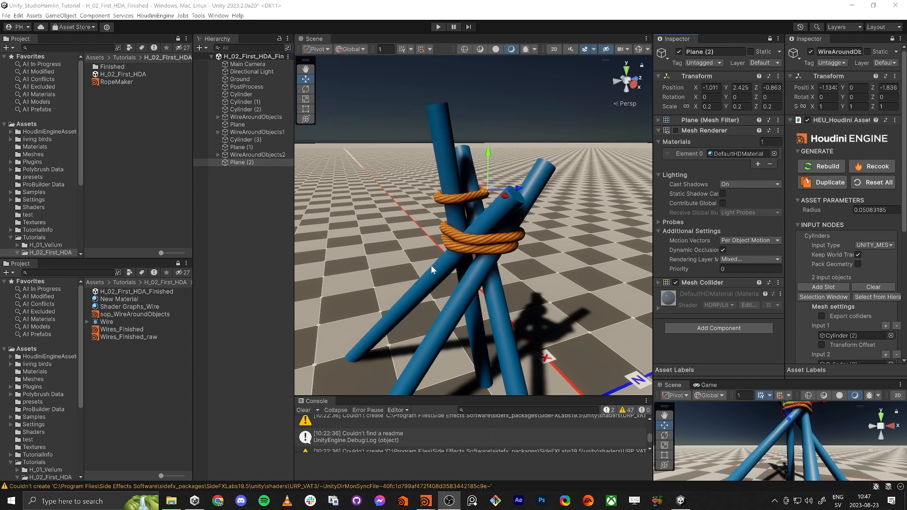
# - Turn on the Mesh Renderer of Plane (2) and raise the plane to about Y 2.693 above the crossed cylinders
pyautogui.keyDown('alt'); pyautogui.moveTo(401, 253); pyautogui.dragTo(477, 220); pyautogui.keyUp('alt')
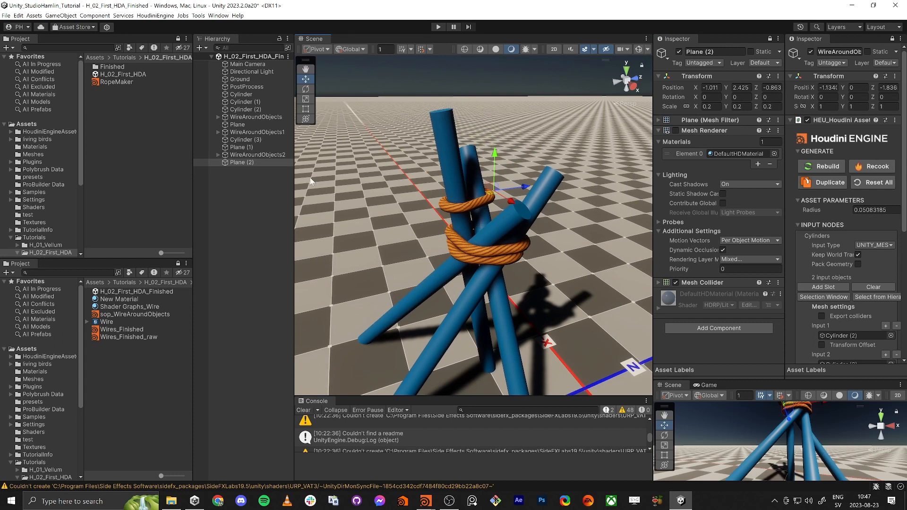
pyautogui.click(228, 162)
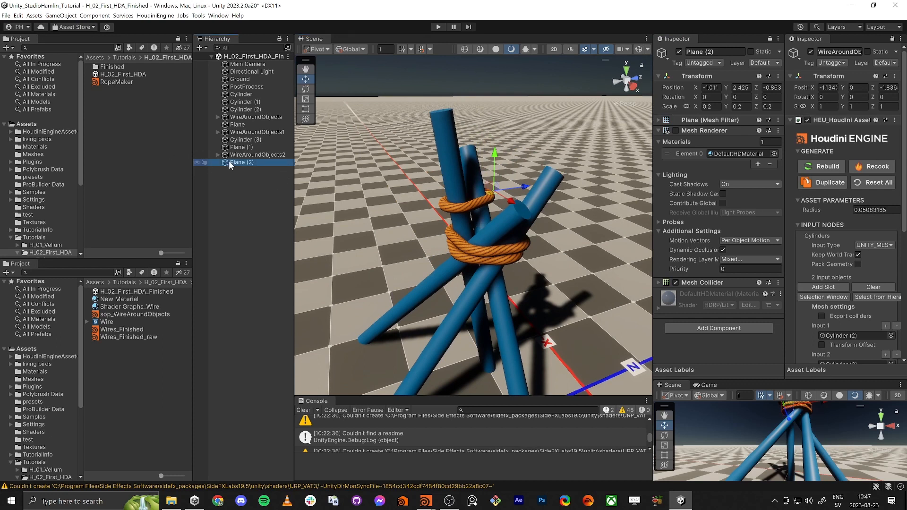
pyautogui.click(676, 130)
pyautogui.moveTo(495, 154); pyautogui.dragTo(497, 174)
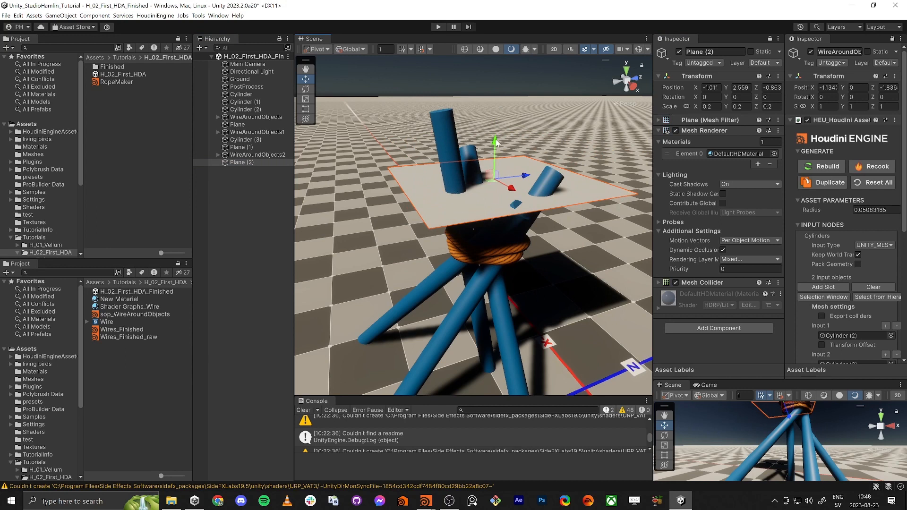
pyautogui.moveTo(495, 143); pyautogui.dragTo(495, 131)
# - Recook the WireAroundObjects asset so the upper rope follows the raised plane
pyautogui.scroll(-5, 818, 277)
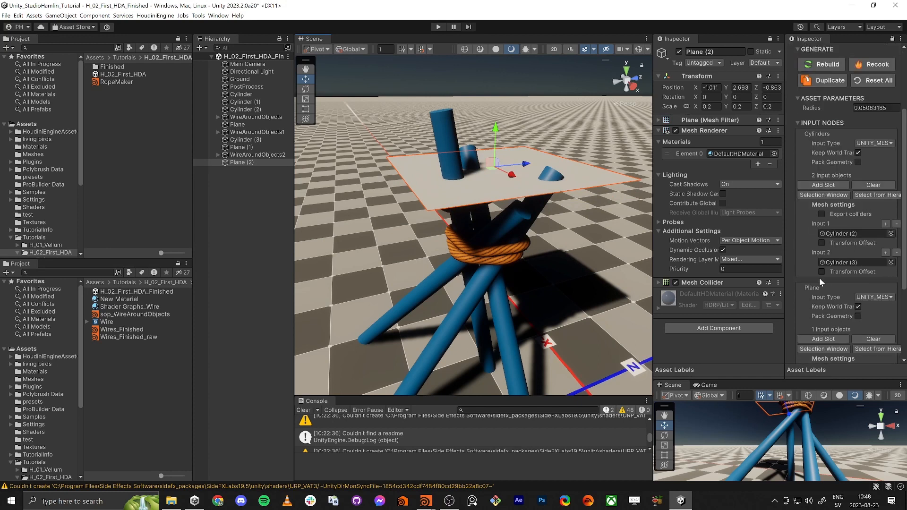
pyautogui.scroll(4, 846, 239)
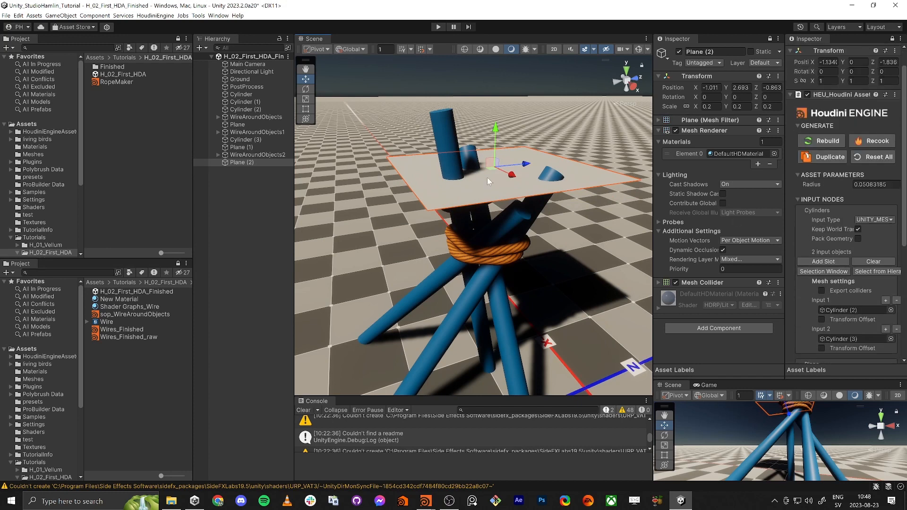
pyautogui.click(877, 141)
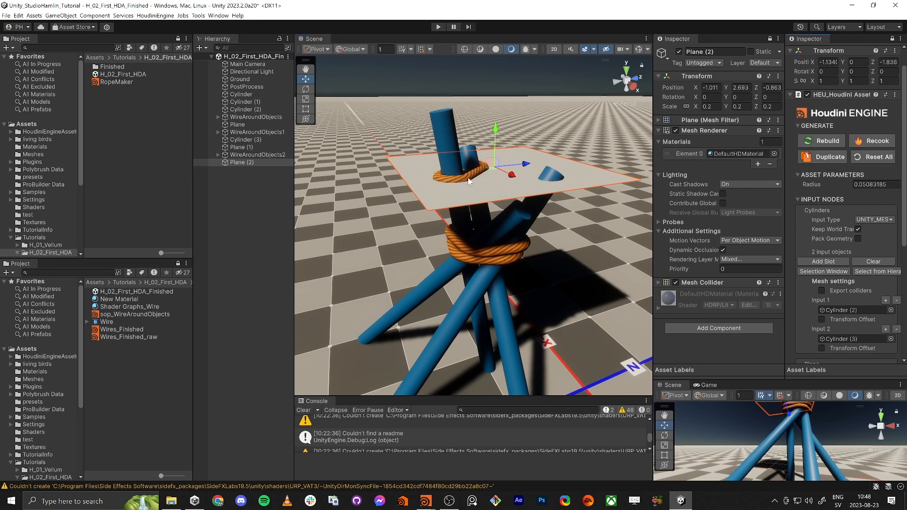
# - Lower Plane (2) across the legs to about X -0.829, Y 1.133, Z -1.079 and recook the rope asset
pyautogui.moveTo(495, 134); pyautogui.dragTo(501, 257)
pyautogui.moveTo(491, 292); pyautogui.dragTo(495, 300)
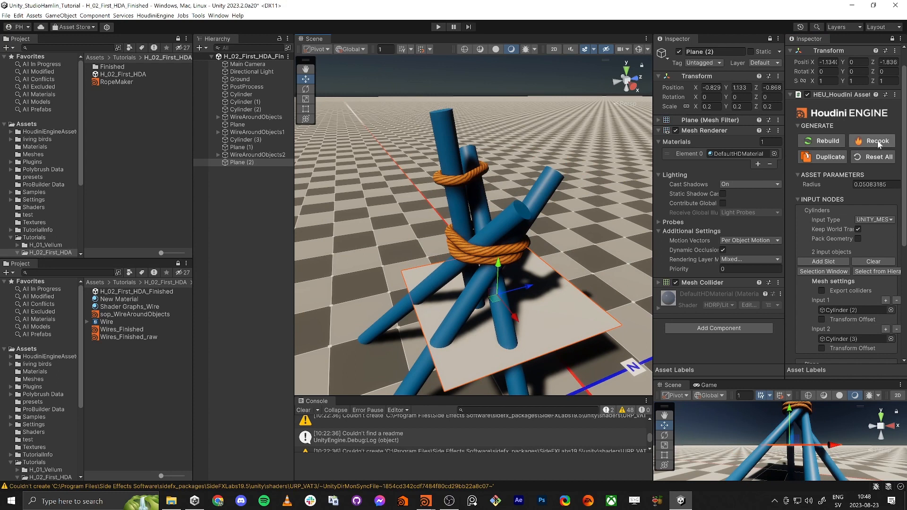
pyautogui.click(872, 142)
pyautogui.moveTo(459, 312); pyautogui.dragTo(476, 302, button='right')
pyautogui.press('q')
pyautogui.press('e')
pyautogui.moveTo(513, 275); pyautogui.dragTo(499, 278)
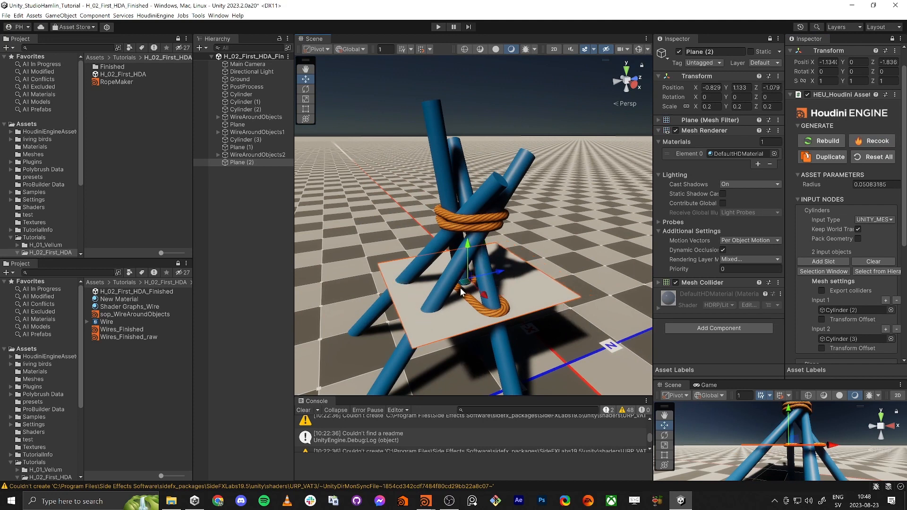
# - Add Cylinder (1) as the third Cylinders input of the rope asset and turn off the Mesh Renderer of Plane (2)
pyautogui.click(441, 296)
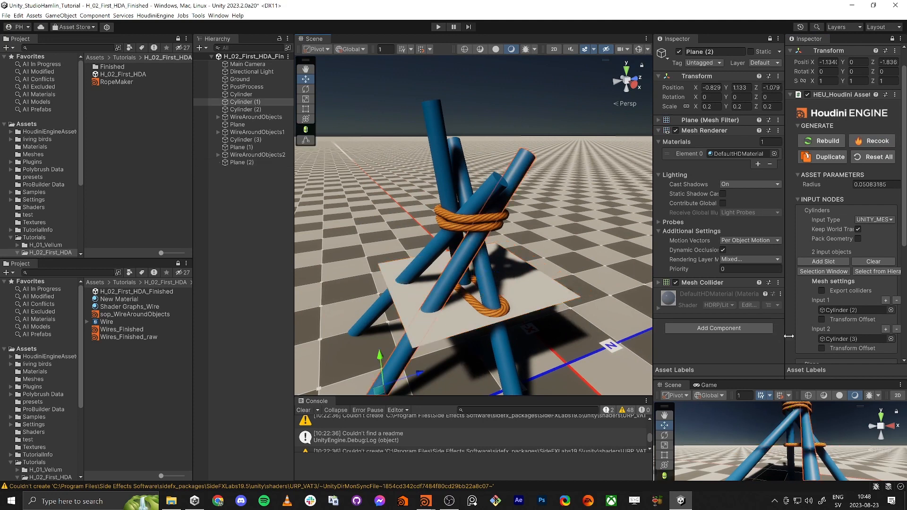
pyautogui.scroll(-3, 857, 331)
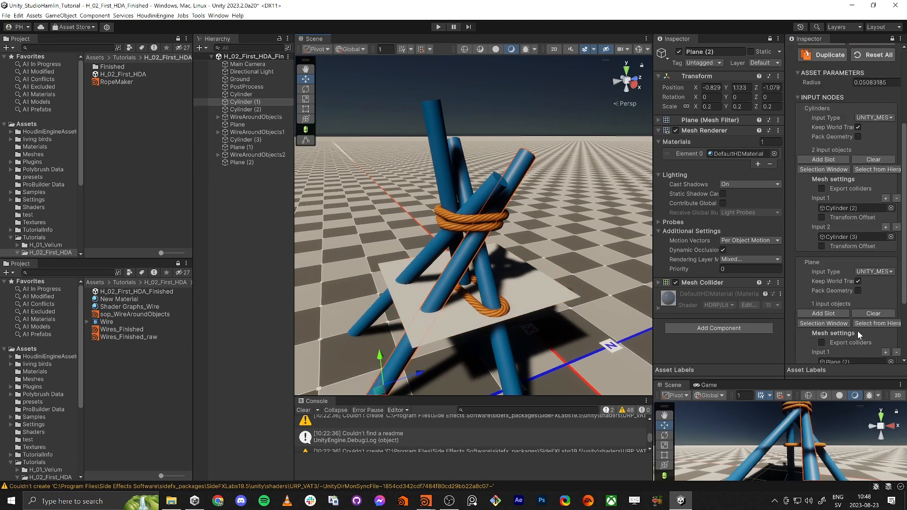
pyautogui.click(886, 227)
pyautogui.moveTo(242, 100); pyautogui.dragTo(845, 265)
pyautogui.moveTo(429, 308); pyautogui.dragTo(492, 329, button='right')
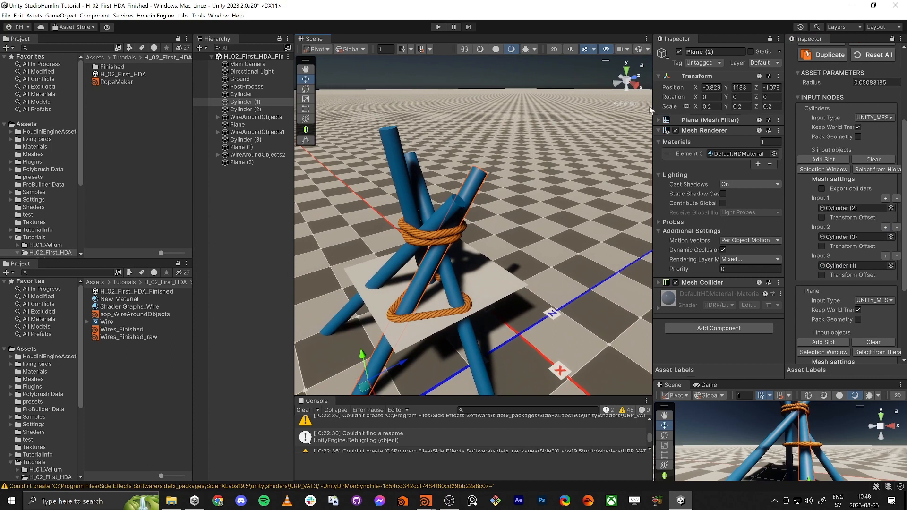
pyautogui.click(676, 130)
pyautogui.moveTo(491, 222); pyautogui.dragTo(497, 244, button='right')
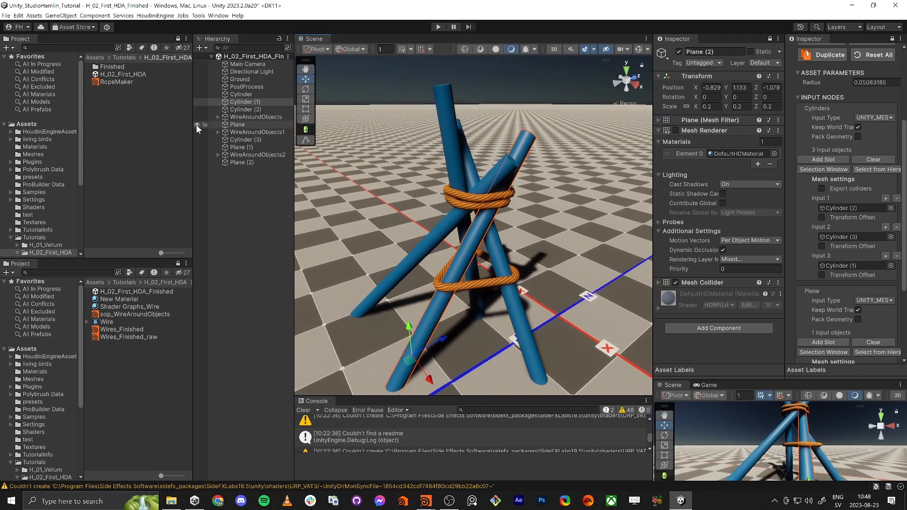
# - Open the H_02_First_HDA scene without saving the changes to the finished scene
pyautogui.click(121, 72)
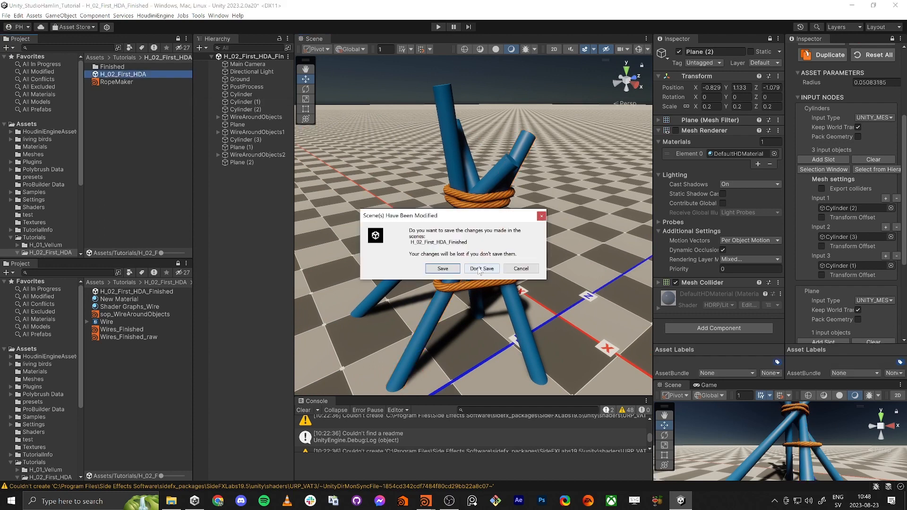
pyautogui.click(478, 271)
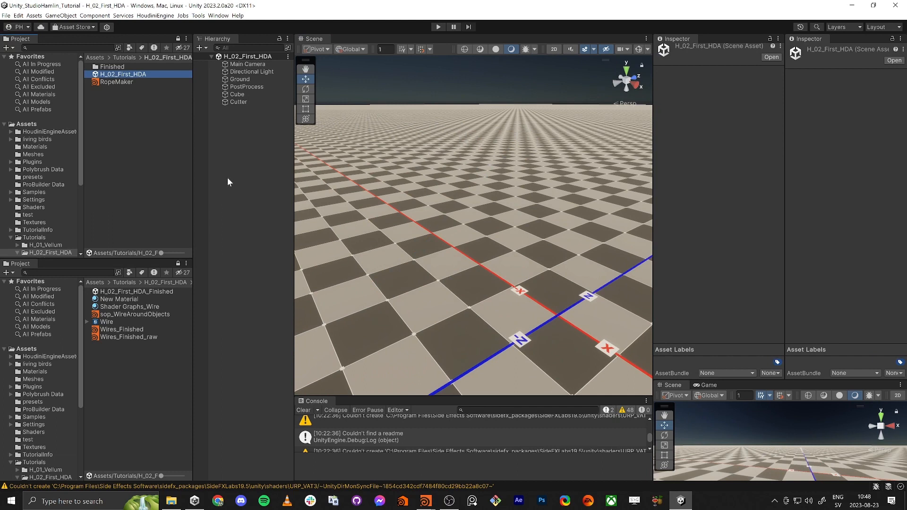
# - Delete the HoudiniEngineUnity folder from Assets/Plugins
pyautogui.click(29, 162)
pyautogui.click(109, 68)
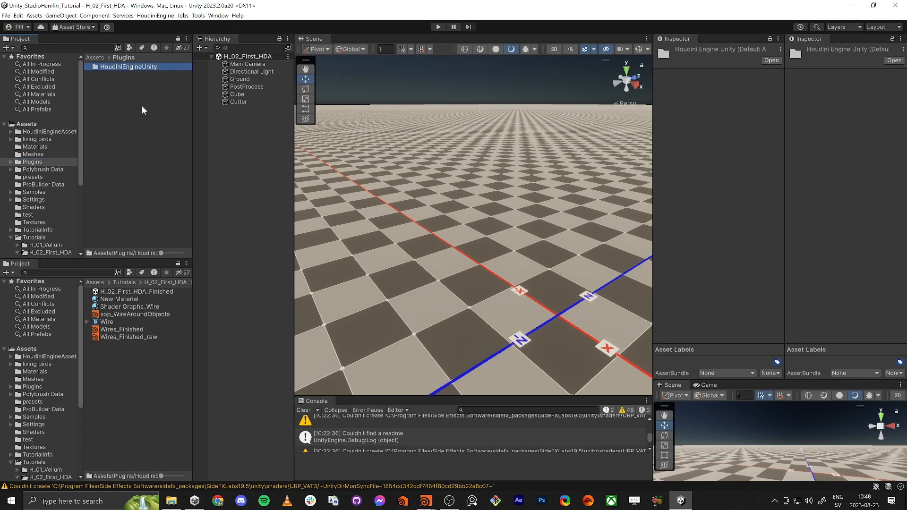
pyautogui.press('Delete')
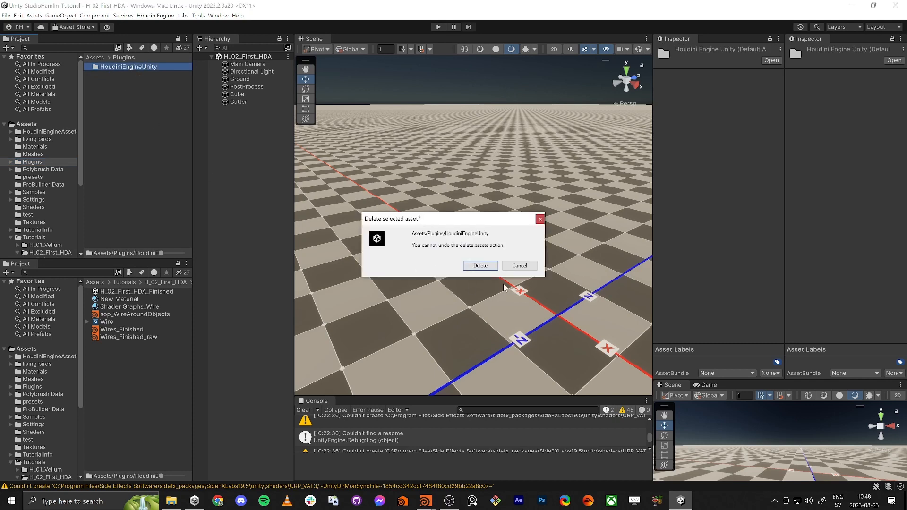
pyautogui.click(481, 266)
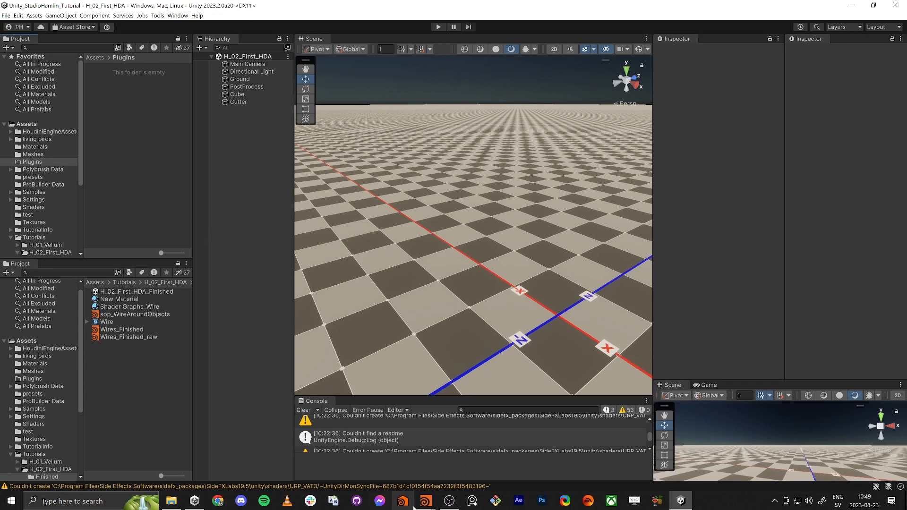
# - Switch to the Houdini Launcher, decline the launcher update and show the installed engine plug-ins
pyautogui.moveTo(426, 506)
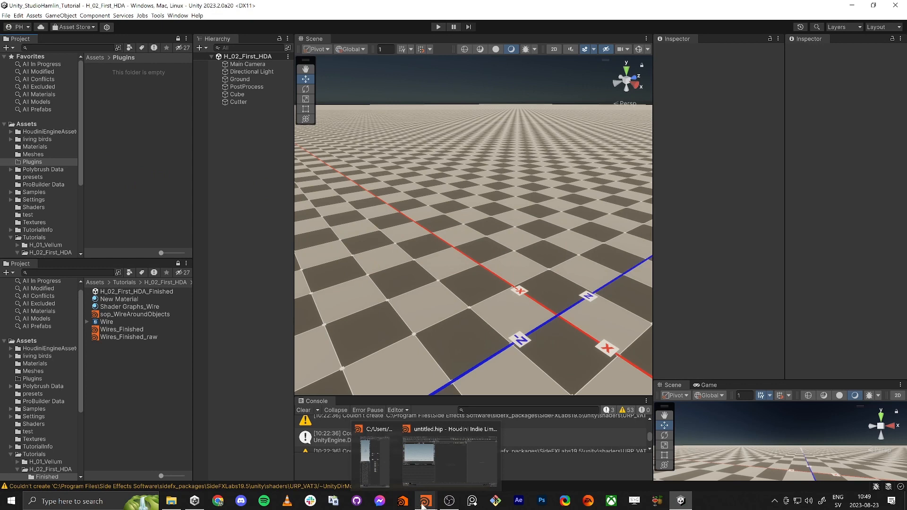
pyautogui.click(402, 502)
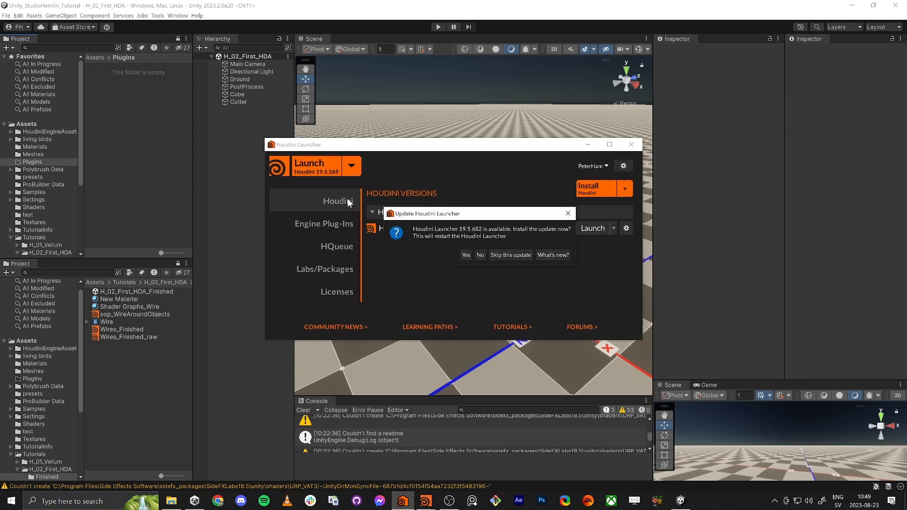
pyautogui.click(480, 255)
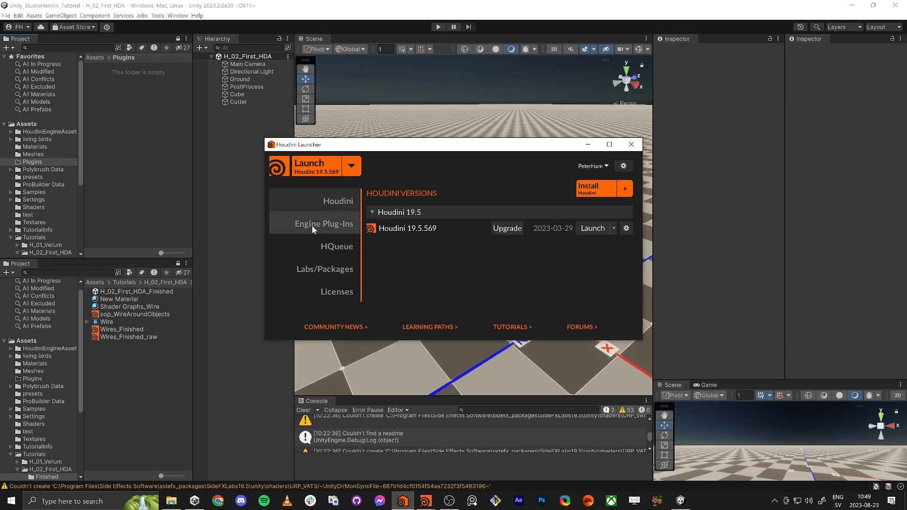
pyautogui.click(329, 228)
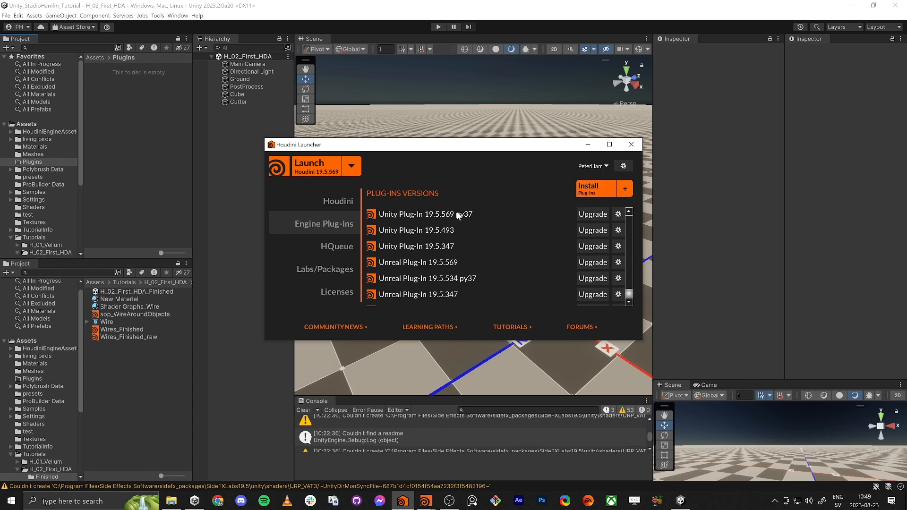
# - Copy the installation directory from the details of Unity Plug-In 19.5.569 py37, then close the details and minimise the launcher
pyautogui.click(618, 214)
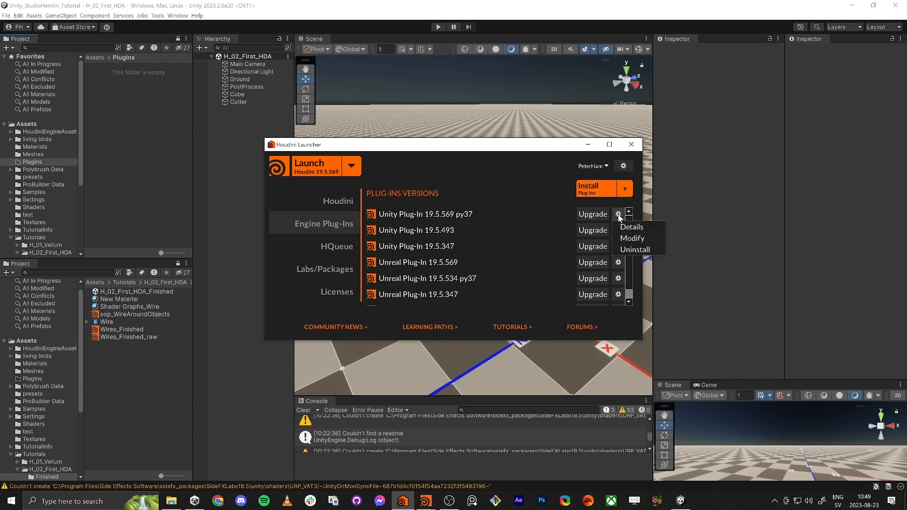
pyautogui.click(633, 228)
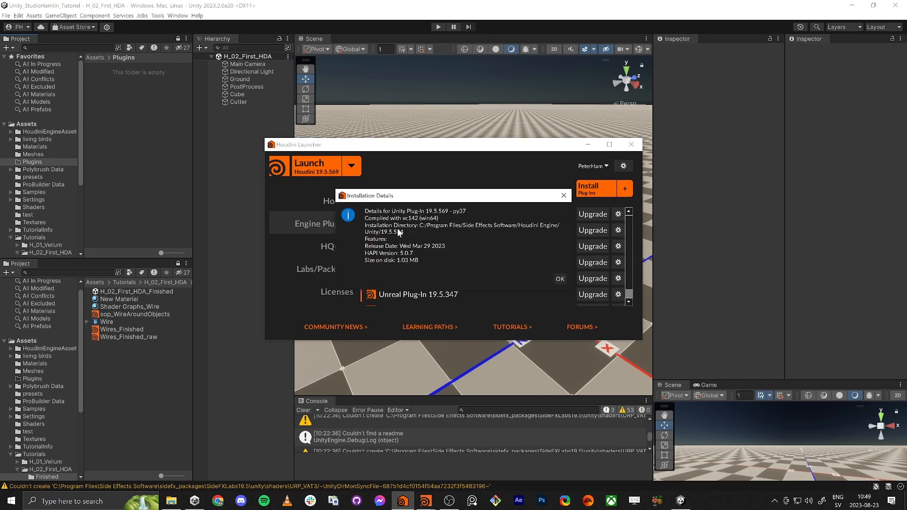
pyautogui.moveTo(403, 231); pyautogui.dragTo(419, 226)
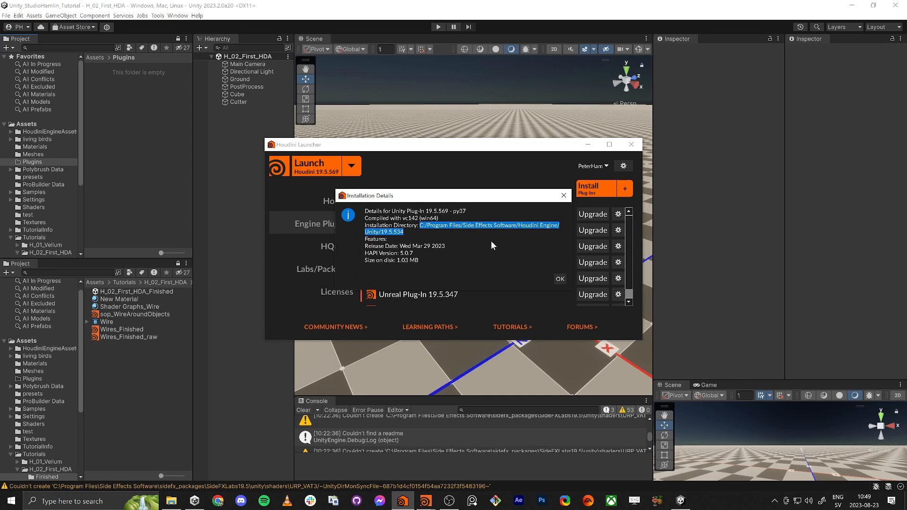
pyautogui.click(563, 196)
pyautogui.click(587, 144)
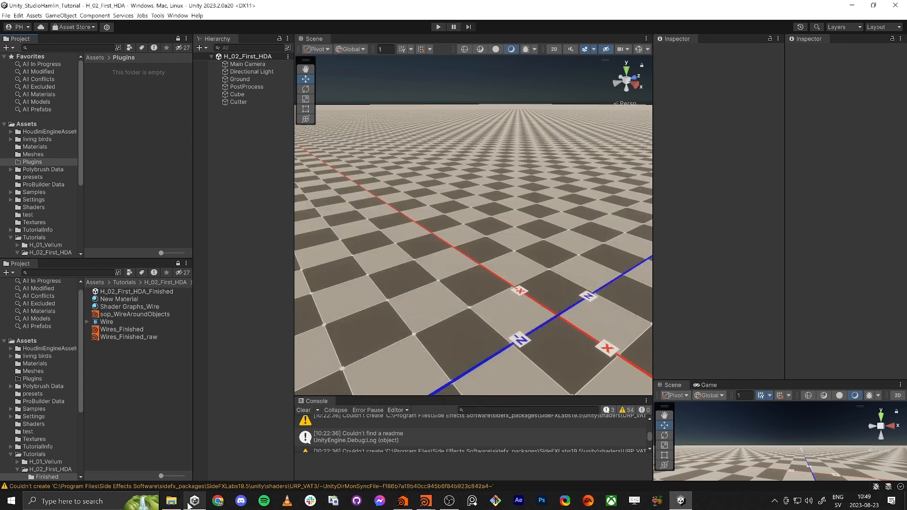
# - Switch to File Explorer and go to C:\Program Files\Side Effects Software\Houdini Engine\Unity\19.5.534
pyautogui.click(171, 500)
pyautogui.click(275, 71)
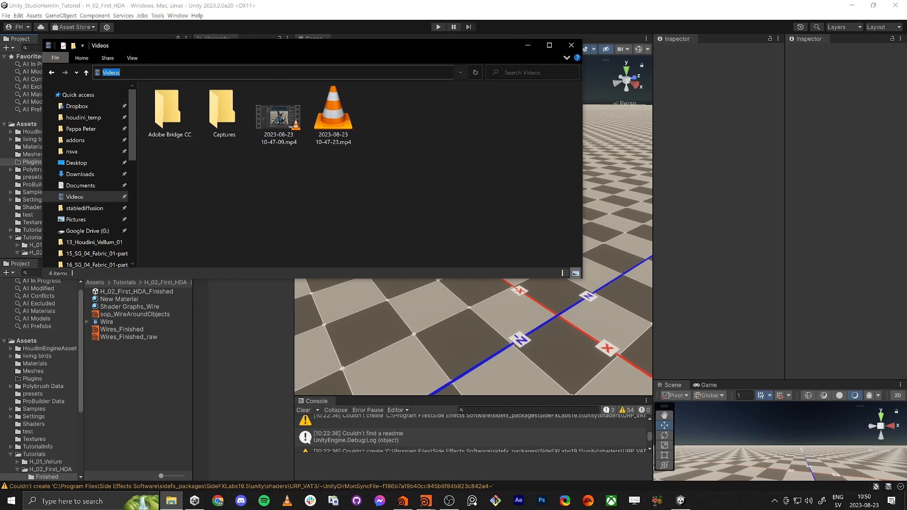
pyautogui.write('C:\\Program Files\\Side Effects Software\\Houdini Engine\\Unity\\19.5.534')
pyautogui.press('Return')
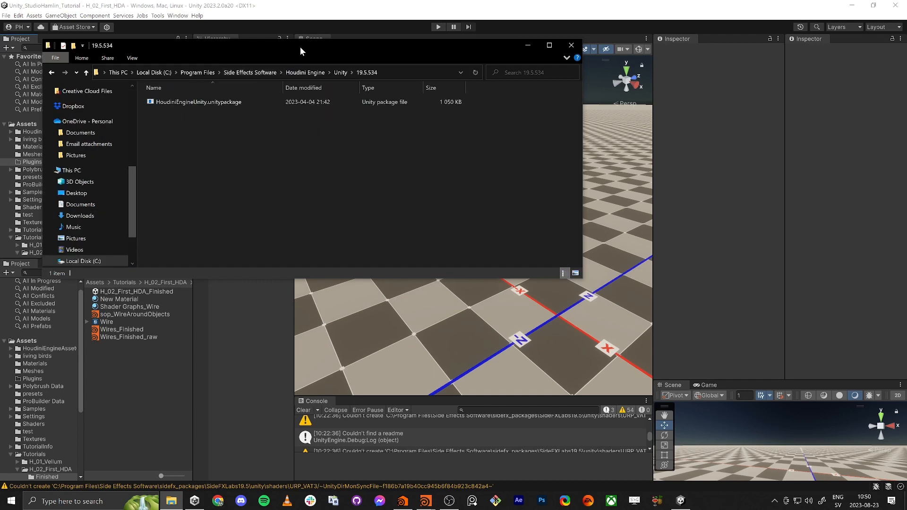
pyautogui.moveTo(299, 47); pyautogui.dragTo(418, 95)
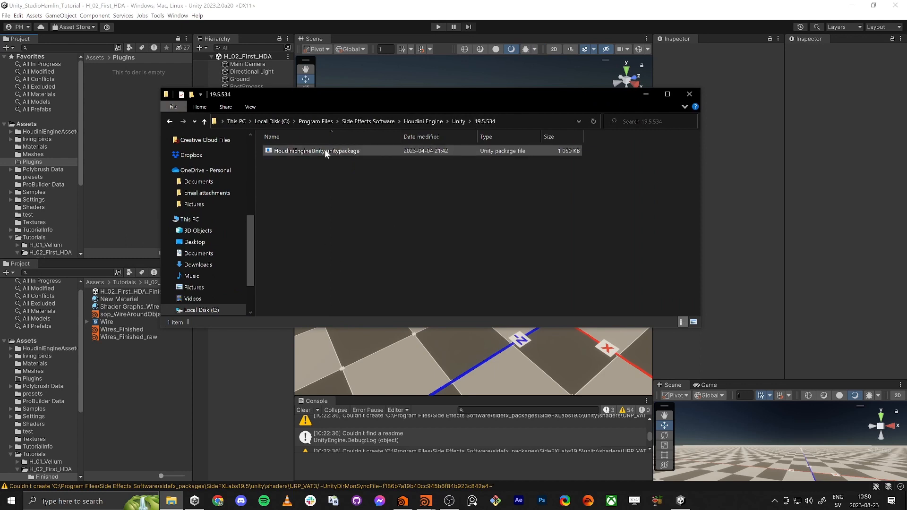
# - Start importing HoudiniEngineUnity.unitypackage into the Unity project and minimise the file window
pyautogui.moveTo(324, 149); pyautogui.dragTo(647, 94)
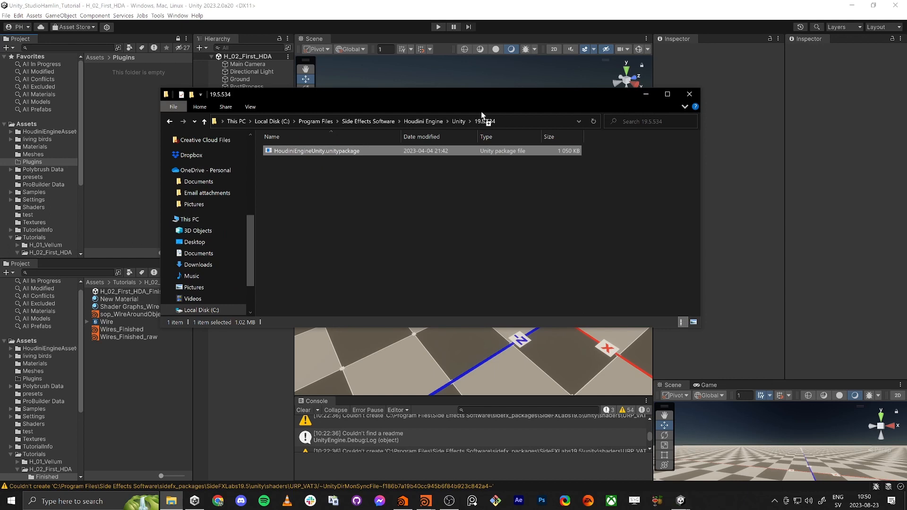
pyautogui.click(642, 97)
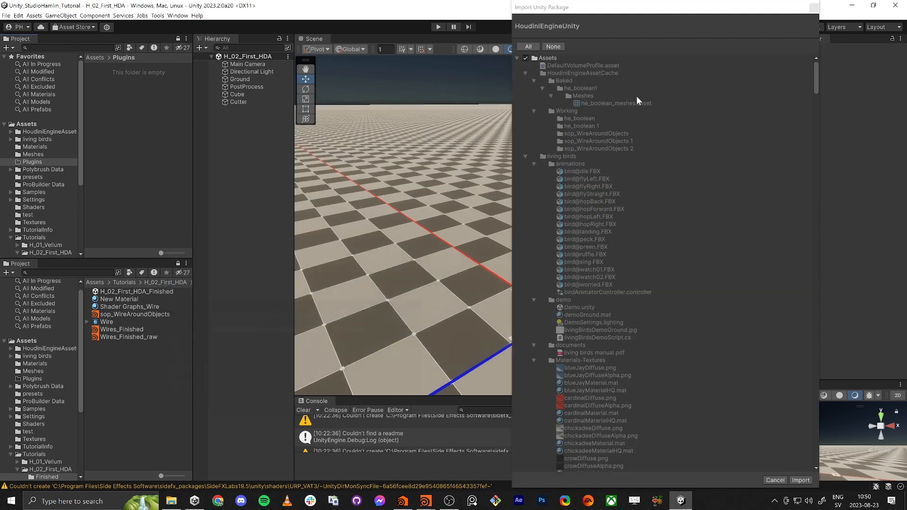
# - Check the HoudiniEngineUnity files under Plugins in the package contents and import the package into the project
pyautogui.scroll(-20, 631, 148)
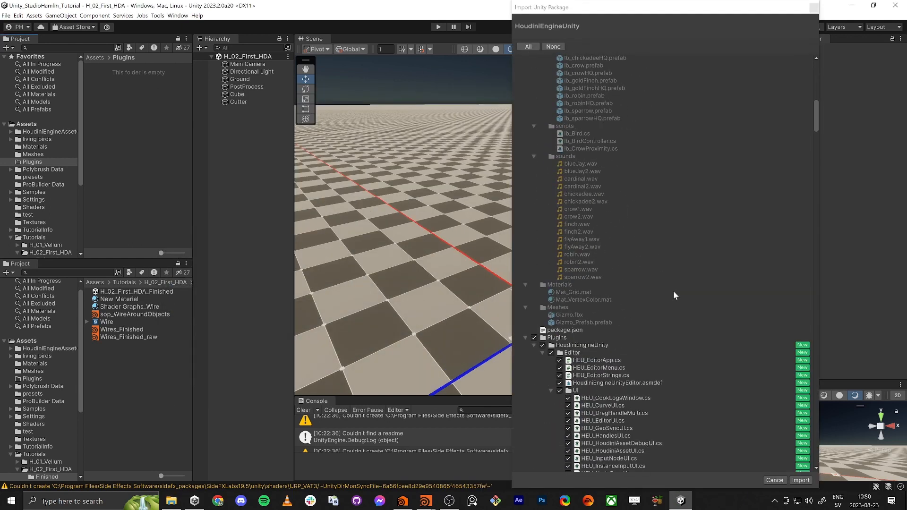
pyautogui.click(526, 168)
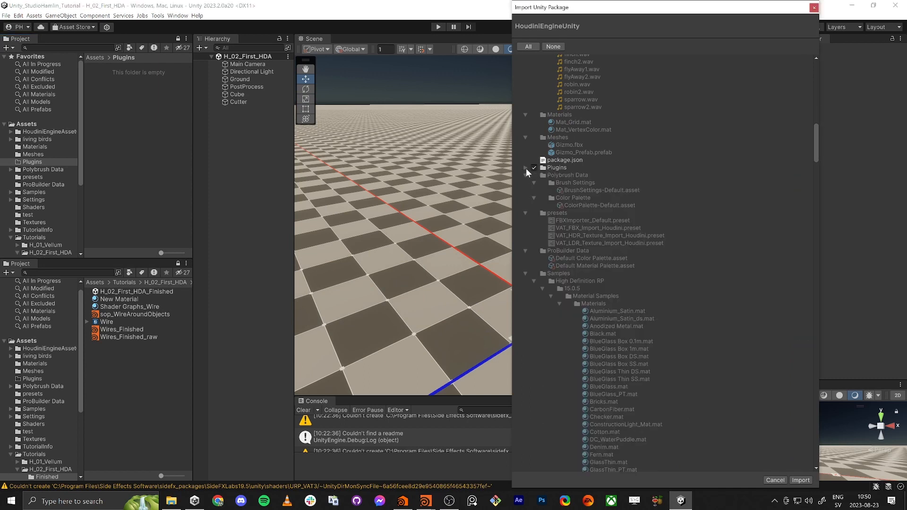
pyautogui.click(525, 167)
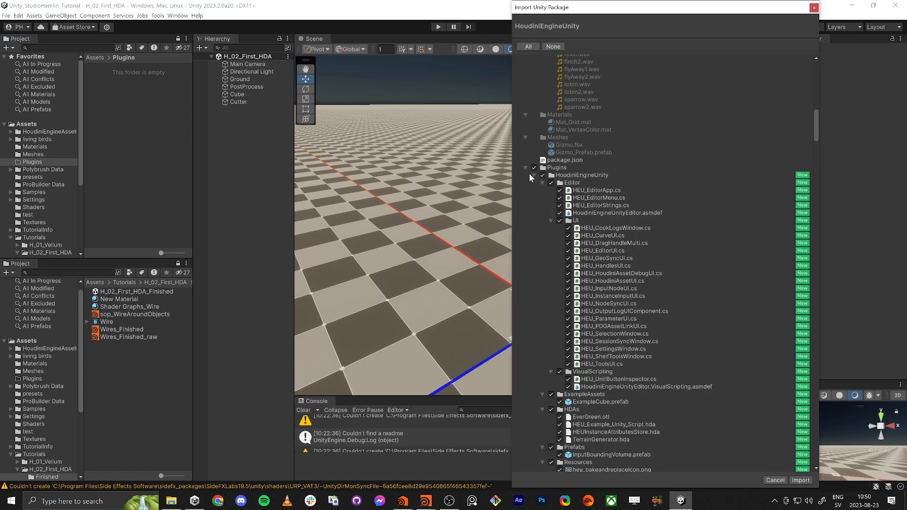
pyautogui.click(533, 175)
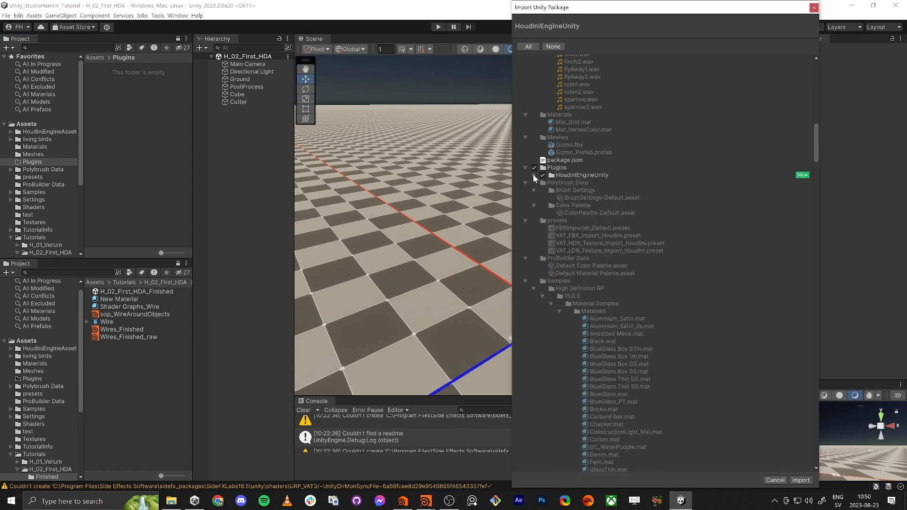
pyautogui.click(533, 175)
pyautogui.scroll(-10, 644, 240)
pyautogui.scroll(-15, 614, 301)
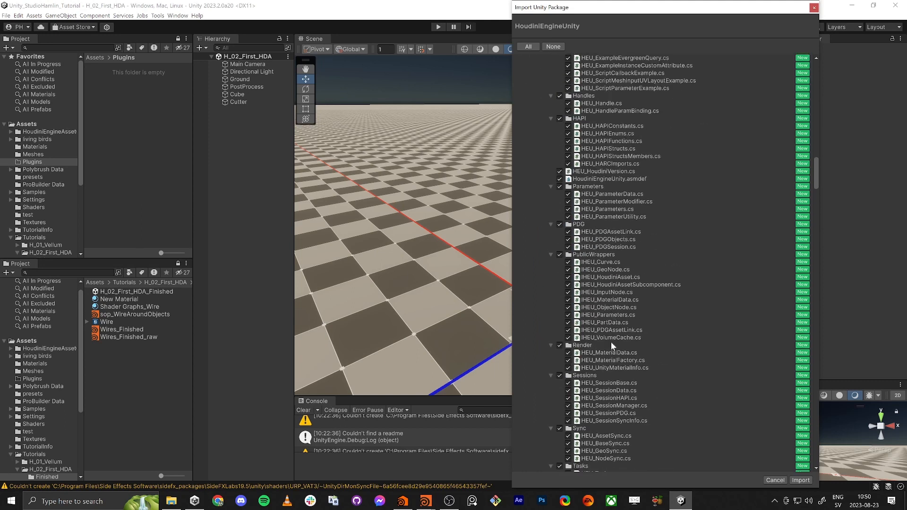
pyautogui.click(799, 480)
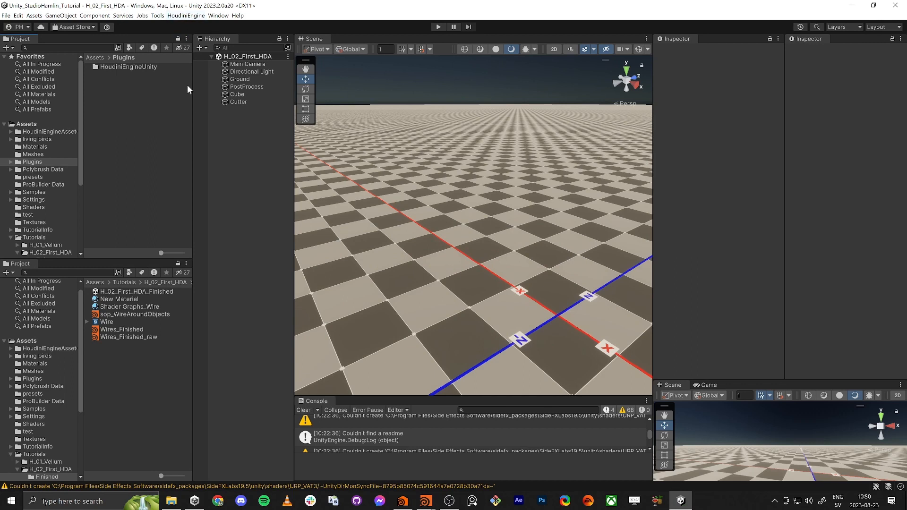
# - Open the imported HoudiniEngineUnity folder inside Plugins to view its contents
pyautogui.rightClick(238, 176)
pyautogui.moveTo(292, 381)
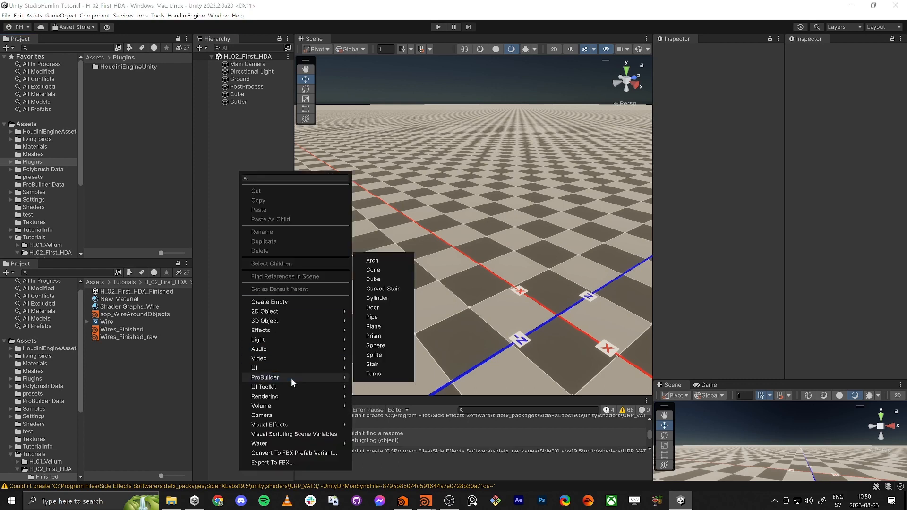
pyautogui.click(150, 145)
pyautogui.doubleClick(137, 66)
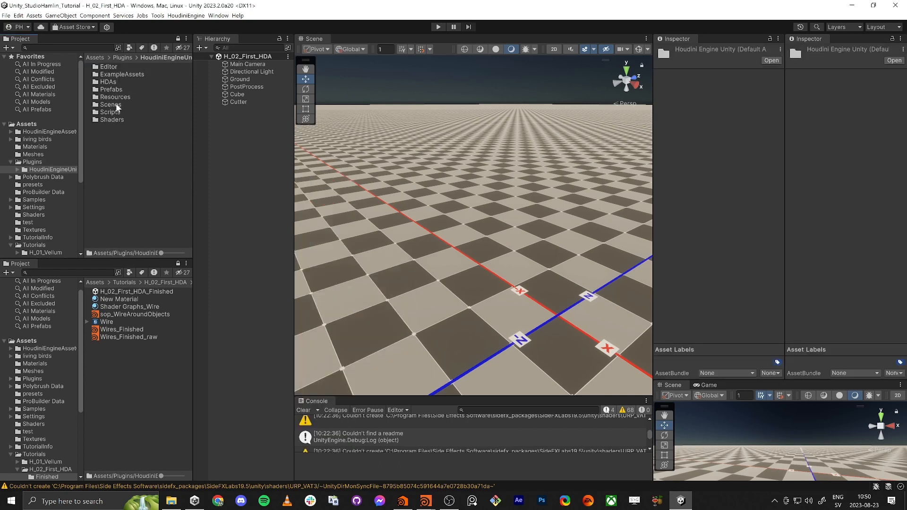
# - Open the H_02_First_HDA_Finished scene from the Finished folder and copy its four blue cylinders
pyautogui.scroll(-3, 44, 191)
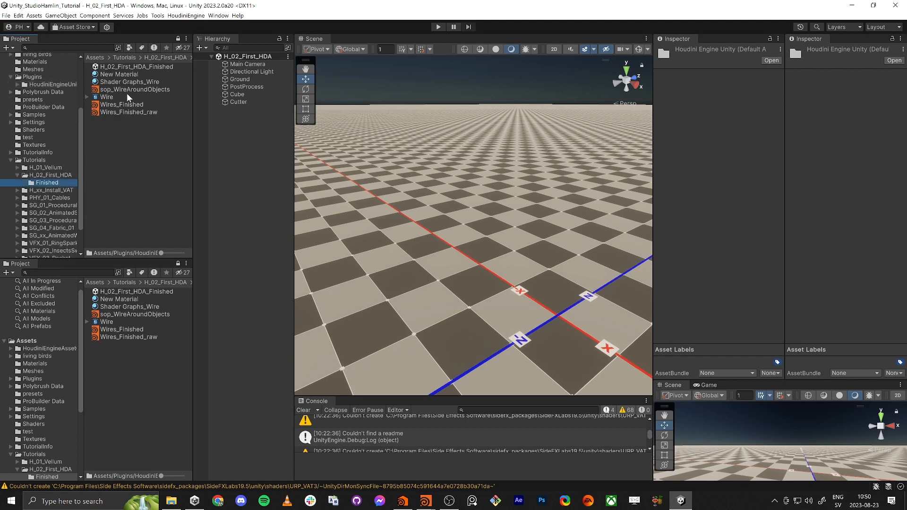
pyautogui.doubleClick(112, 68)
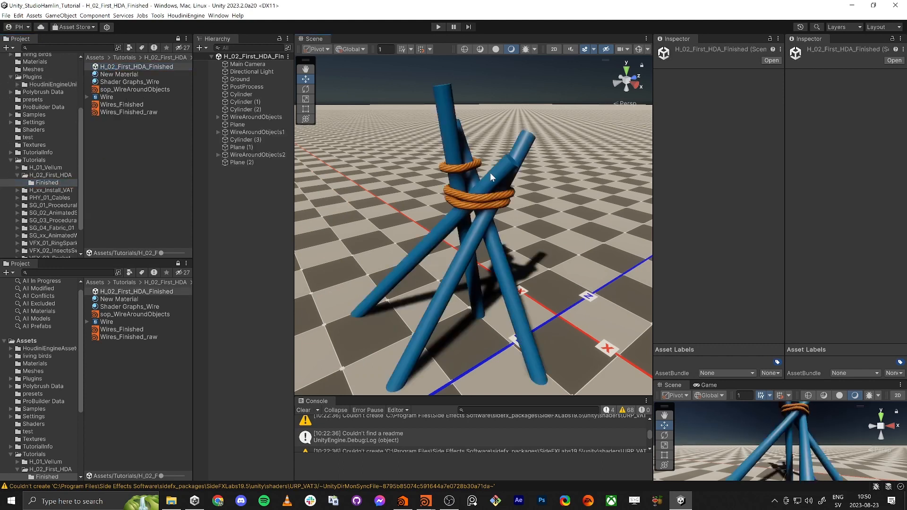
pyautogui.click(520, 153)
pyautogui.keyDown('shift'); pyautogui.click(515, 150); pyautogui.keyUp('shift')
pyautogui.keyDown('shift'); pyautogui.click(467, 172); pyautogui.keyUp('shift')
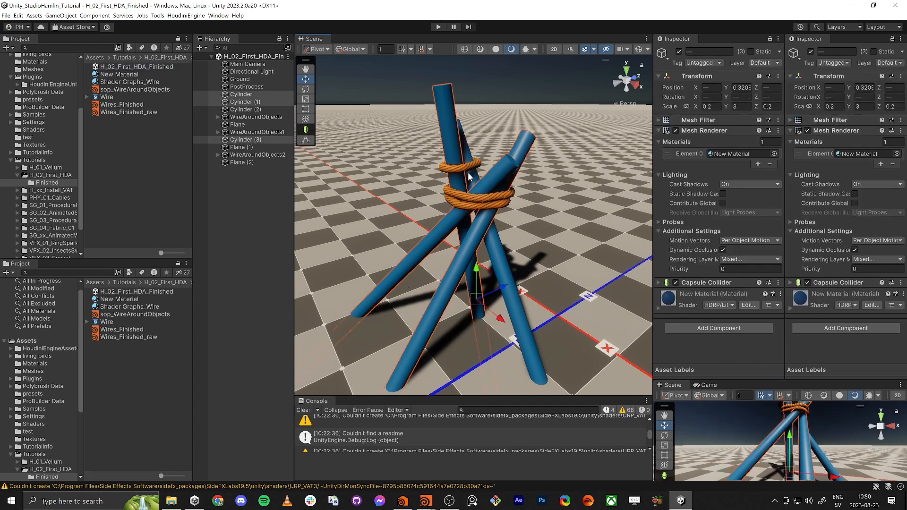
pyautogui.keyDown('shift'); pyautogui.click(474, 176); pyautogui.keyUp('shift')
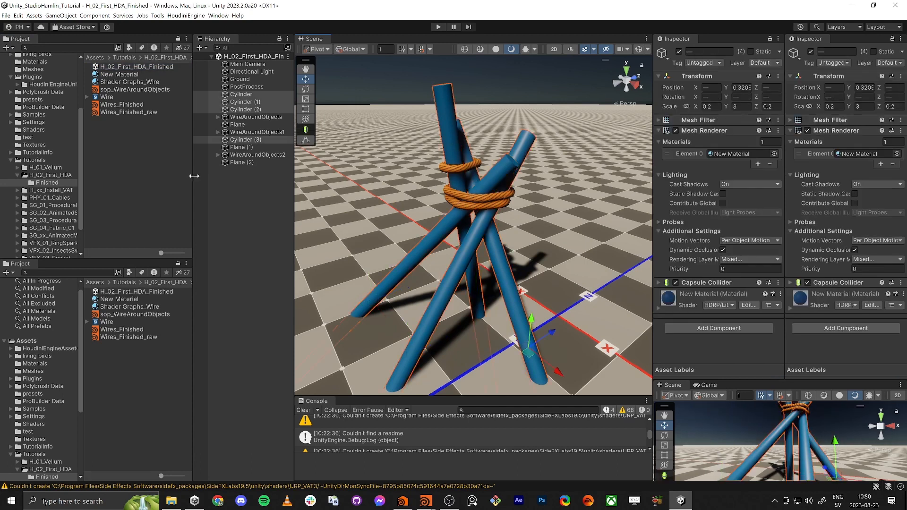
# - Open the H_02_First_HDA scene, paste the four copied cylinders into it and clear the selection
pyautogui.click(163, 57)
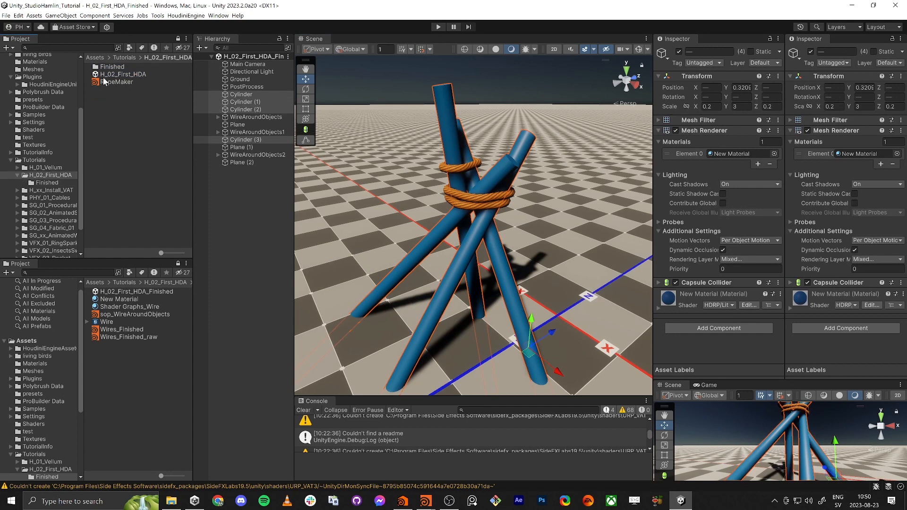
pyautogui.doubleClick(120, 74)
pyautogui.click(262, 168)
pyautogui.hotkey('ctrl', 'v')
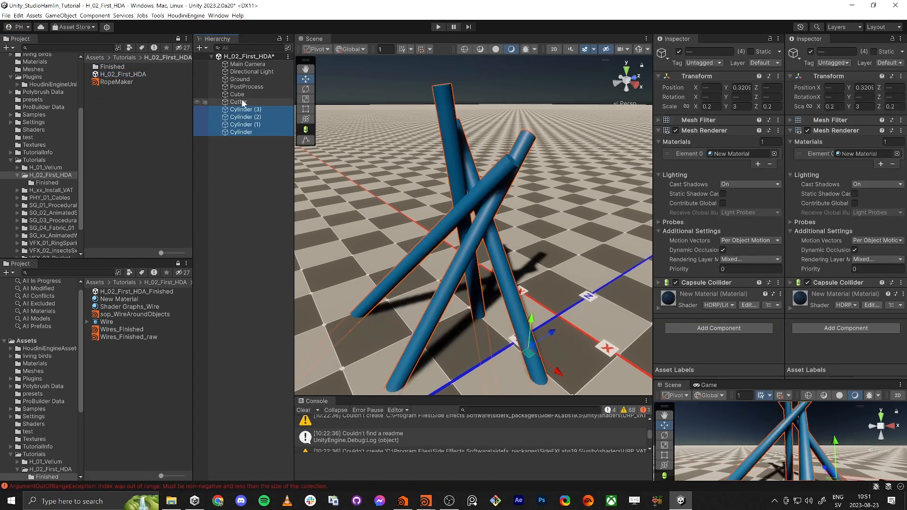
pyautogui.click(238, 206)
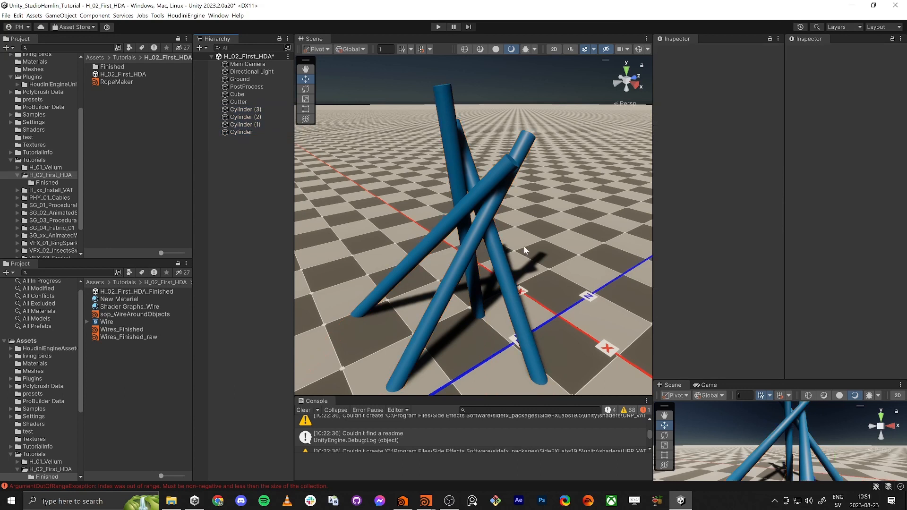
# - Look through the Houdini Engine commands, open the Houdini Engine Tools window and move it clear of the cylinders
pyautogui.click(189, 16)
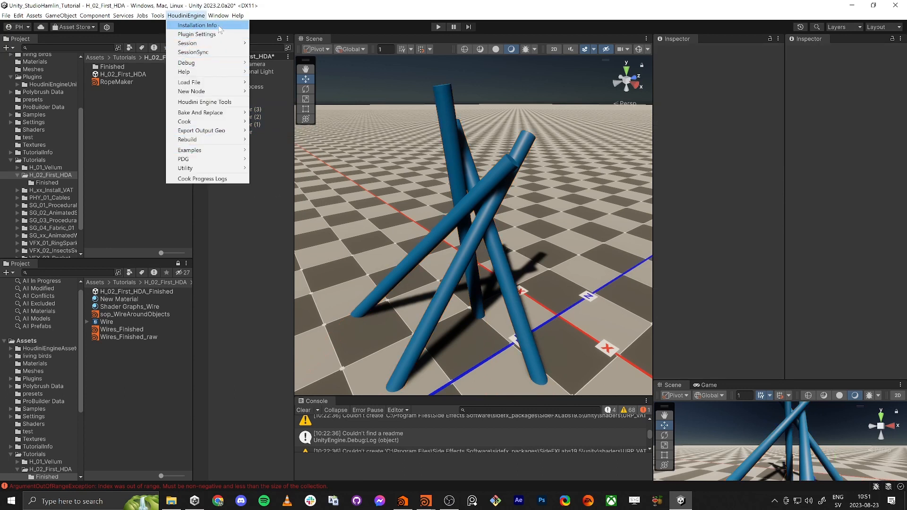
pyautogui.moveTo(220, 44)
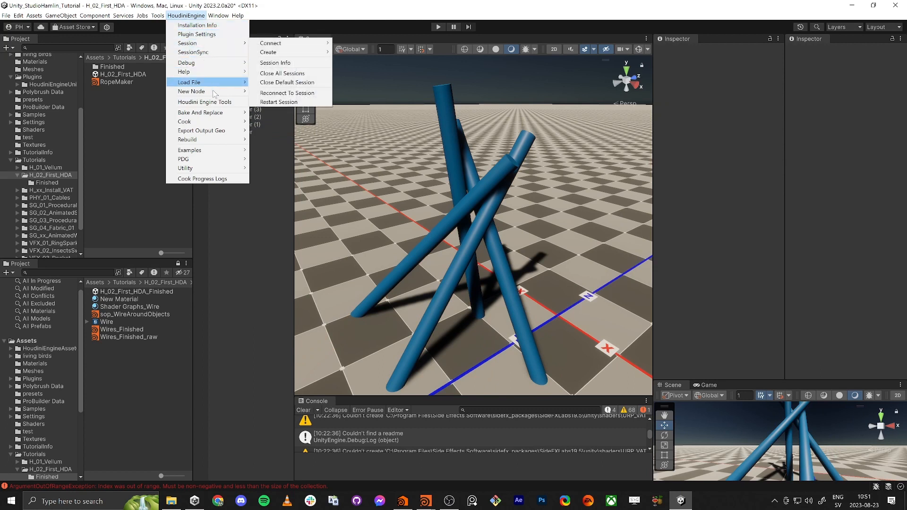
pyautogui.moveTo(217, 175)
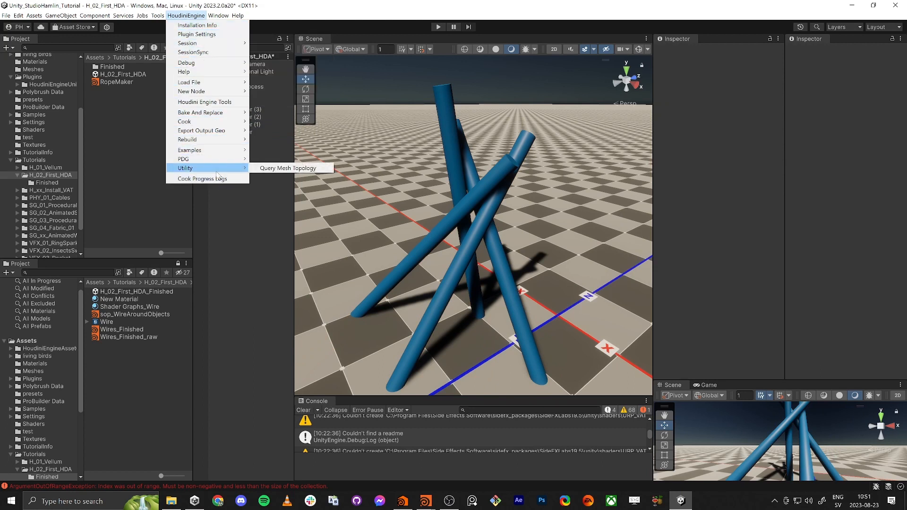
pyautogui.moveTo(210, 152)
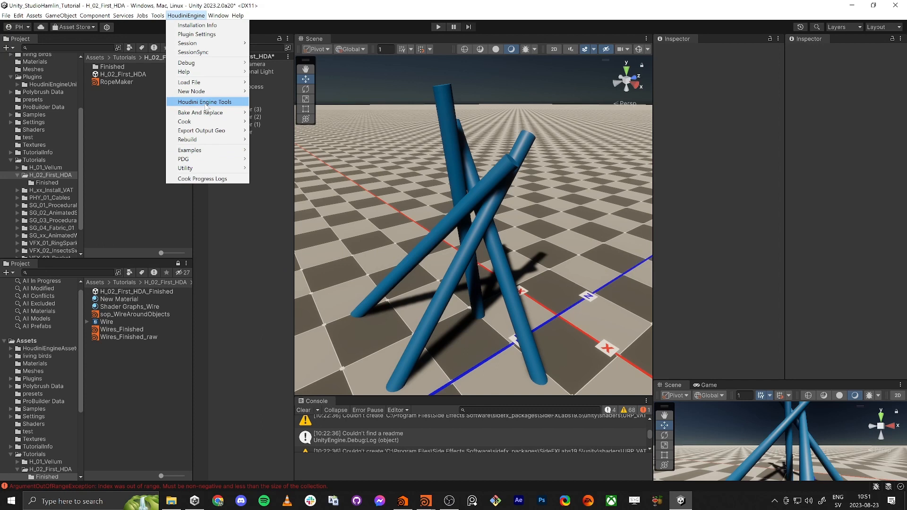
pyautogui.click(206, 104)
pyautogui.moveTo(453, 190); pyautogui.dragTo(600, 121)
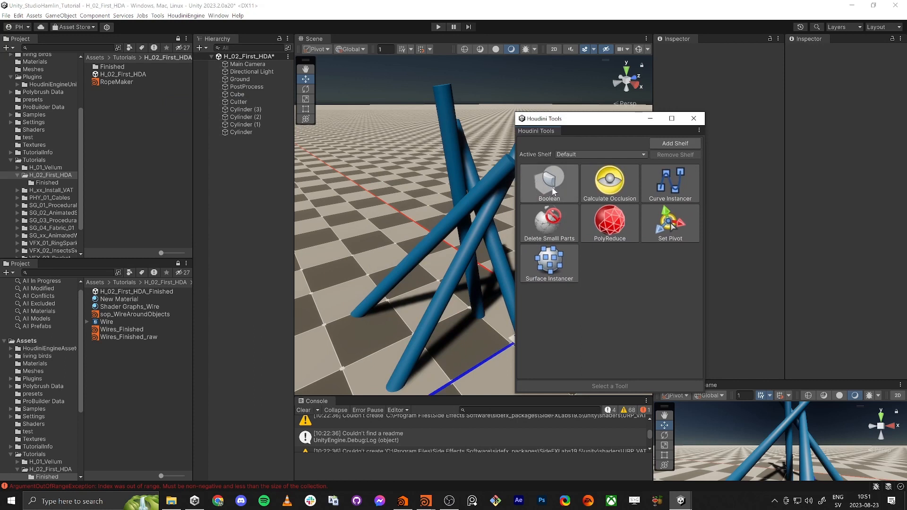
# - Create a Boolean tool from the Default shelf with no input selected, select the new asset and close the tools window
pyautogui.click(551, 187)
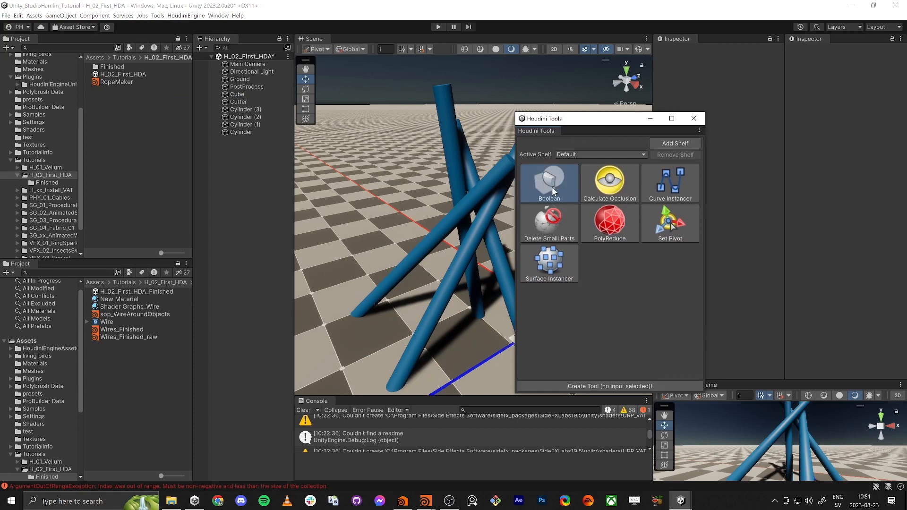
pyautogui.click(609, 386)
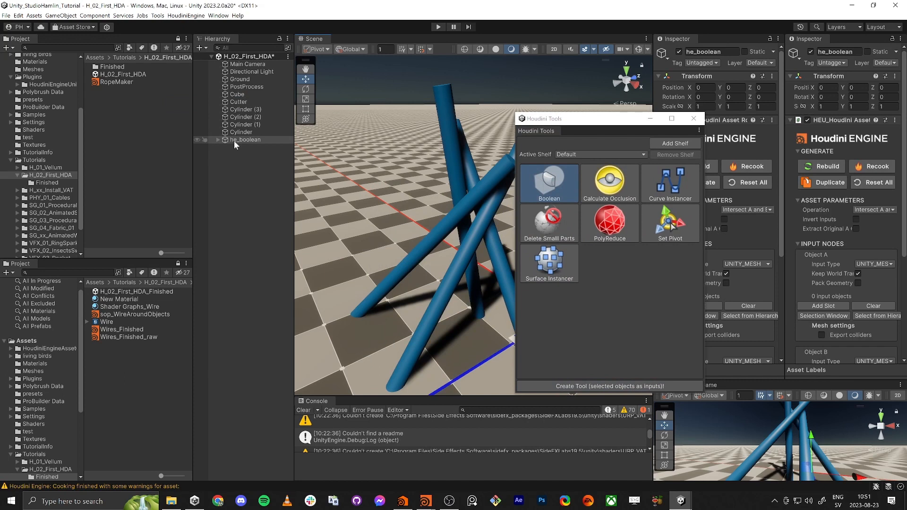
pyautogui.click(234, 140)
pyautogui.click(693, 118)
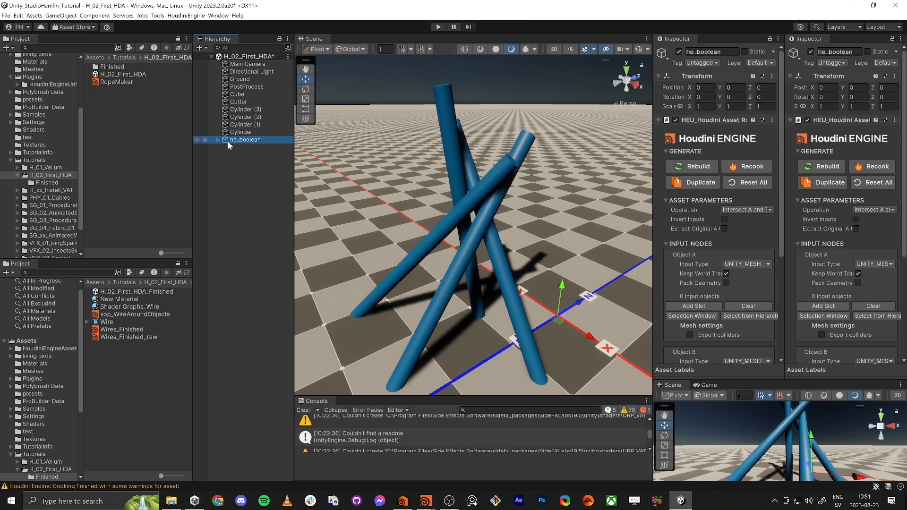
# - Collapse the Boolean asset's Asset Parameters and Input Nodes sections and close the second Inspector
pyautogui.click(665, 200)
pyautogui.click(665, 214)
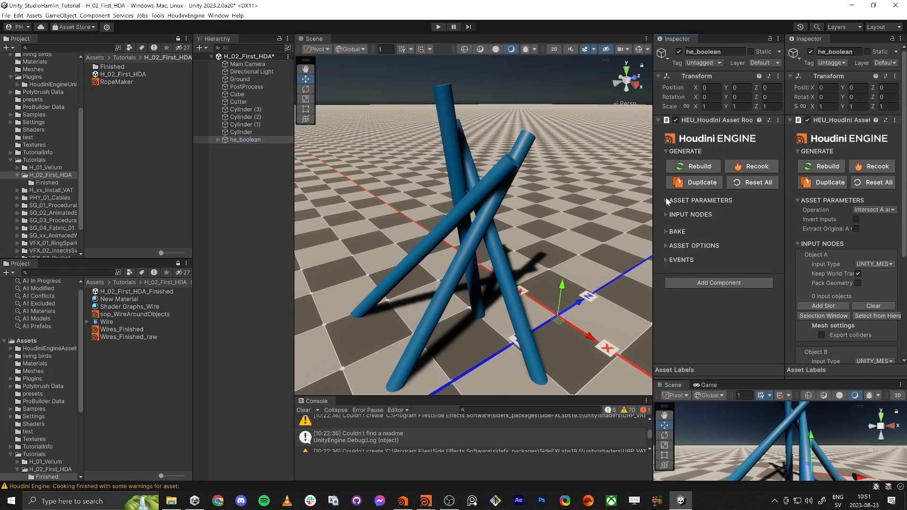
pyautogui.middleClick(805, 36)
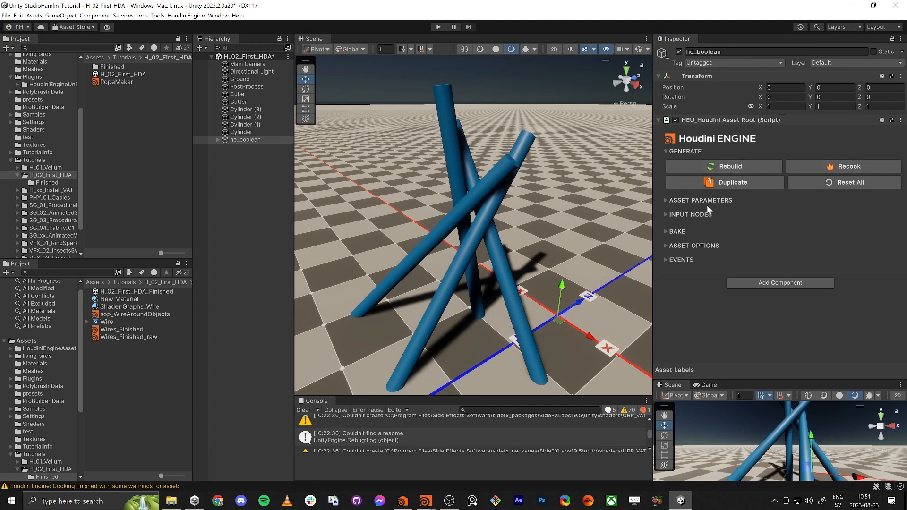
# - Expand the Boolean asset's Asset Parameters and Input Nodes, and review the settings for Object A and Object B
pyautogui.click(666, 201)
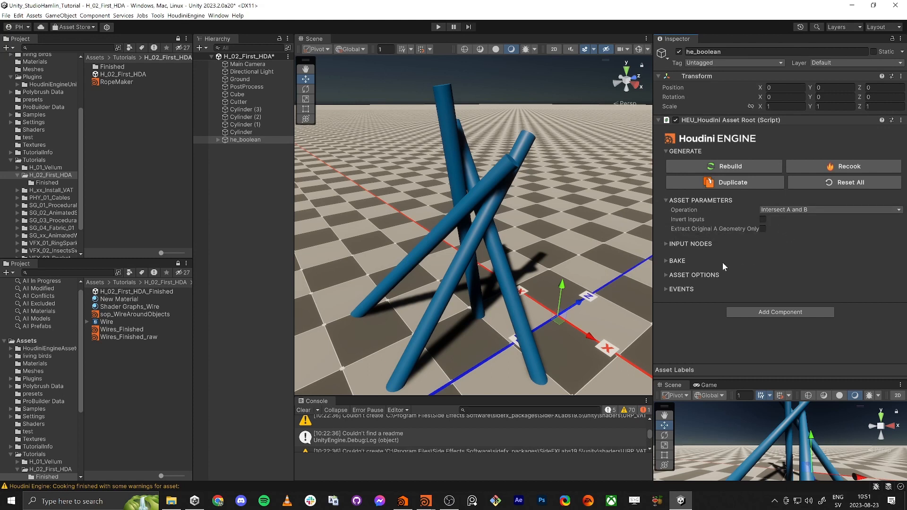
pyautogui.click(666, 244)
pyautogui.scroll(-4, 732, 242)
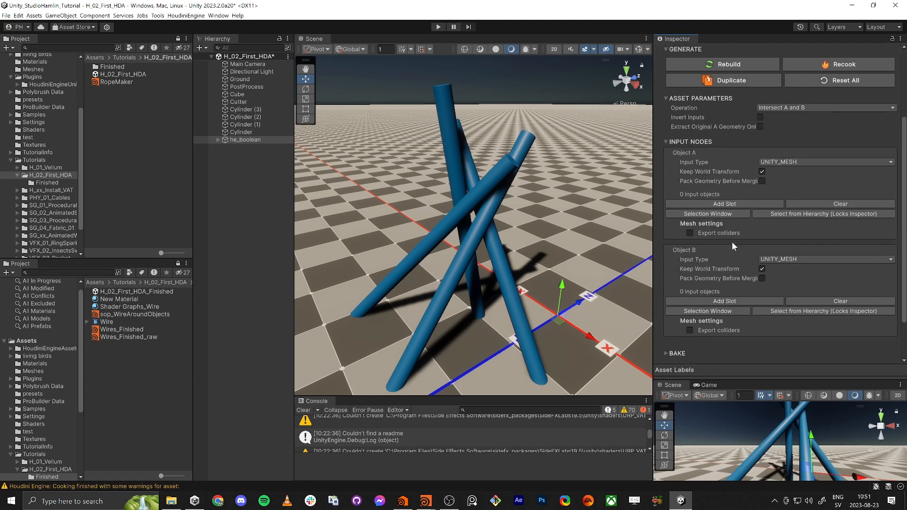
pyautogui.scroll(4, 730, 219)
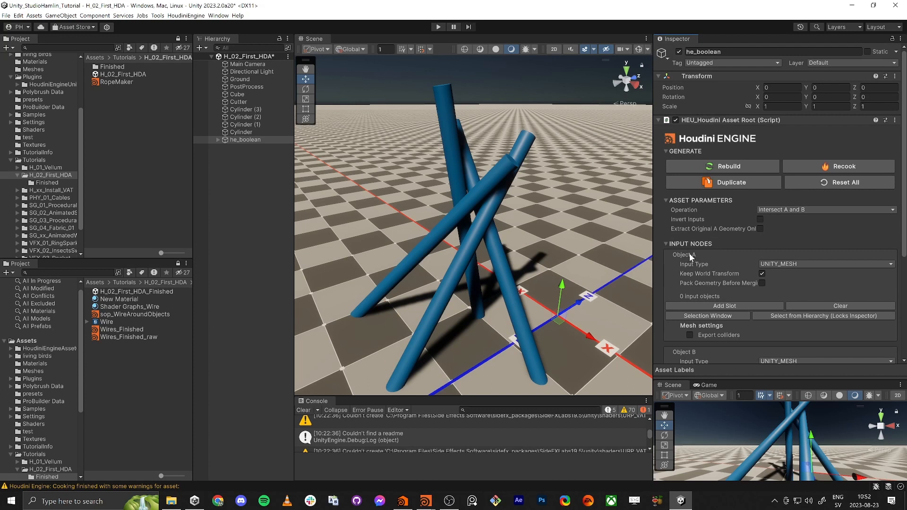
# - Add an empty input slot to Object A of the Boolean asset and remove it again
pyautogui.click(726, 305)
pyautogui.scroll(-2, 726, 305)
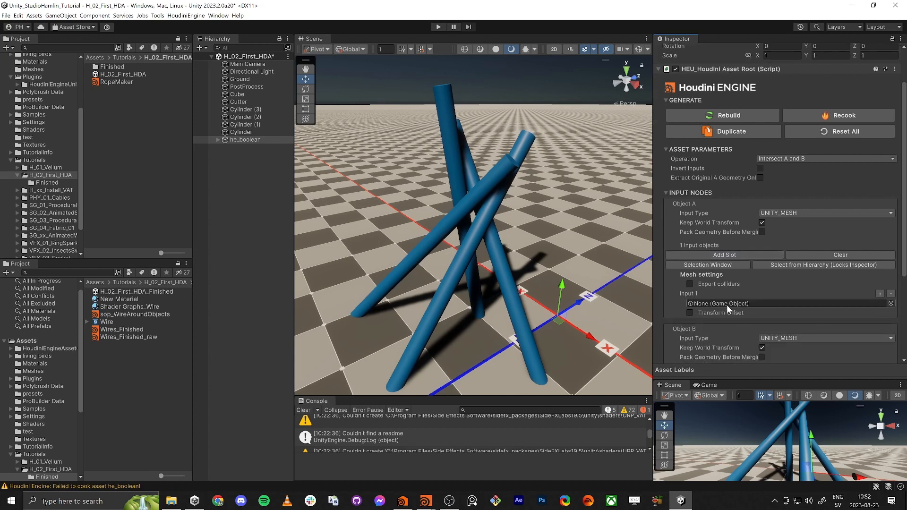
pyautogui.click(890, 293)
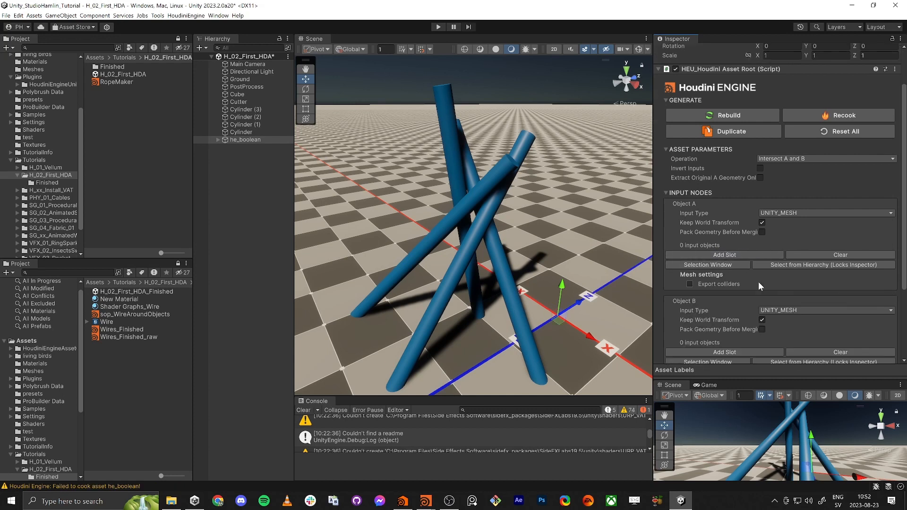
# - Assign Cylinder, Cylinder (1), Cylinder (2) and Cylinder (3) as Object A inputs through the input selection window
pyautogui.click(698, 265)
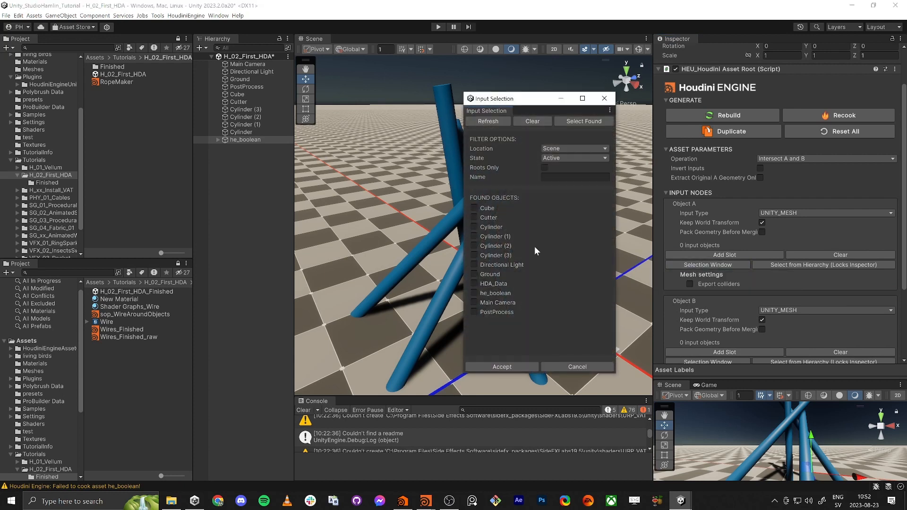
pyautogui.click(473, 227)
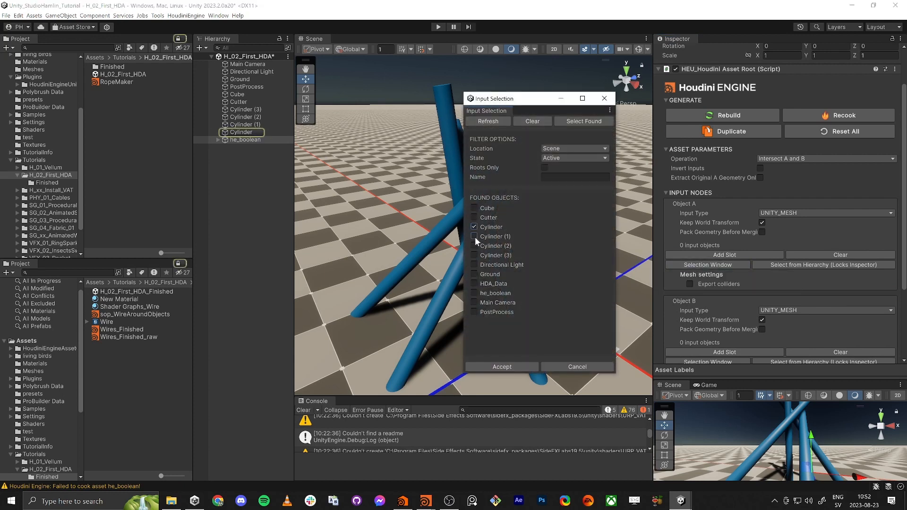
pyautogui.click(474, 236)
pyautogui.click(474, 246)
pyautogui.click(474, 255)
pyautogui.click(519, 367)
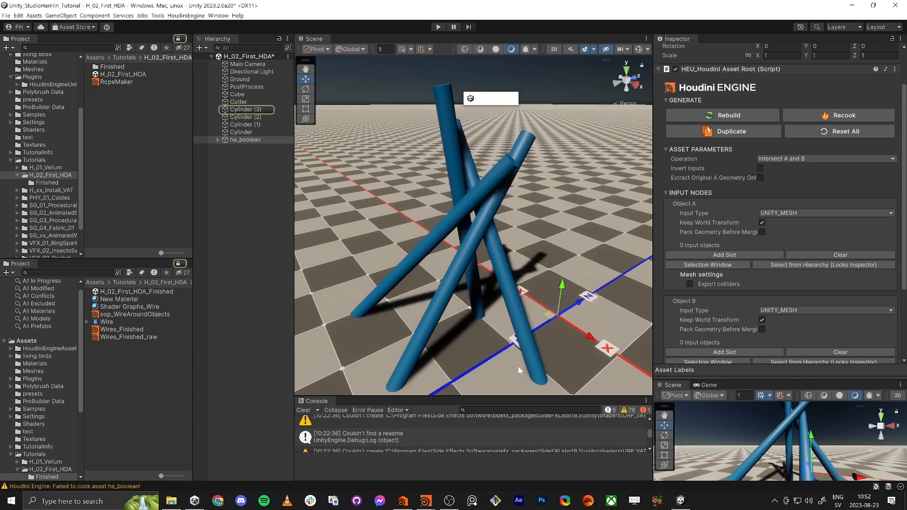
pyautogui.scroll(-2, 704, 251)
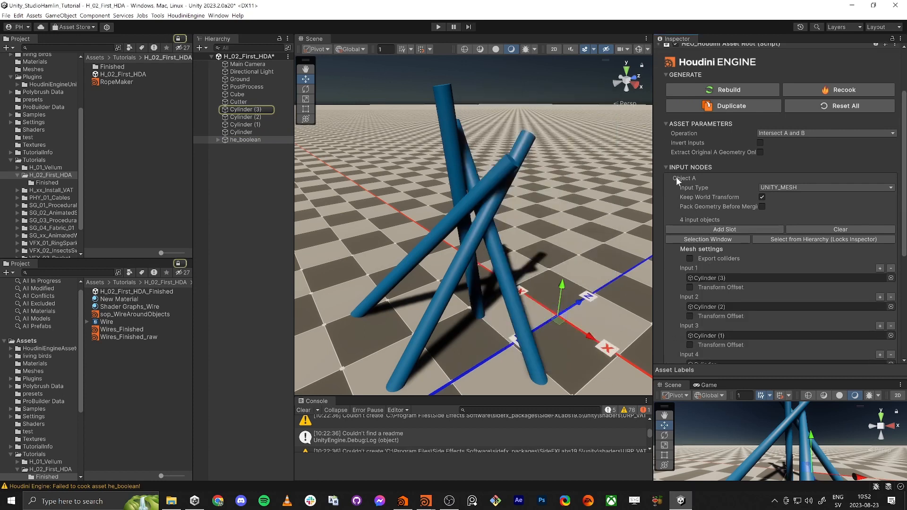
pyautogui.scroll(-4, 689, 180)
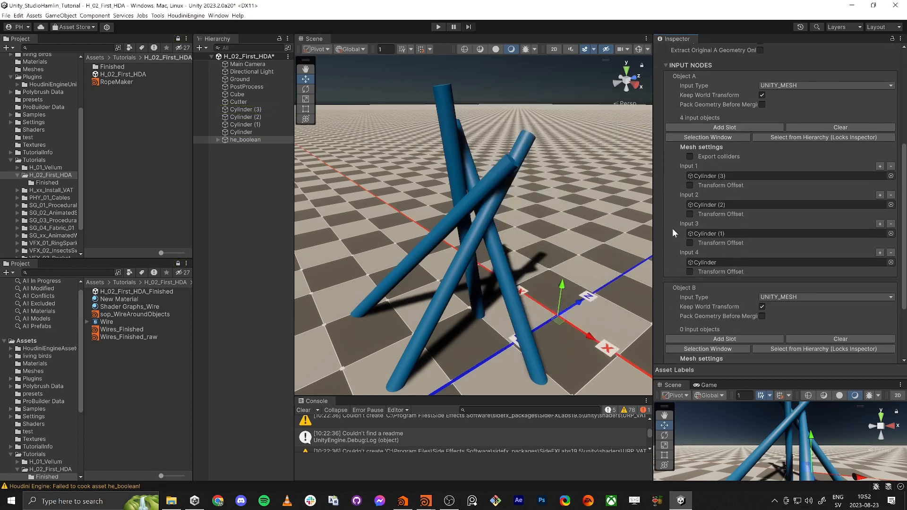
# - Add a sphere 3D object to the scene
pyautogui.scroll(-2, 690, 279)
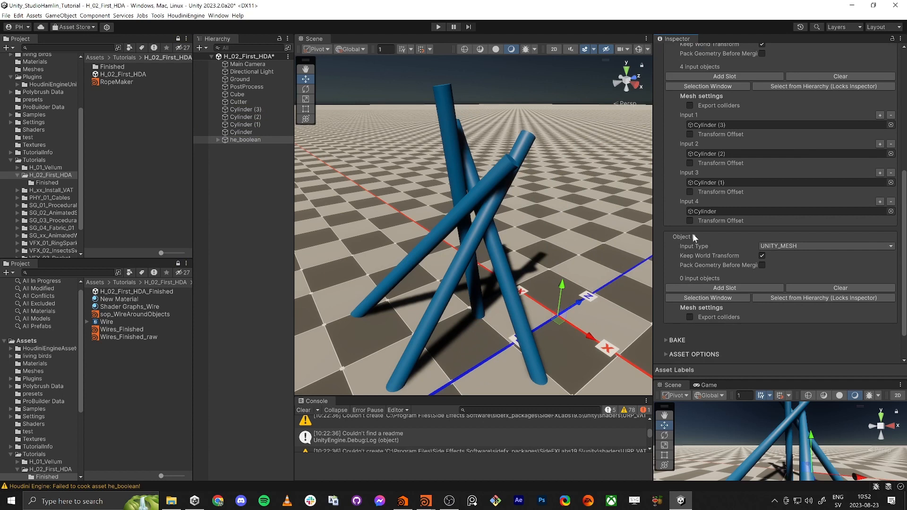
pyautogui.rightClick(243, 181)
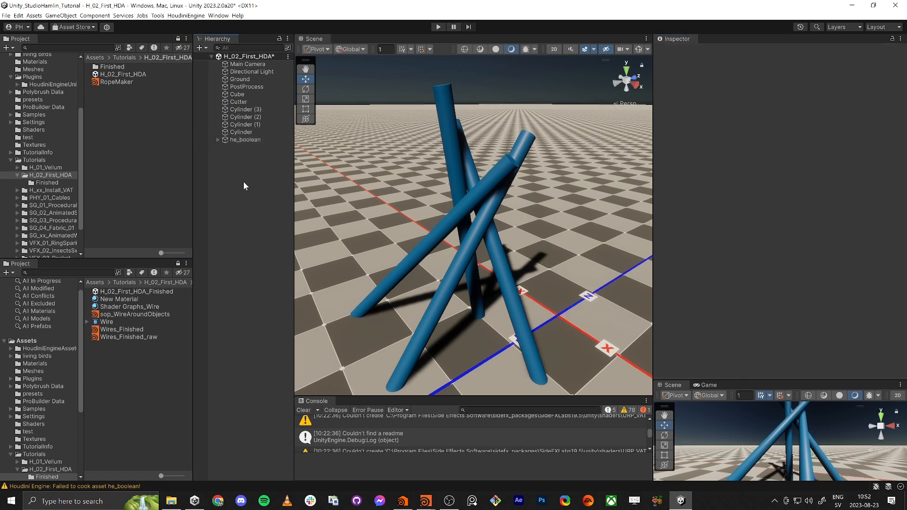
pyautogui.moveTo(344, 332)
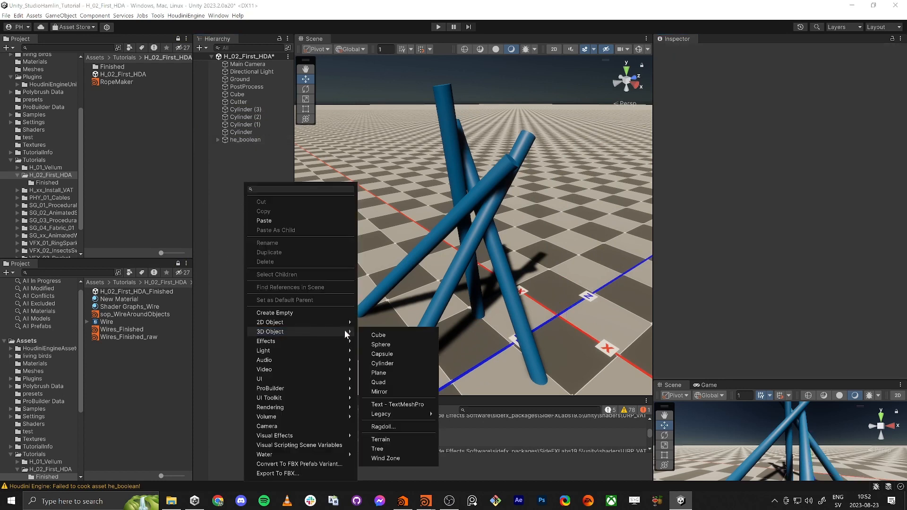
pyautogui.click(392, 345)
# - Reset the sphere's position to 0, 0, 0 and move it onto the cylinders' crossing, about -0.546, 1.58, -1.222
pyautogui.click(780, 89)
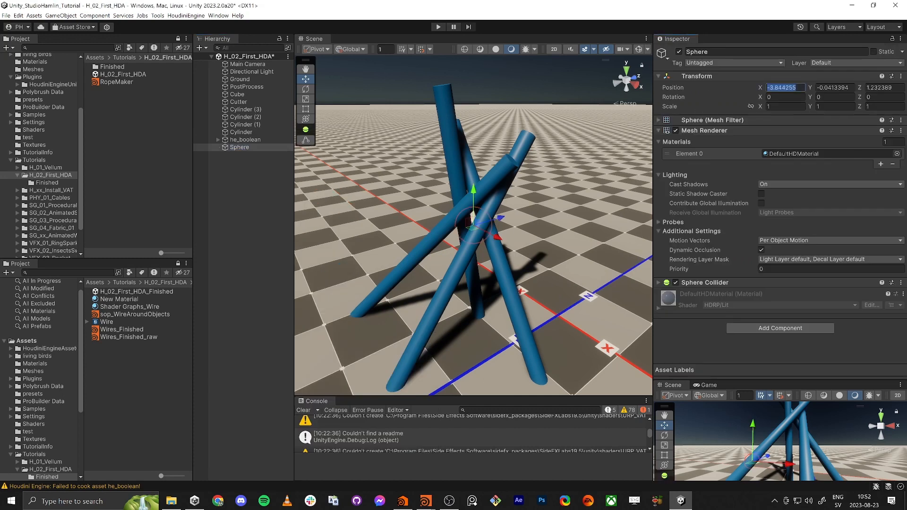
pyautogui.write('0')
pyautogui.press('Tab')
pyautogui.write('0')
pyautogui.press('Tab')
pyautogui.write('0')
pyautogui.press('Return')
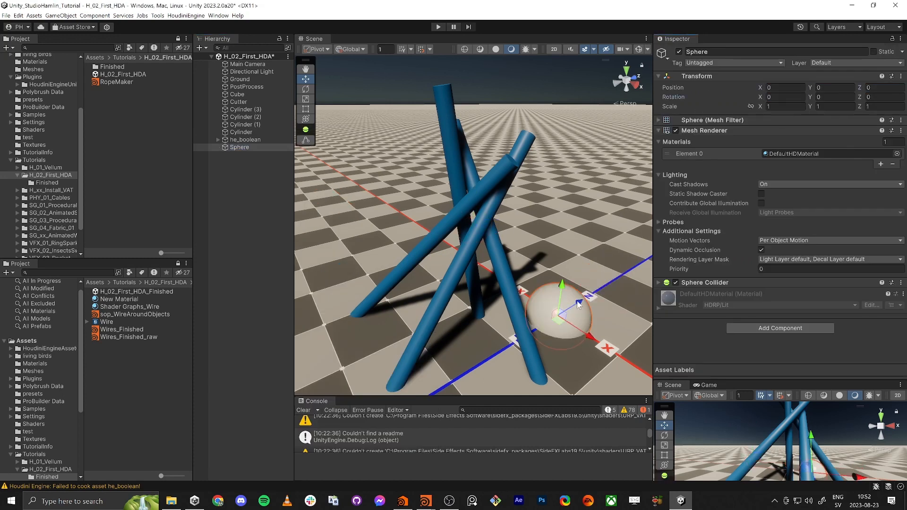
pyautogui.moveTo(558, 317); pyautogui.dragTo(502, 245)
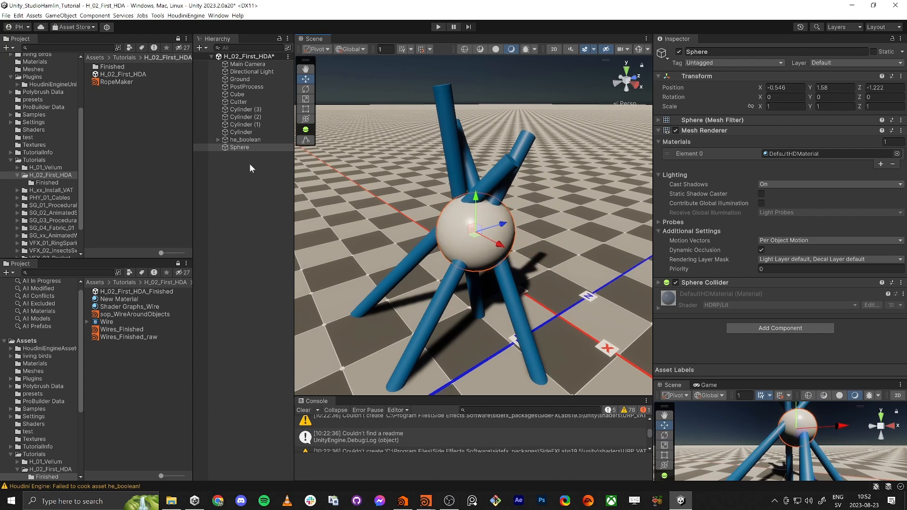
# - Assign Sphere as the Object B input of he_boolean and set its operation to Subtract (A-B)
pyautogui.click(245, 140)
pyautogui.scroll(-10, 764, 290)
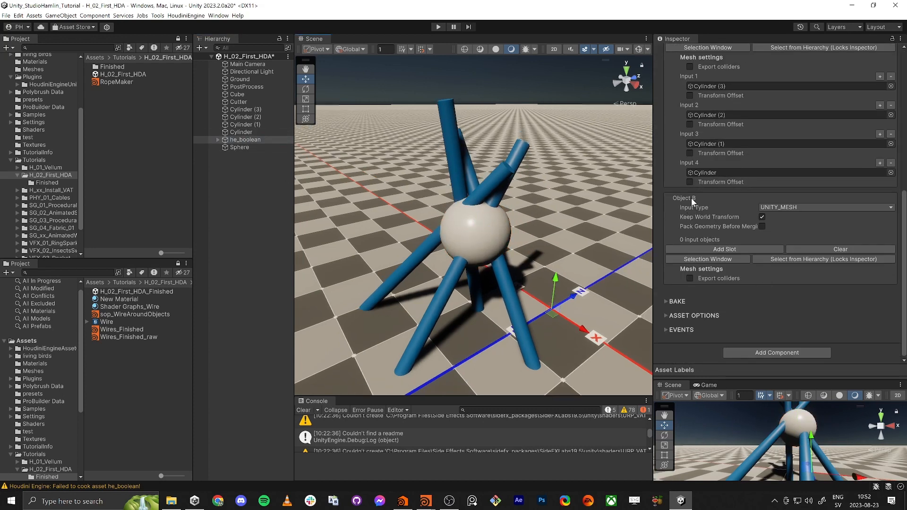
pyautogui.click(726, 249)
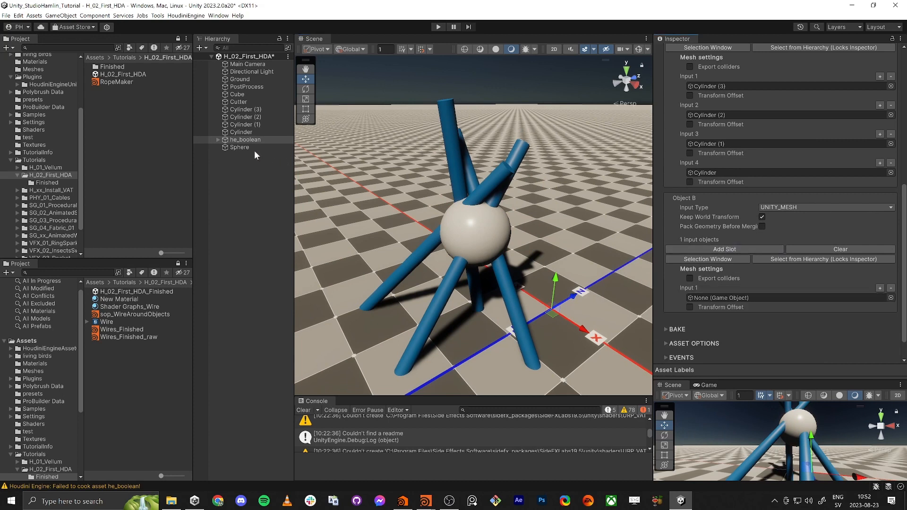
pyautogui.moveTo(254, 150); pyautogui.dragTo(750, 301)
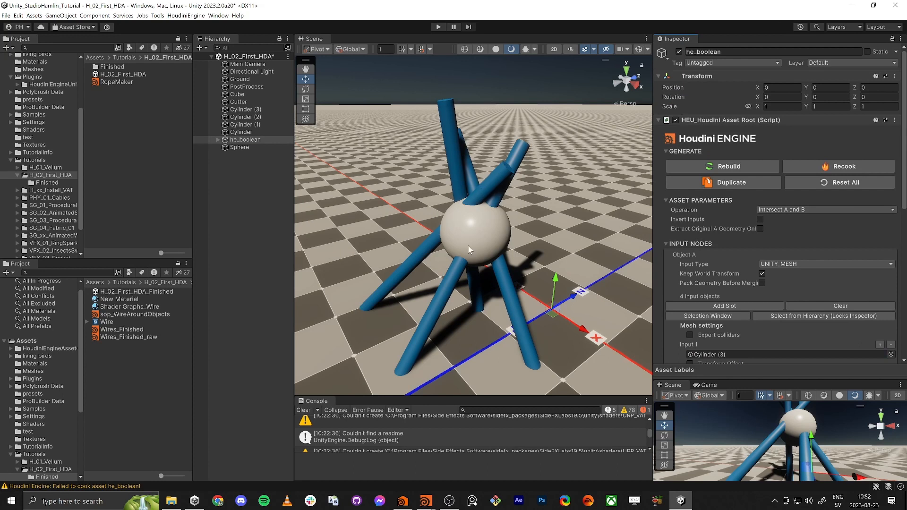
pyautogui.click(803, 209)
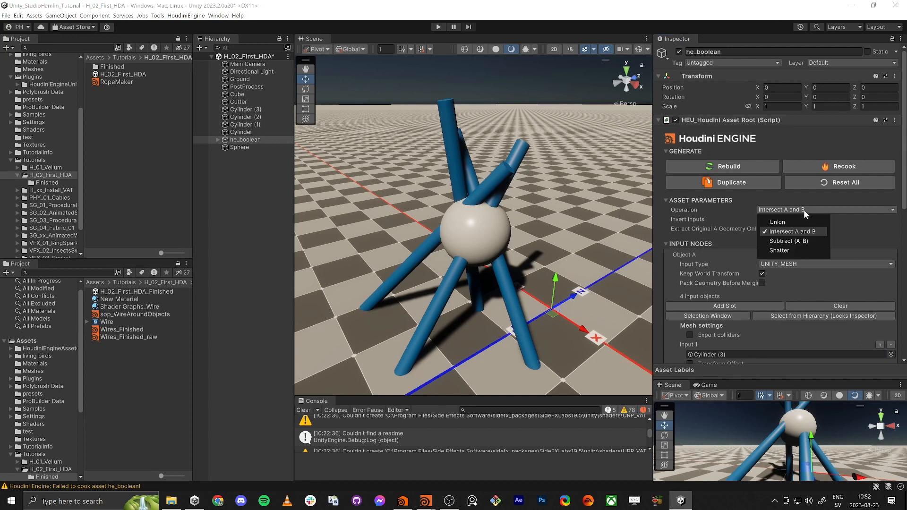
pyautogui.click(802, 241)
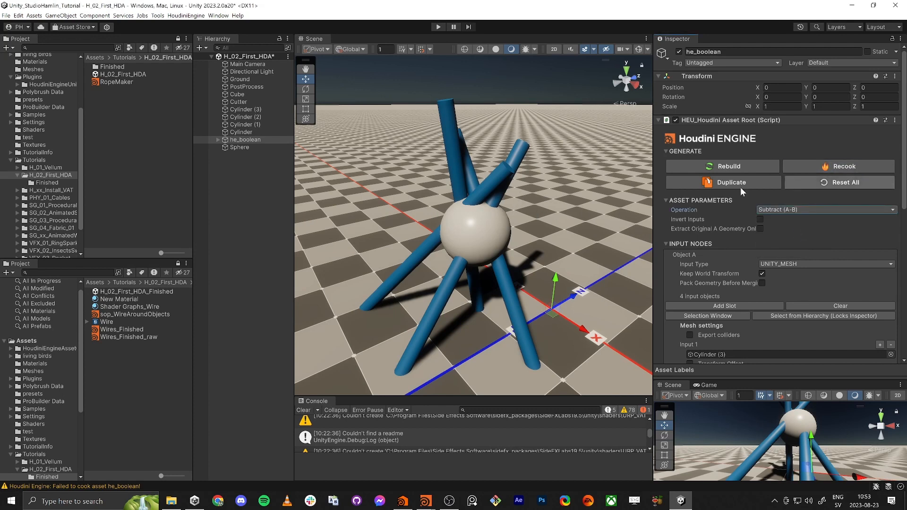
# - Deactivate the source Sphere and the four cylinders so only the Boolean output is displayed
pyautogui.click(239, 146)
pyautogui.keyDown('ctrl'); pyautogui.click(242, 133); pyautogui.keyUp('ctrl')
pyautogui.keyDown('ctrl'); pyautogui.click(246, 125); pyautogui.keyUp('ctrl')
pyautogui.keyDown('ctrl'); pyautogui.click(246, 118); pyautogui.keyUp('ctrl')
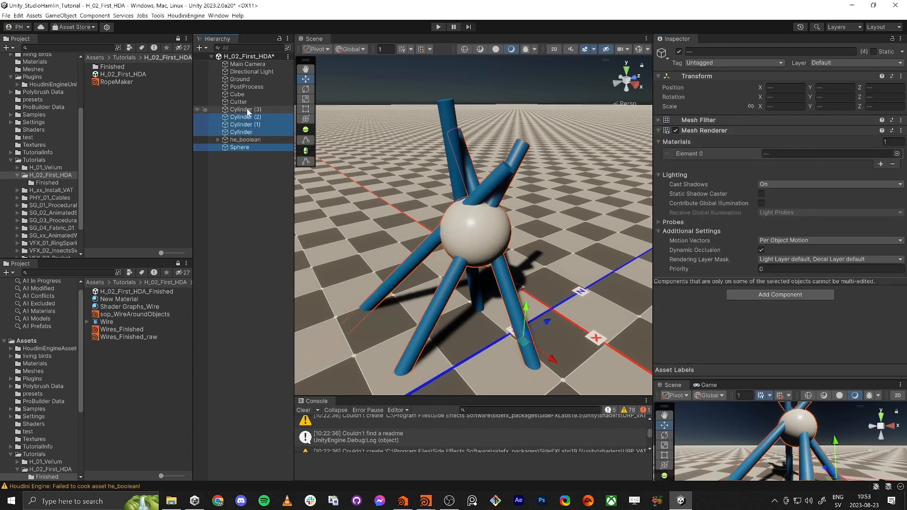
pyautogui.keyDown('ctrl'); pyautogui.click(246, 110); pyautogui.keyUp('ctrl')
pyautogui.click(678, 52)
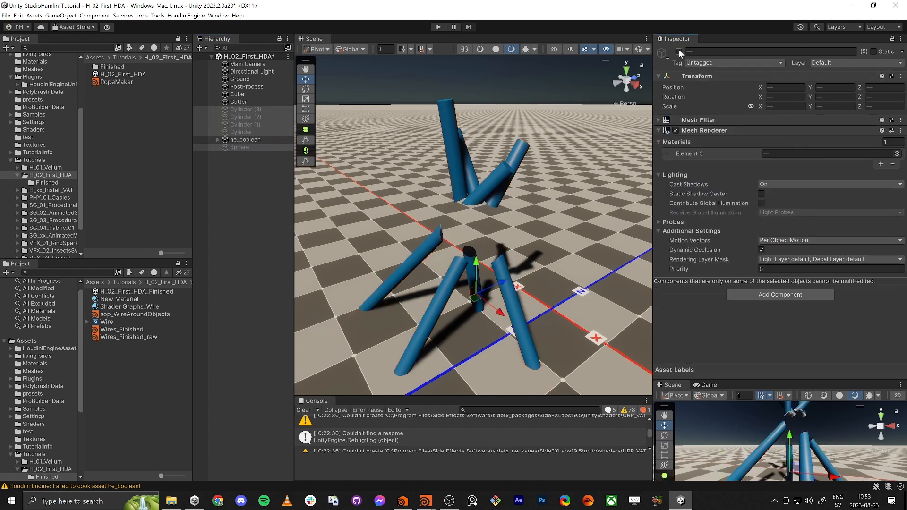
pyautogui.moveTo(514, 230); pyautogui.dragTo(483, 218, button='right')
pyautogui.press('w')
pyautogui.press('s')
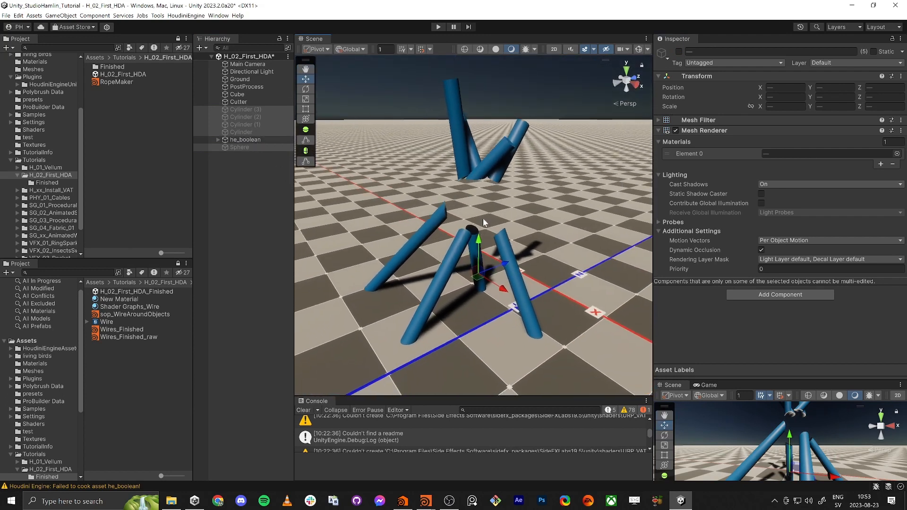
# - Move the sphere higher up the cylinders and recook the he_boolean asset
pyautogui.click(236, 146)
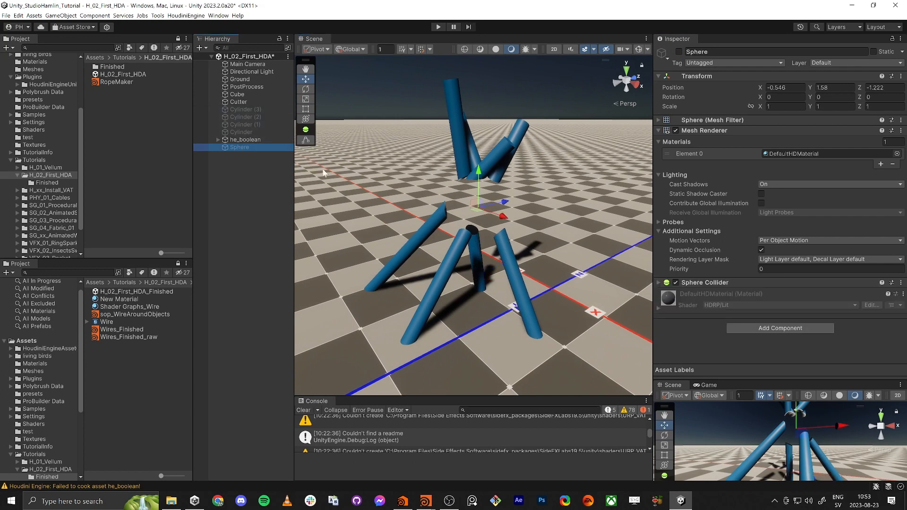
pyautogui.click(253, 139)
pyautogui.click(846, 168)
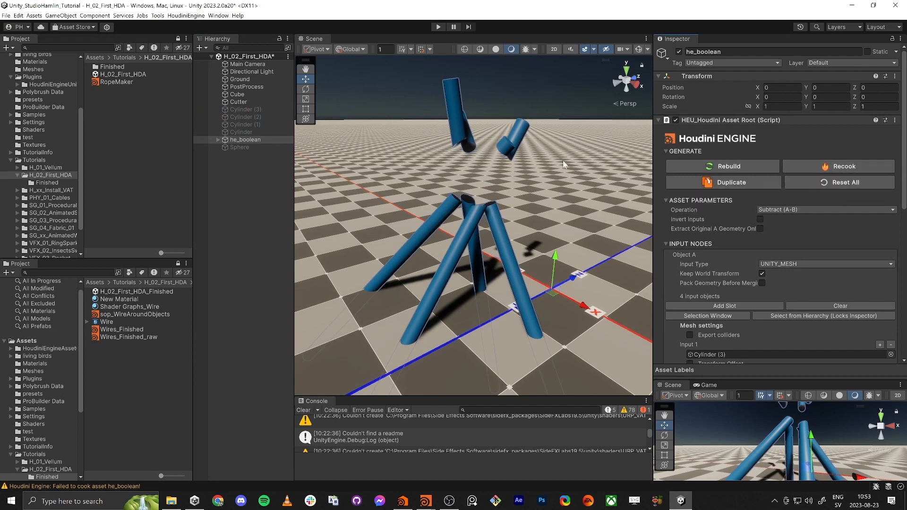
pyautogui.press('w')
pyautogui.moveTo(497, 175); pyautogui.dragTo(513, 148, button='right')
pyautogui.press('s')
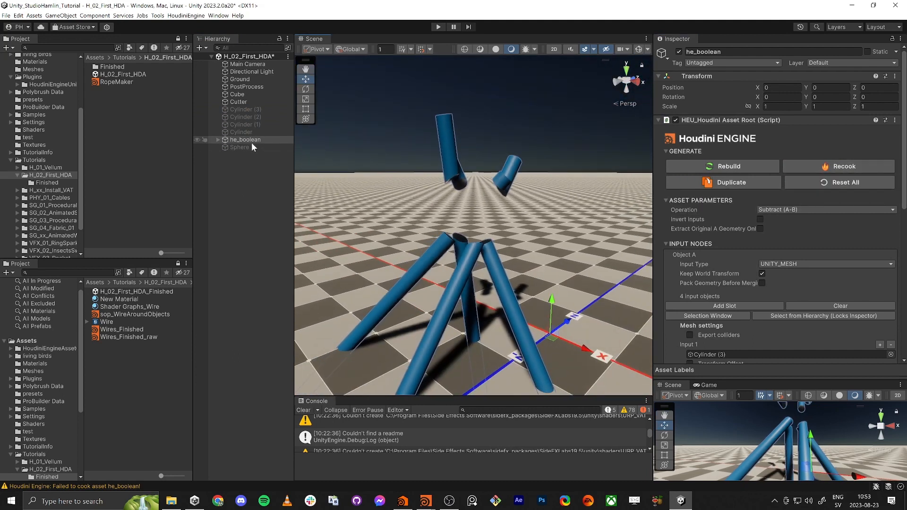
# - Delete he_boolean and Sphere from the scene
pyautogui.click(221, 172)
pyautogui.click(239, 139)
pyautogui.press('Delete')
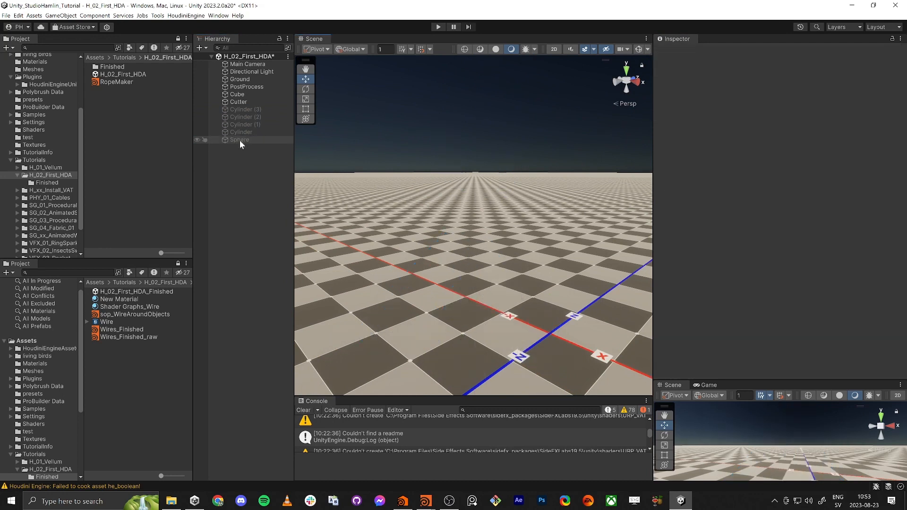
pyautogui.click(241, 139)
pyautogui.press('Delete')
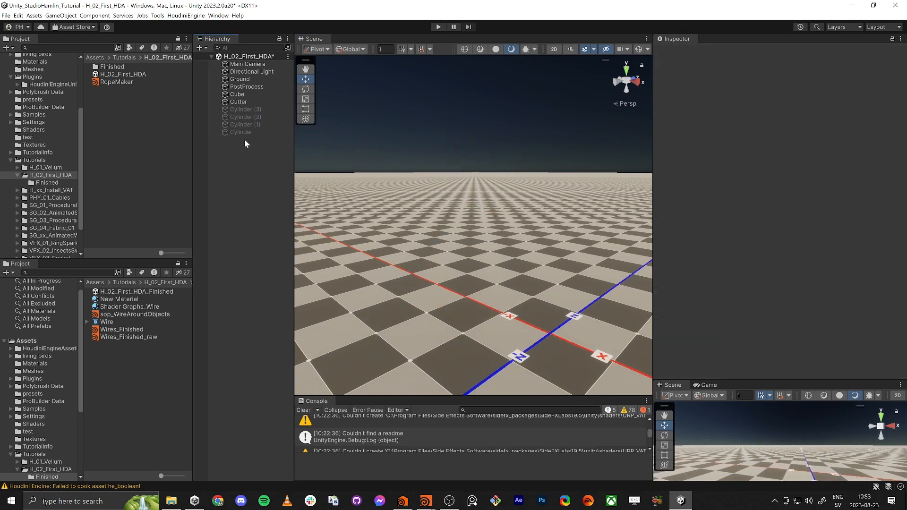
# - Reactivate Cylinder, Cylinder (1), Cylinder (2) and Cylinder (3)
pyautogui.click(259, 109)
pyautogui.keyDown('shift'); pyautogui.click(241, 132); pyautogui.keyUp('shift')
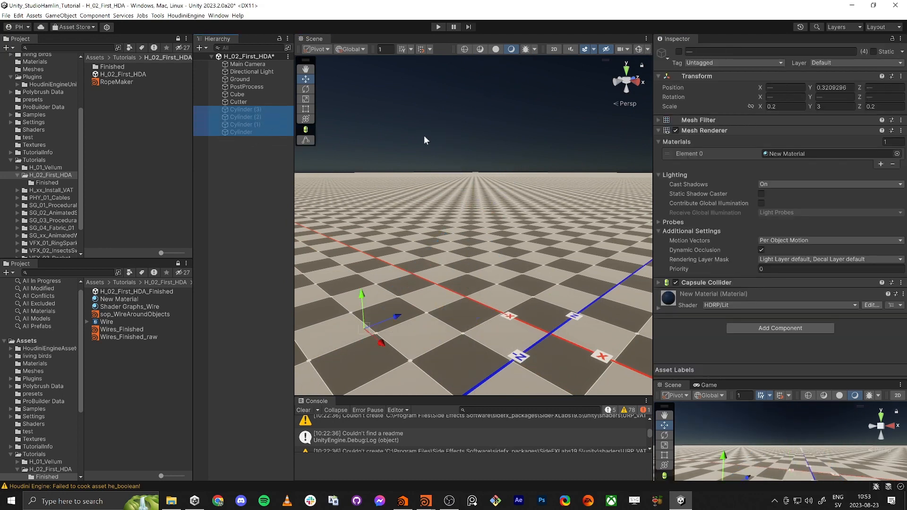
pyautogui.click(679, 51)
pyautogui.click(262, 182)
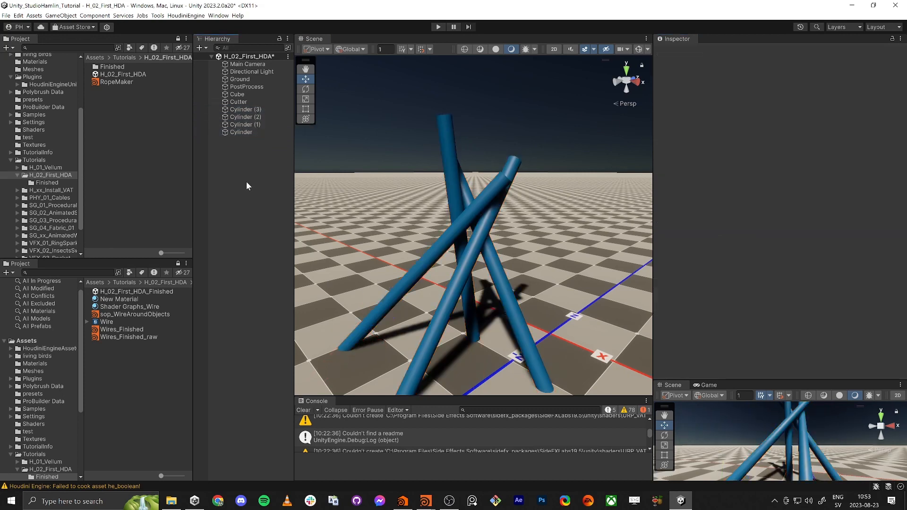
# - Switch to Houdini Launcher, review the installed SideFX Labs package versions, and minimise the launcher
pyautogui.click(404, 500)
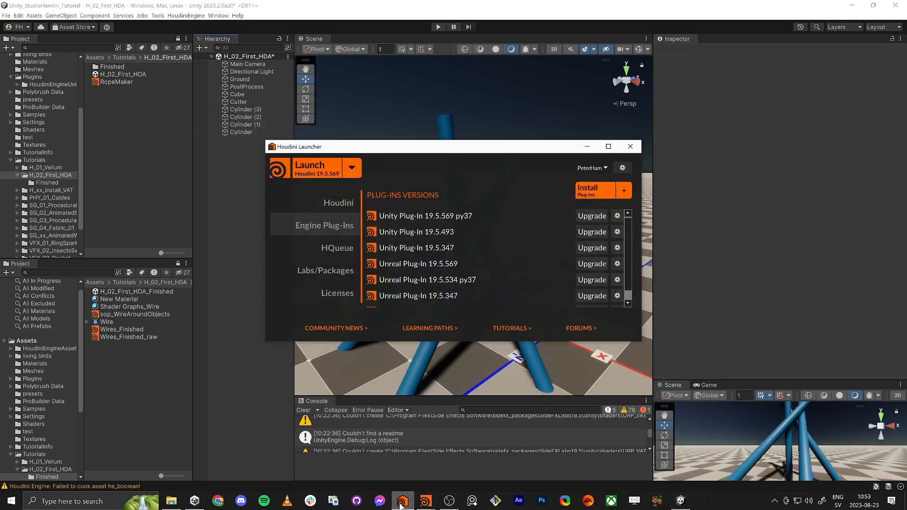
pyautogui.click(318, 268)
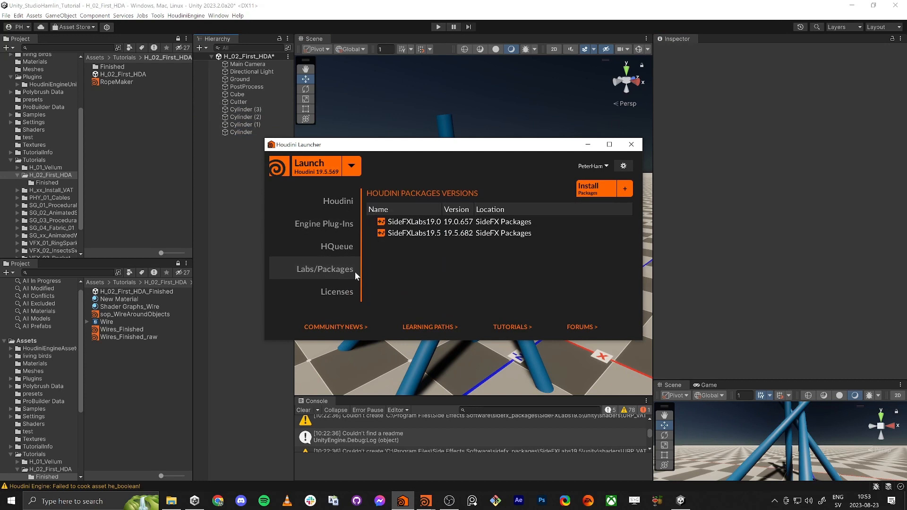
pyautogui.click(465, 226)
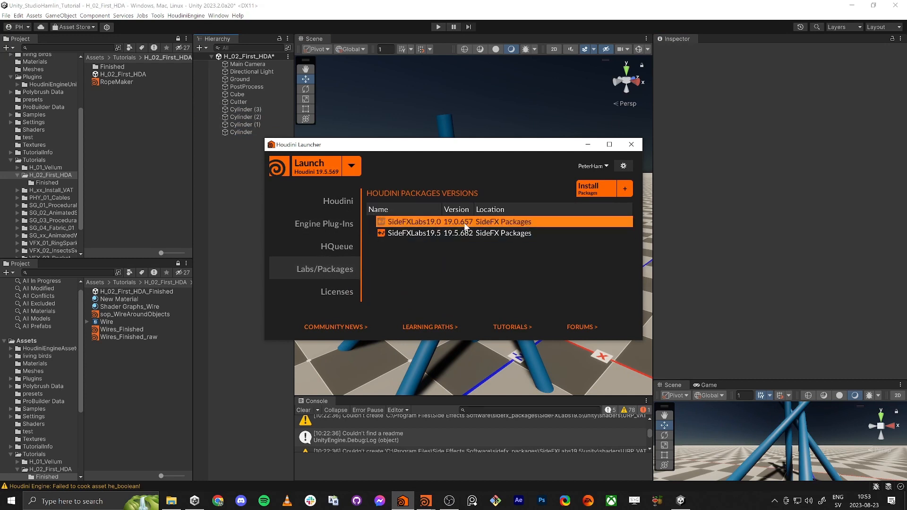
pyautogui.click(588, 145)
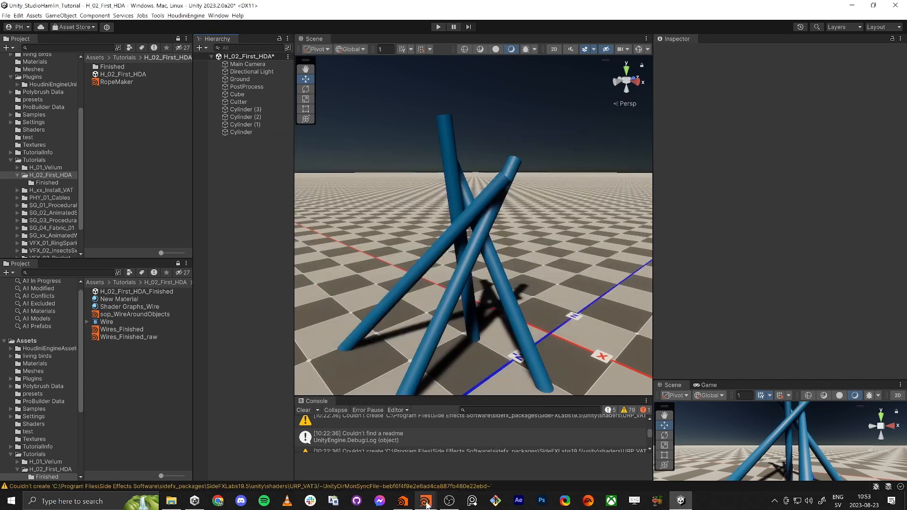
# - Bring up the empty Houdini session and return to Unity
pyautogui.moveTo(425, 504)
pyautogui.click(454, 450)
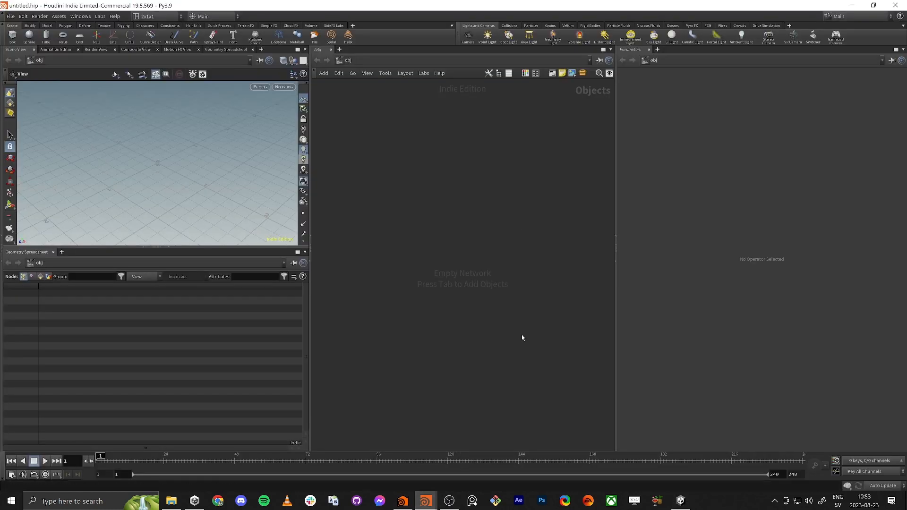
pyautogui.hotkey('alt', 'Tab')
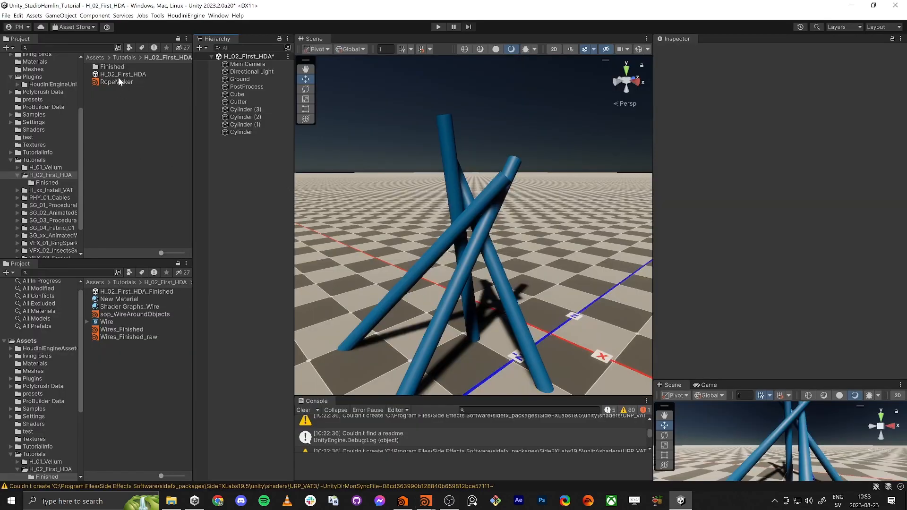
# - Delete the RopeMaker asset from the H_02_First_HDA project folder
pyautogui.click(121, 82)
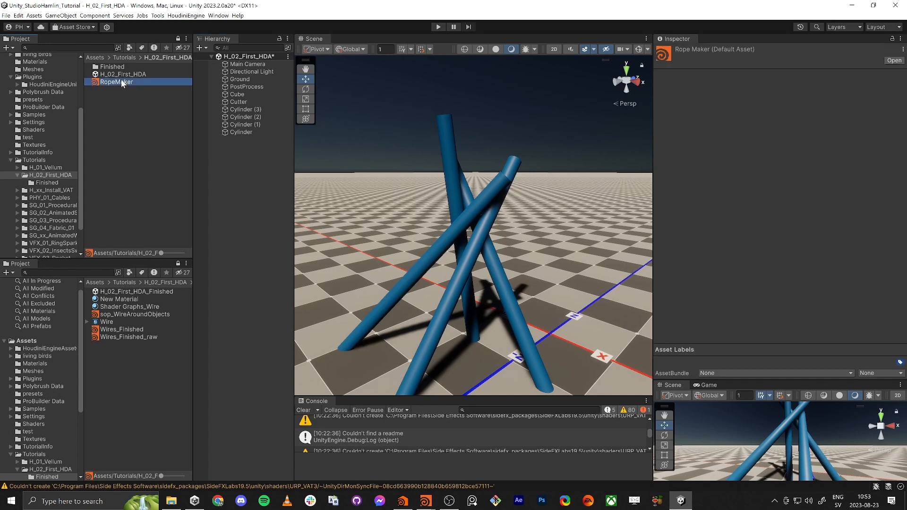
pyautogui.doubleClick(125, 82)
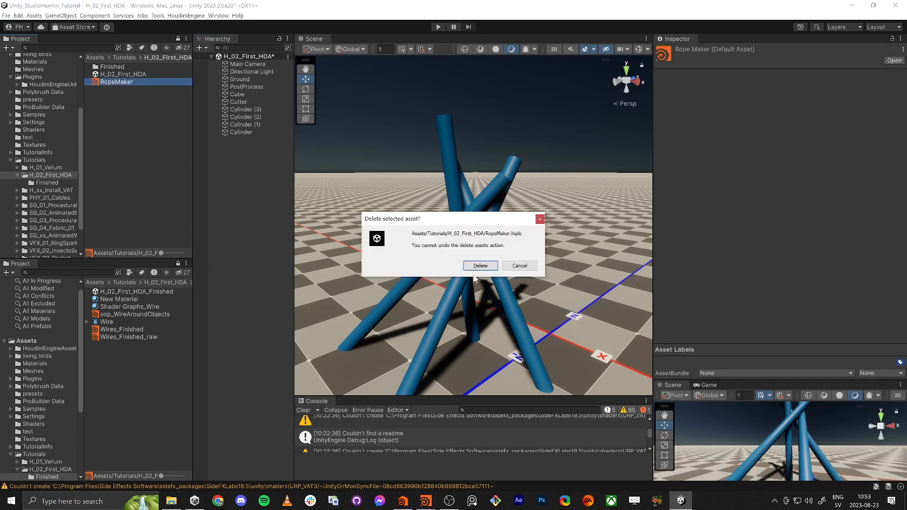
pyautogui.click(479, 266)
# - Open the H_02_First_HDA folder in File Explorer, copy its full folder path, and close the window
pyautogui.rightClick(129, 103)
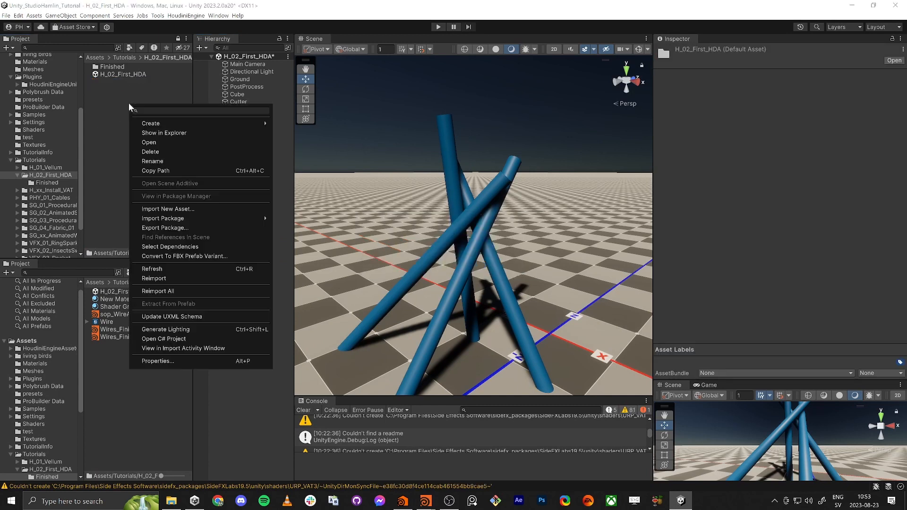
pyautogui.click(163, 133)
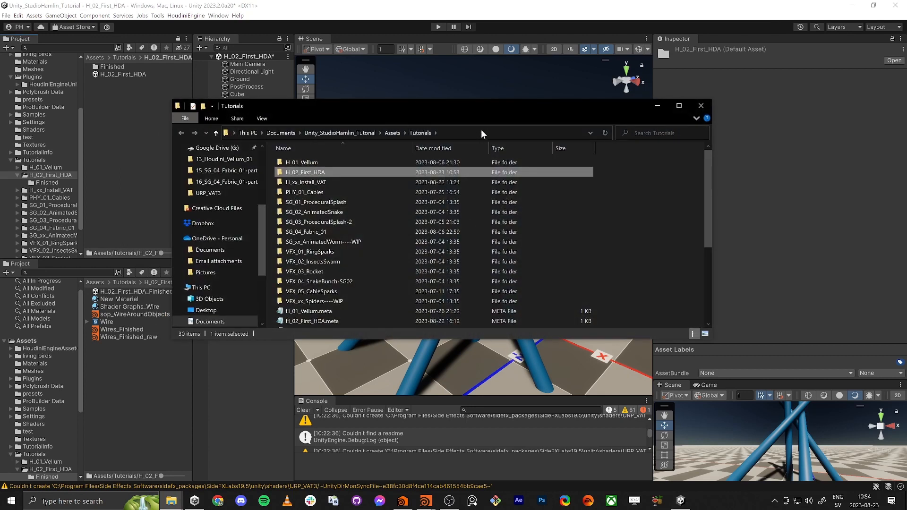
pyautogui.doubleClick(345, 172)
pyautogui.click(484, 133)
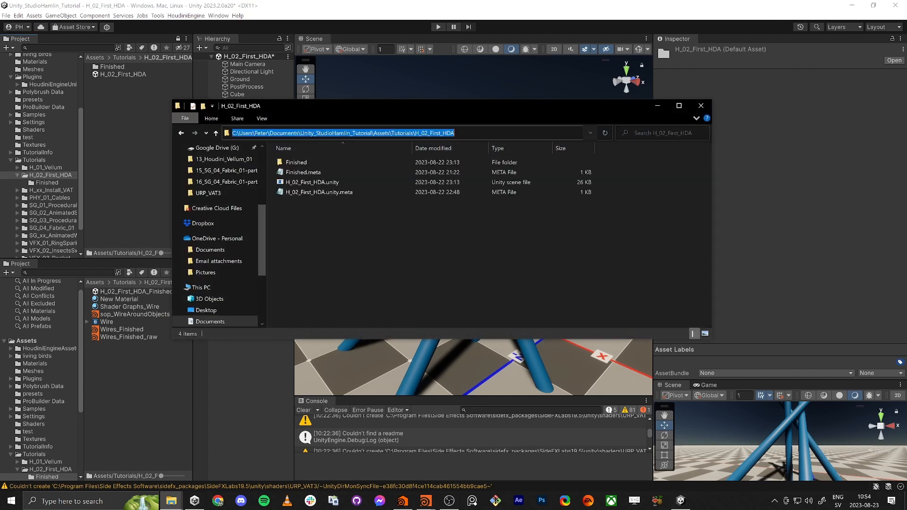
pyautogui.click(701, 106)
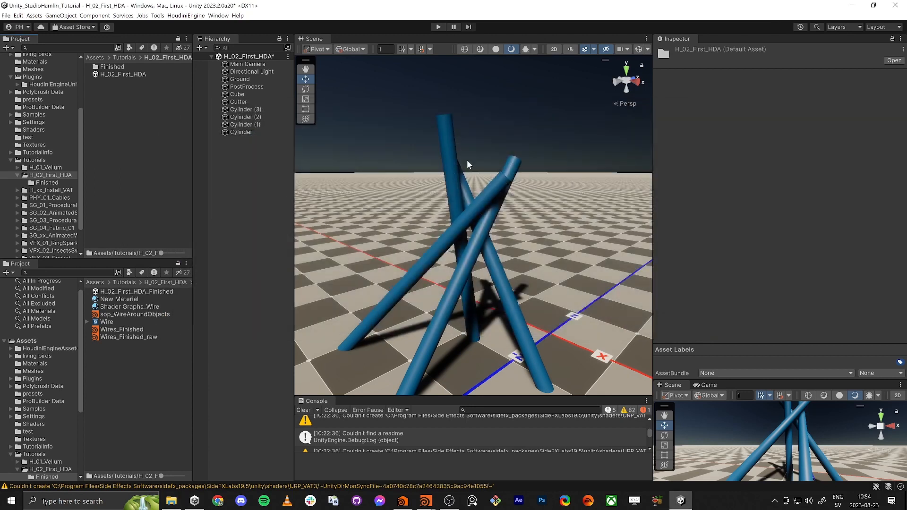
# - Switch to Houdini, save the empty scene as RopeTool in the copied H_02_First_HDA folder, and check that the file appears in Unity
pyautogui.hotkey('alt', 'Tab')
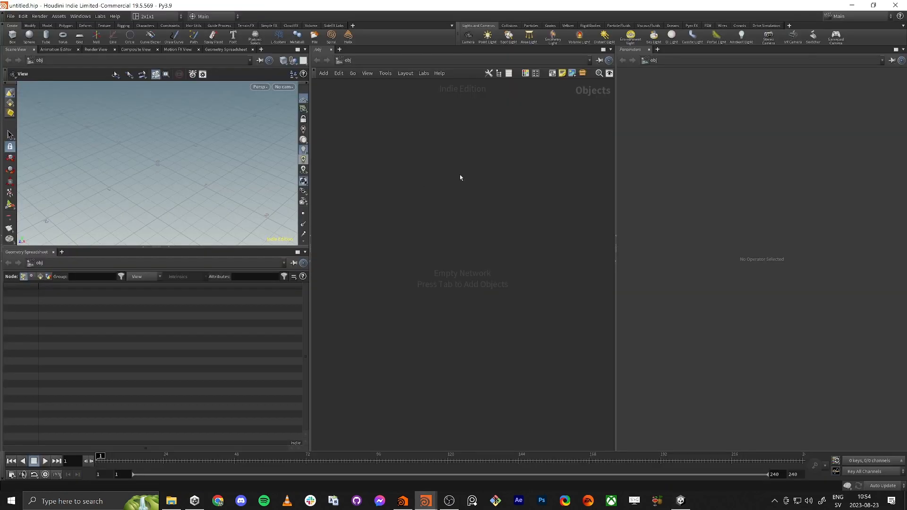
pyautogui.click(10, 16)
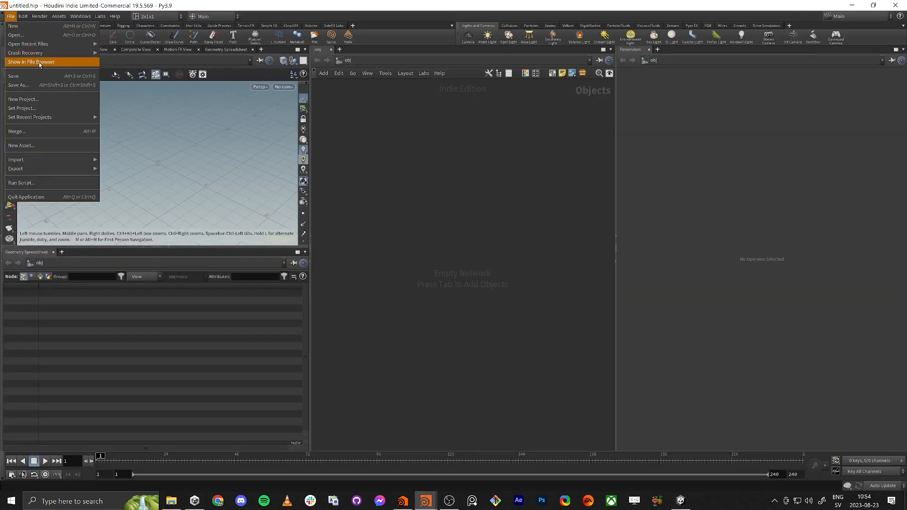
pyautogui.click(23, 85)
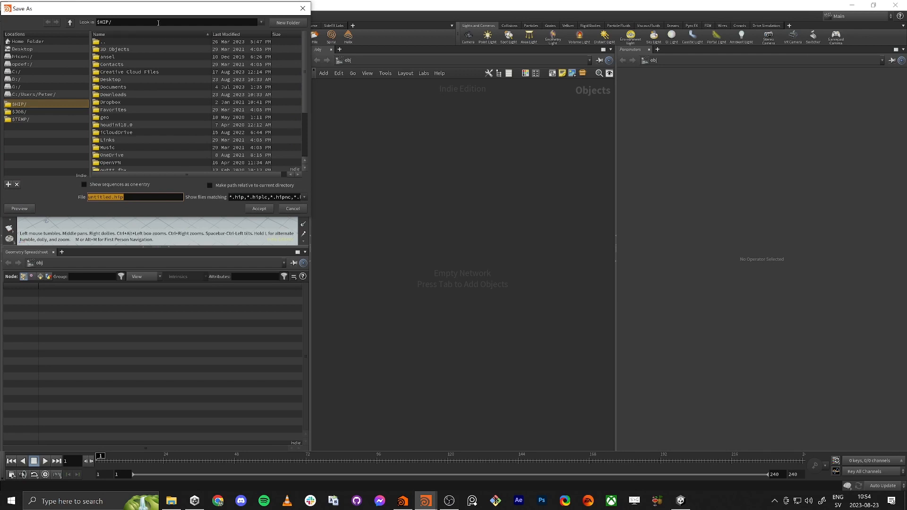
pyautogui.click(135, 25)
pyautogui.hotkey('ctrl', 'a')
pyautogui.hotkey('ctrl', 'v')
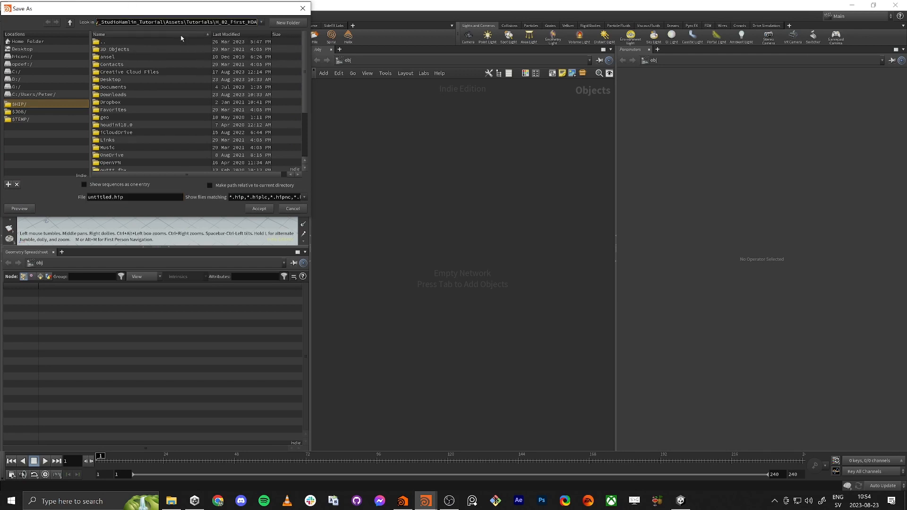
pyautogui.press('Return')
pyautogui.click(120, 197)
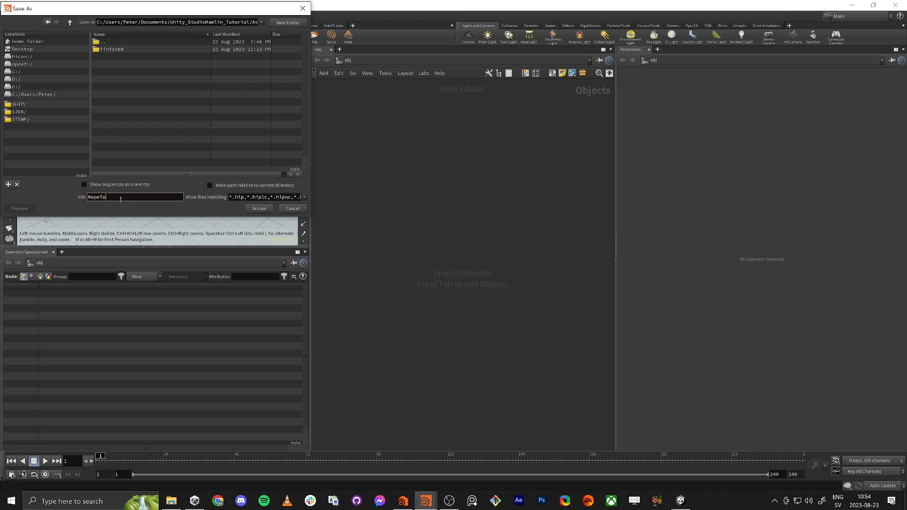
pyautogui.press('Return')
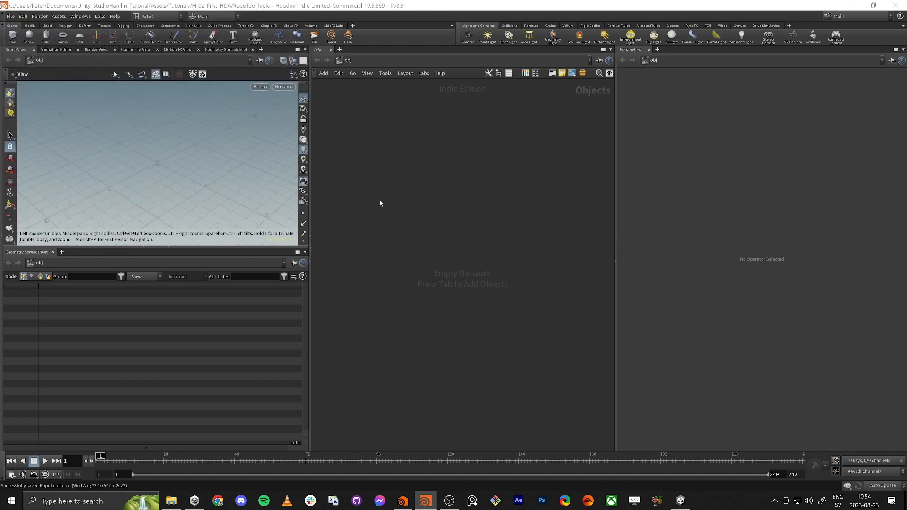
pyautogui.hotkey('alt', 'Tab')
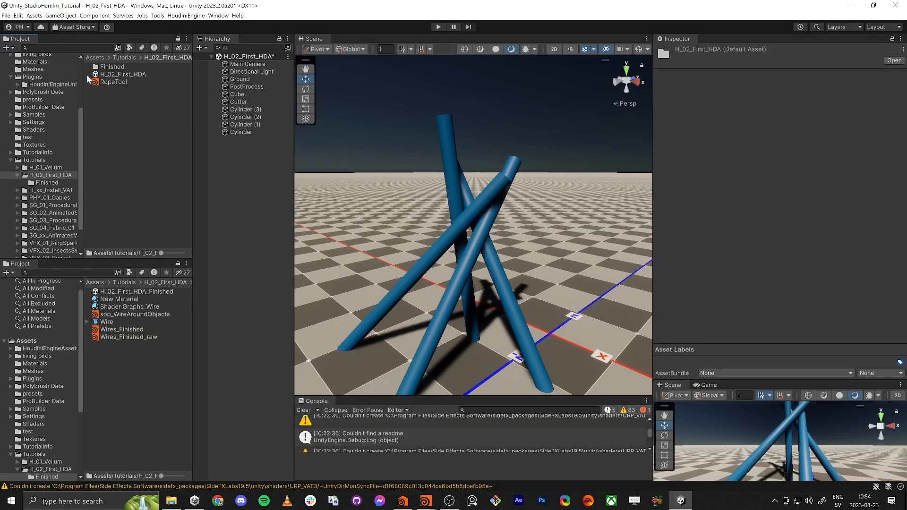
pyautogui.hotkey('alt', 'Tab')
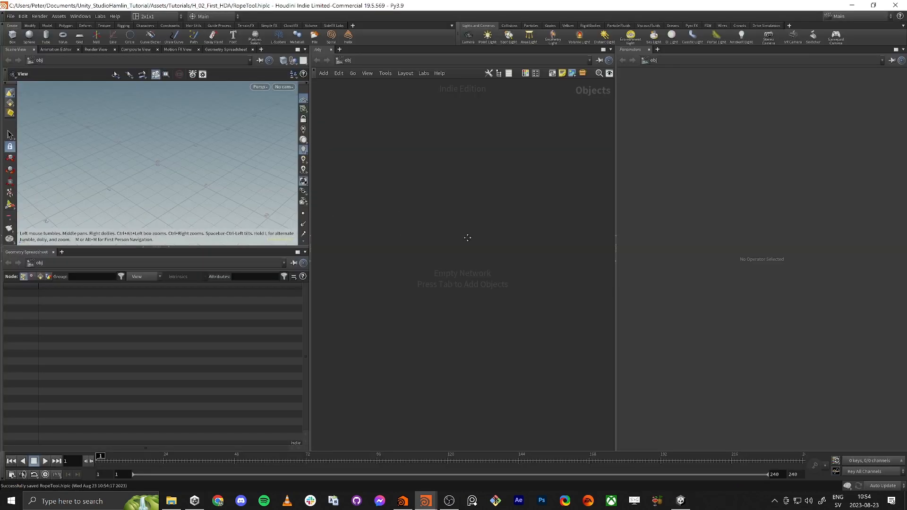
# - Create a Geometry object in the empty network and go inside it
pyautogui.press('Tab')
pyautogui.write('geo')
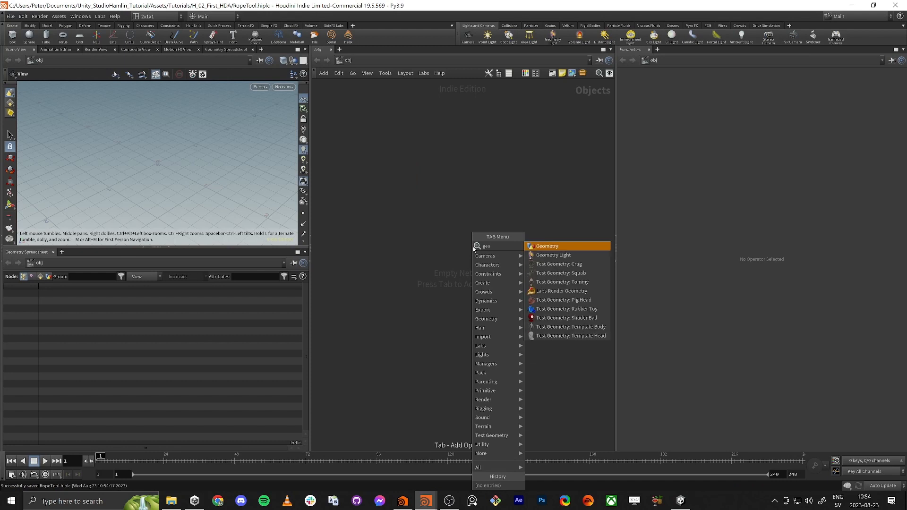
pyautogui.press('Return')
pyautogui.click(475, 249)
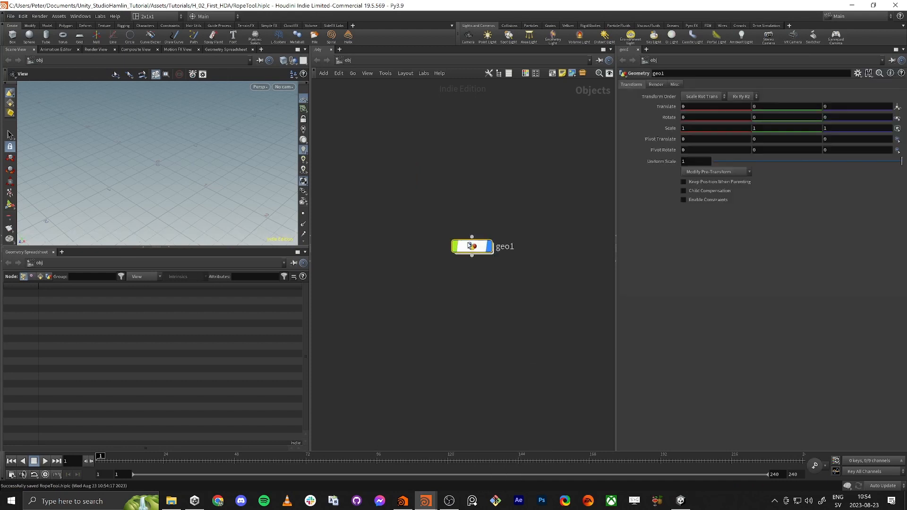
pyautogui.doubleClick(475, 248)
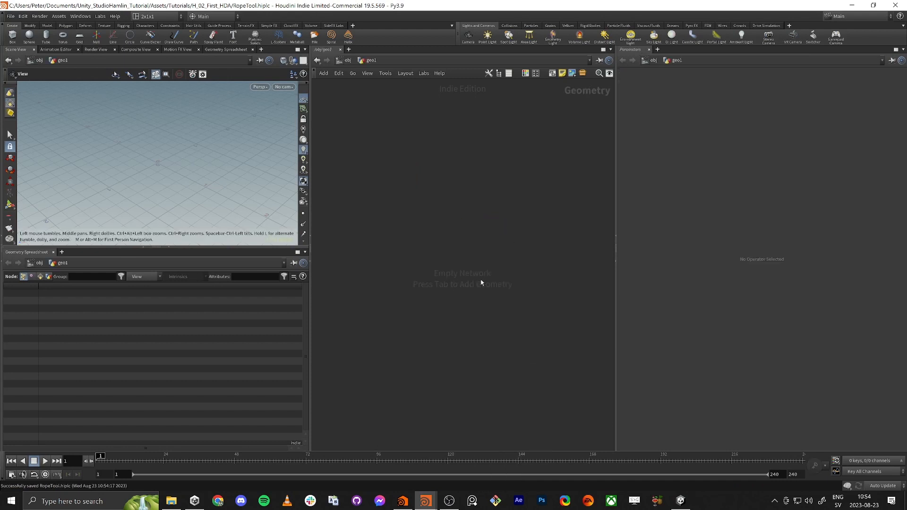
# - Add a Tube node to the geometry network
pyautogui.press('Tab')
pyautogui.write('cyl')
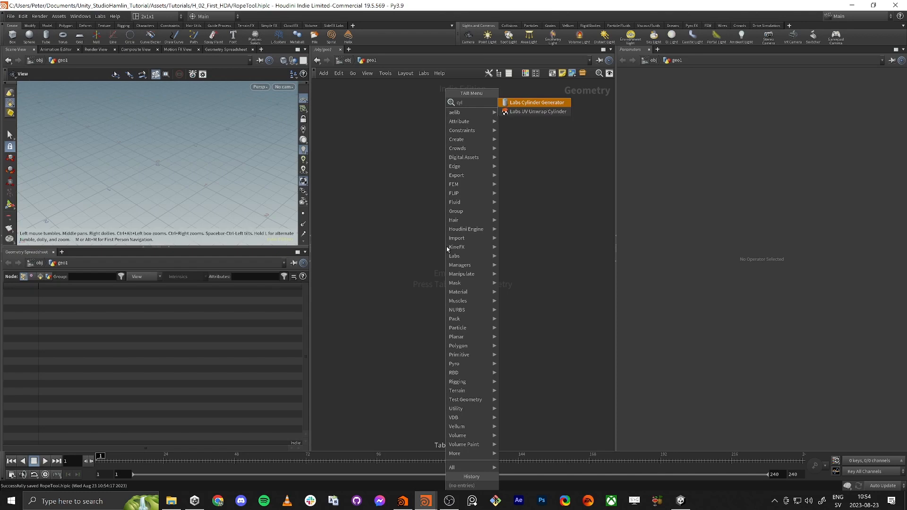
pyautogui.press('BackSpace')
pyautogui.press('BackSpace')
pyautogui.press('BackSpace')
pyautogui.write('tube')
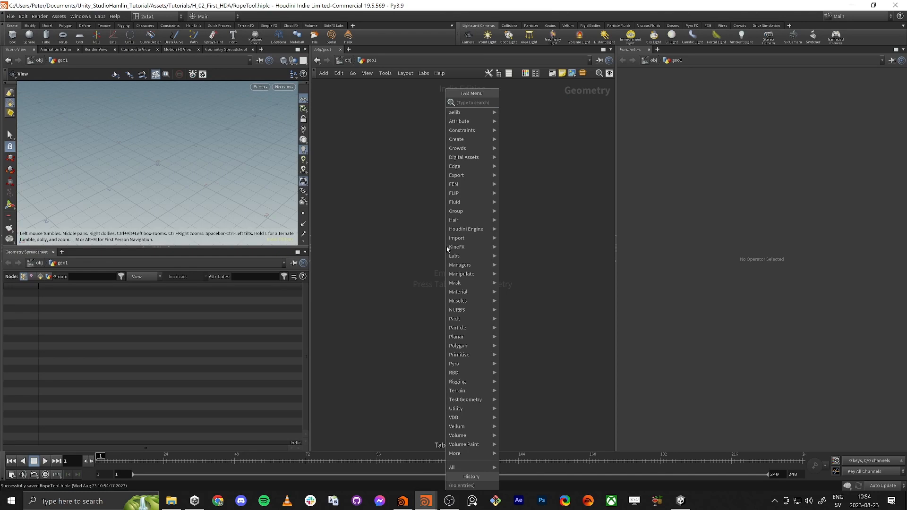
pyautogui.press('Return')
pyautogui.click(441, 247)
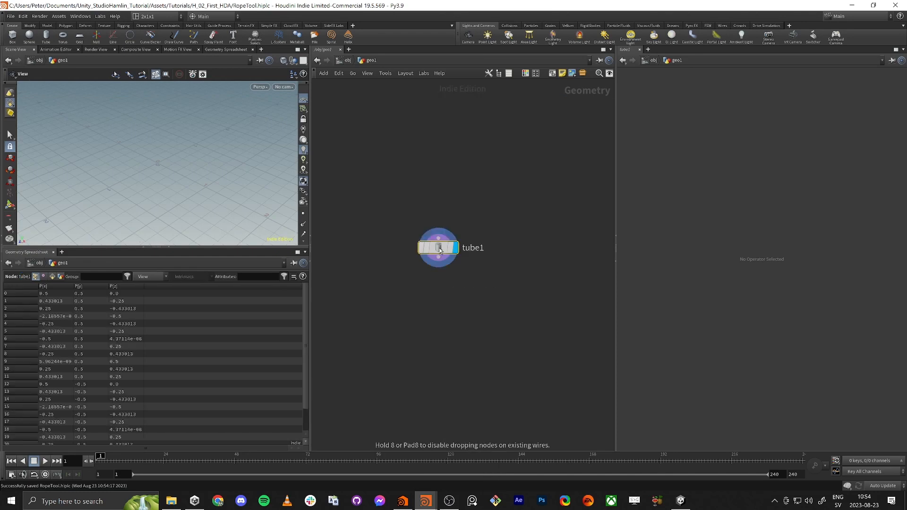
# - Set the tube's height to about 5.35 and both radii to 0.2, and enable its end caps
pyautogui.scroll(-5, 253, 179)
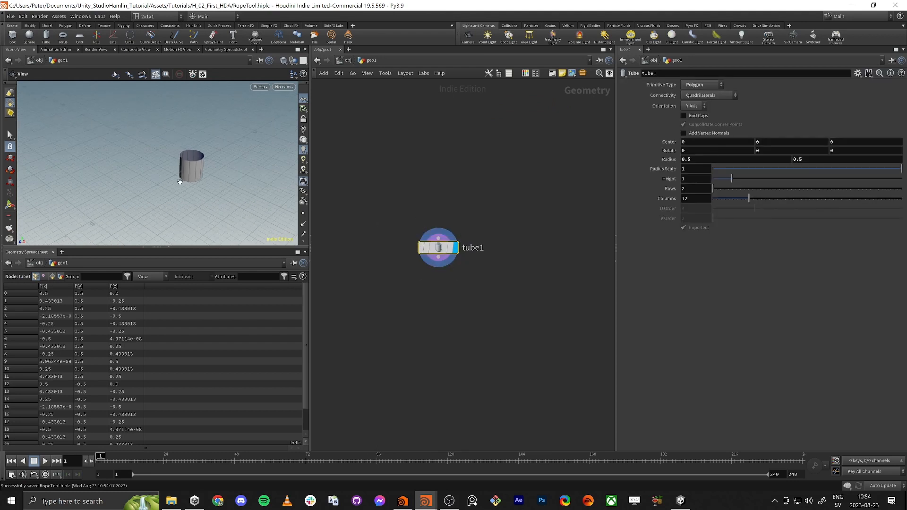
pyautogui.moveTo(738, 182); pyautogui.dragTo(813, 185)
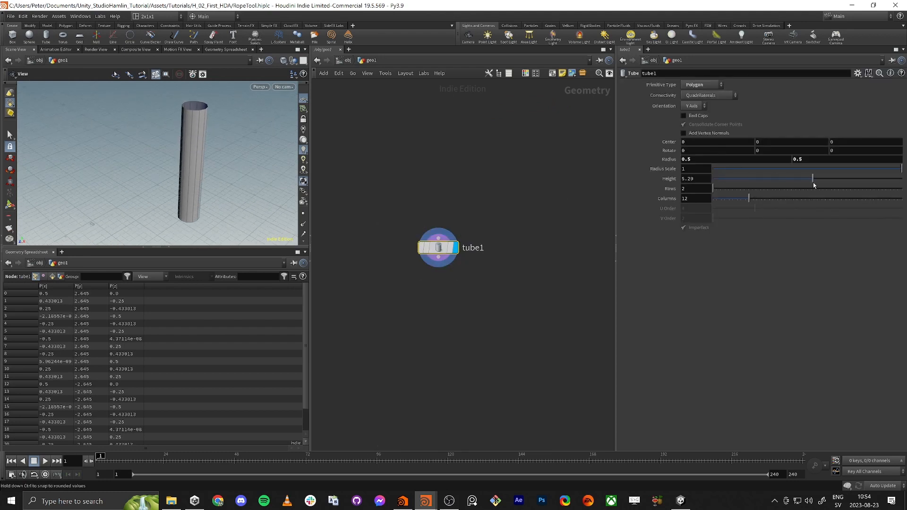
pyautogui.moveTo(668, 159); pyautogui.dragTo(653, 162, button='middle')
pyautogui.moveTo(156, 147); pyautogui.dragTo(176, 123)
pyautogui.click(694, 116)
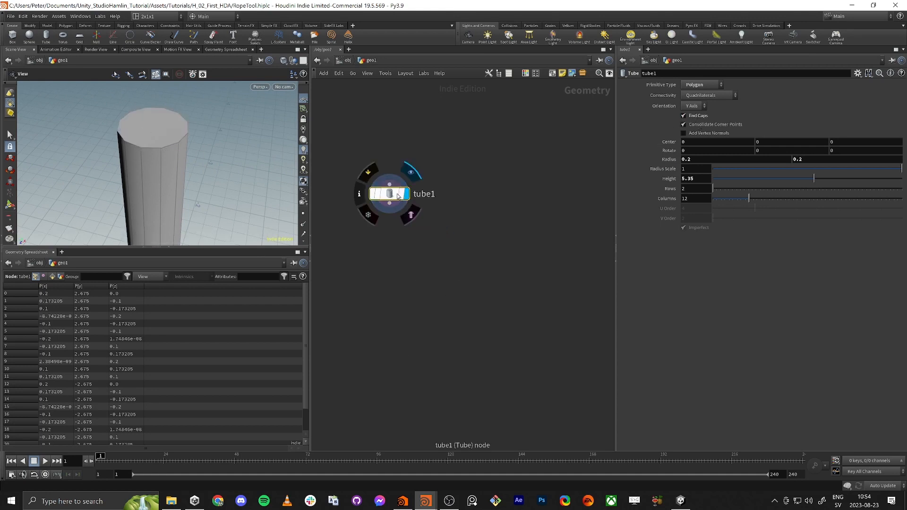
# - Duplicate the tube node and place the copy beside the original
pyautogui.hotkey('ctrl', 'c')
pyautogui.hotkey('ctrl', 'v')
pyautogui.click(472, 197)
pyautogui.moveTo(442, 266); pyautogui.dragTo(470, 237, button='middle')
pyautogui.scroll(-2, 470, 236)
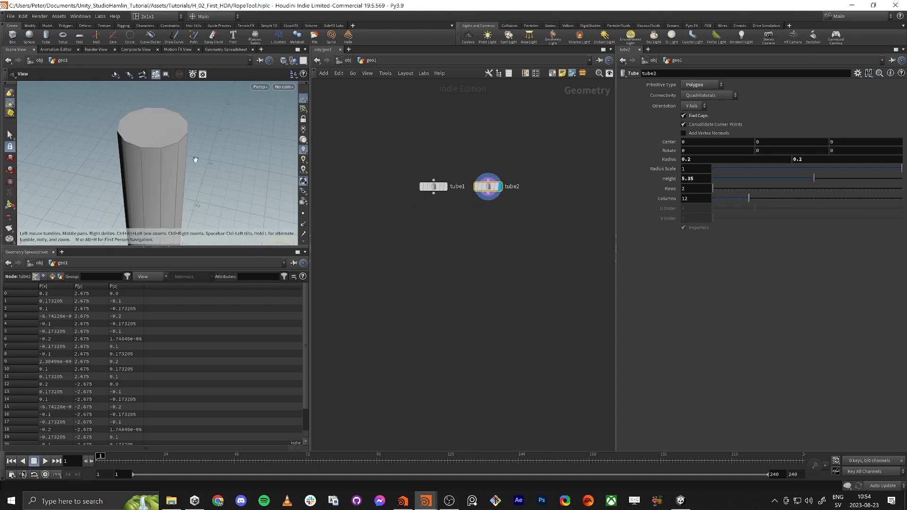
# - Move the second tube away from the first, to a centre of about X 0.9 and Z 0.23
pyautogui.moveTo(178, 160); pyautogui.dragTo(111, 175)
pyautogui.scroll(-5, 111, 176)
pyautogui.moveTo(111, 175); pyautogui.dragTo(184, 179, button='middle')
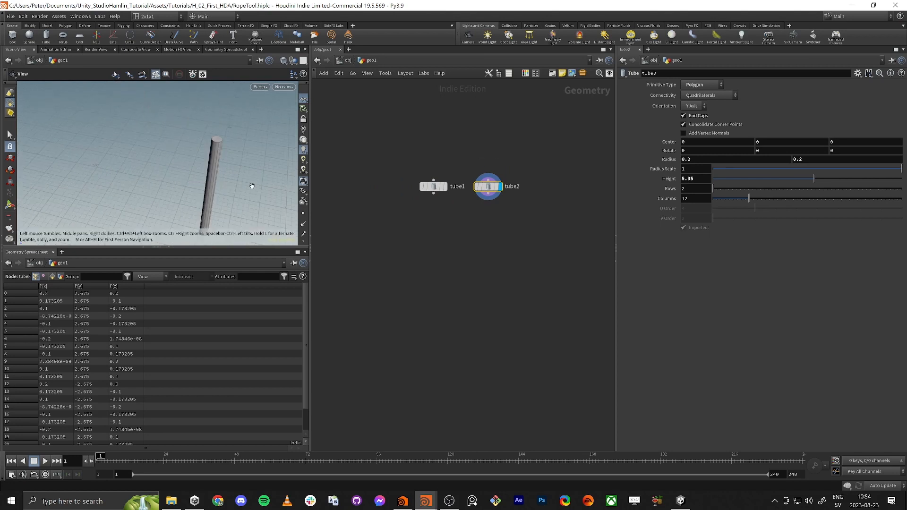
pyautogui.press('Return')
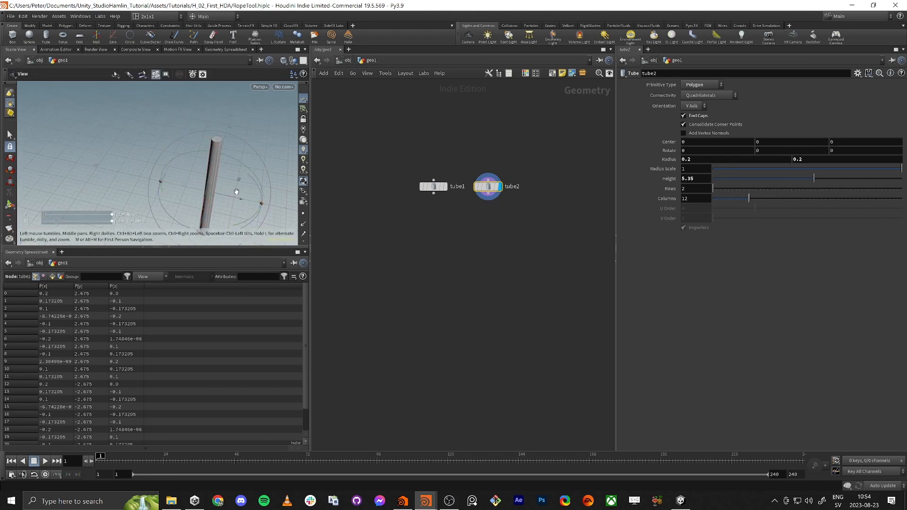
pyautogui.keyDown('alt'); pyautogui.moveTo(226, 196); pyautogui.dragTo(252, 211); pyautogui.keyUp('alt')
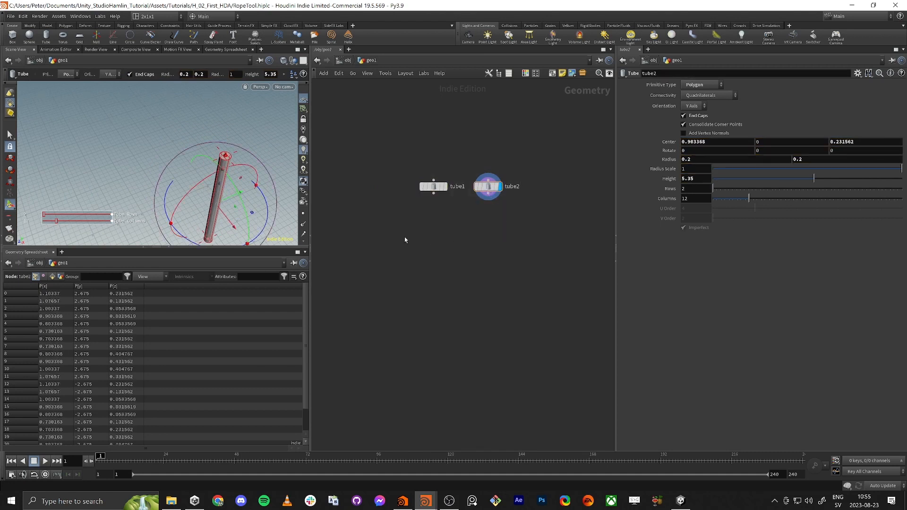
# - Merge both selected tubes by wiring their outputs together into a Merge node below them
pyautogui.scroll(3, 404, 239)
pyautogui.moveTo(396, 103); pyautogui.dragTo(619, 194)
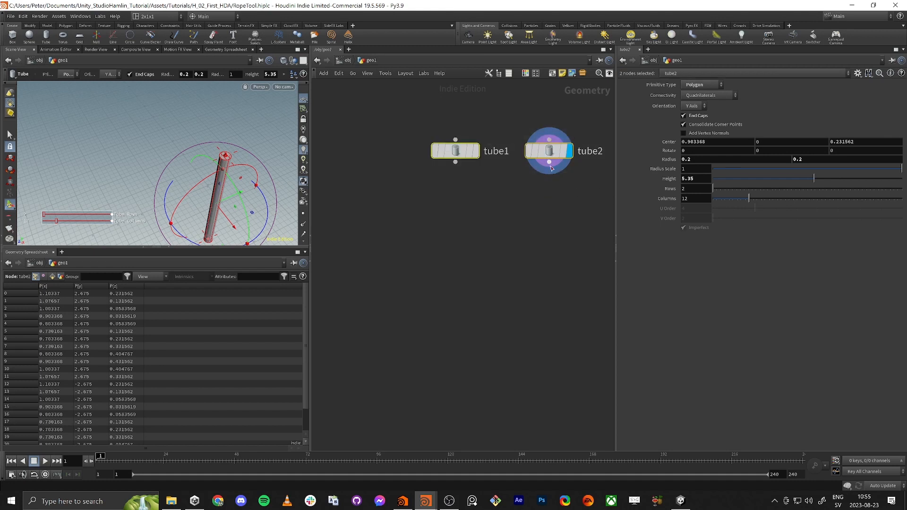
pyautogui.moveTo(549, 163); pyautogui.dragTo(508, 249)
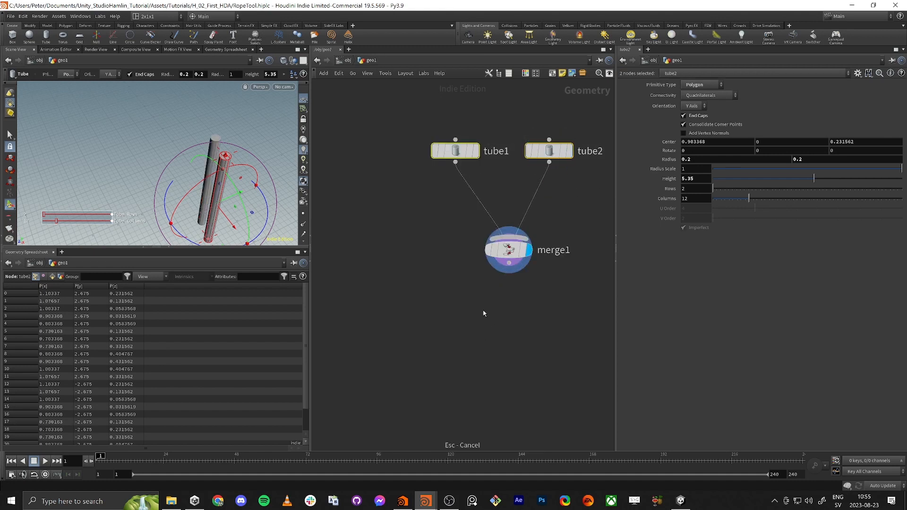
pyautogui.click(508, 249)
pyautogui.moveTo(508, 250); pyautogui.dragTo(483, 264)
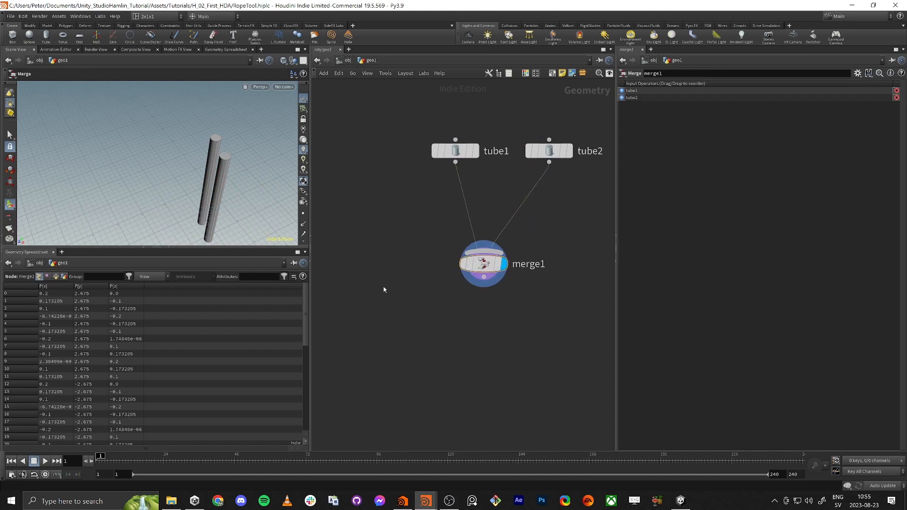
# - Add another Merge node and wire the outputs of both tubes into it one at a time
pyautogui.press('Tab')
pyautogui.write('merge')
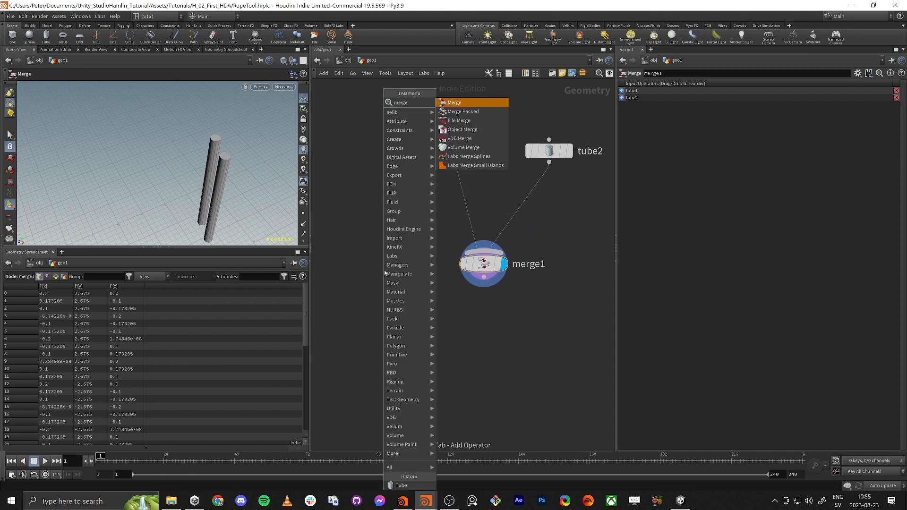
pyautogui.press('Return')
pyautogui.click(384, 270)
pyautogui.moveTo(455, 162); pyautogui.dragTo(383, 258)
pyautogui.moveTo(549, 162); pyautogui.dragTo(392, 253)
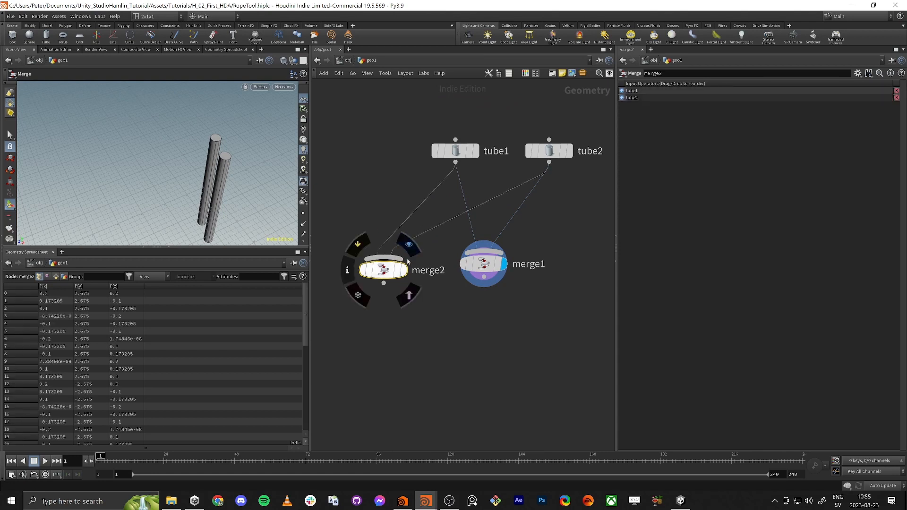
# - Delete the original Merge node and place the new one beneath the tubes as the displayed node
pyautogui.click(483, 264)
pyautogui.press('Delete')
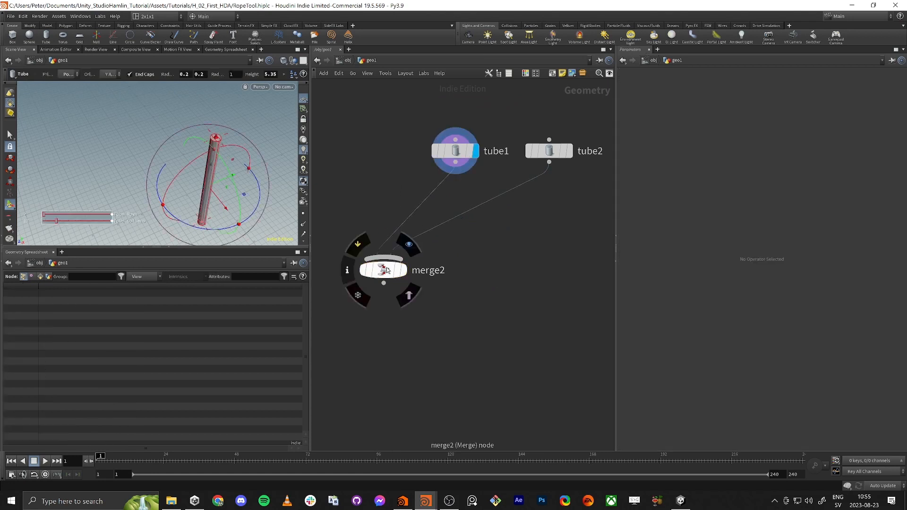
pyautogui.moveTo(407, 272); pyautogui.dragTo(501, 282)
pyautogui.click(501, 281)
pyautogui.click(478, 280)
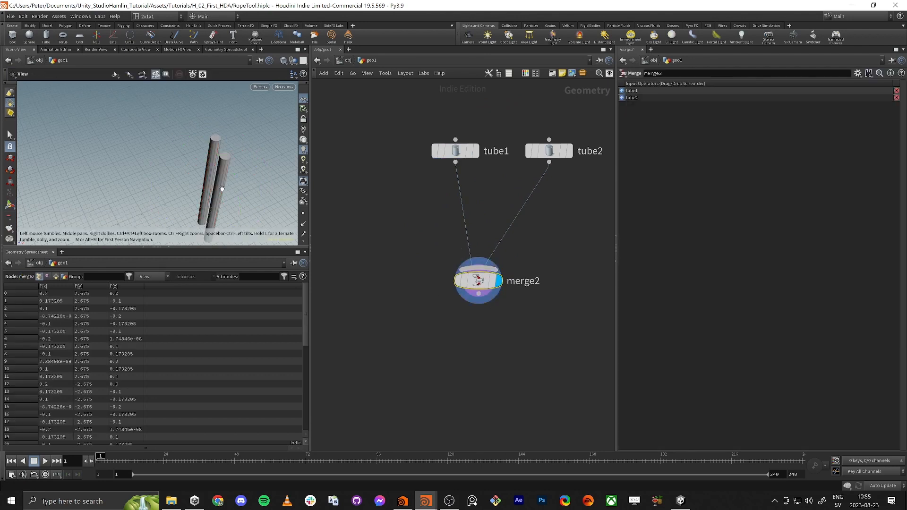
# - Duplicate the second tube and move the copy to a centre of about X 0 and Z 1.29
pyautogui.moveTo(549, 122); pyautogui.dragTo(443, 114, button='middle')
pyautogui.moveTo(420, 101); pyautogui.dragTo(456, 169)
pyautogui.hotkey('ctrl', 'c')
pyautogui.hotkey('ctrl', 'v')
pyautogui.scroll(-2, 239, 189)
pyautogui.keyDown('alt'); pyautogui.moveTo(255, 178); pyautogui.dragTo(223, 188); pyautogui.keyUp('alt')
# - Rotate the third tube to about -29.7, -5 and -8.7 degrees, and wire it into the Merge node
pyautogui.press('r')
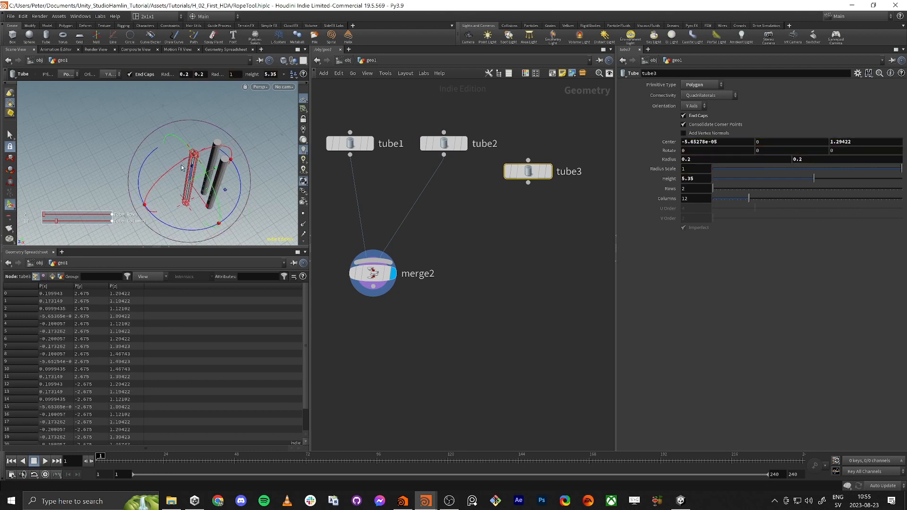
pyautogui.moveTo(180, 163); pyautogui.dragTo(229, 161)
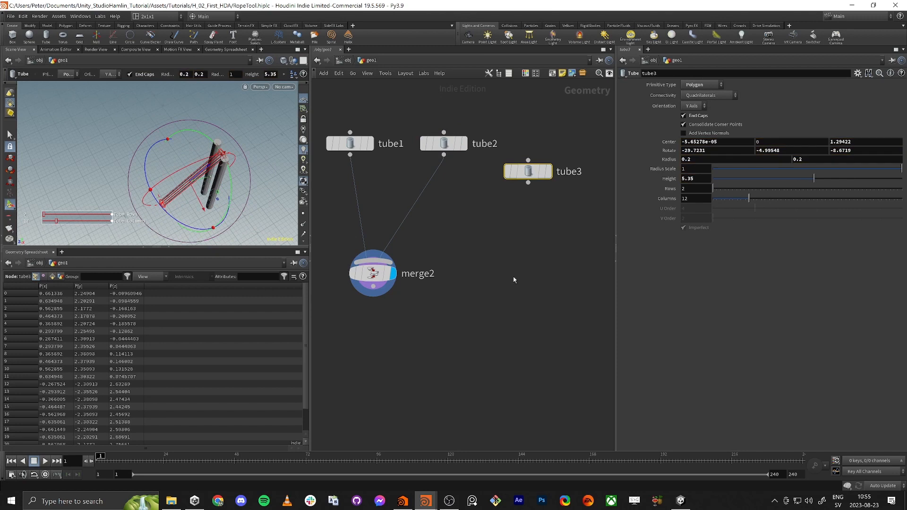
pyautogui.click(378, 248)
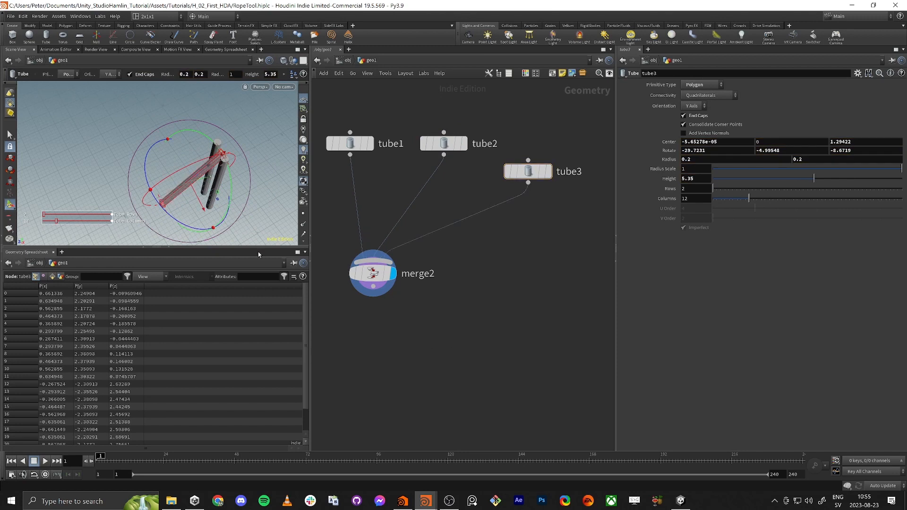
# - Add a Grid node in the empty area beside the tube and merge network
pyautogui.keyDown('alt'); pyautogui.moveTo(158, 177); pyautogui.dragTo(92, 107); pyautogui.keyUp('alt')
pyautogui.scroll(-3, 577, 236)
pyautogui.moveTo(497, 314); pyautogui.dragTo(429, 280, button='middle')
pyautogui.press('Tab')
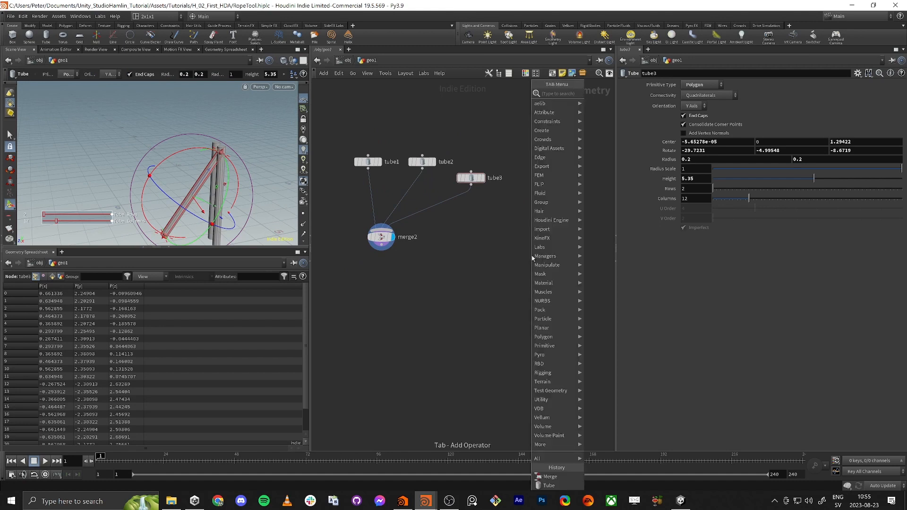
pyautogui.write('null')
pyautogui.press('Return')
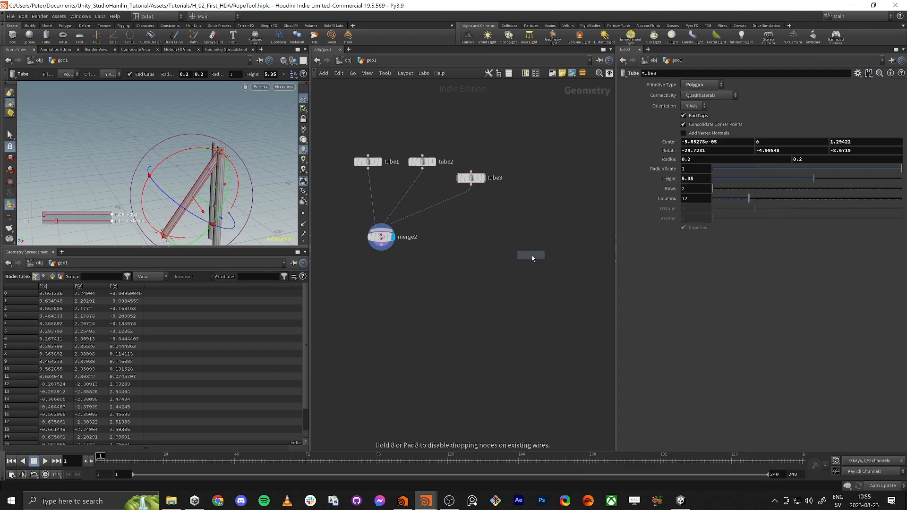
pyautogui.click(540, 232)
pyautogui.moveTo(417, 285); pyautogui.dragTo(413, 257, button='middle')
pyautogui.click(416, 245)
pyautogui.click(555, 200)
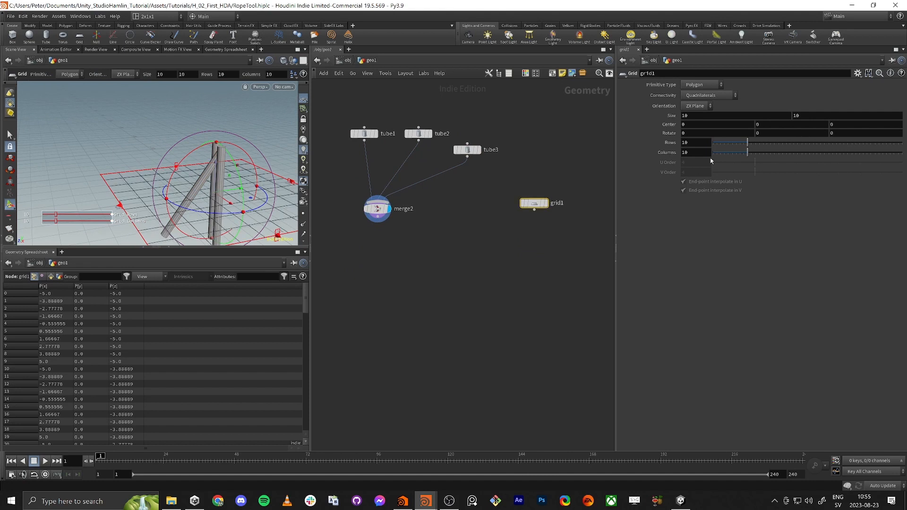
# - Set the grid's rows and columns to 2 each
pyautogui.moveTo(700, 144); pyautogui.dragTo(656, 142)
pyautogui.write('2')
pyautogui.press('Tab')
pyautogui.write('2')
pyautogui.press('Tab')
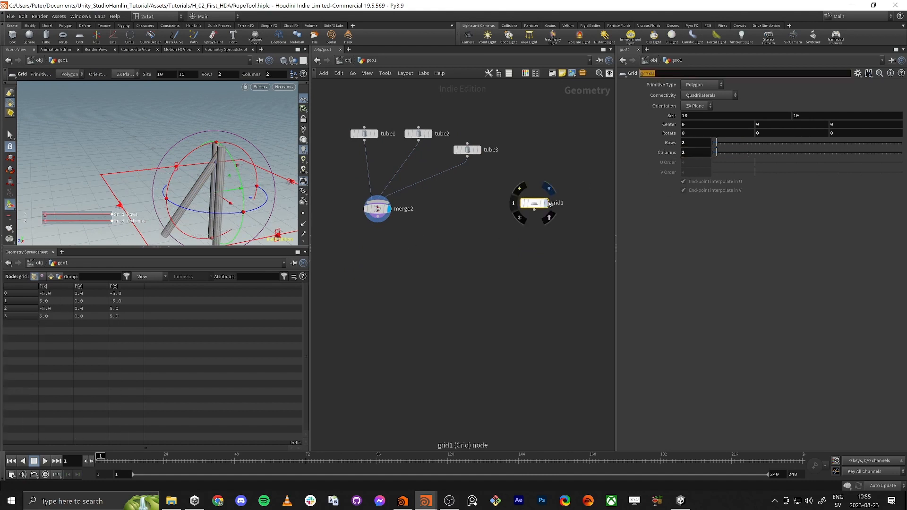
# - Display the grid on its own in the viewport, with 2 rows and 2 columns entered
pyautogui.press('r')
pyautogui.click(532, 206)
pyautogui.moveTo(748, 147); pyautogui.dragTo(670, 150)
pyautogui.write('2')
pyautogui.press('Tab')
pyautogui.write('2')
pyautogui.press('Tab')
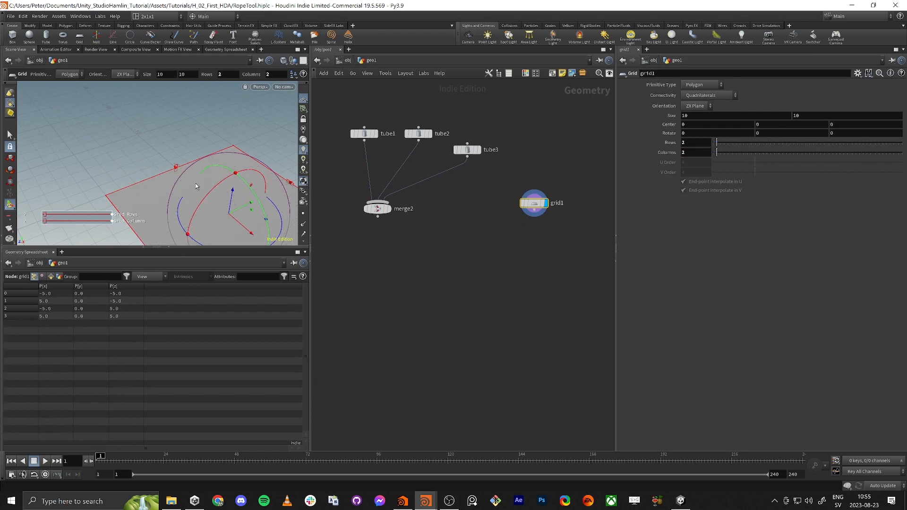
pyautogui.keyDown('alt'); pyautogui.moveTo(203, 143); pyautogui.dragTo(202, 182); pyautogui.keyUp('alt')
pyautogui.keyDown('alt'); pyautogui.moveTo(202, 182); pyautogui.dragTo(186, 140, button='middle'); pyautogui.keyUp('alt')
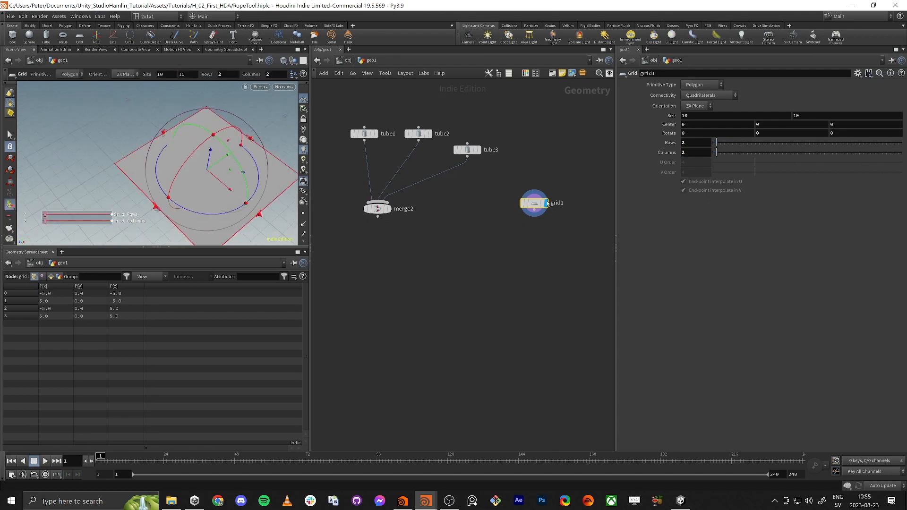
# - Set the grid's size to 5 by 5
pyautogui.click(685, 116)
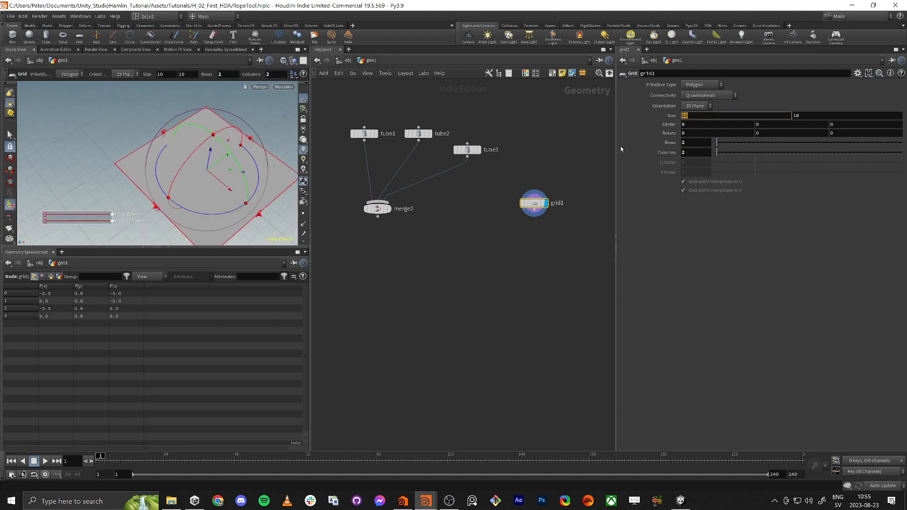
pyautogui.write('5')
pyautogui.press('Tab')
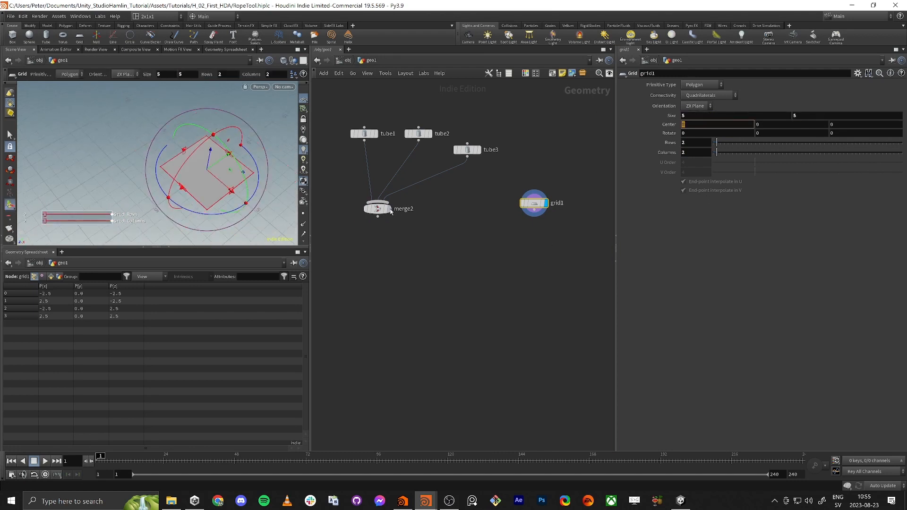
# - Show the merged tubes as a template and move the grid to a centre of about X -0.2 and Z 0.65
pyautogui.scroll(1, 461, 249)
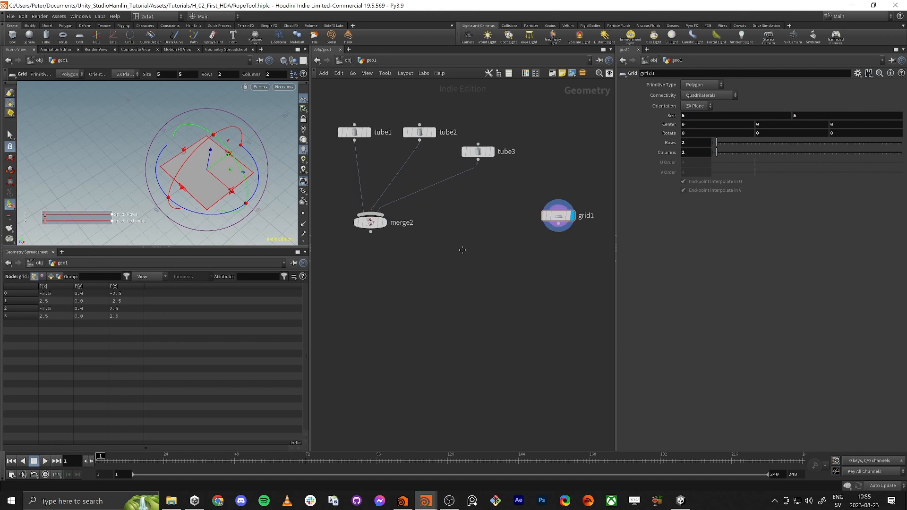
pyautogui.click(383, 224)
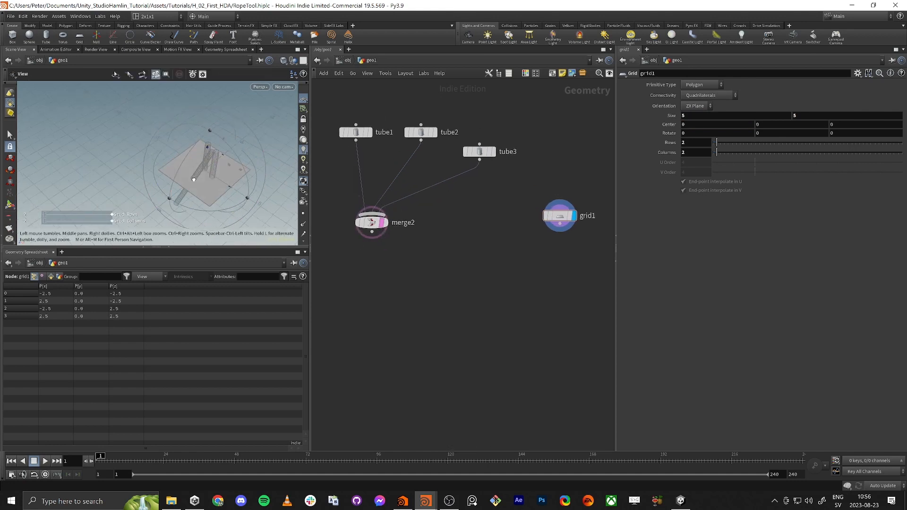
pyautogui.keyDown('alt'); pyautogui.moveTo(192, 178); pyautogui.dragTo(213, 197); pyautogui.keyUp('alt')
pyautogui.press('Return')
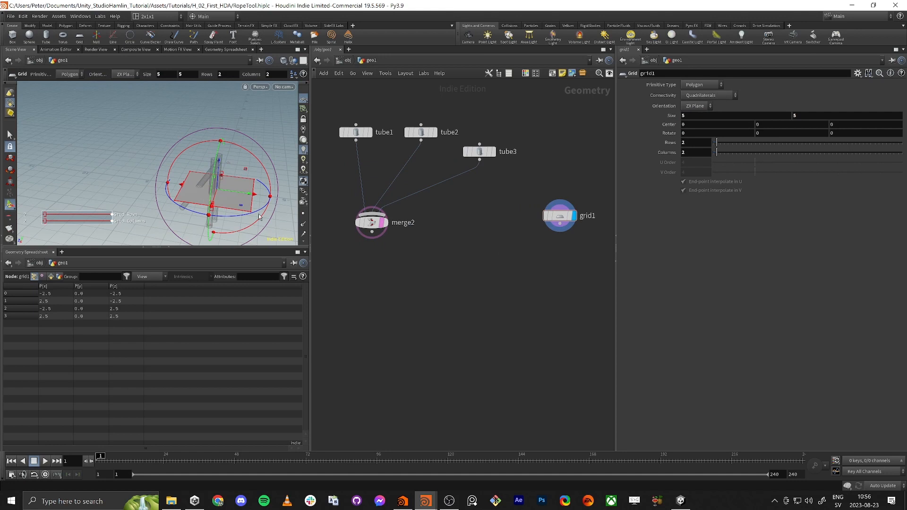
pyautogui.moveTo(248, 206); pyautogui.dragTo(238, 202)
pyautogui.scroll(-2, 470, 345)
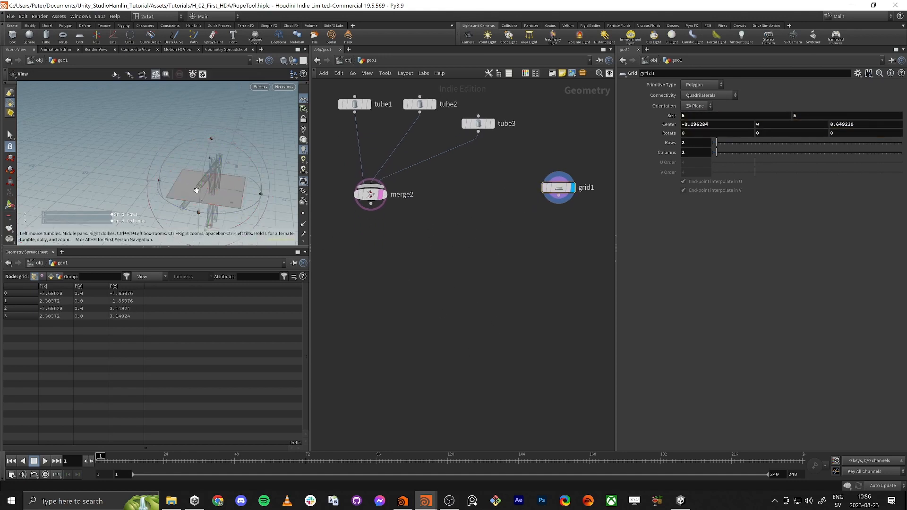
# - Detach the first tube from the Merge node, line it up with the grid node below the merge, and display it
pyautogui.moveTo(449, 238); pyautogui.dragTo(459, 243, button='middle')
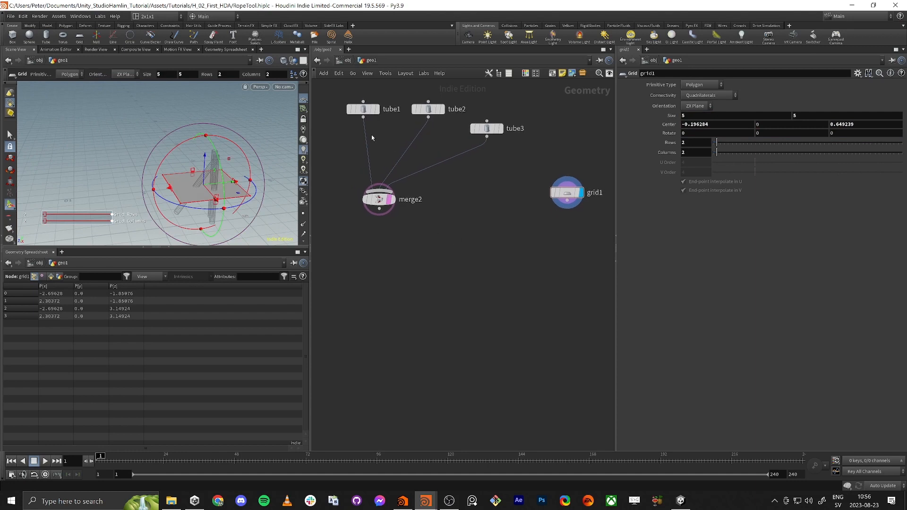
pyautogui.moveTo(361, 112); pyautogui.dragTo(424, 241)
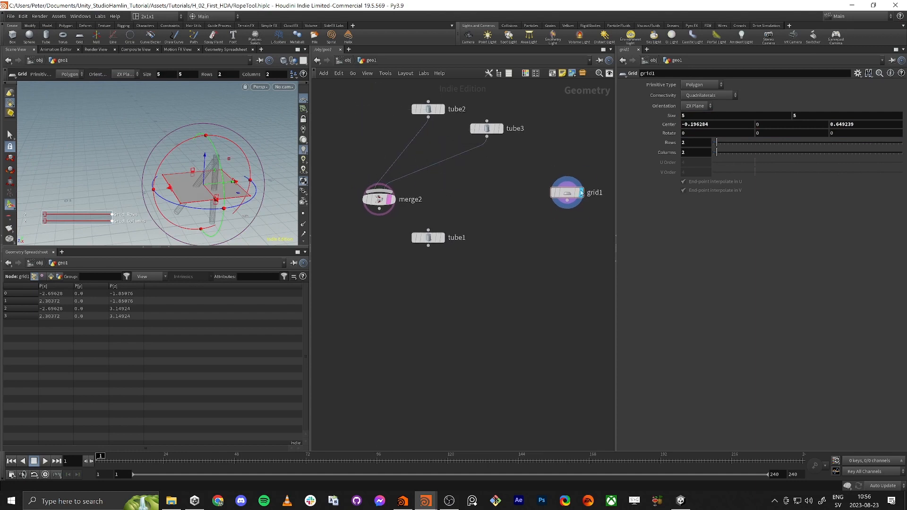
pyautogui.moveTo(569, 193); pyautogui.dragTo(563, 252)
pyautogui.moveTo(436, 241); pyautogui.dragTo(443, 267)
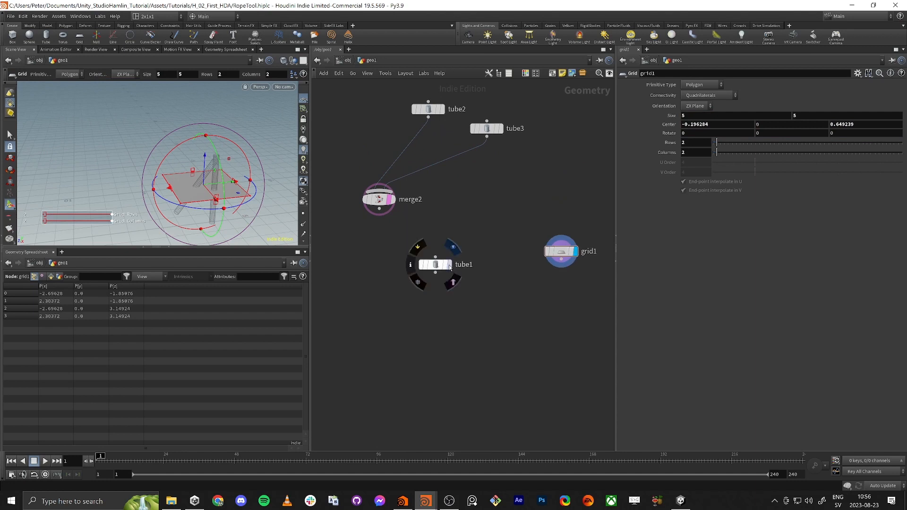
pyautogui.click(441, 267)
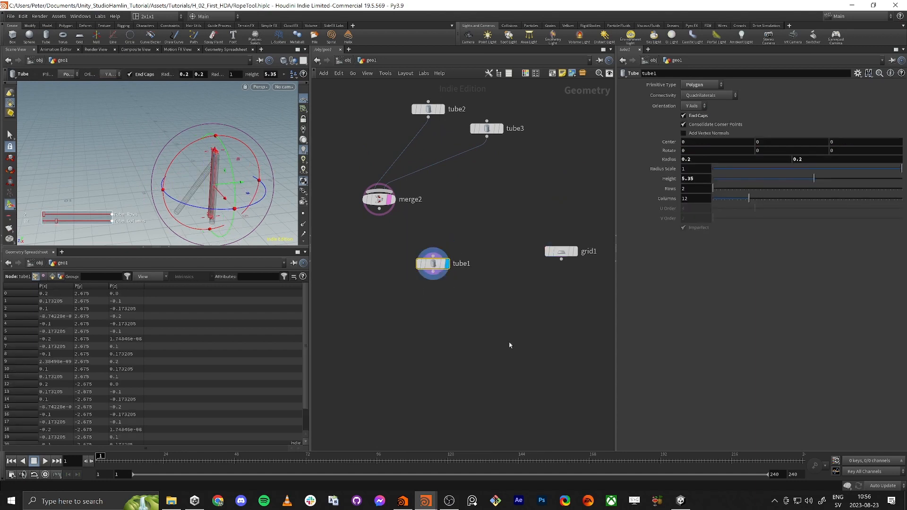
pyautogui.moveTo(508, 344); pyautogui.dragTo(491, 318, button='middle')
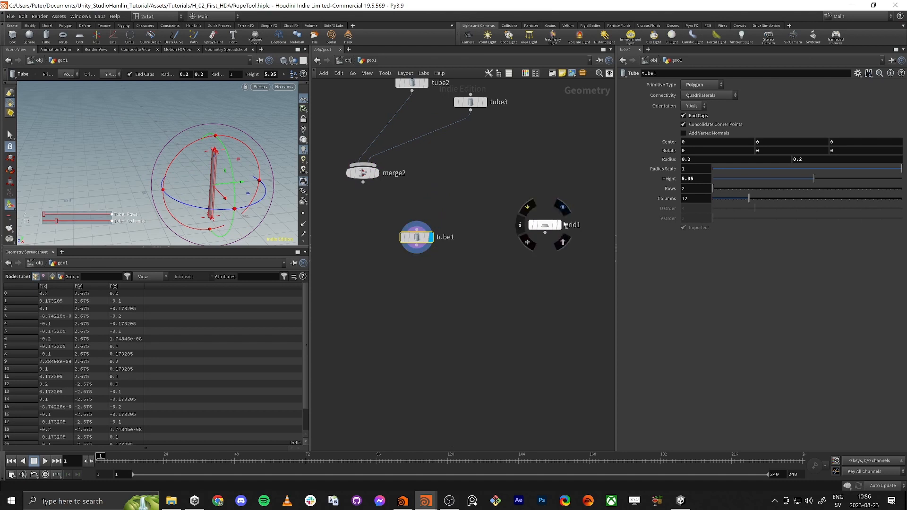
pyautogui.moveTo(545, 225); pyautogui.dragTo(543, 237)
# - Enlarge the scene view by shrinking the geometry spreadsheet, and frame the whole tube
pyautogui.moveTo(230, 249); pyautogui.dragTo(223, 380)
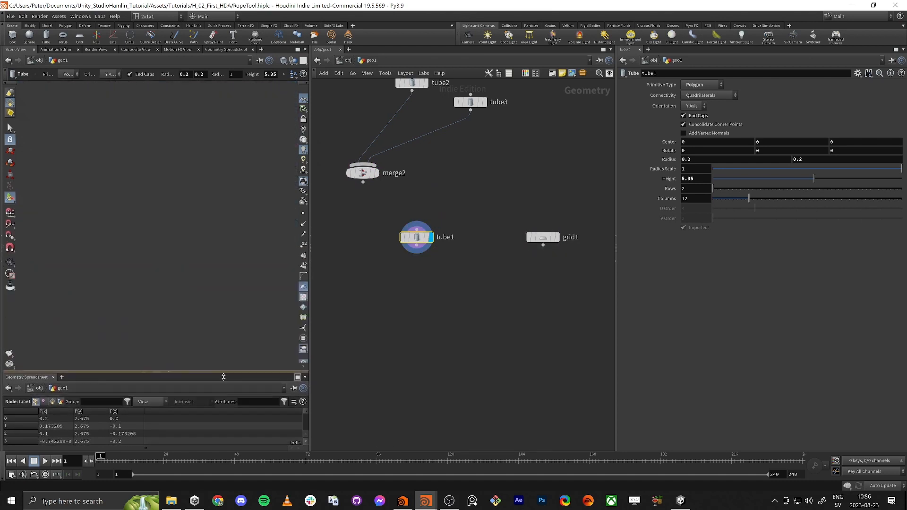
pyautogui.keyDown('alt'); pyautogui.moveTo(281, 236); pyautogui.dragTo(206, 218, button='middle'); pyautogui.keyUp('alt')
pyautogui.keyDown('alt'); pyautogui.moveTo(205, 218); pyautogui.dragTo(196, 265, button='right'); pyautogui.keyUp('alt')
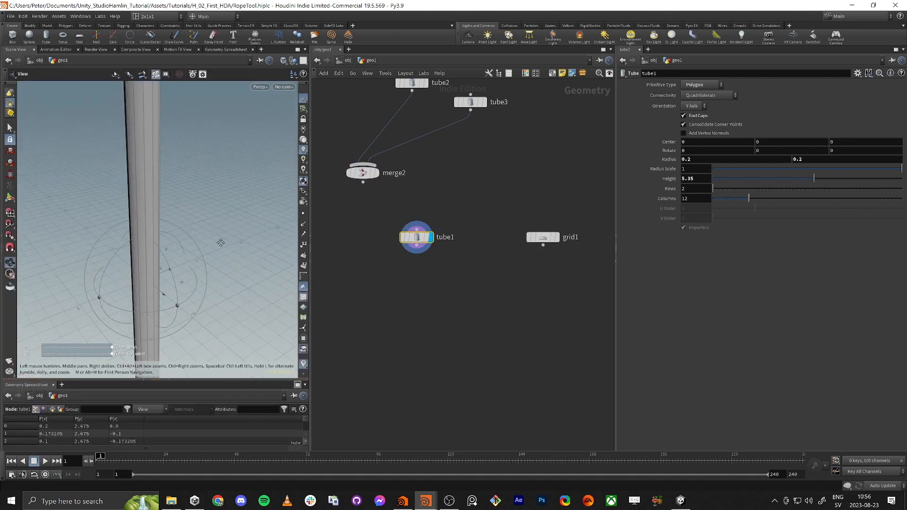
pyautogui.press('Return')
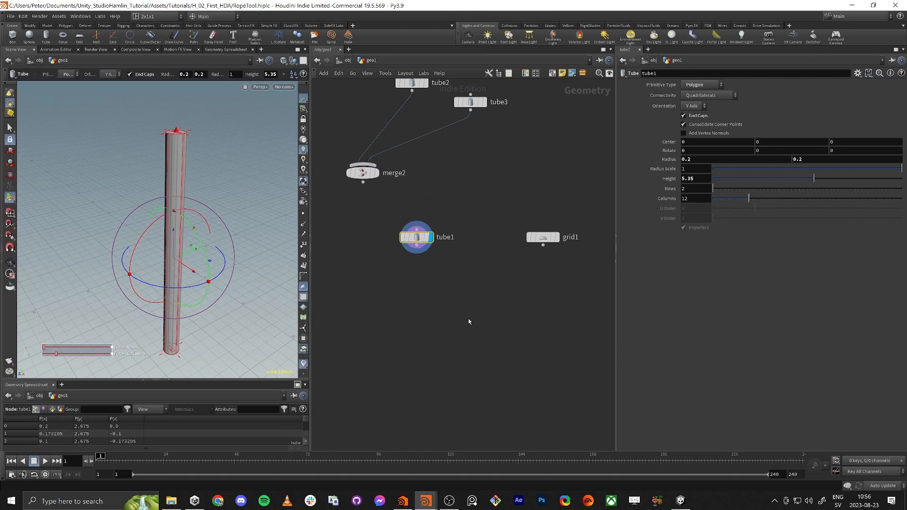
# - Add a Boolean node with the first tube as its first input and the grid as its second
pyautogui.press('Tab')
pyautogui.write('bool')
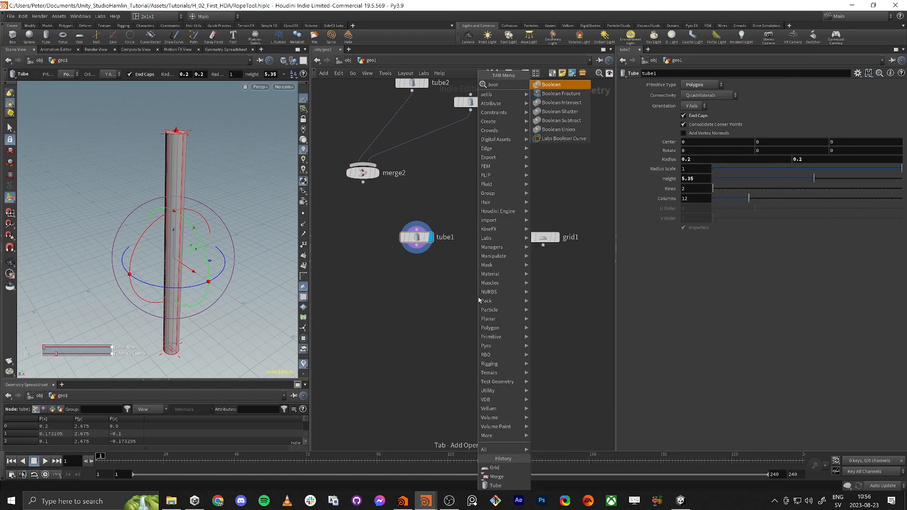
pyautogui.press('Return')
pyautogui.click(477, 304)
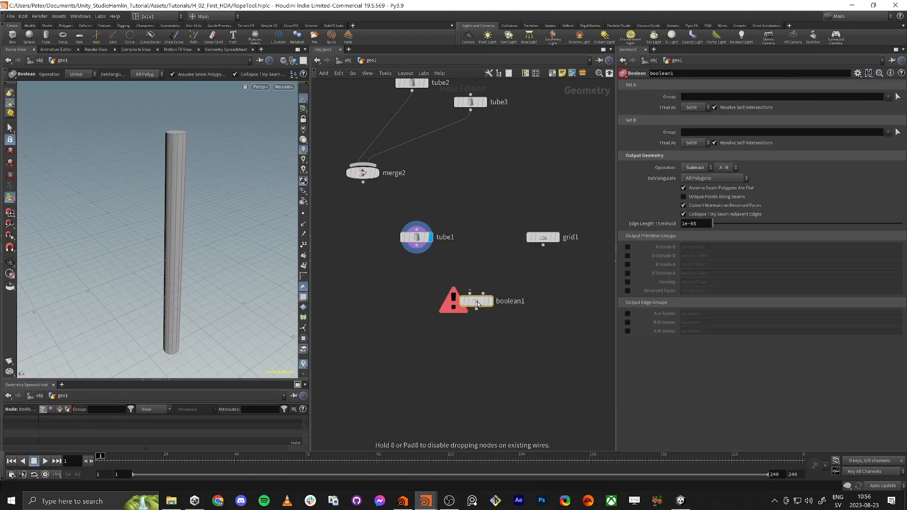
pyautogui.moveTo(416, 254); pyautogui.dragTo(520, 241)
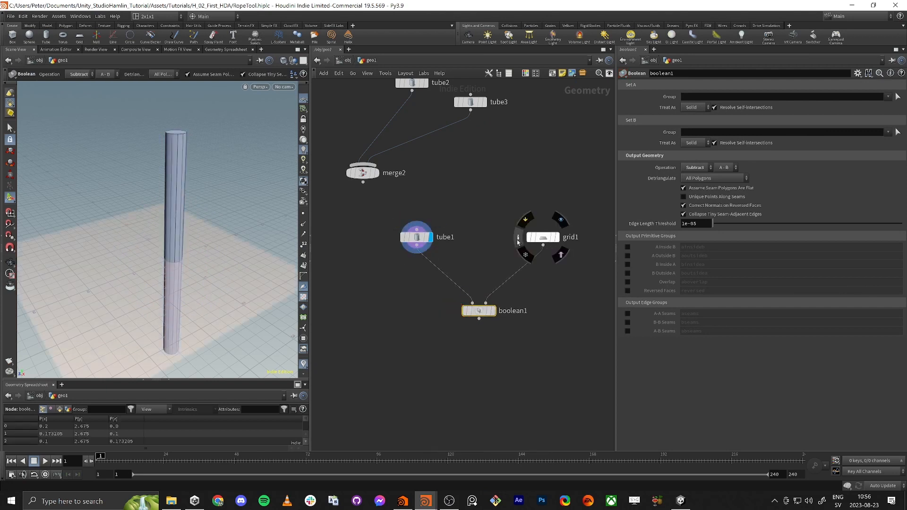
# - Display the Boolean node's result and inspect the cut tube from above
pyautogui.click(416, 237)
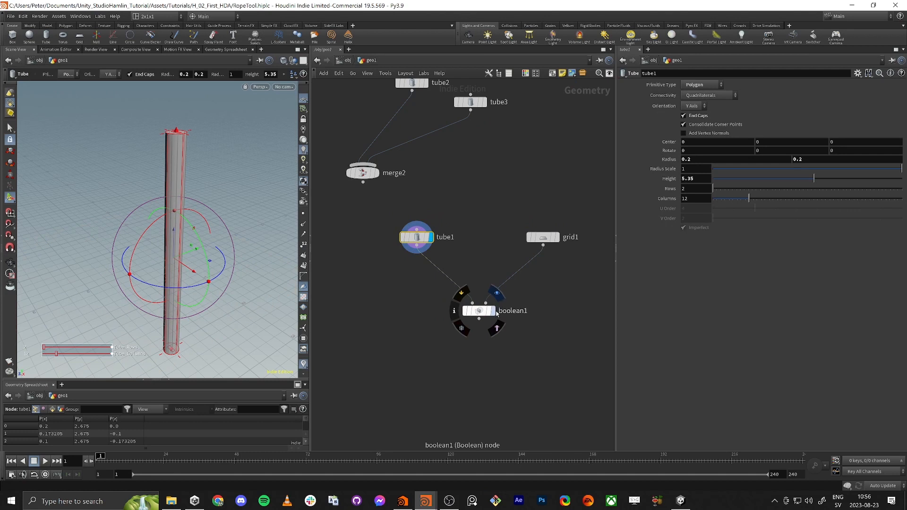
pyautogui.click(486, 310)
pyautogui.keyDown('alt'); pyautogui.moveTo(226, 188); pyautogui.dragTo(196, 266); pyautogui.keyUp('alt')
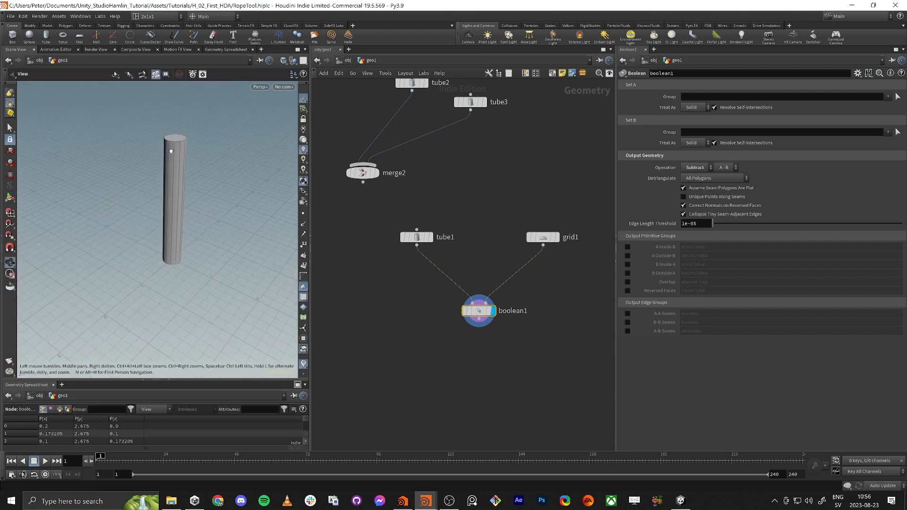
pyautogui.keyDown('alt'); pyautogui.moveTo(170, 148); pyautogui.dragTo(153, 165); pyautogui.keyUp('alt')
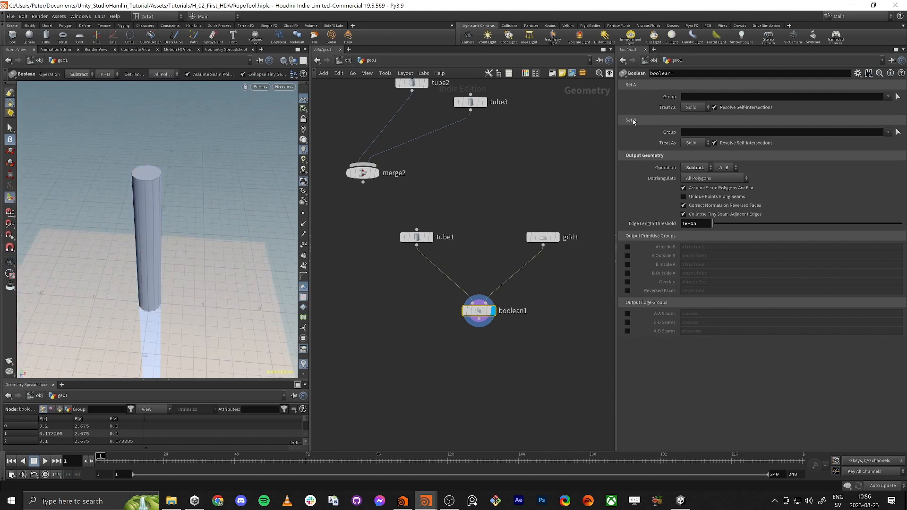
# - Set the Boolean to treat Set B, the grid, as a Surface
pyautogui.moveTo(480, 179); pyautogui.dragTo(550, 249)
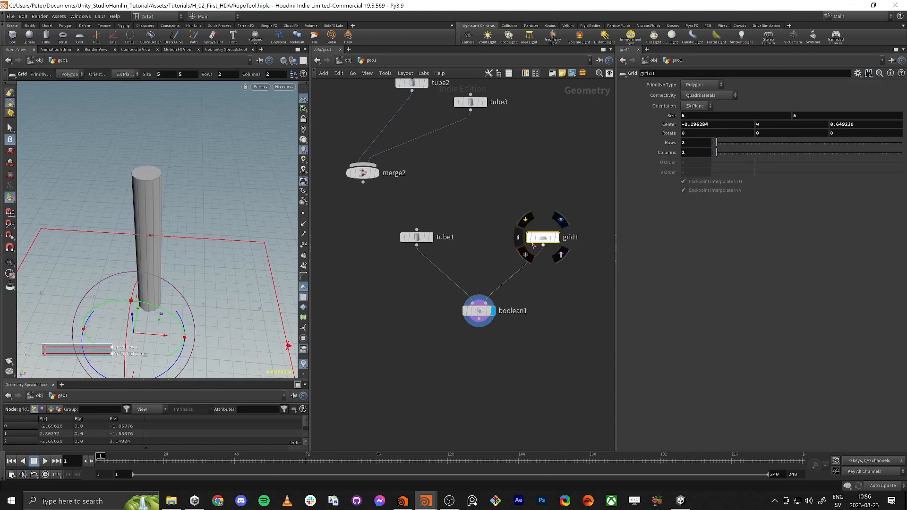
pyautogui.click(478, 308)
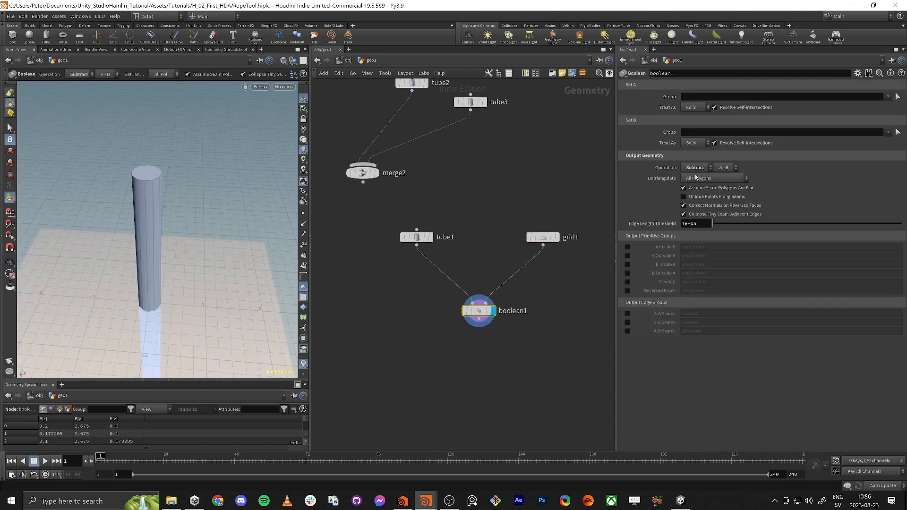
pyautogui.click(692, 143)
pyautogui.click(697, 162)
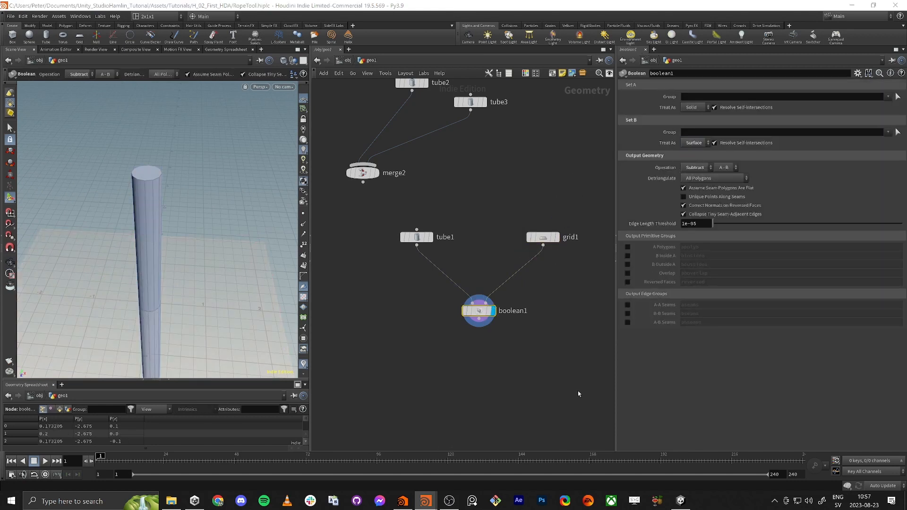
# - Change the Boolean operation to Intersect and inspect the cross-section where the tube meets the grid
pyautogui.moveTo(496, 418); pyautogui.dragTo(484, 339, button='middle')
pyautogui.keyDown('alt'); pyautogui.moveTo(203, 272); pyautogui.dragTo(145, 257); pyautogui.keyUp('alt')
pyautogui.keyDown('alt'); pyautogui.moveTo(146, 257); pyautogui.dragTo(146, 299, button='right'); pyautogui.keyUp('alt')
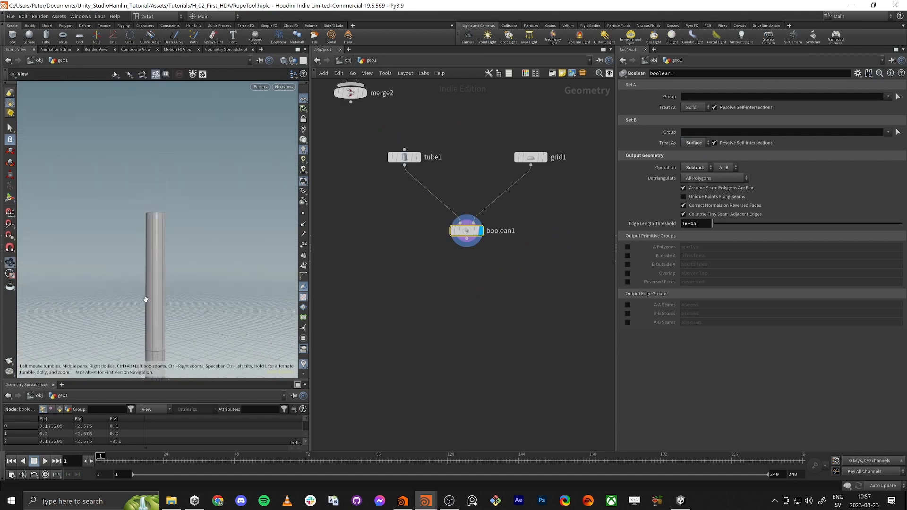
pyautogui.keyDown('alt'); pyautogui.moveTo(146, 311); pyautogui.dragTo(168, 285, button='middle'); pyautogui.keyUp('alt')
pyautogui.moveTo(421, 308); pyautogui.dragTo(505, 224)
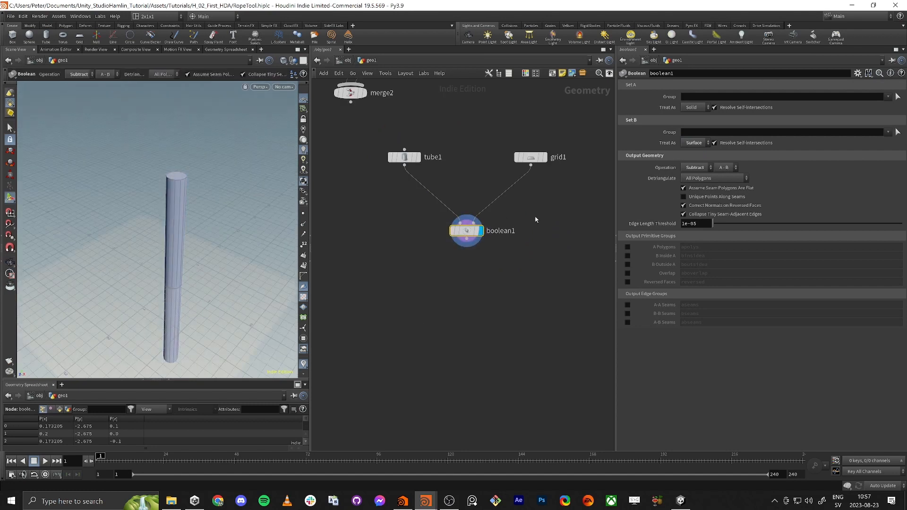
pyautogui.click(692, 168)
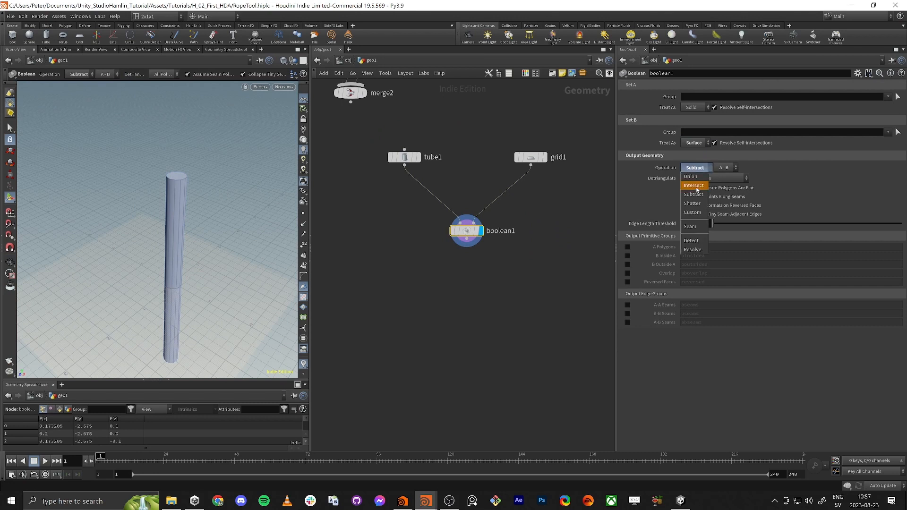
pyautogui.click(693, 185)
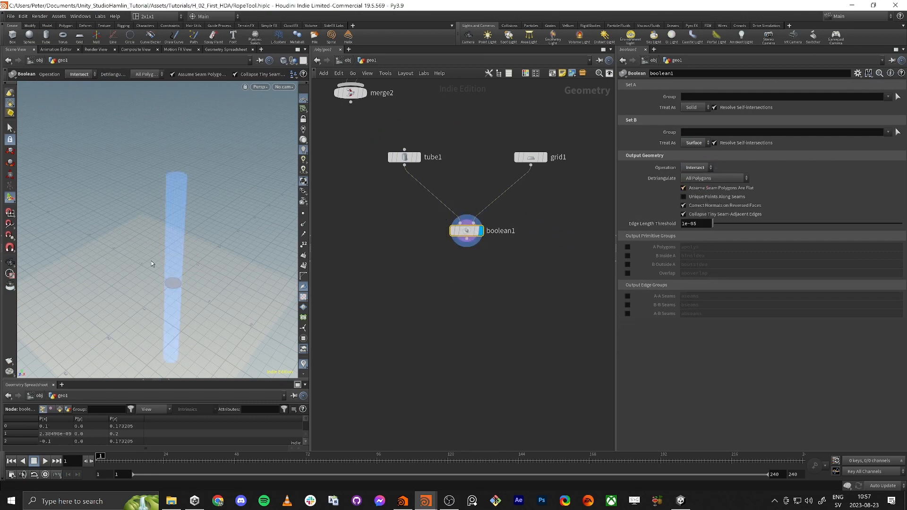
pyautogui.keyDown('alt'); pyautogui.moveTo(151, 261); pyautogui.dragTo(171, 294); pyautogui.keyUp('alt')
pyautogui.keyDown('alt'); pyautogui.moveTo(171, 294); pyautogui.dragTo(222, 297, button='right'); pyautogui.keyUp('alt')
pyautogui.moveTo(222, 297); pyautogui.dragTo(210, 256)
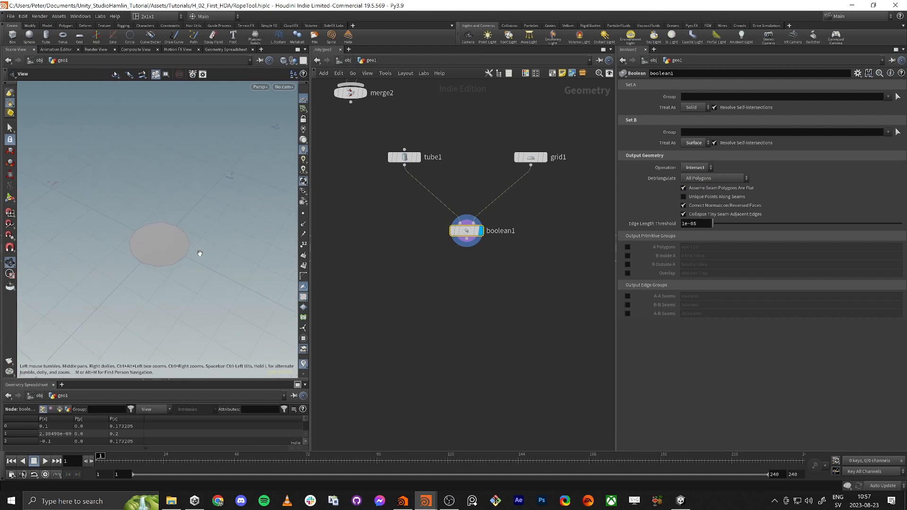
pyautogui.moveTo(130, 281); pyautogui.dragTo(154, 287)
pyautogui.press('Return')
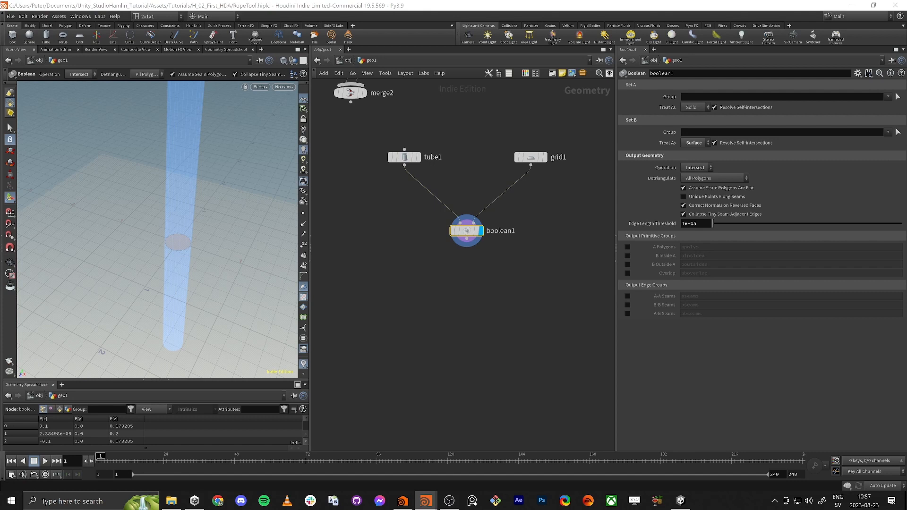
# - Add a Sweep node fed by the Boolean output, place it below the Boolean, and display it
pyautogui.moveTo(466, 241); pyautogui.dragTo(469, 319)
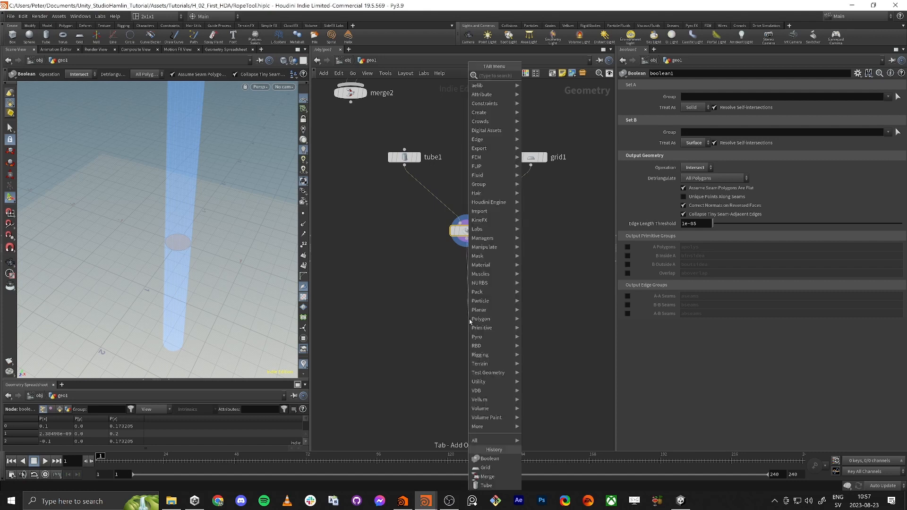
pyautogui.write('sweep')
pyautogui.press('Return')
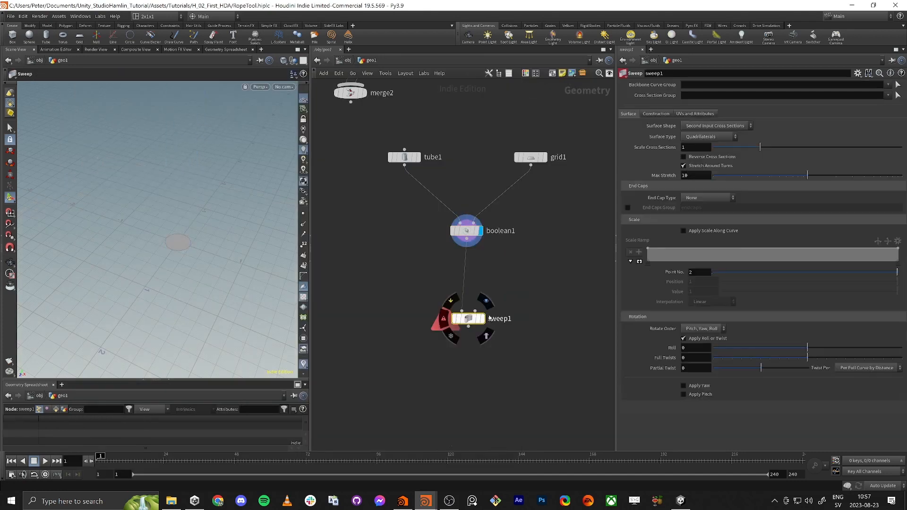
pyautogui.moveTo(468, 319); pyautogui.dragTo(467, 334)
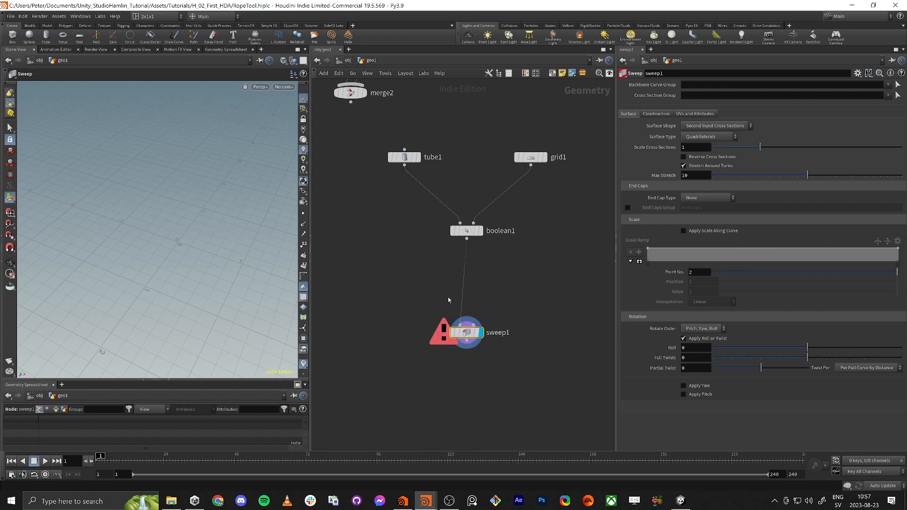
# - Set the Sweep's surface shape to Round Tube and inspect the resulting ring
pyautogui.moveTo(481, 322); pyautogui.dragTo(437, 366)
pyautogui.press('Escape')
pyautogui.click(713, 126)
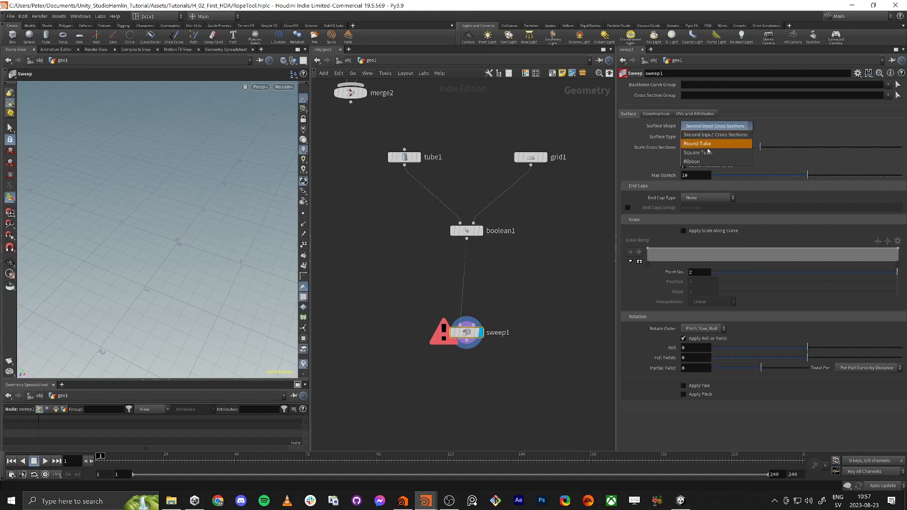
pyautogui.click(707, 148)
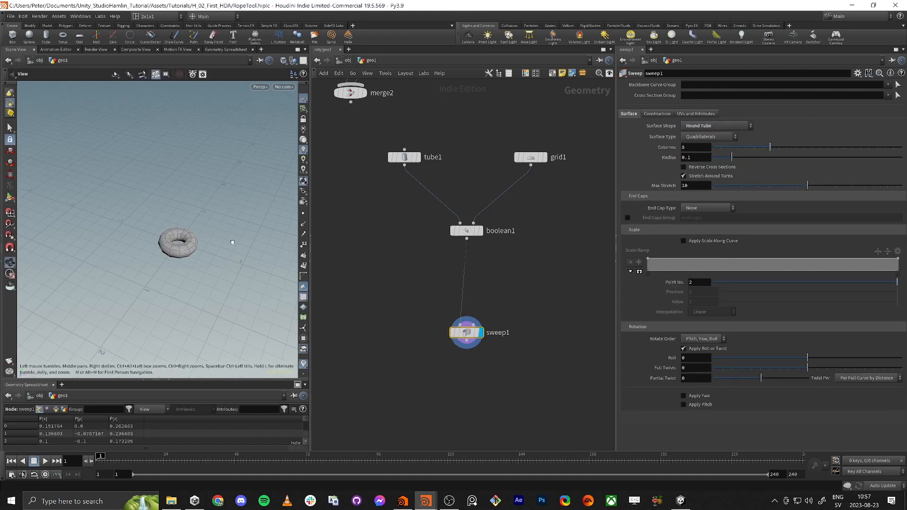
pyautogui.keyDown('alt'); pyautogui.moveTo(231, 243); pyautogui.dragTo(189, 268); pyautogui.keyUp('alt')
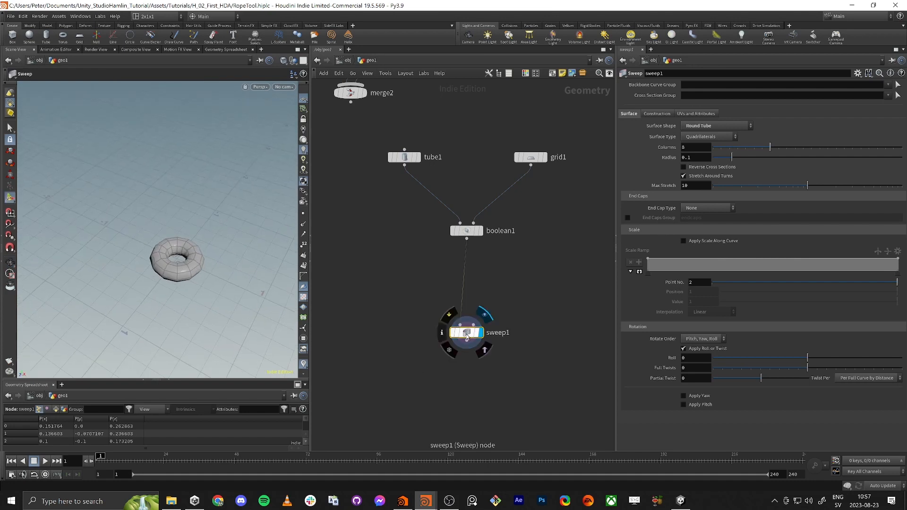
# - Show the test tube as a template in the viewport and inspect how the swept ring sits around it
pyautogui.scroll(-3, 411, 224)
pyautogui.scroll(4, 406, 194)
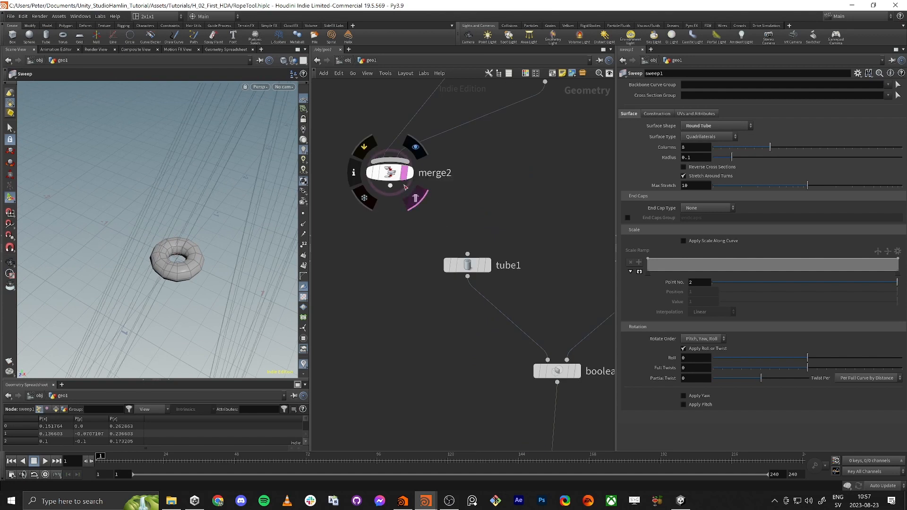
pyautogui.click(485, 266)
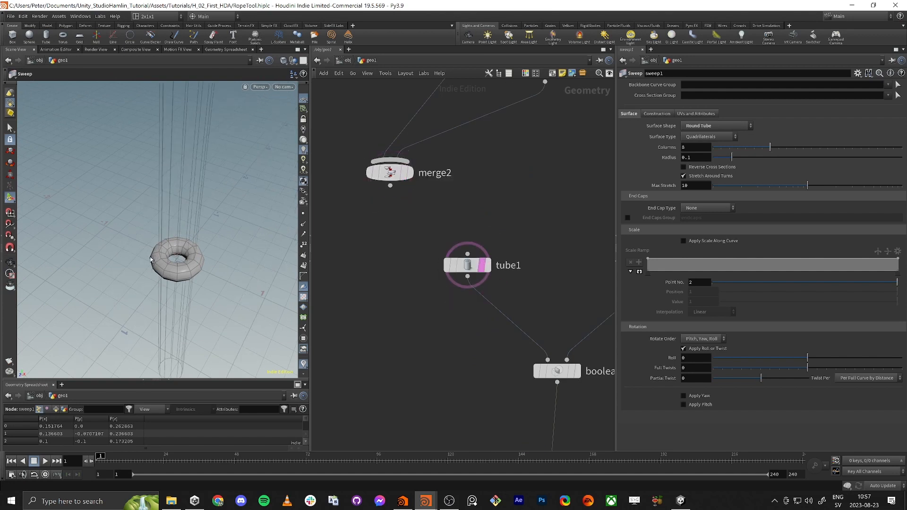
pyautogui.press('Escape')
pyautogui.moveTo(179, 203); pyautogui.dragTo(185, 267)
pyautogui.scroll(-2, 185, 267)
pyautogui.moveTo(476, 385); pyautogui.dragTo(439, 317, button='middle')
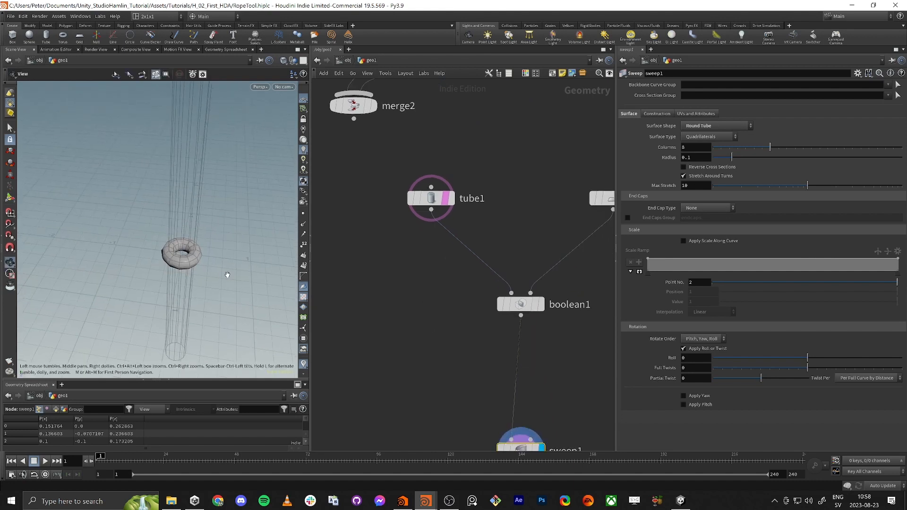
pyautogui.keyDown('alt'); pyautogui.moveTo(198, 267); pyautogui.dragTo(178, 230); pyautogui.keyUp('alt')
pyautogui.scroll(7, 191, 250)
pyautogui.scroll(2, 162, 259)
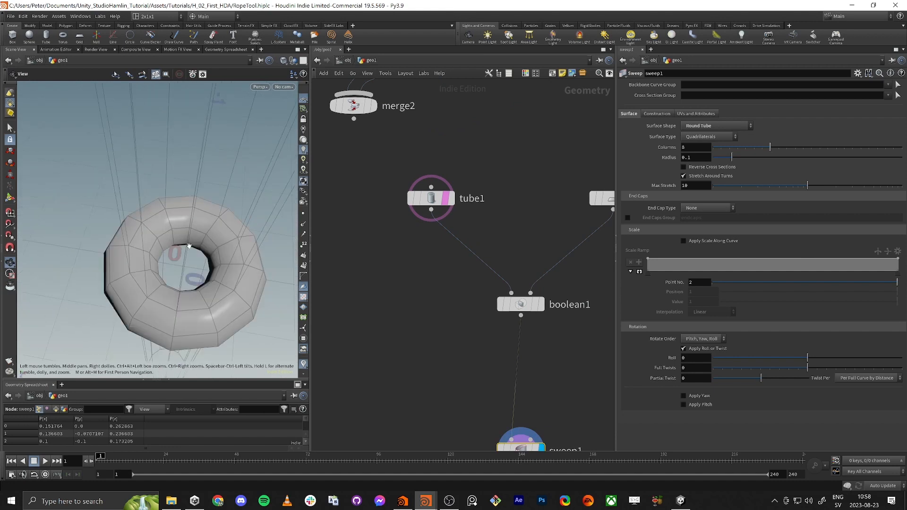
pyautogui.scroll(-4, 185, 253)
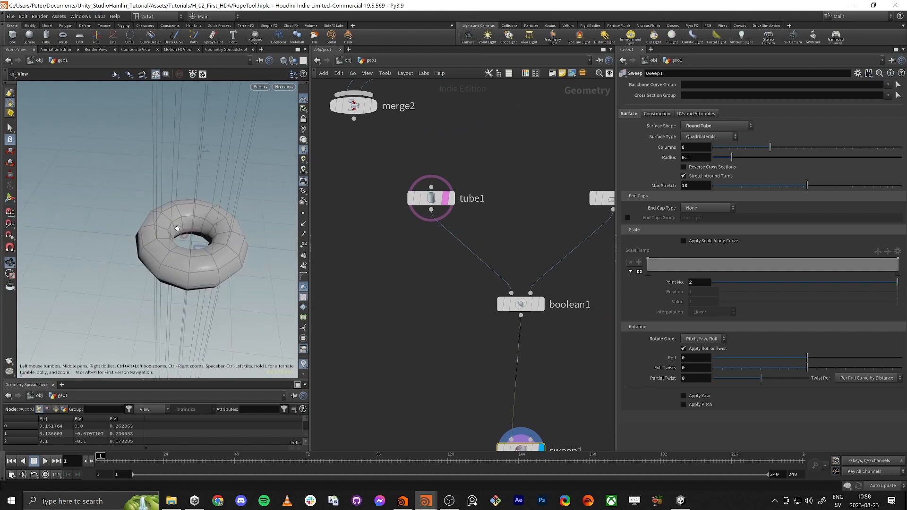
# - Display the Boolean node's result to examine the cross-section against the tube's outline
pyautogui.click(540, 304)
pyautogui.click(520, 305)
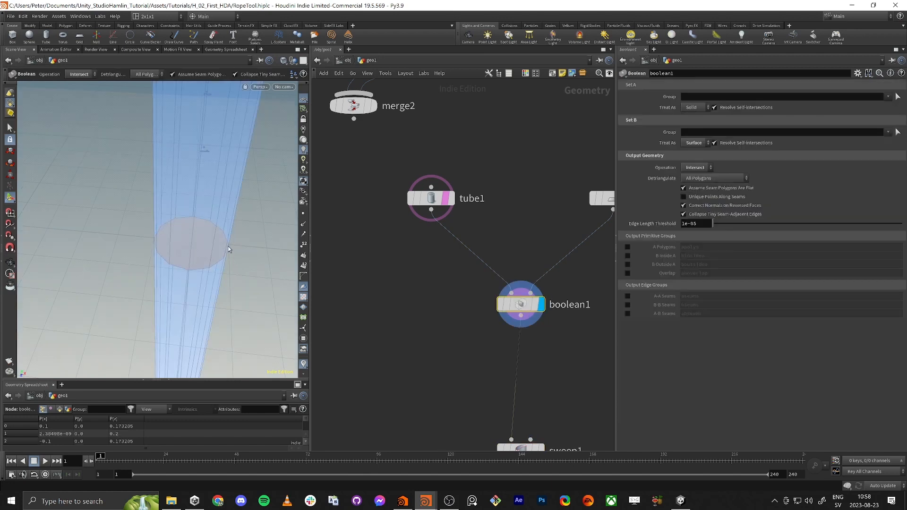
pyautogui.moveTo(476, 358); pyautogui.dragTo(473, 320, button='middle')
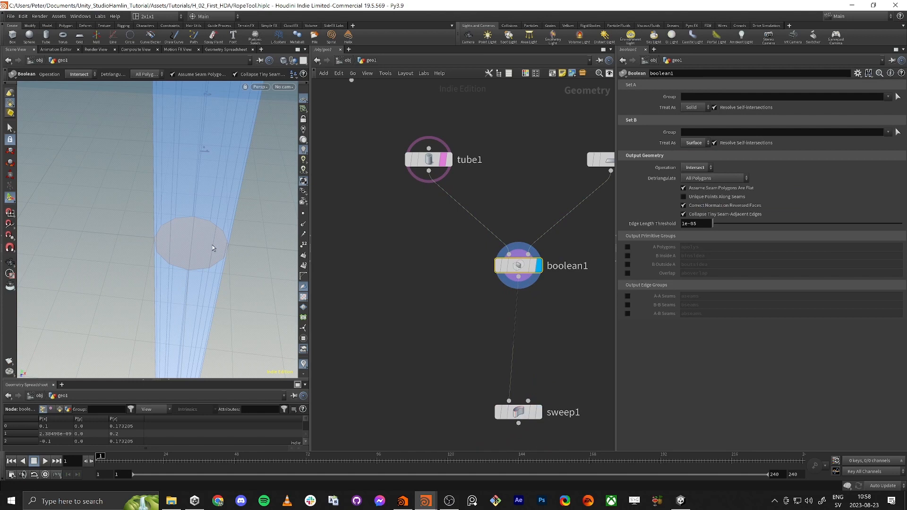
pyautogui.moveTo(420, 317); pyautogui.dragTo(397, 273, button='middle')
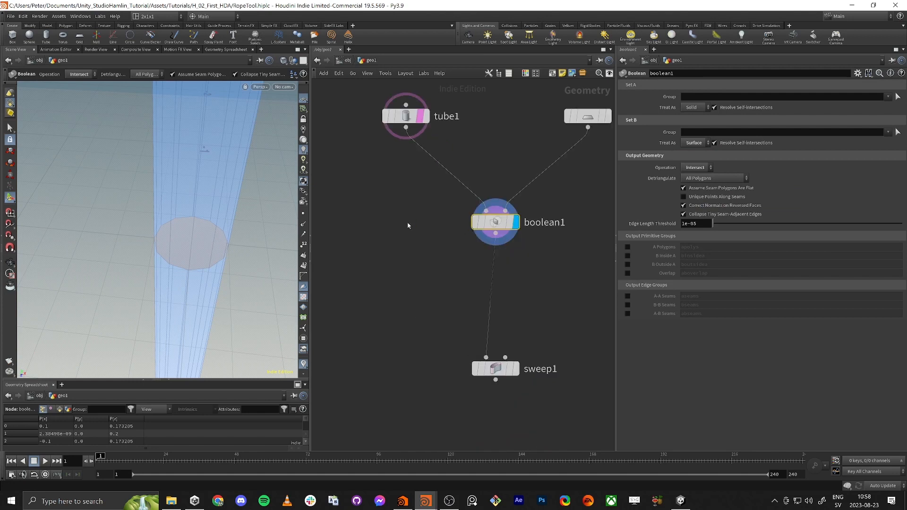
# - Add a Peak node between the tube and the Boolean node's first input
pyautogui.press('Tab')
pyautogui.write('bend')
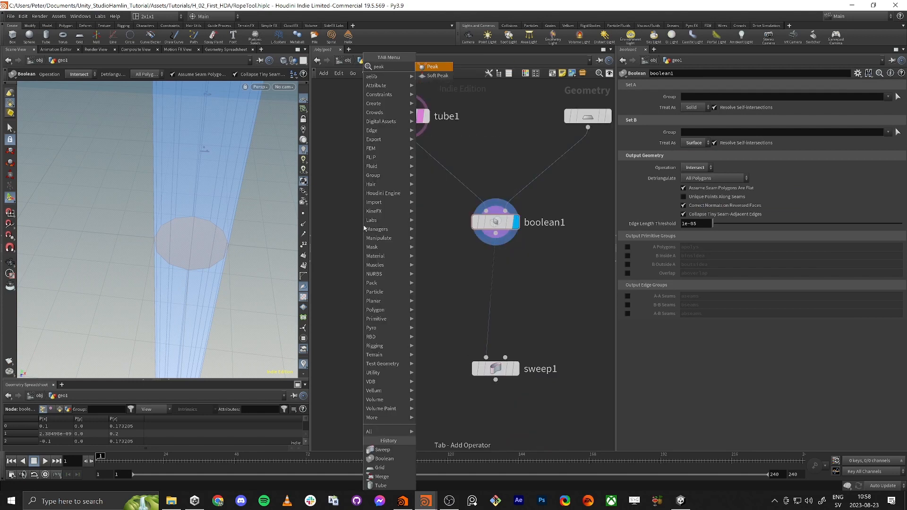
pyautogui.press('Return')
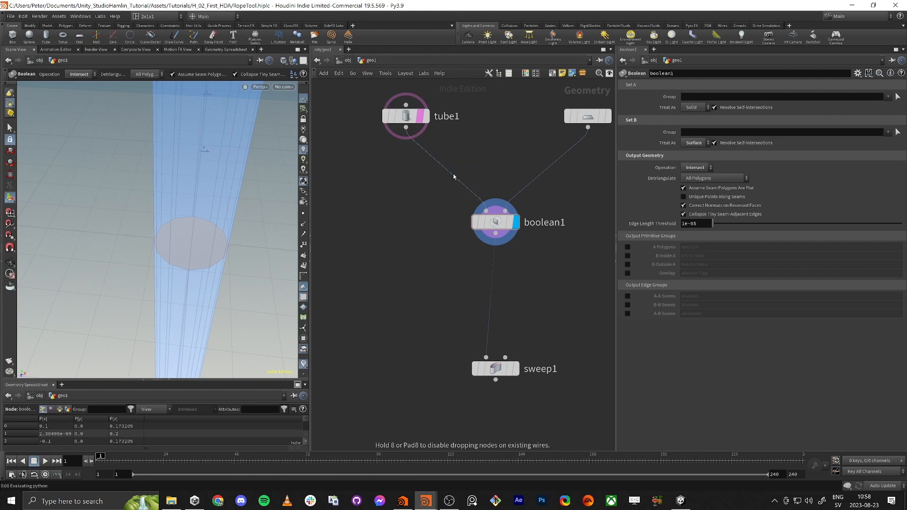
pyautogui.click(452, 178)
pyautogui.moveTo(452, 179); pyautogui.dragTo(428, 200)
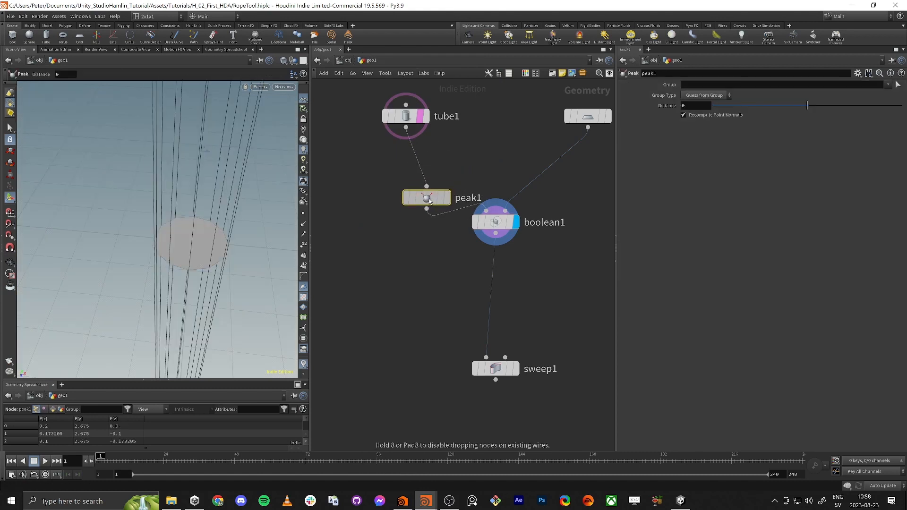
# - Set the Peak distance to 0.2, display the Sweep's result and compare the ring with the templated tube
pyautogui.moveTo(806, 108)
pyautogui.mouseDown()
pyautogui.moveTo(817, 109)
pyautogui.moveTo(809, 108)
pyautogui.mouseUp()
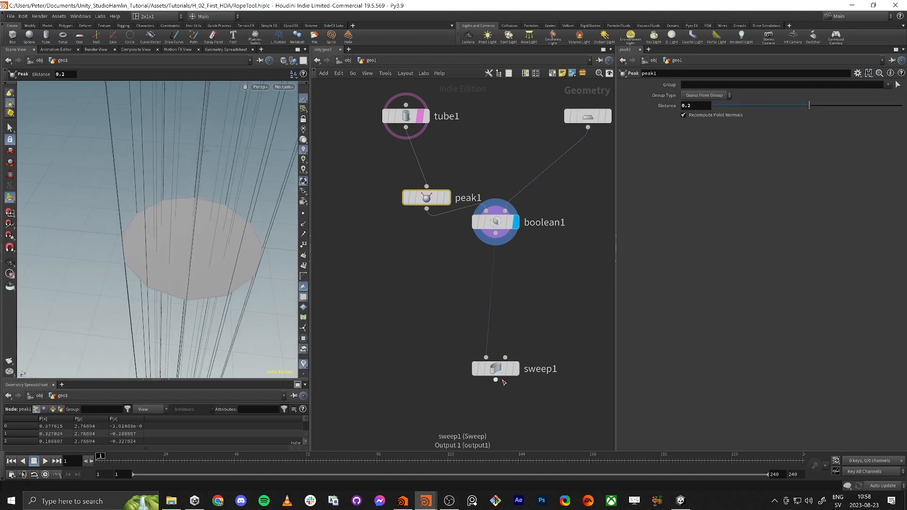
pyautogui.click(516, 368)
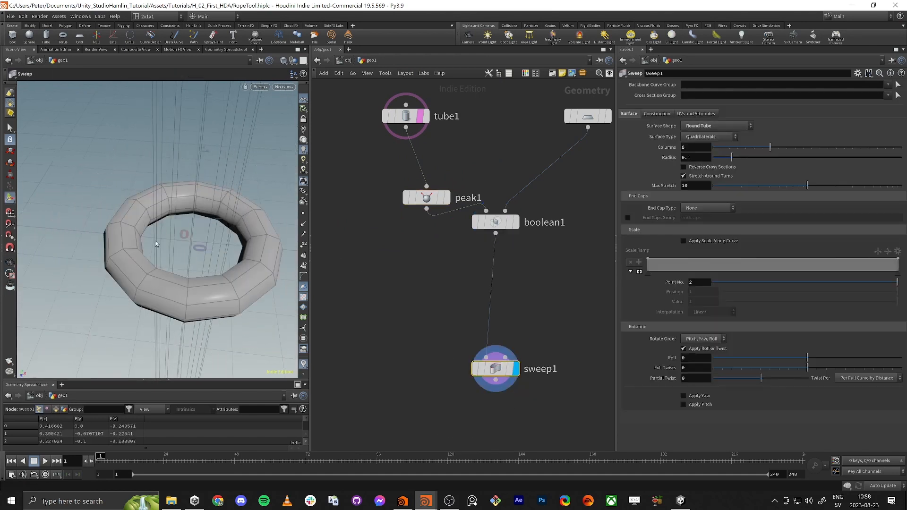
pyautogui.moveTo(157, 246)
pyautogui.keyDown('alt'); pyautogui.mouseDown()
pyautogui.moveTo(178, 206)
pyautogui.moveTo(150, 252)
pyautogui.mouseUp(); pyautogui.keyUp('alt')
pyautogui.scroll(-3, 178, 207)
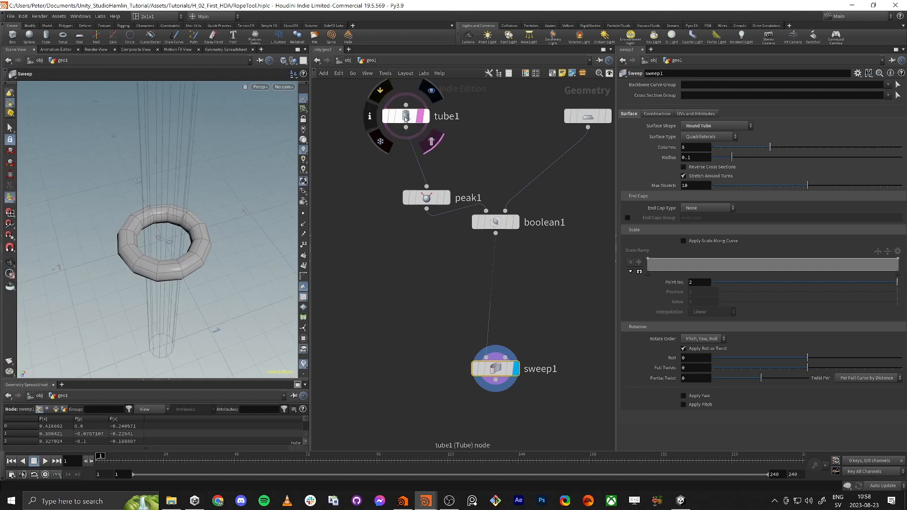
pyautogui.moveTo(404, 118); pyautogui.dragTo(386, 113)
pyautogui.keyDown('alt'); pyautogui.moveTo(171, 272); pyautogui.dragTo(198, 169); pyautogui.keyUp('alt')
pyautogui.press('Return')
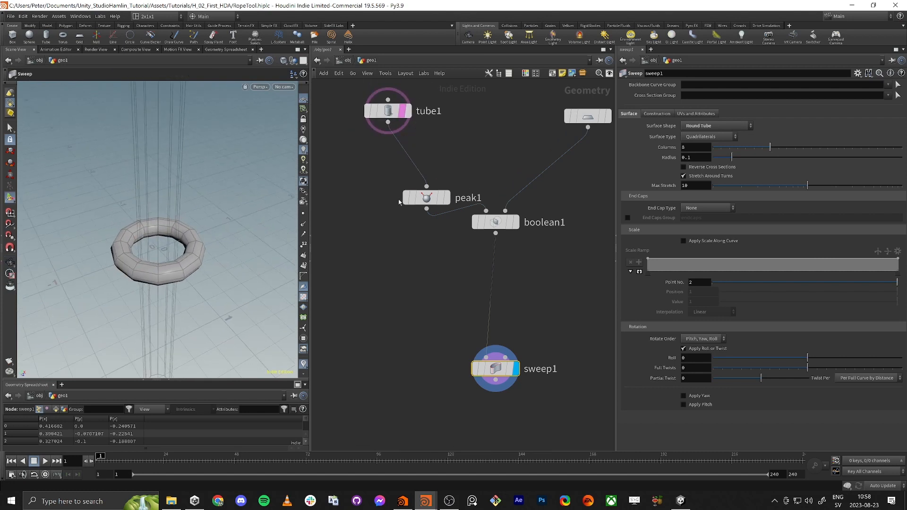
# - Try negative Peak distances of -0.95 and -0.55 and check the ring's fit around the tube
pyautogui.click(426, 197)
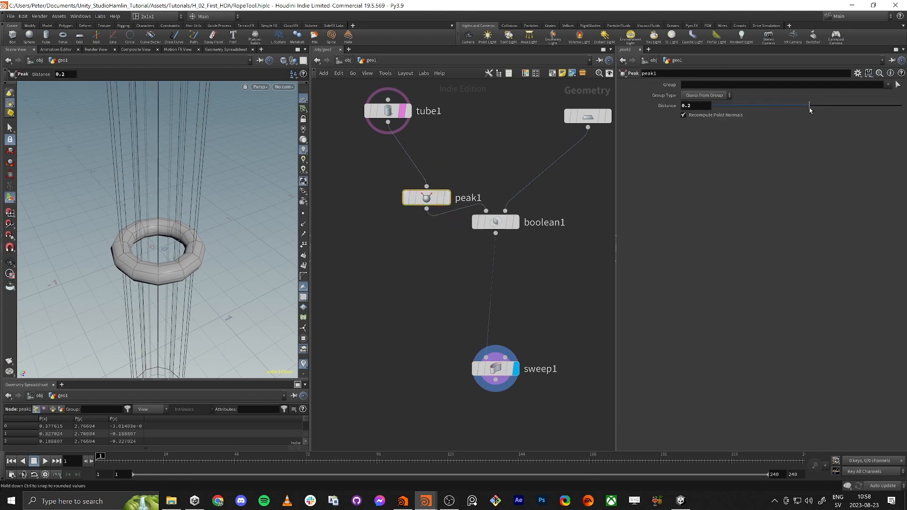
pyautogui.moveTo(810, 110); pyautogui.dragTo(794, 109)
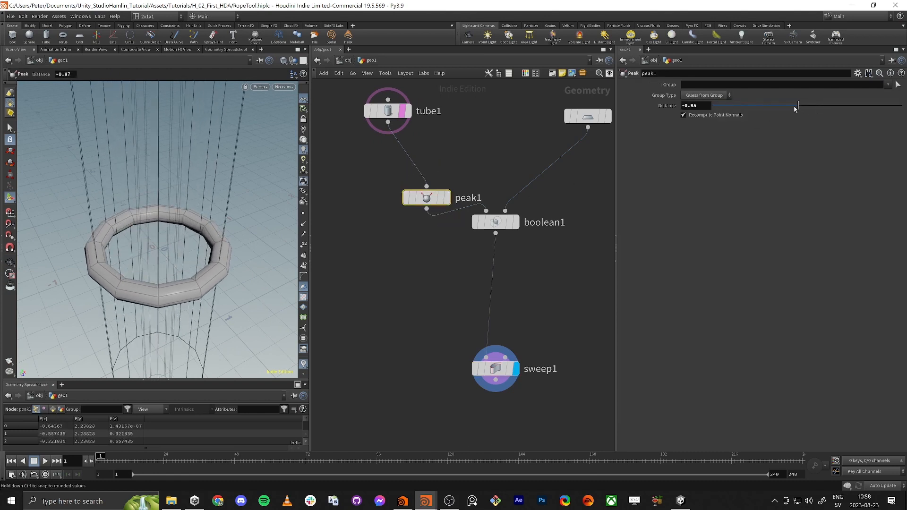
pyautogui.click(382, 296)
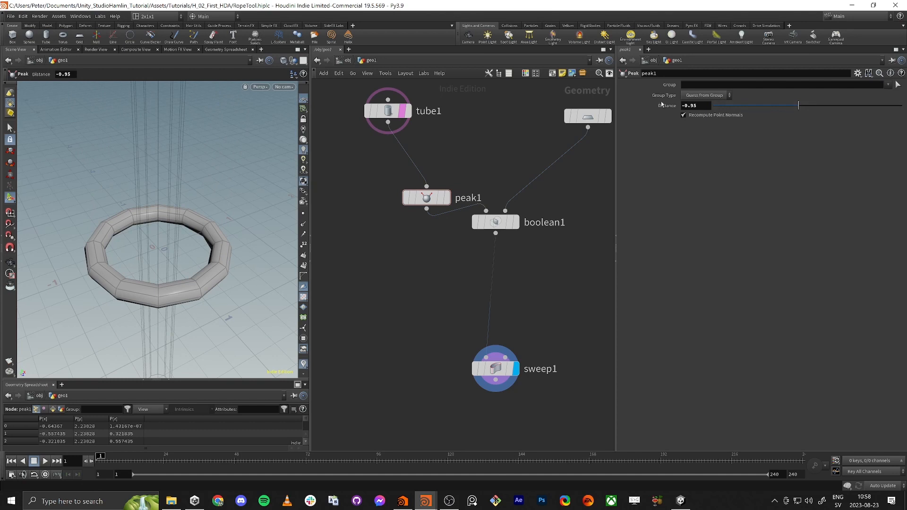
pyautogui.moveTo(797, 108); pyautogui.dragTo(803, 108)
pyautogui.keyDown('alt'); pyautogui.moveTo(194, 248); pyautogui.dragTo(226, 229); pyautogui.keyUp('alt')
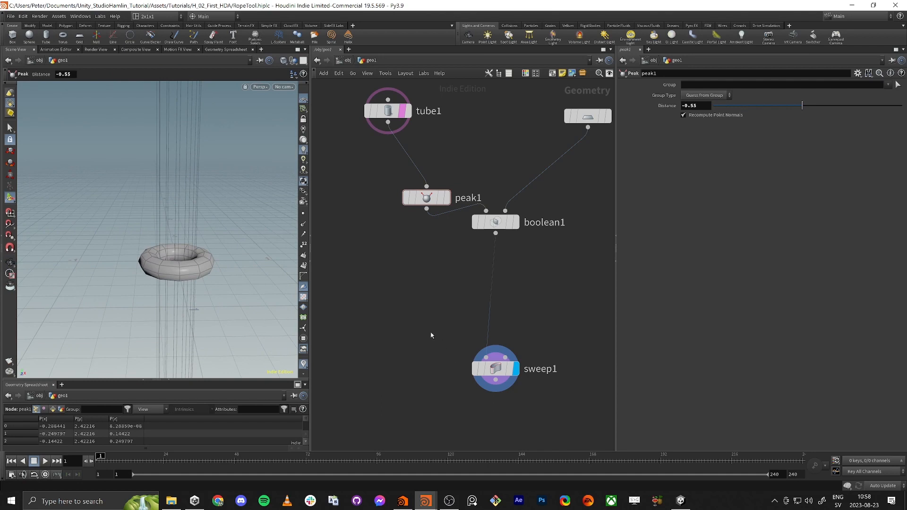
# - Set the Sweep's radius to 0.136 and link the Peak node's Distance to that Radius parameter through a relative reference
pyautogui.moveTo(431, 336); pyautogui.dragTo(517, 406)
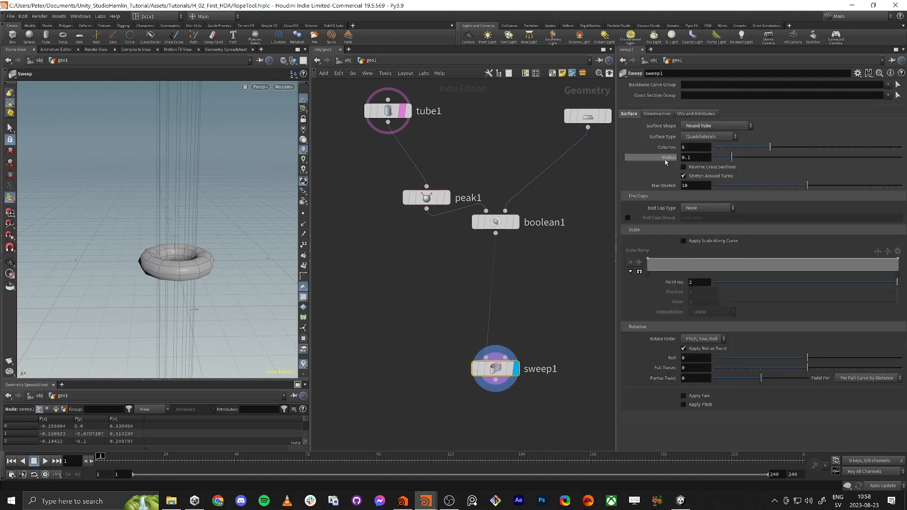
pyautogui.rightClick(695, 158)
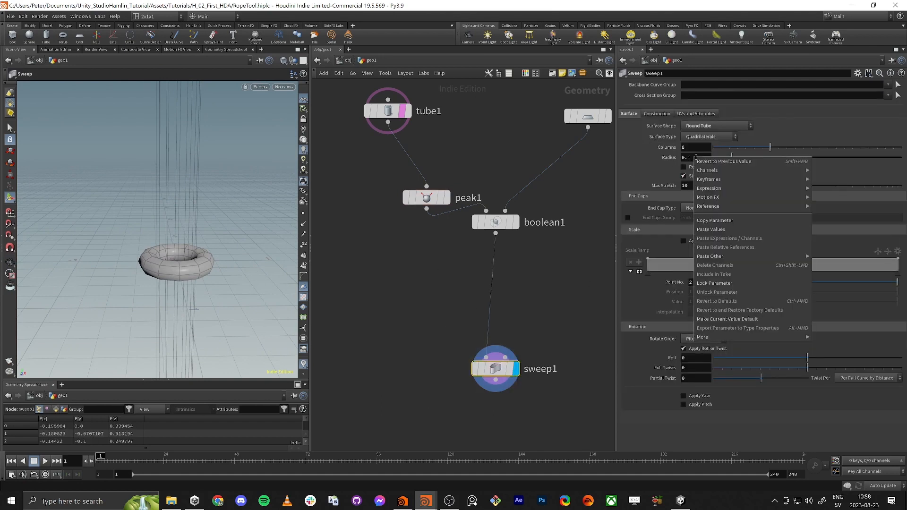
pyautogui.click(721, 225)
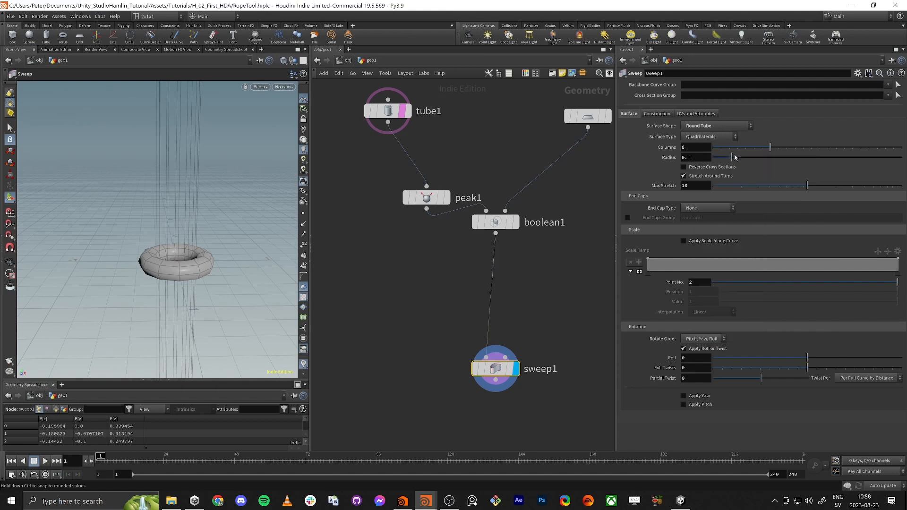
pyautogui.moveTo(735, 157)
pyautogui.mouseDown()
pyautogui.moveTo(798, 167)
pyautogui.moveTo(739, 161)
pyautogui.mouseUp()
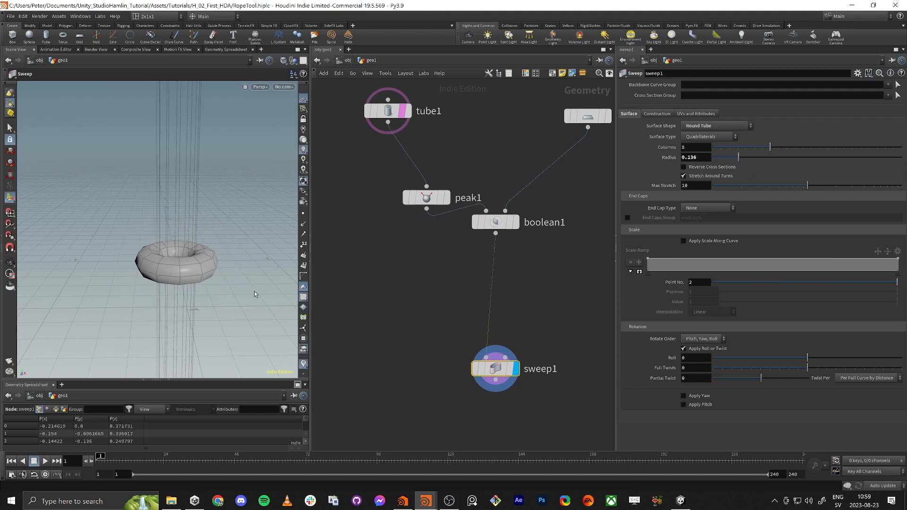
pyautogui.moveTo(412, 189); pyautogui.dragTo(442, 181)
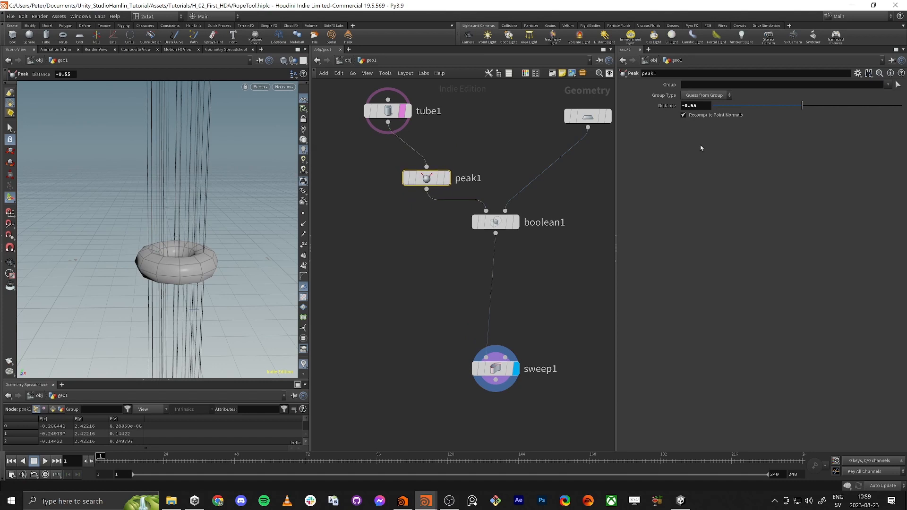
pyautogui.rightClick(706, 106)
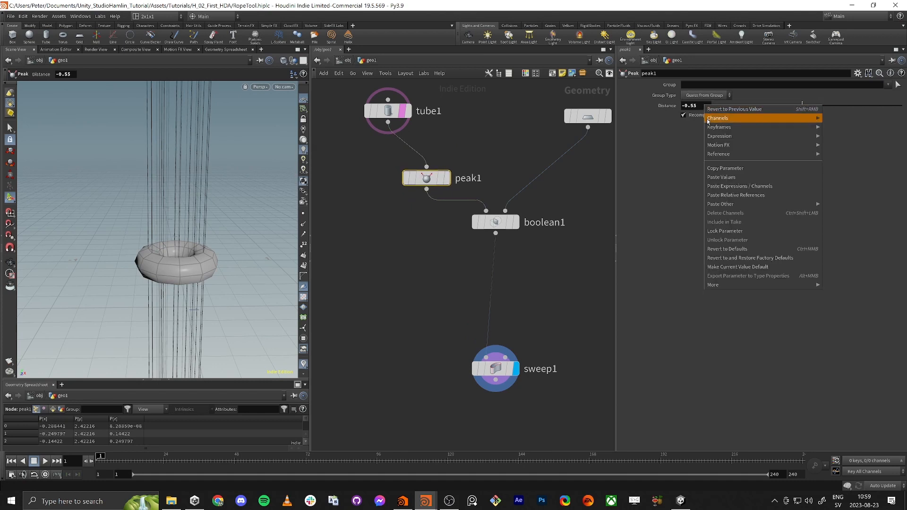
pyautogui.click(739, 195)
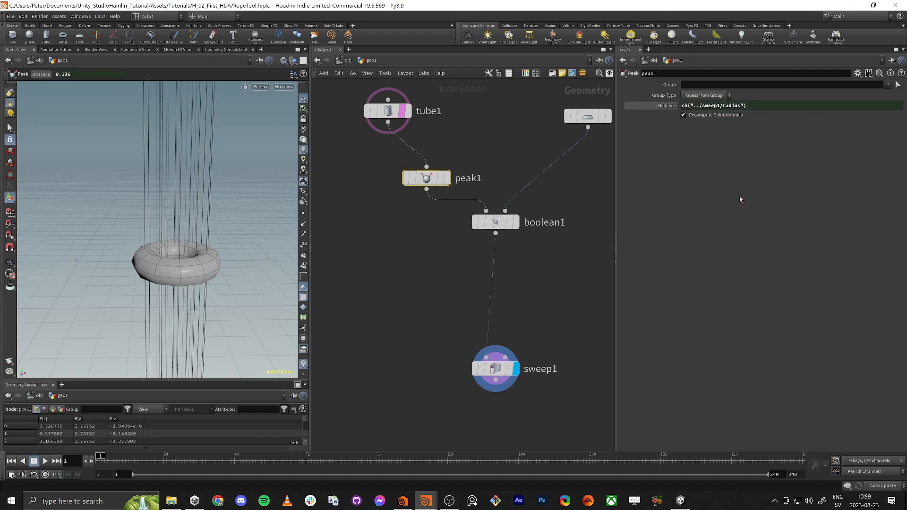
# - Set the Sweep's radius to 0.094 and inspect how the ring fits the tube
pyautogui.click(495, 368)
pyautogui.keyDown('alt'); pyautogui.moveTo(144, 267); pyautogui.dragTo(170, 244); pyautogui.keyUp('alt')
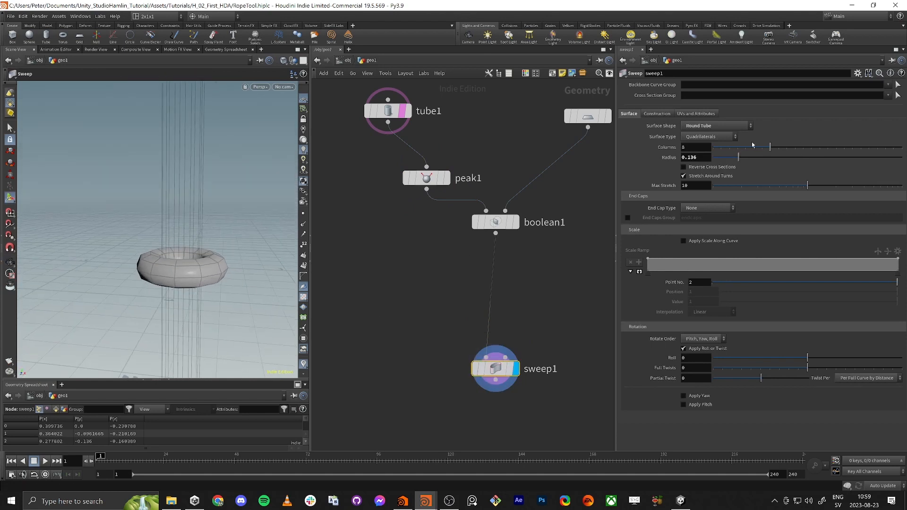
pyautogui.moveTo(743, 159)
pyautogui.mouseDown()
pyautogui.moveTo(761, 158)
pyautogui.moveTo(718, 157)
pyautogui.moveTo(768, 158)
pyautogui.moveTo(713, 158)
pyautogui.moveTo(729, 158)
pyautogui.mouseUp()
pyautogui.keyDown('alt'); pyautogui.moveTo(135, 260); pyautogui.dragTo(149, 279); pyautogui.keyUp('alt')
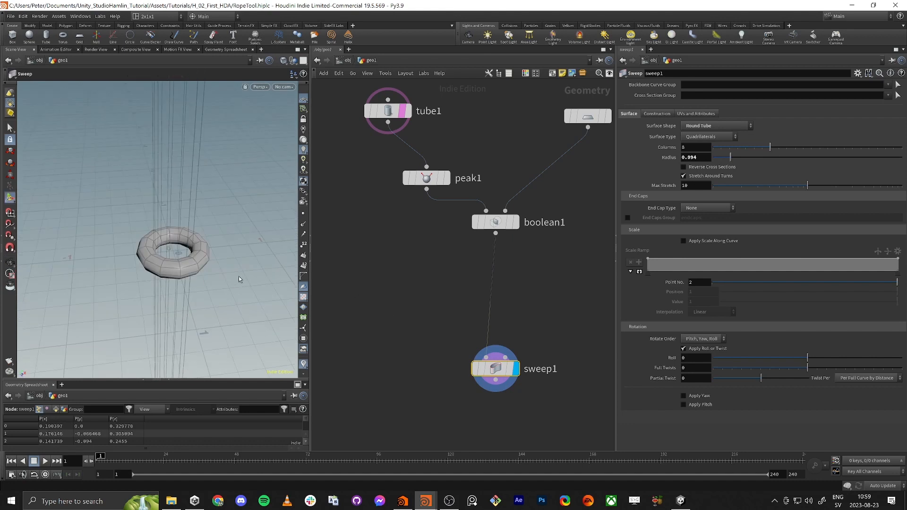
# - Switch the viewport to the UV view, move the Sweep node closer to the Boolean, and enable its Compute UVs option
pyautogui.hotkey('space', '5')
pyautogui.keyDown('alt'); pyautogui.moveTo(203, 241); pyautogui.dragTo(178, 234, button='right'); pyautogui.keyUp('alt')
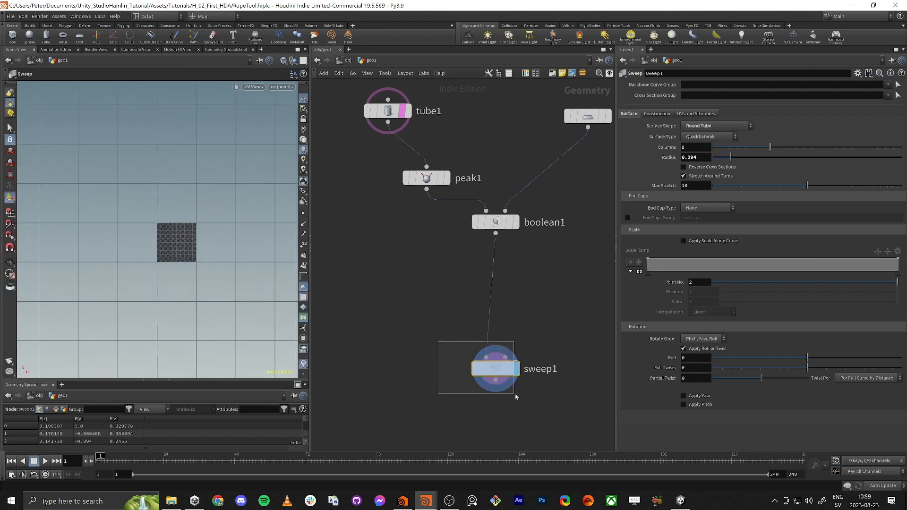
pyautogui.moveTo(495, 369); pyautogui.dragTo(501, 342)
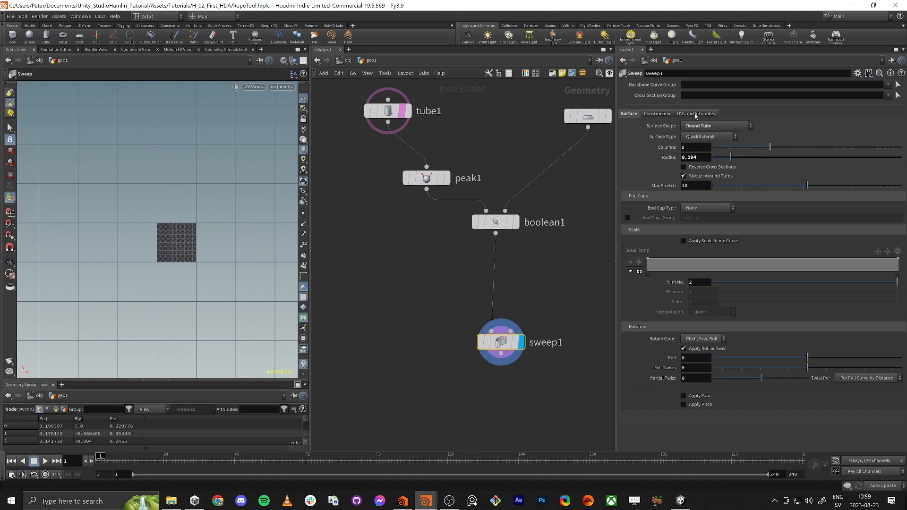
pyautogui.click(712, 115)
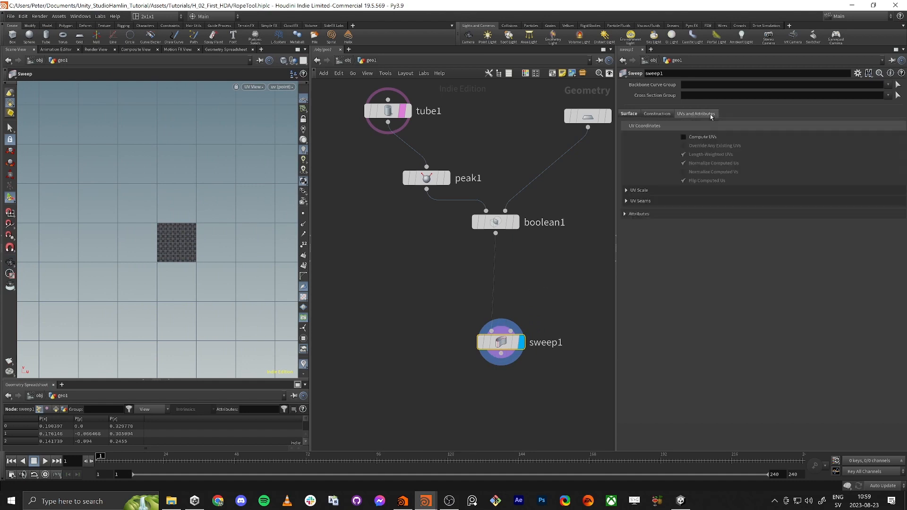
pyautogui.click(698, 138)
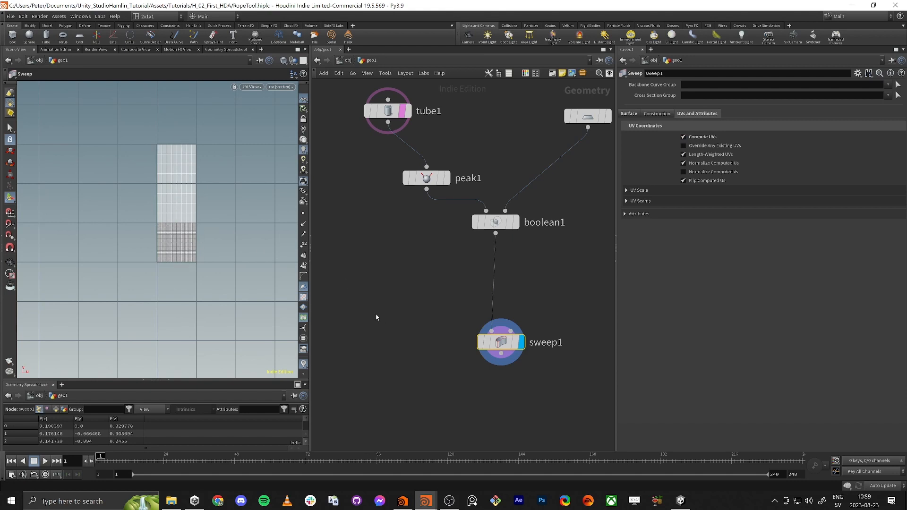
# - Return the viewport to the perspective view and examine the checker texture on the swept ring
pyautogui.hotkey('space', '1')
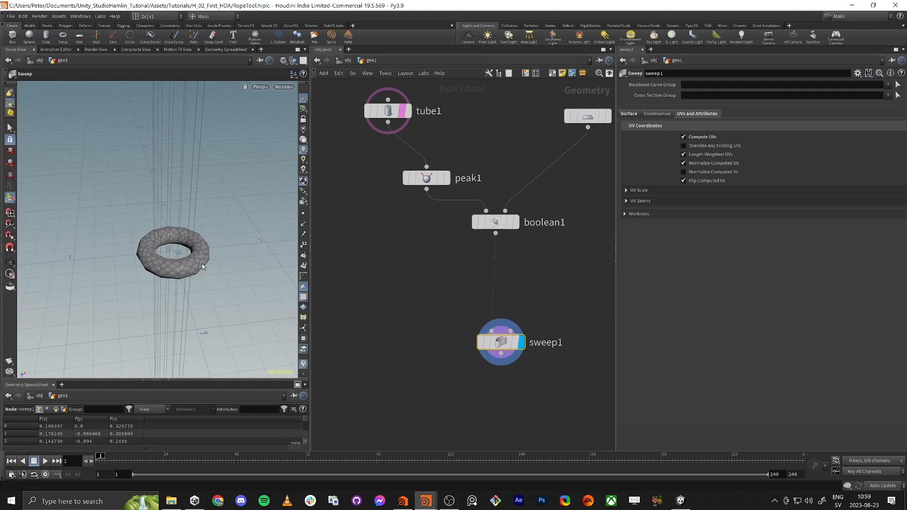
pyautogui.keyDown('alt'); pyautogui.moveTo(204, 266); pyautogui.dragTo(146, 263); pyautogui.keyUp('alt')
pyautogui.moveTo(147, 263); pyautogui.dragTo(239, 245, button='right')
pyautogui.moveTo(239, 244)
pyautogui.mouseDown()
pyautogui.moveTo(214, 300)
pyautogui.moveTo(231, 246)
pyautogui.mouseUp()
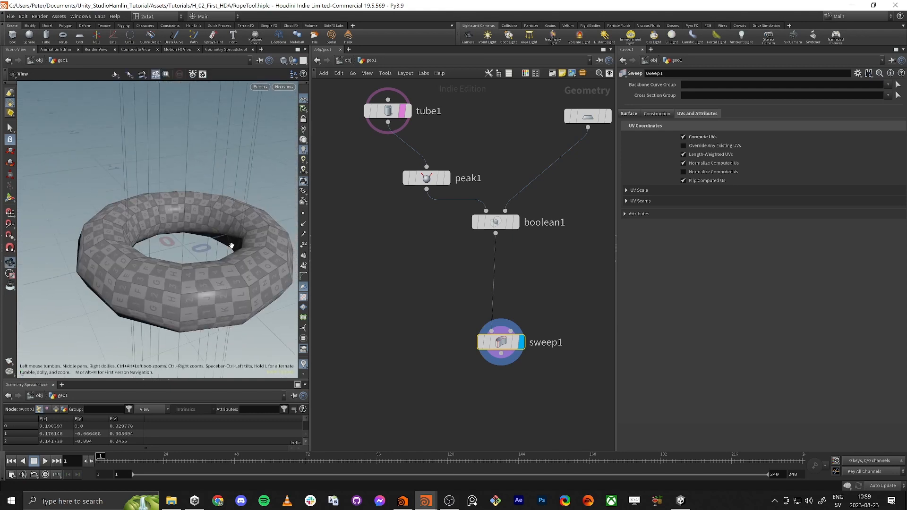
pyautogui.moveTo(231, 245); pyautogui.dragTo(194, 262, button='right')
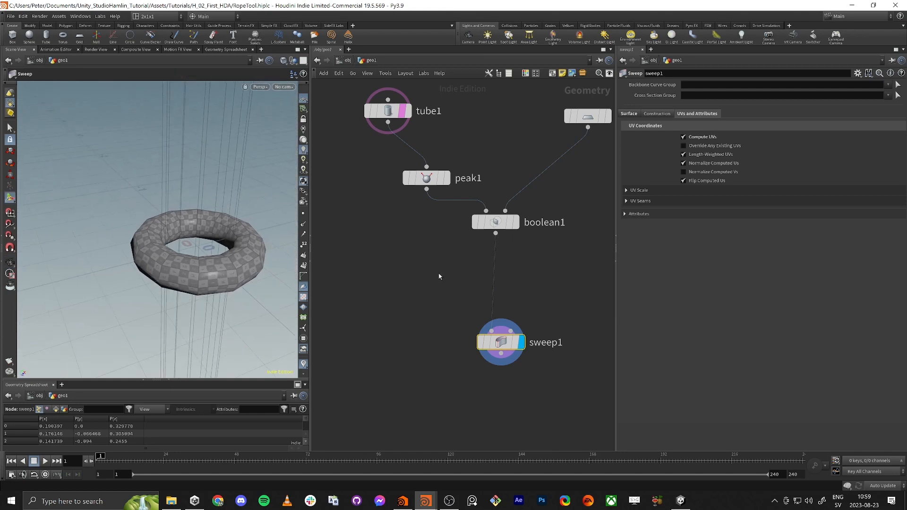
# - Rearrange tube1 and merge2, wire tube1 into merge2, and feed merge2 into the Peak node
pyautogui.scroll(-5, 442, 262)
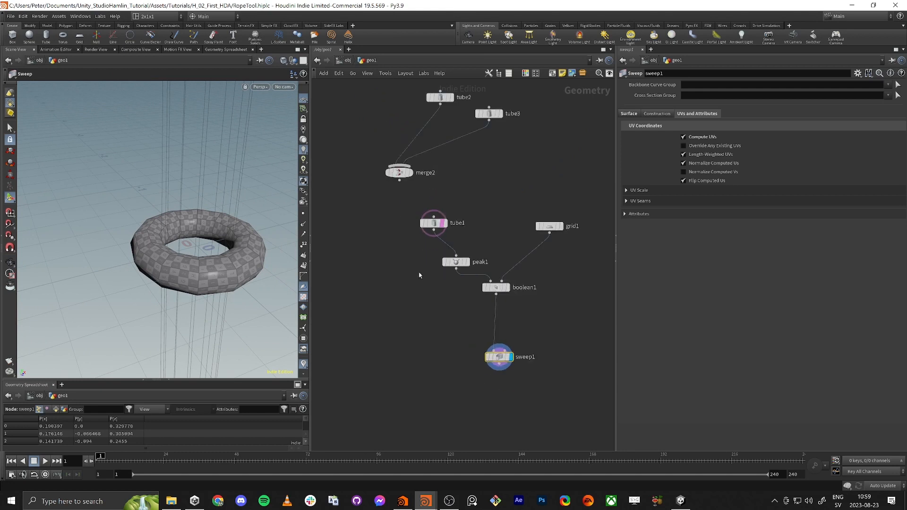
pyautogui.moveTo(439, 223); pyautogui.dragTo(488, 154)
pyautogui.moveTo(399, 172); pyautogui.dragTo(419, 199)
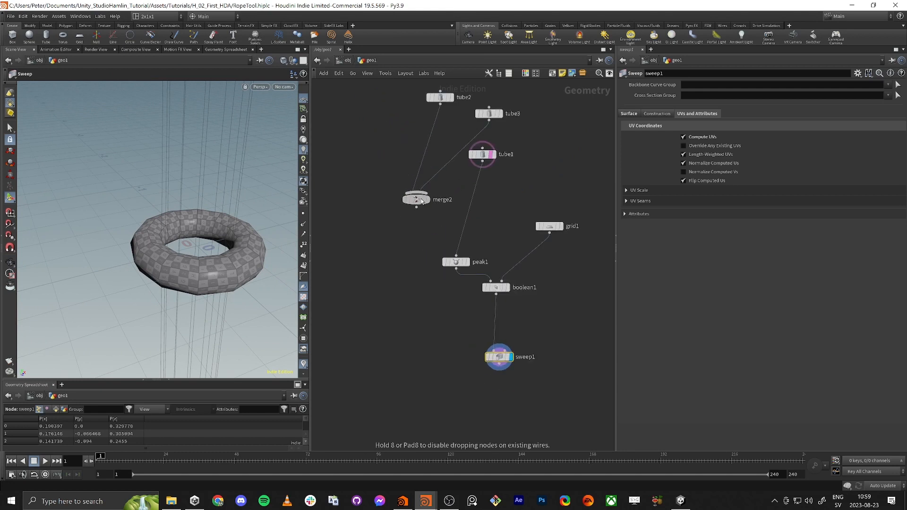
pyautogui.moveTo(482, 164); pyautogui.dragTo(418, 212)
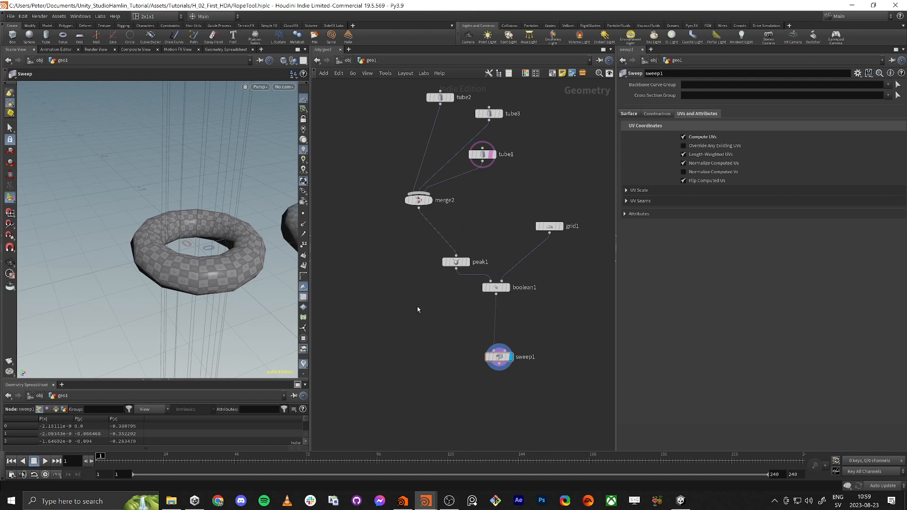
# - Show merge2 as the template geometry and examine how the swept rings sit around the merged tubes
pyautogui.moveTo(416, 309); pyautogui.dragTo(376, 271, button='middle')
pyautogui.scroll(-1, 220, 219)
pyautogui.moveTo(220, 220); pyautogui.dragTo(194, 215, button='right')
pyautogui.moveTo(194, 215); pyautogui.dragTo(122, 204, button='middle')
pyautogui.moveTo(121, 204); pyautogui.dragTo(167, 232)
pyautogui.moveTo(167, 231); pyautogui.dragTo(168, 252, button='middle')
pyautogui.moveTo(169, 252); pyautogui.dragTo(218, 233)
pyautogui.click(386, 161)
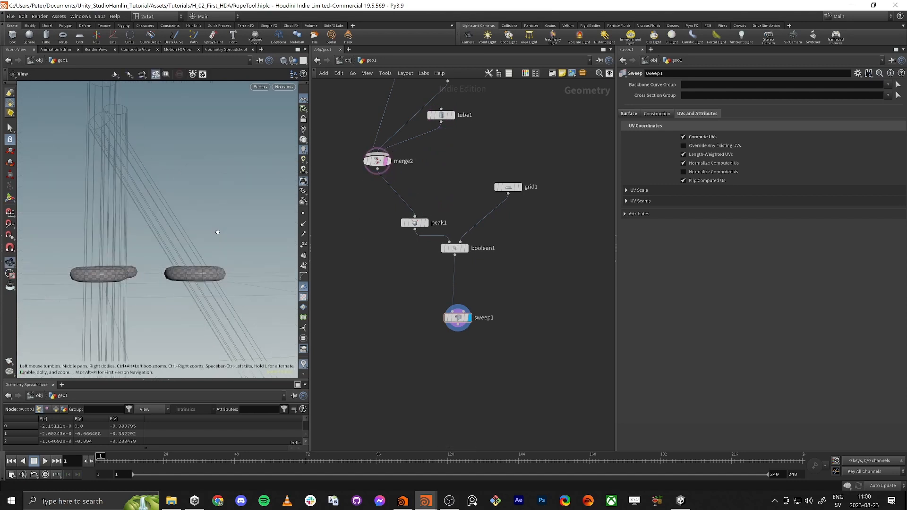
pyautogui.moveTo(199, 262); pyautogui.dragTo(180, 205)
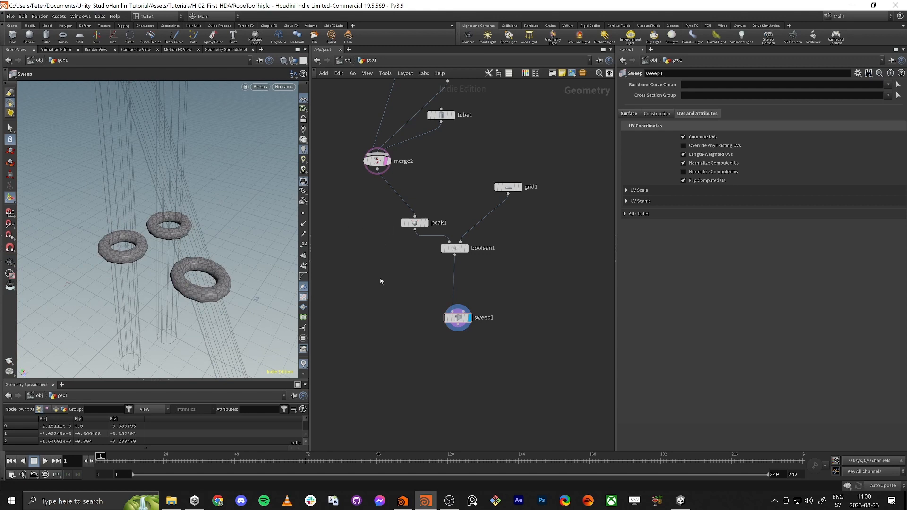
# - Display the Boolean's output, check its intersection discs, and move the Sweep node further down to make room
pyautogui.scroll(4, 431, 298)
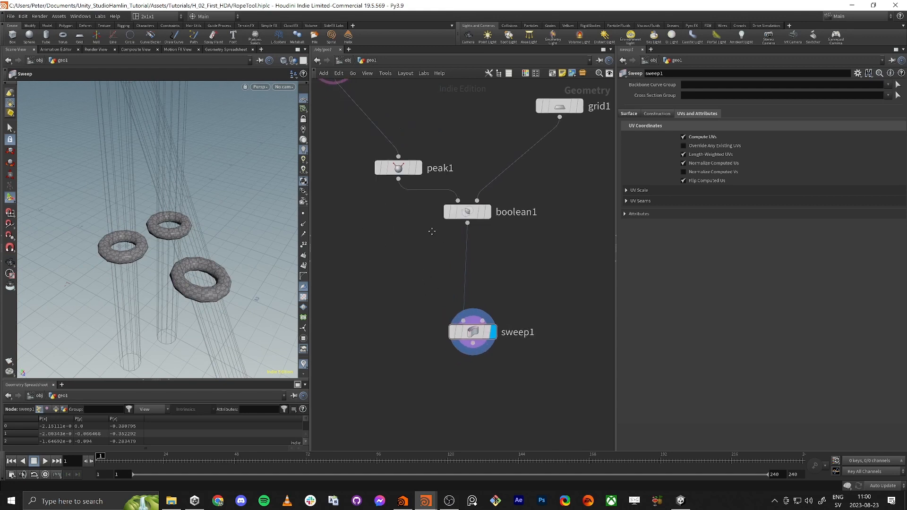
pyautogui.click(501, 191)
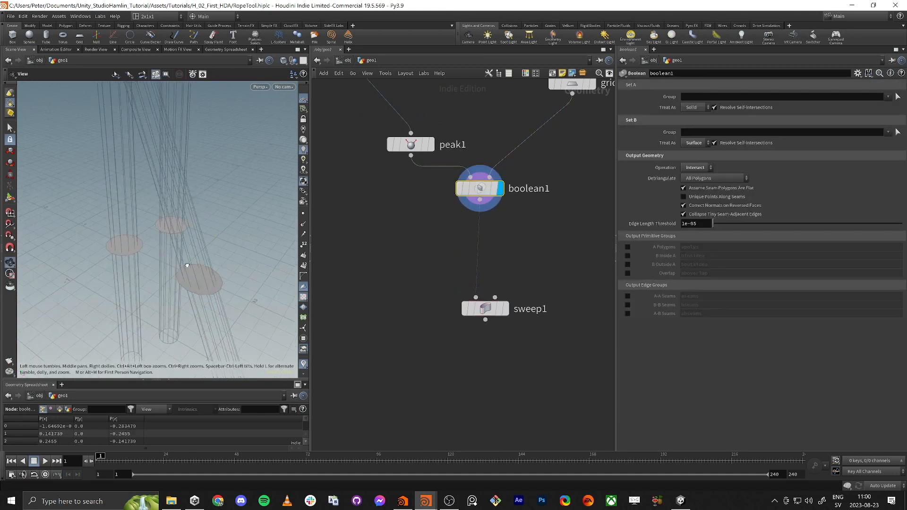
pyautogui.keyDown('alt'); pyautogui.moveTo(179, 288); pyautogui.dragTo(182, 242); pyautogui.keyUp('alt')
pyautogui.click(506, 213)
pyautogui.moveTo(483, 308); pyautogui.dragTo(477, 352)
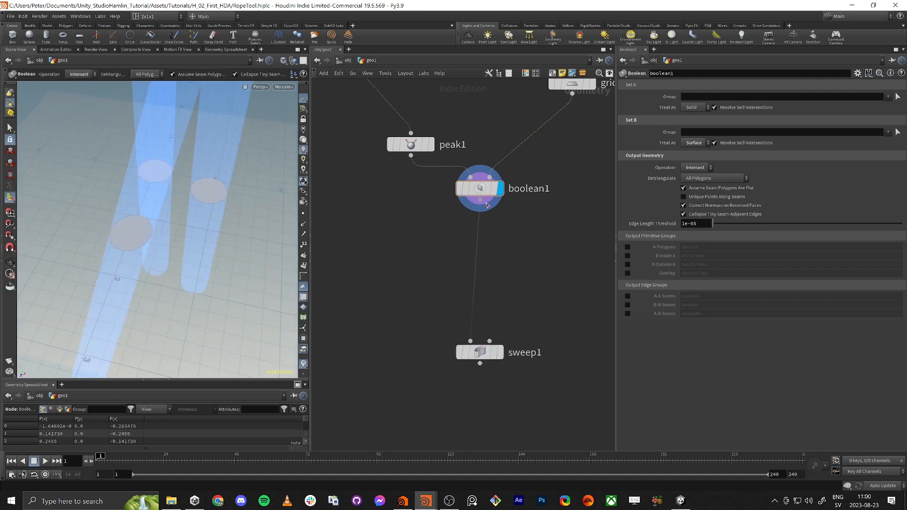
# - Branch a Convex Hull node off the Boolean's output and display it
pyautogui.moveTo(486, 205); pyautogui.dragTo(510, 249)
pyautogui.write('conve')
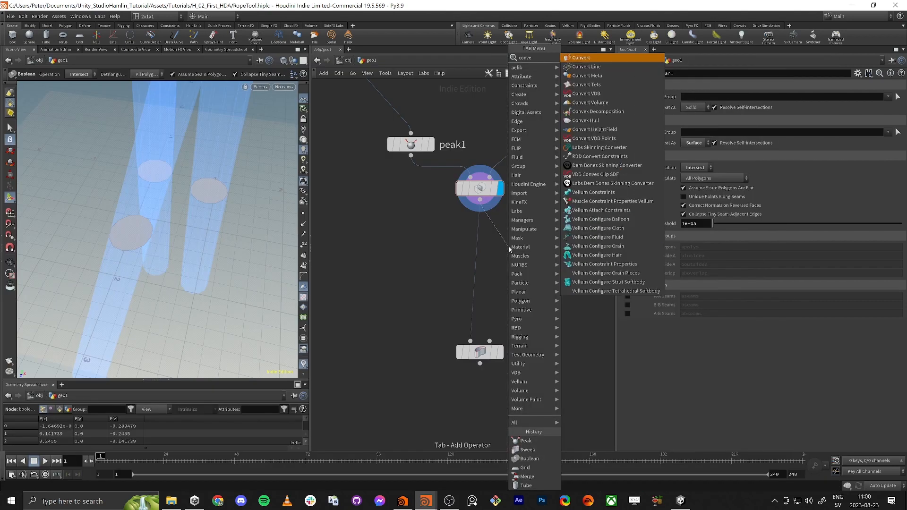
pyautogui.write('x')
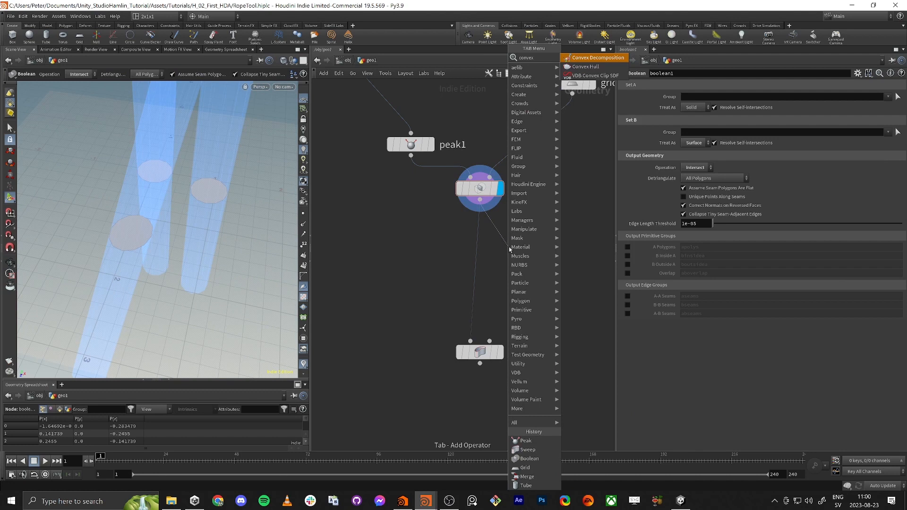
pyautogui.press('Down')
pyautogui.press('Return')
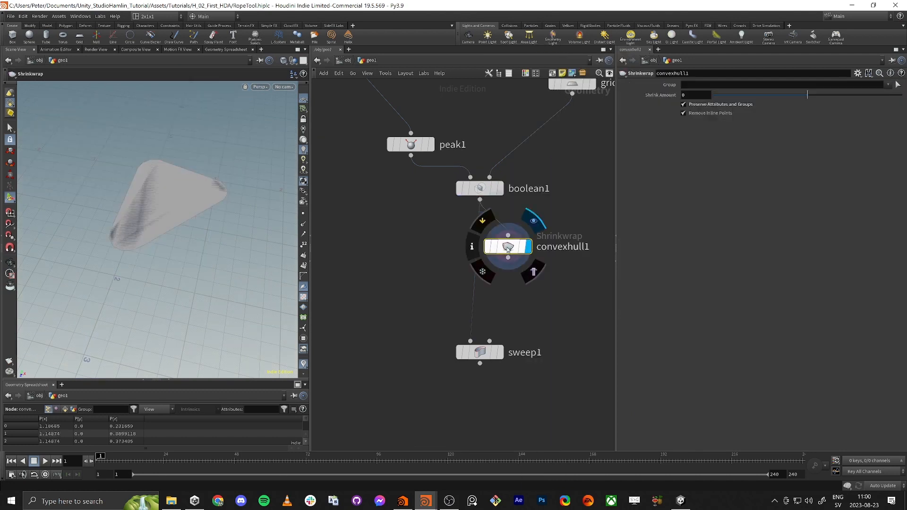
# - Add a Labs Extract Silhouette node wired from the Convex Hull's output
pyautogui.keyDown('alt'); pyautogui.moveTo(181, 232); pyautogui.dragTo(171, 214); pyautogui.keyUp('alt')
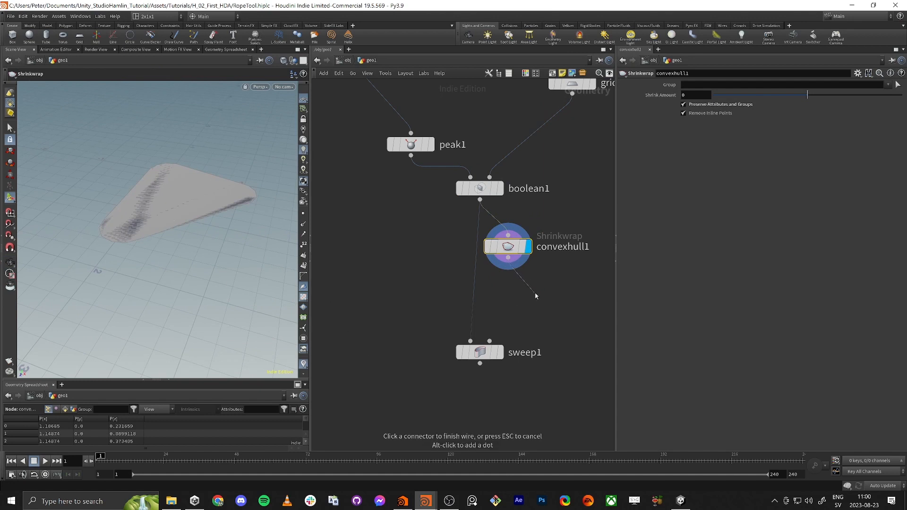
pyautogui.press('Tab')
pyautogui.write('sil')
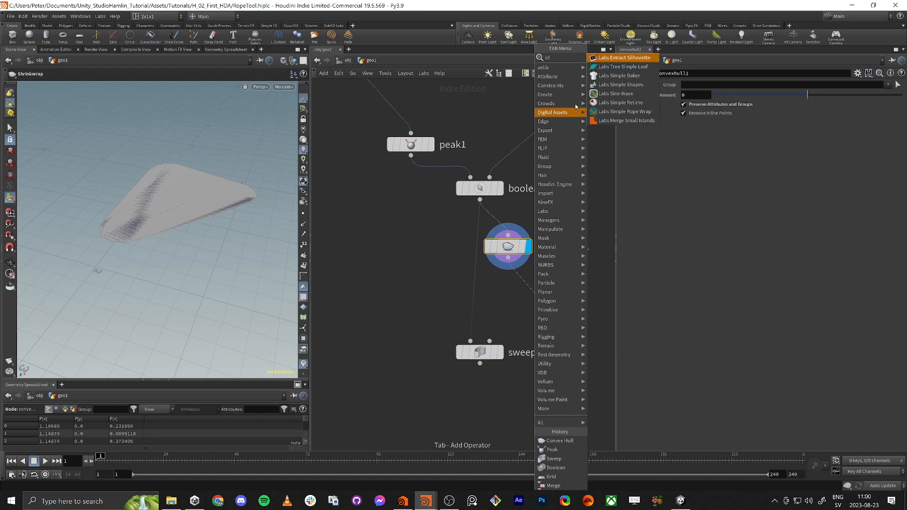
# - Add a Labs Extract Silhouette node after the convex hull, display it, and set its trace axis to Y
pyautogui.click(623, 58)
pyautogui.click(535, 294)
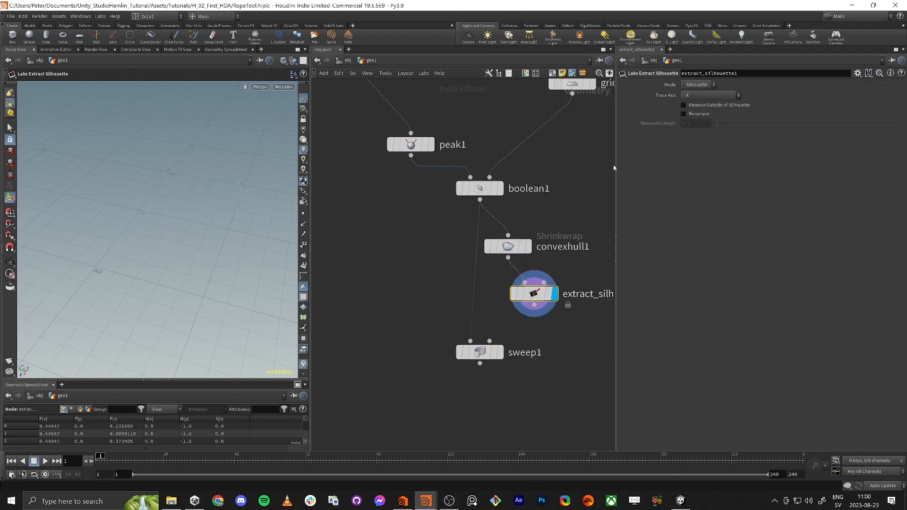
pyautogui.click(704, 92)
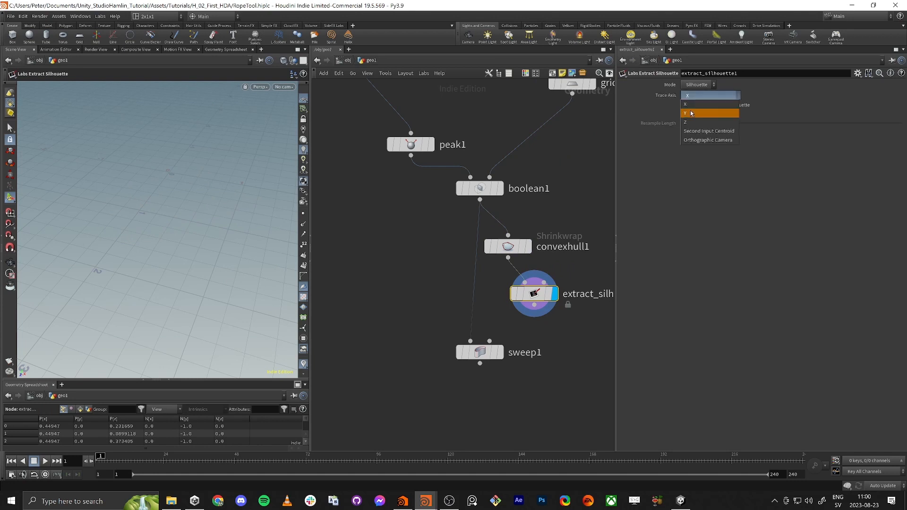
pyautogui.click(702, 105)
# - Examine the extracted silhouette from several angles in both wireframe and shaded display
pyautogui.moveTo(132, 220)
pyautogui.keyDown('alt'); pyautogui.mouseDown()
pyautogui.moveTo(154, 164)
pyautogui.moveTo(126, 229)
pyautogui.mouseUp(); pyautogui.keyUp('alt')
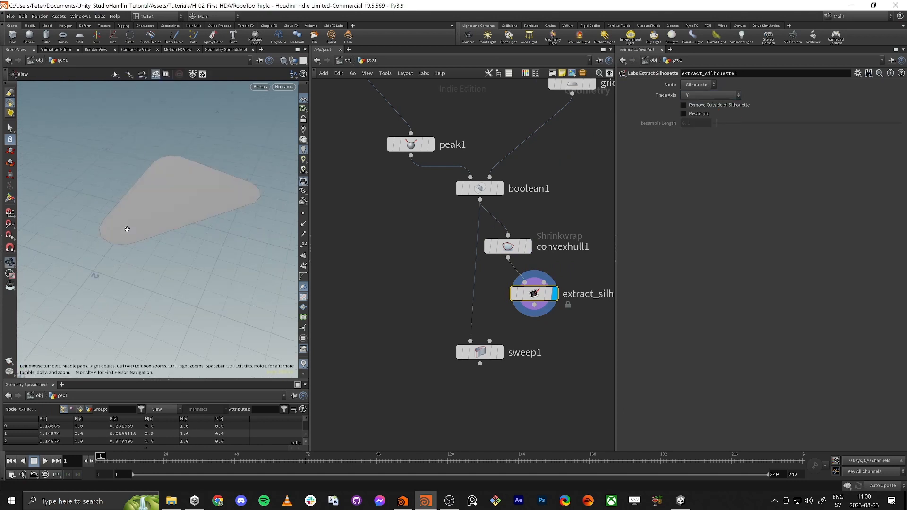
pyautogui.keyDown('alt'); pyautogui.moveTo(126, 229); pyautogui.dragTo(197, 189, button='right'); pyautogui.keyUp('alt')
pyautogui.scroll(-3, 206, 182)
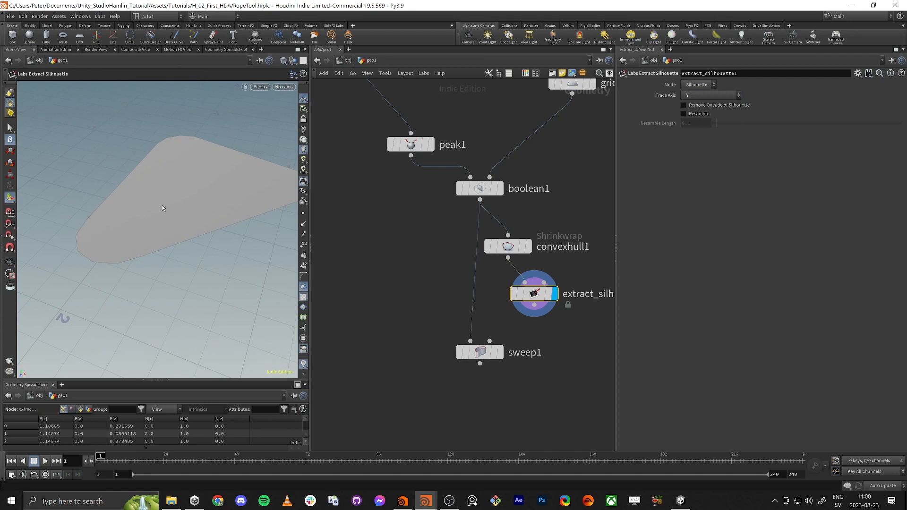
pyautogui.moveTo(163, 206); pyautogui.dragTo(169, 219)
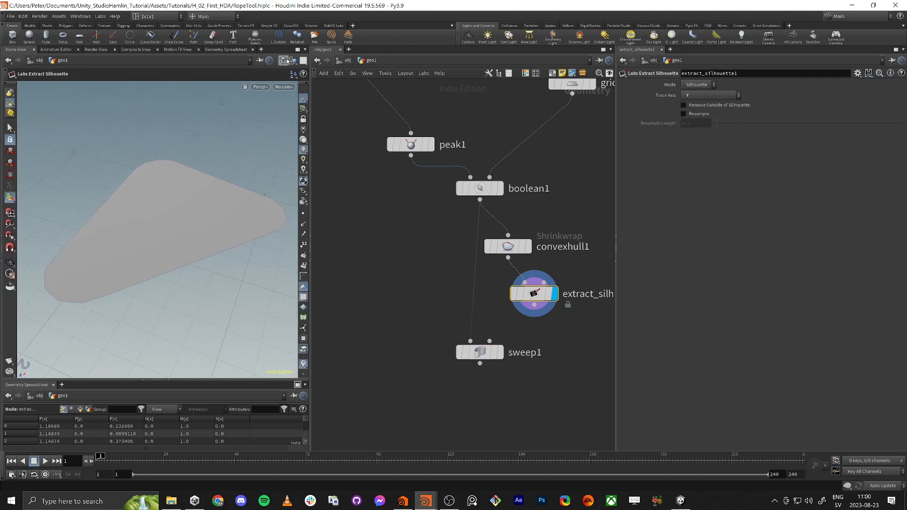
pyautogui.press('w')
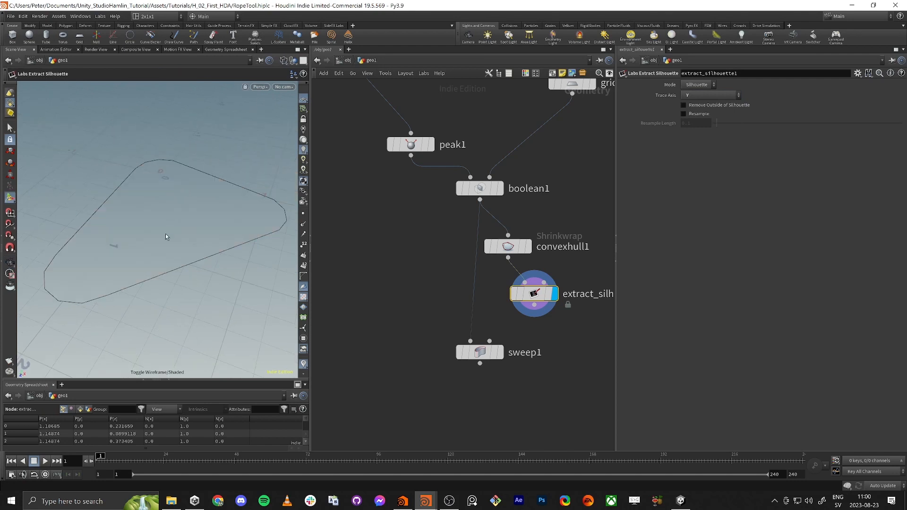
pyautogui.press('Escape')
pyautogui.moveTo(189, 237); pyautogui.dragTo(163, 251)
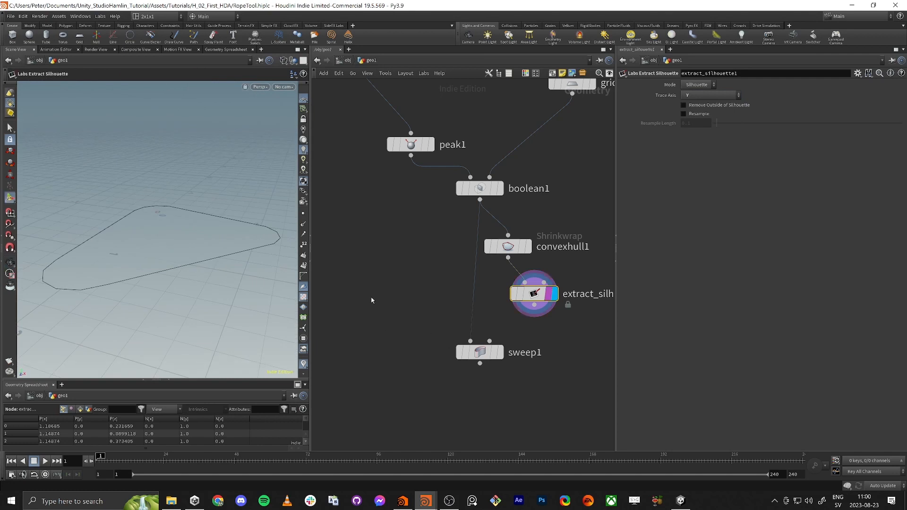
pyautogui.press('w')
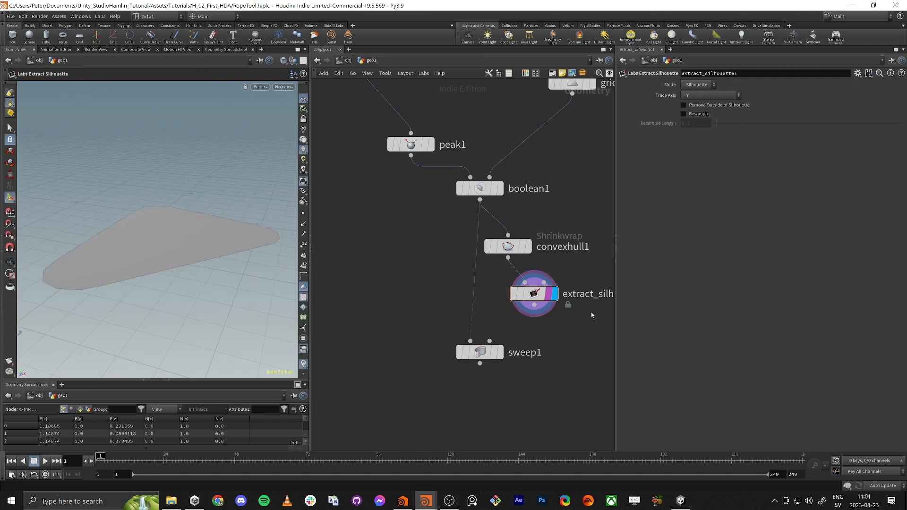
# - Show the SideFX Labs shelf tools and check the installed Labs packages in the Houdini Launcher
pyautogui.moveTo(591, 312); pyautogui.dragTo(448, 292, button='middle')
pyautogui.moveTo(541, 296); pyautogui.dragTo(372, 259)
pyautogui.press('h')
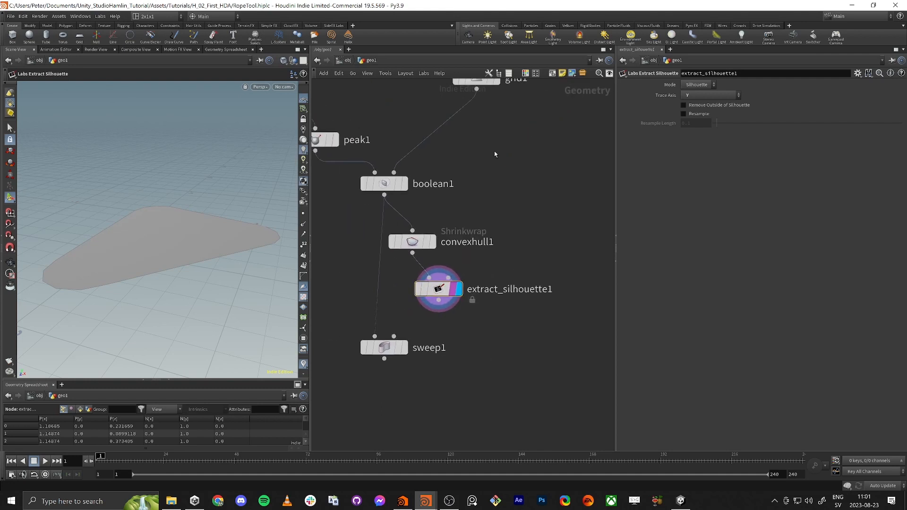
pyautogui.click(333, 27)
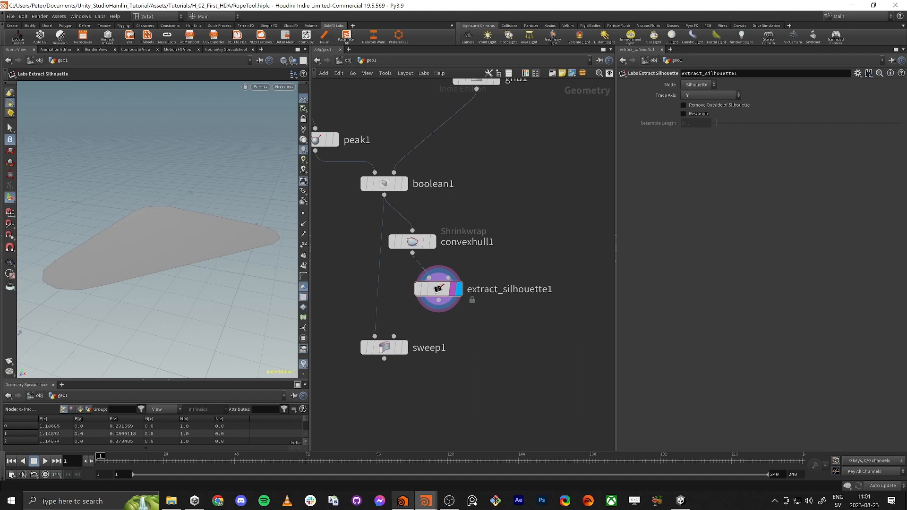
pyautogui.click(403, 500)
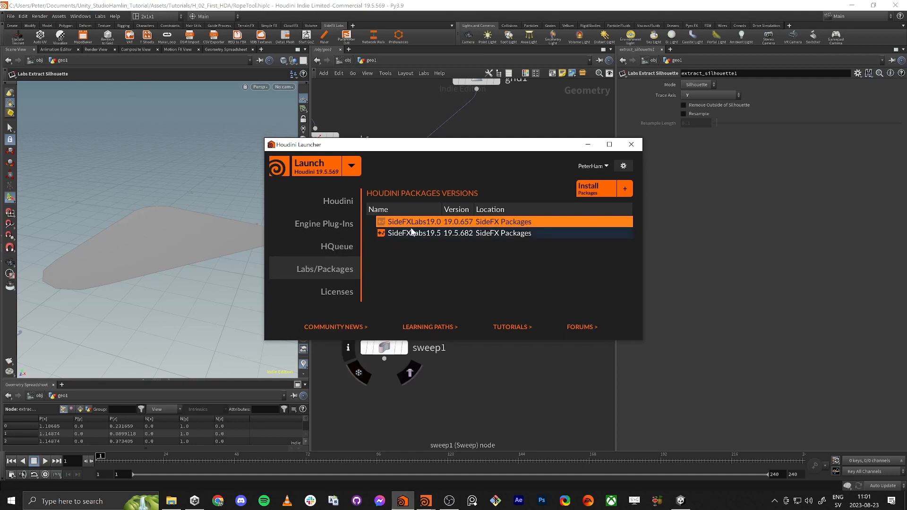
pyautogui.click(402, 501)
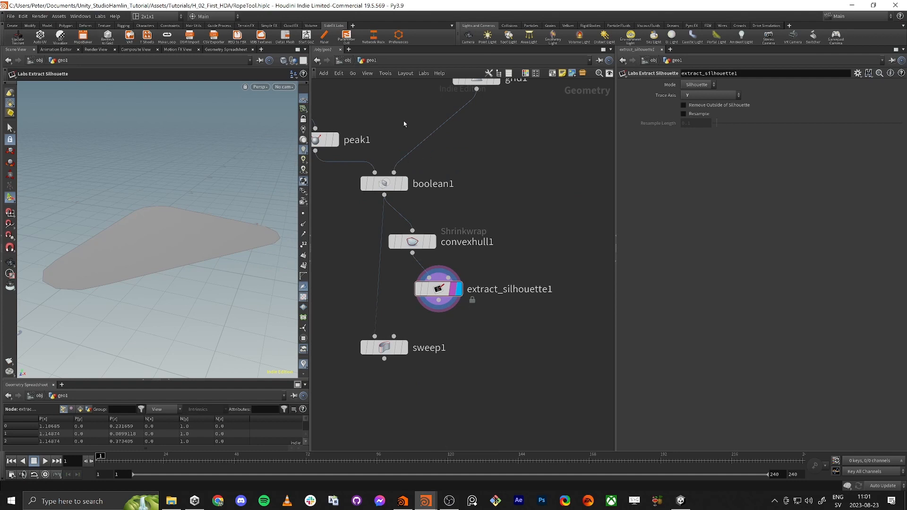
# - Check that the SideFX Labs shelf is enabled and view the installed Labs release details
pyautogui.click(352, 26)
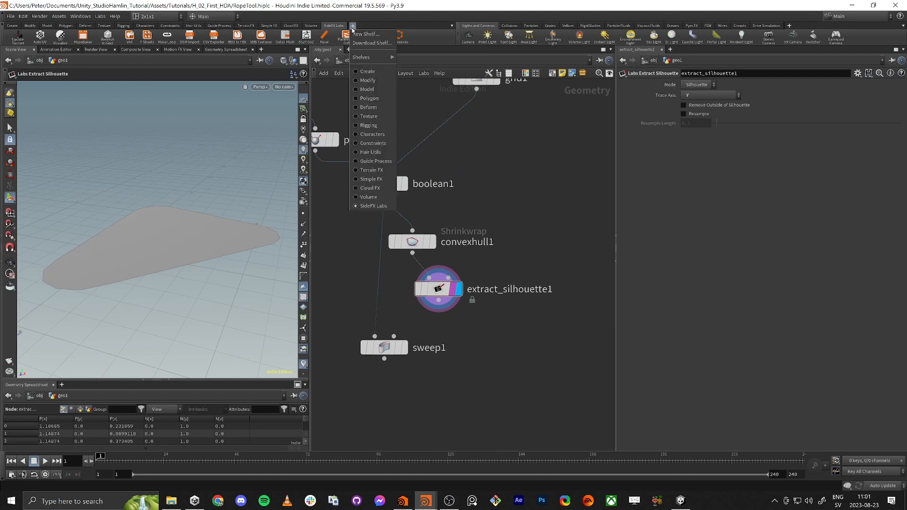
pyautogui.moveTo(369, 57)
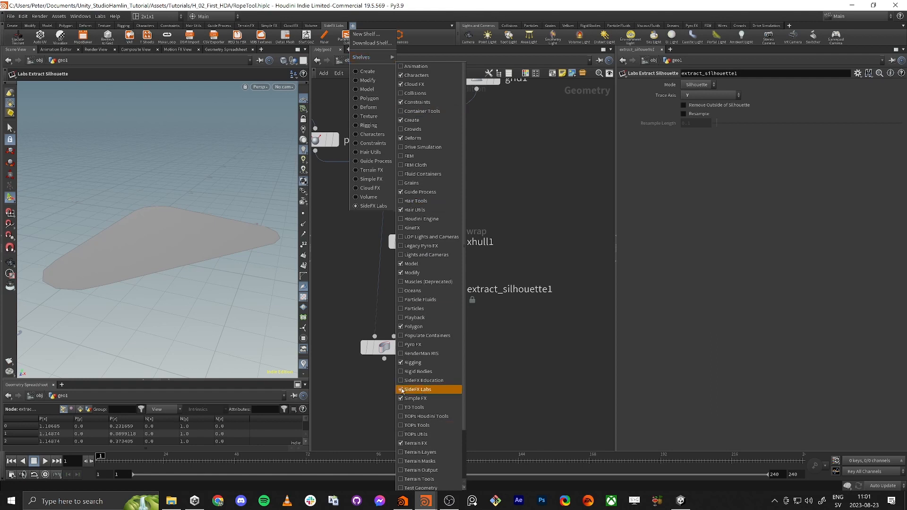
pyautogui.click(364, 18)
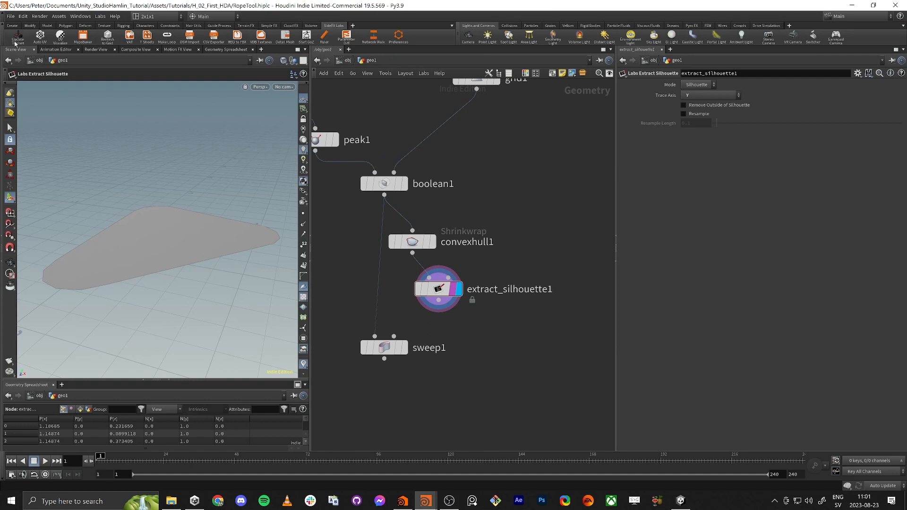
pyautogui.click(17, 41)
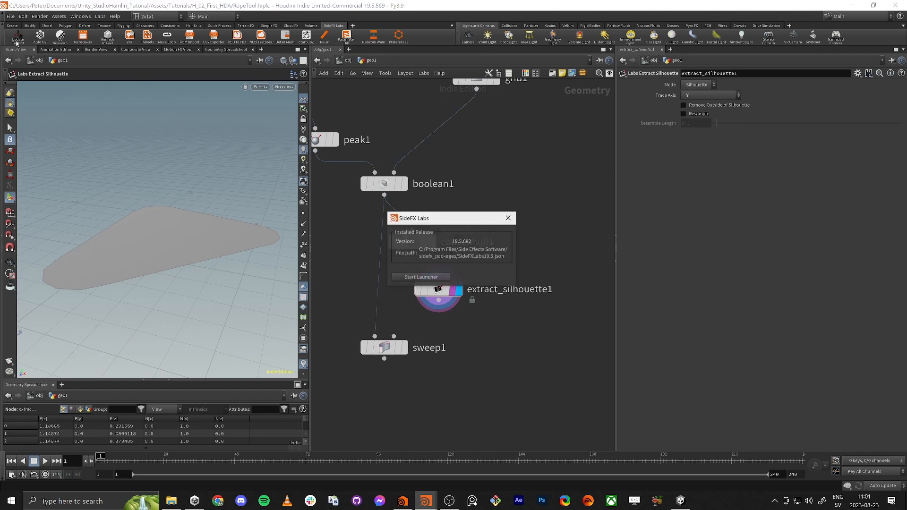
pyautogui.click(509, 218)
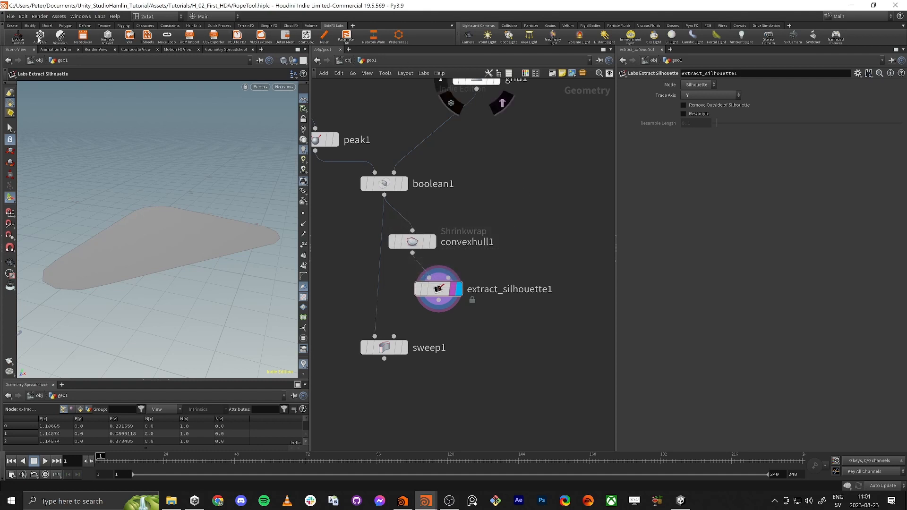
# - Browse the Labs categories in the list of nodes that can be added
pyautogui.press('Tab')
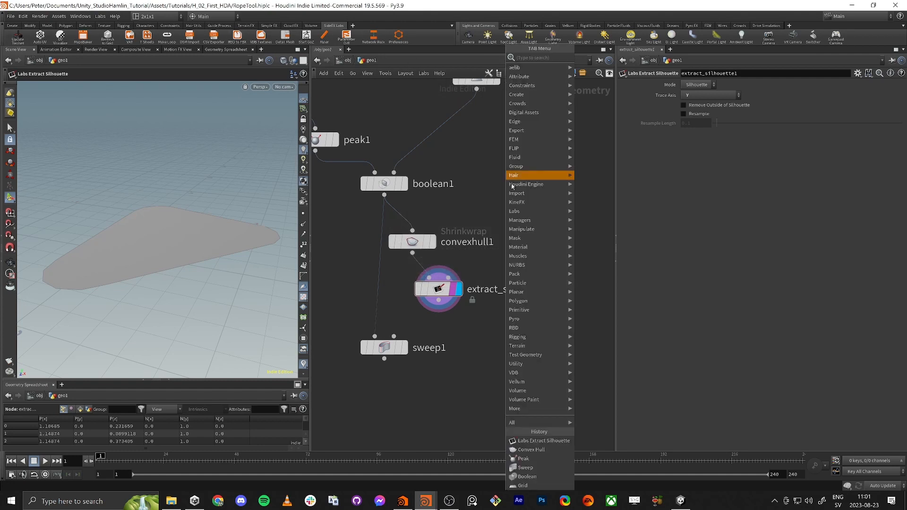
pyautogui.moveTo(525, 214)
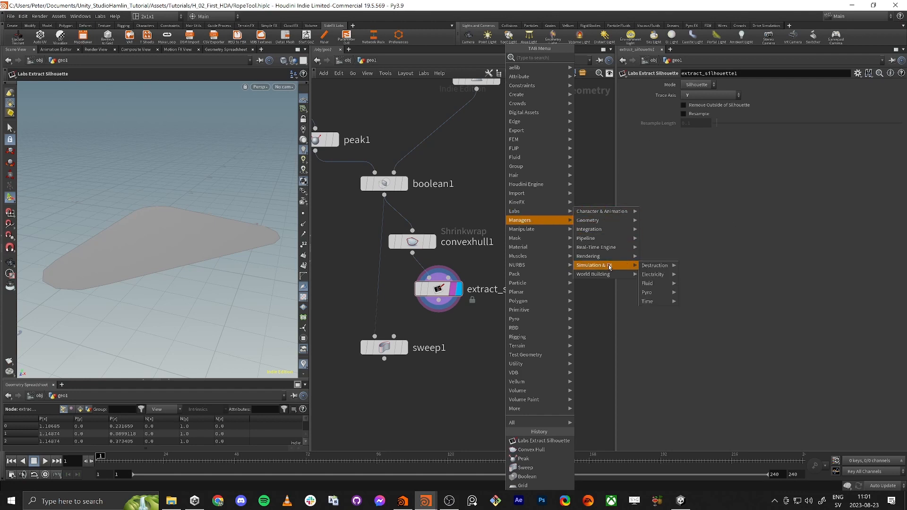
pyautogui.moveTo(613, 250)
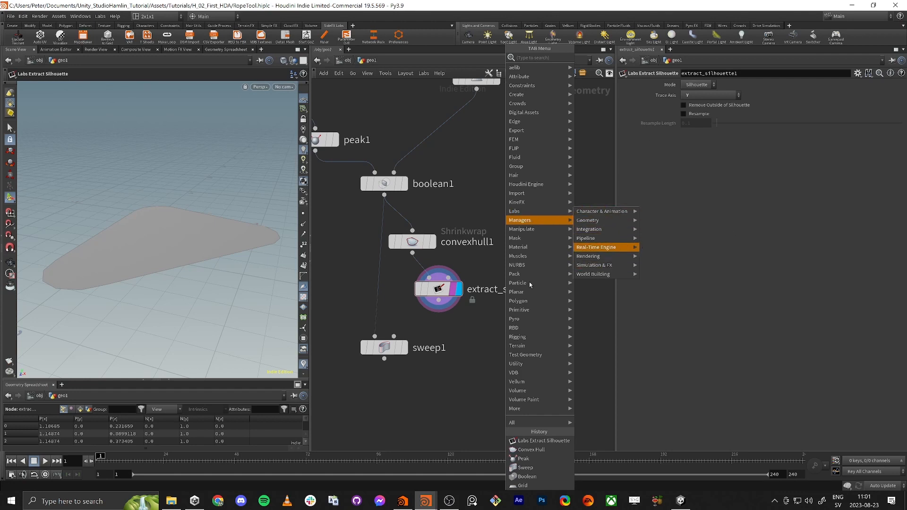
pyautogui.click(452, 420)
# - Connect the extracted silhouette's output to the Sweep node's first input and display the sweep
pyautogui.moveTo(487, 366); pyautogui.dragTo(559, 308, button='middle')
pyautogui.moveTo(509, 242); pyautogui.dragTo(445, 279)
pyautogui.press('r')
pyautogui.click(452, 291)
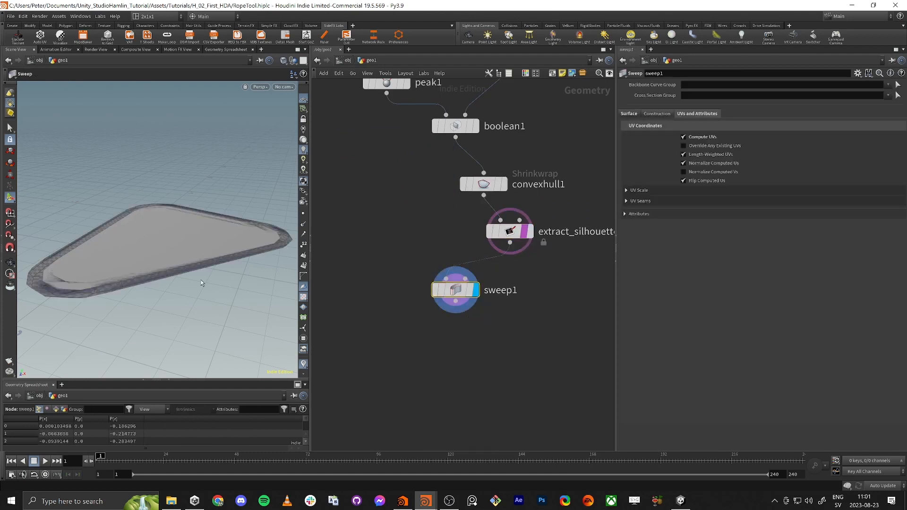
pyautogui.keyDown('alt'); pyautogui.moveTo(139, 308); pyautogui.dragTo(163, 313); pyautogui.keyUp('alt')
pyautogui.keyDown('alt'); pyautogui.scroll(4, 163, 314); pyautogui.keyUp('alt')
pyautogui.moveTo(186, 281)
pyautogui.keyDown('alt'); pyautogui.mouseDown()
pyautogui.moveTo(197, 265)
pyautogui.moveTo(178, 290)
pyautogui.mouseUp(); pyautogui.keyUp('alt')
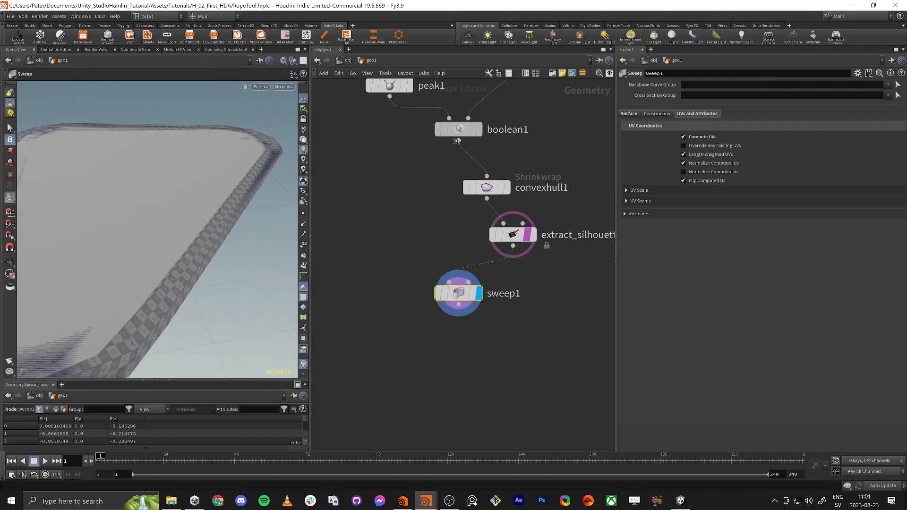
# - Align the connected nodes into a tidy column and move the Sweep node further down
pyautogui.press('l')
pyautogui.moveTo(462, 270)
pyautogui.moveTo(462, 270); pyautogui.dragTo(462, 326)
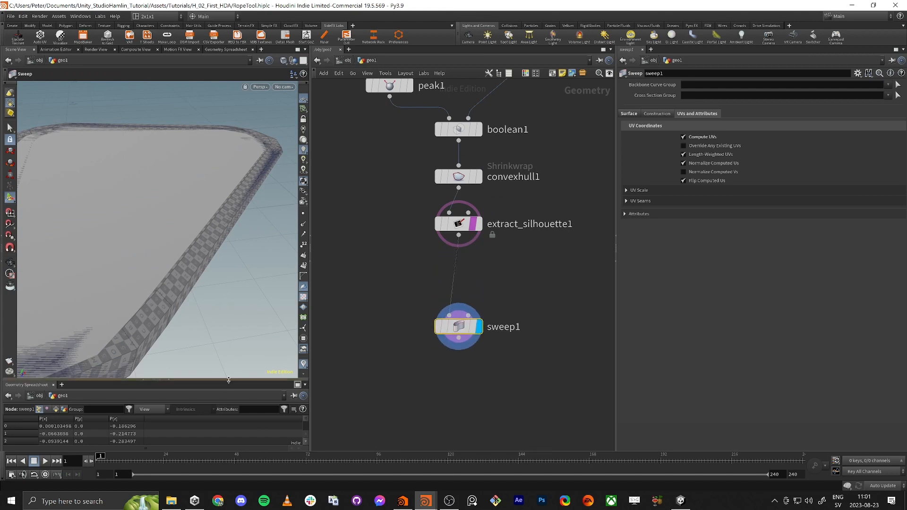
# - Enlarge the geometry spreadsheet and inspect the sweep's attributes
pyautogui.moveTo(228, 379); pyautogui.dragTo(227, 246)
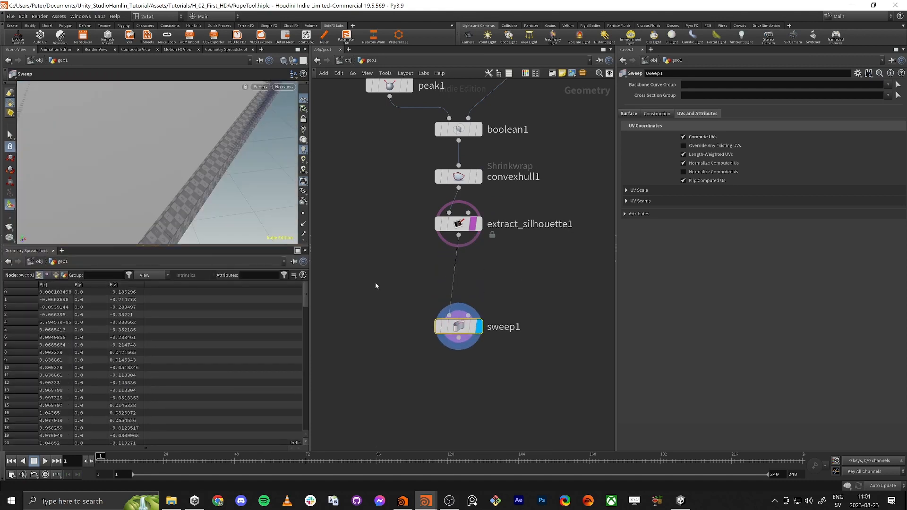
pyautogui.click(47, 275)
pyautogui.click(39, 274)
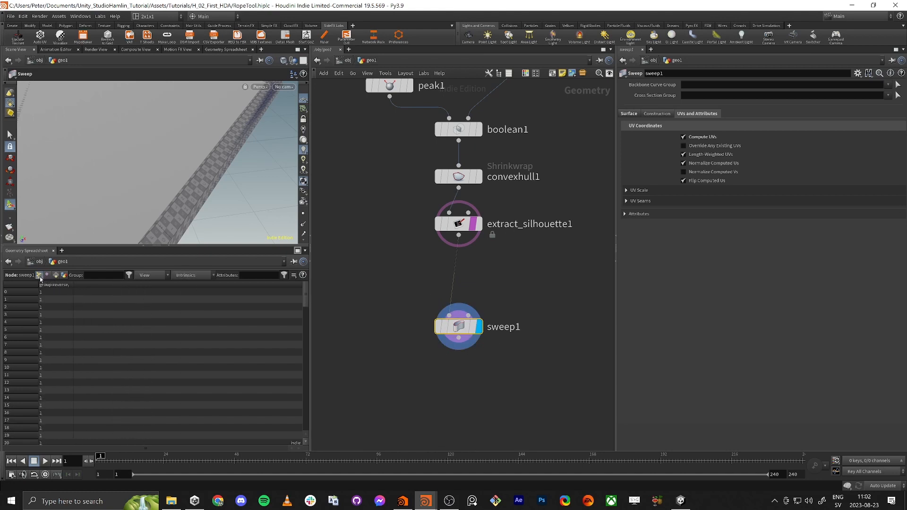
pyautogui.click(293, 261)
# - Display the extracted silhouette with its point normals and examine their direction
pyautogui.click(478, 225)
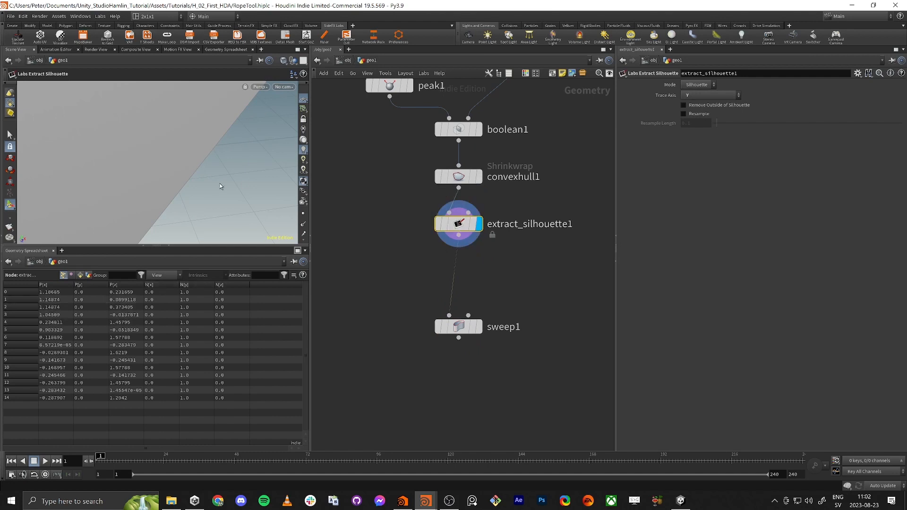
pyautogui.click(305, 226)
pyautogui.keyDown('alt'); pyautogui.moveTo(222, 193); pyautogui.dragTo(172, 187); pyautogui.keyUp('alt')
pyautogui.keyDown('alt'); pyautogui.scroll(-5, 200, 174); pyautogui.keyUp('alt')
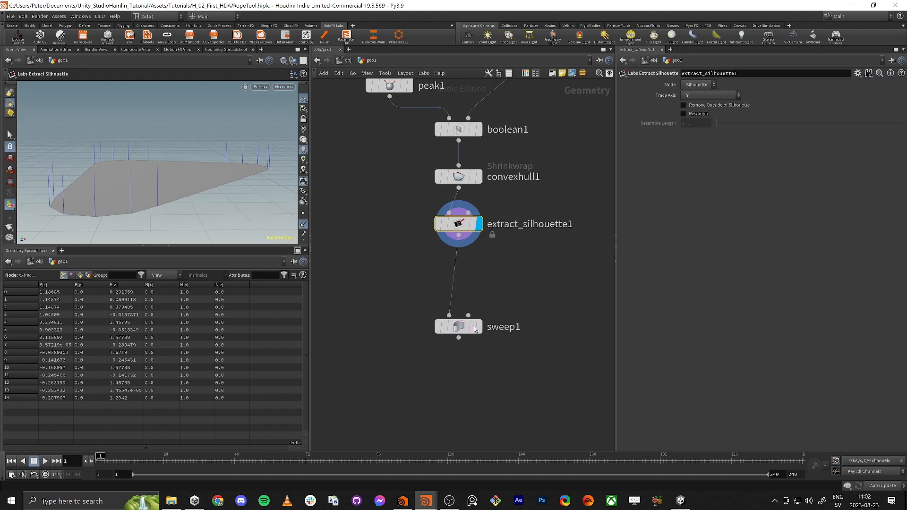
# - Insert a Clean node between the extracted silhouette and the sweep, and enable removal of all attributes (*)
pyautogui.moveTo(475, 329); pyautogui.dragTo(475, 356)
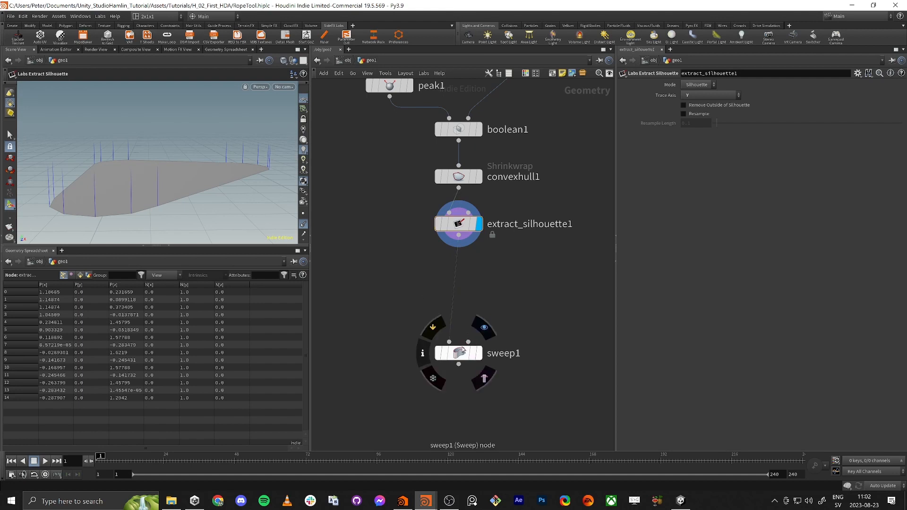
pyautogui.moveTo(462, 359); pyautogui.dragTo(461, 366)
pyautogui.press('Tab')
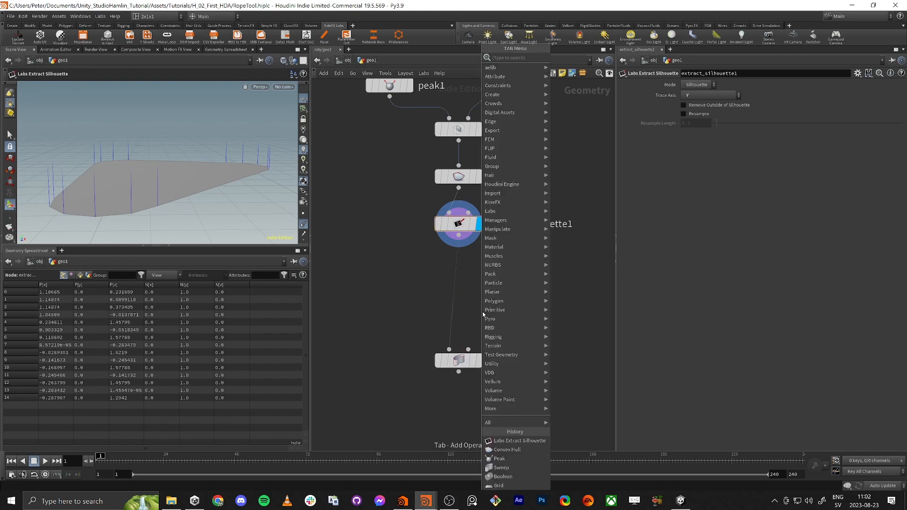
pyautogui.write('clean')
pyautogui.press('Return')
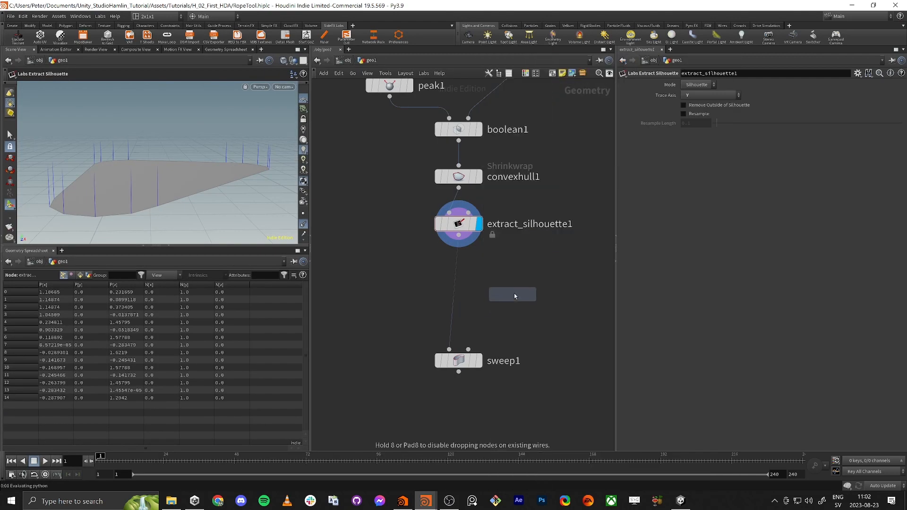
pyautogui.click(514, 293)
pyautogui.moveTo(532, 293); pyautogui.dragTo(475, 289)
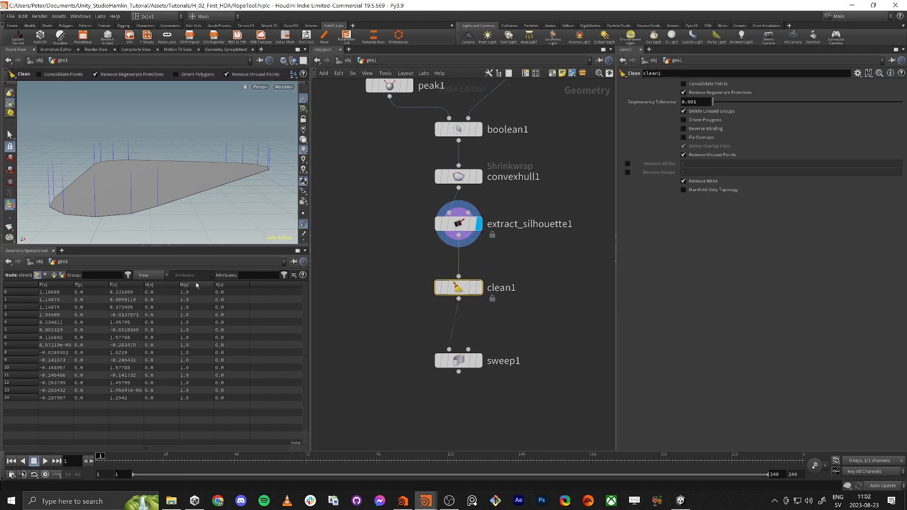
pyautogui.click(630, 164)
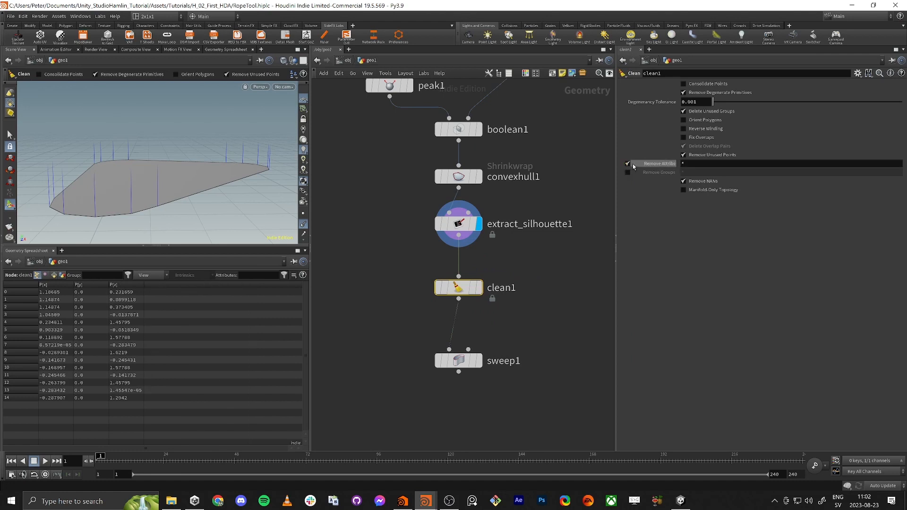
# - Display the Sweep node's result and hide the point normals in the viewport
pyautogui.click(479, 361)
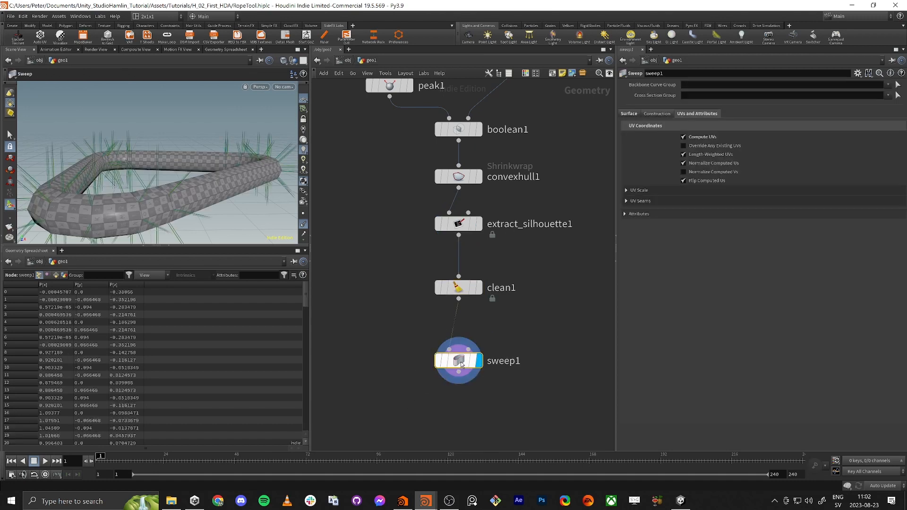
pyautogui.click(306, 227)
pyautogui.scroll(-5, 214, 198)
pyautogui.keyDown('alt'); pyautogui.moveTo(214, 199); pyautogui.dragTo(166, 205); pyautogui.keyUp('alt')
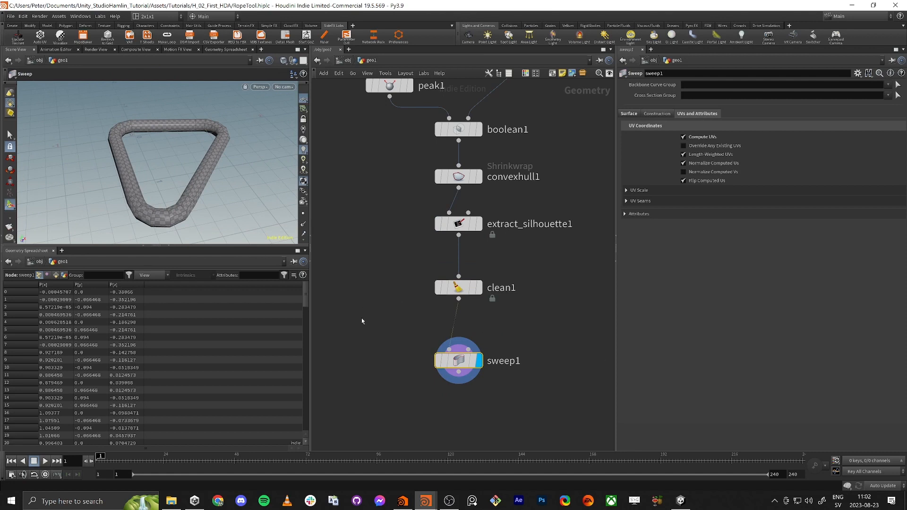
pyautogui.scroll(-4, 348, 270)
pyautogui.moveTo(372, 273); pyautogui.dragTo(435, 286, button='middle')
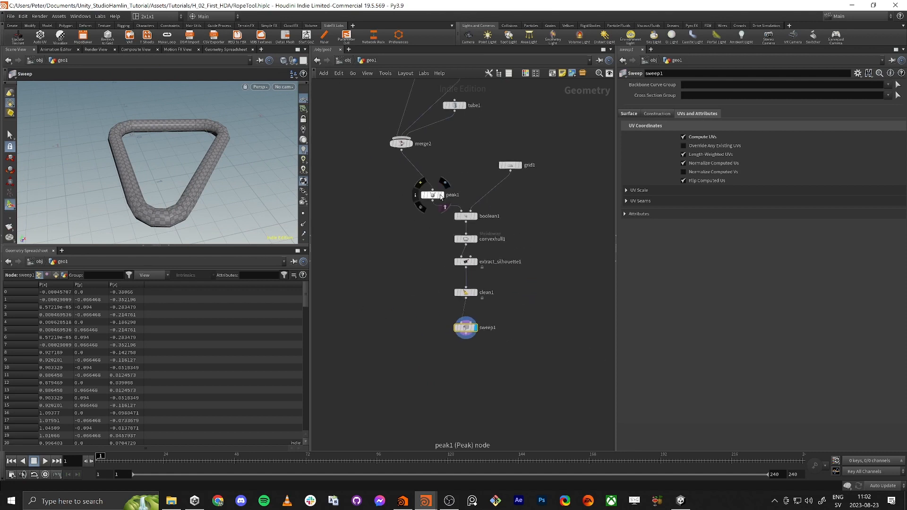
# - Rearrange the peak, grid, merge and three tube nodes so the input shapes sit clearly above the rope-building nodes
pyautogui.moveTo(433, 196); pyautogui.dragTo(439, 194)
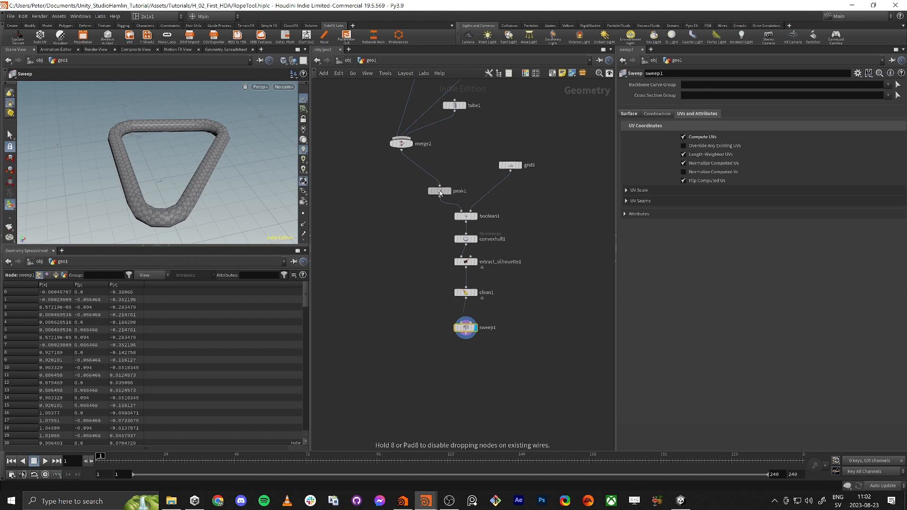
pyautogui.moveTo(506, 165); pyautogui.dragTo(518, 131)
pyautogui.moveTo(401, 143); pyautogui.dragTo(404, 126)
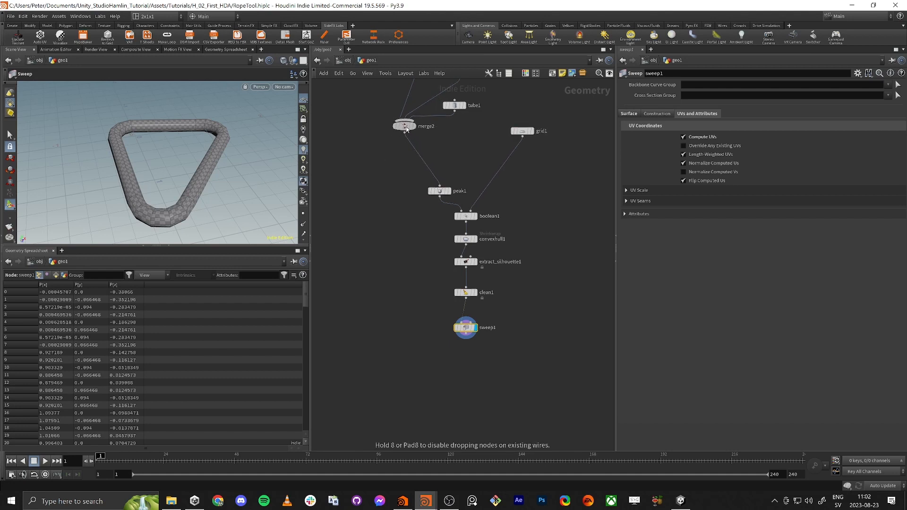
pyautogui.moveTo(476, 134); pyautogui.dragTo(481, 190, button='middle')
pyautogui.moveTo(424, 113); pyautogui.dragTo(375, 108)
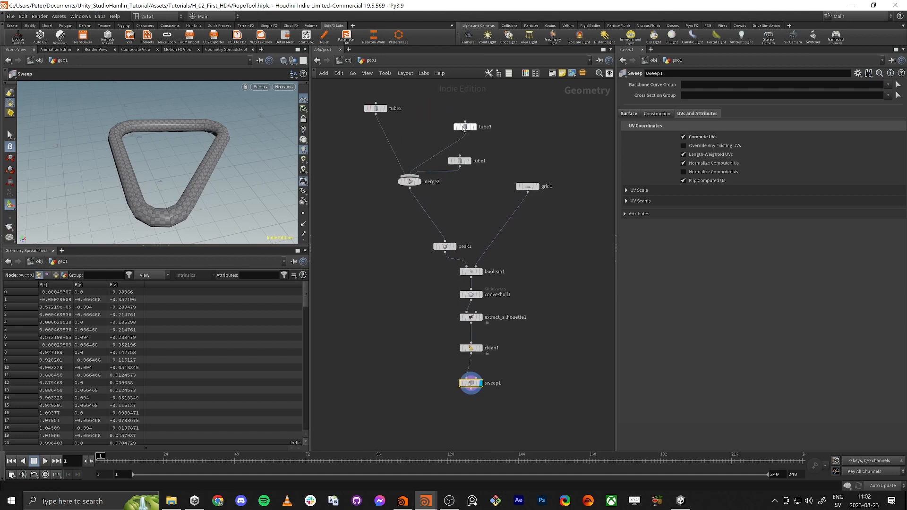
pyautogui.moveTo(465, 127); pyautogui.dragTo(441, 118)
pyautogui.moveTo(459, 161); pyautogui.dragTo(482, 128)
# - Collapse the nodes from peak1 through sweep1 into a subnetwork and place it closer beneath merge2 and grid1
pyautogui.moveTo(383, 208); pyautogui.dragTo(564, 104)
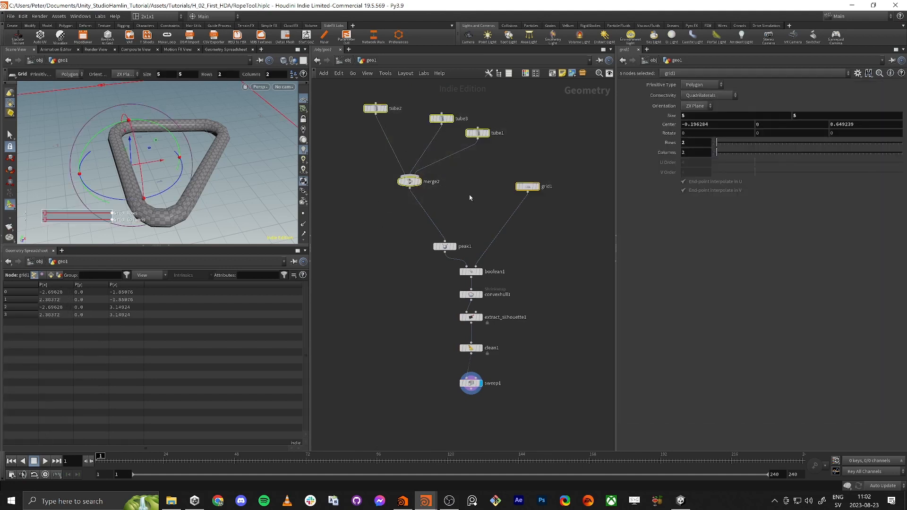
pyautogui.click(405, 241)
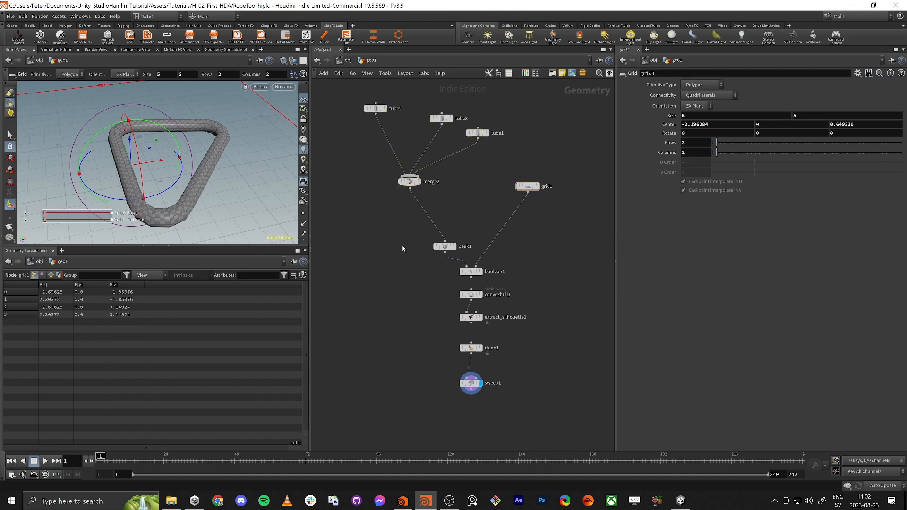
pyautogui.moveTo(359, 225); pyautogui.dragTo(574, 411)
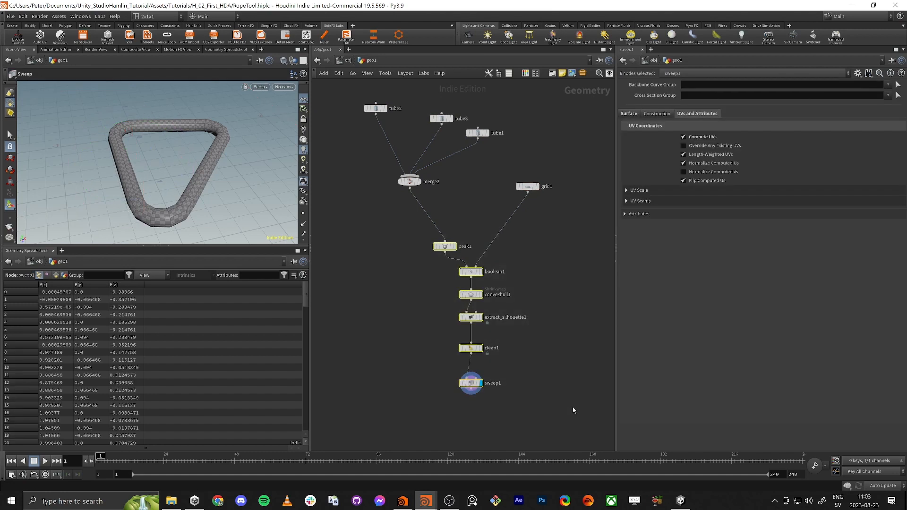
pyautogui.click(584, 72)
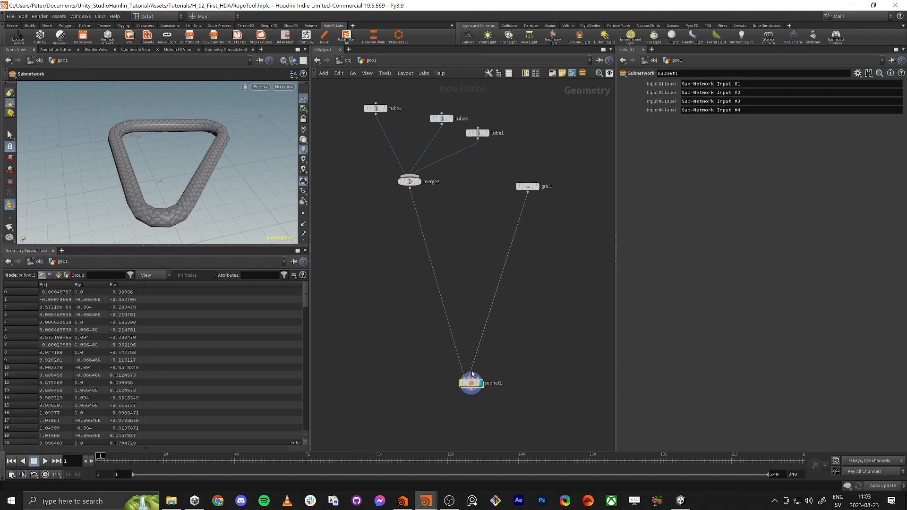
pyautogui.moveTo(472, 381); pyautogui.dragTo(464, 297)
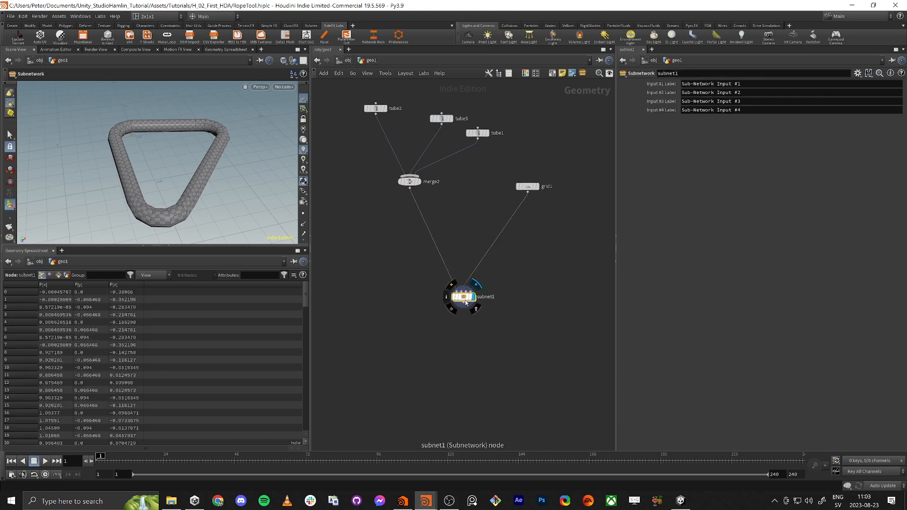
# - Rename the new subnetwork RopeTool
pyautogui.scroll(3, 473, 298)
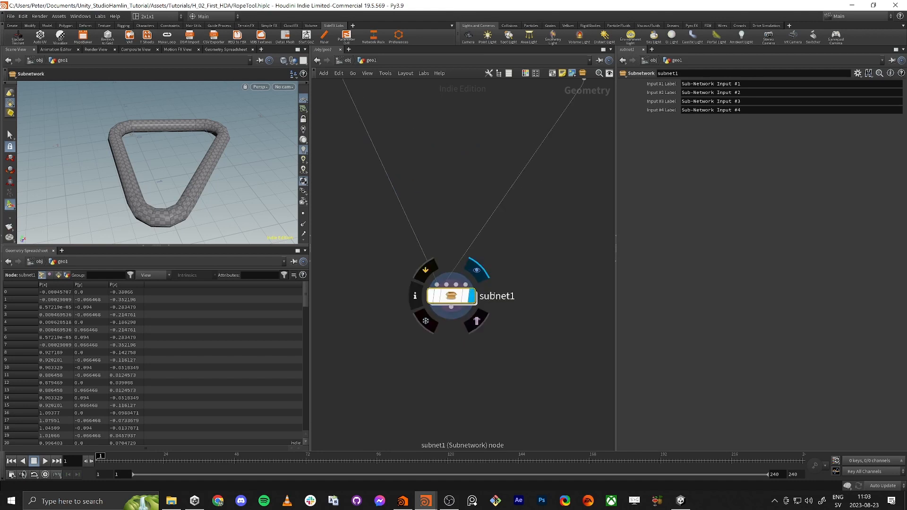
pyautogui.doubleClick(493, 295)
pyautogui.write('RopeTool')
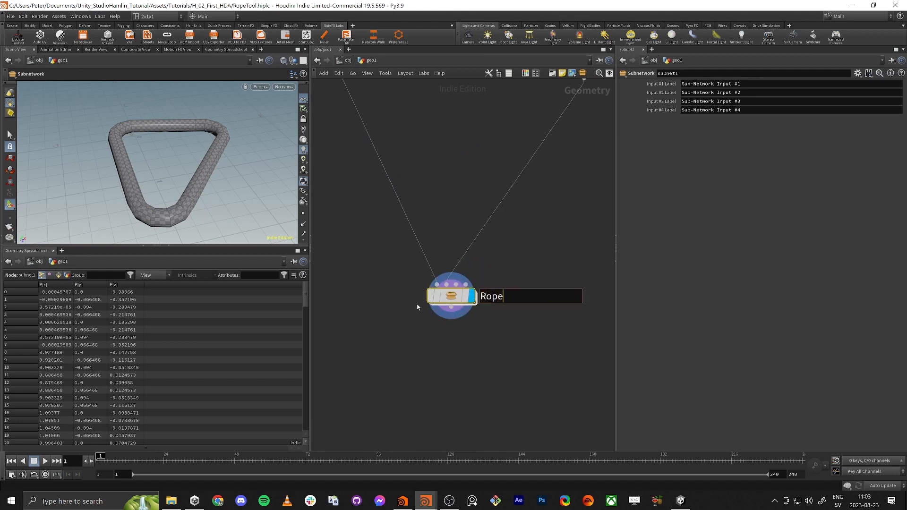
pyautogui.press('Return')
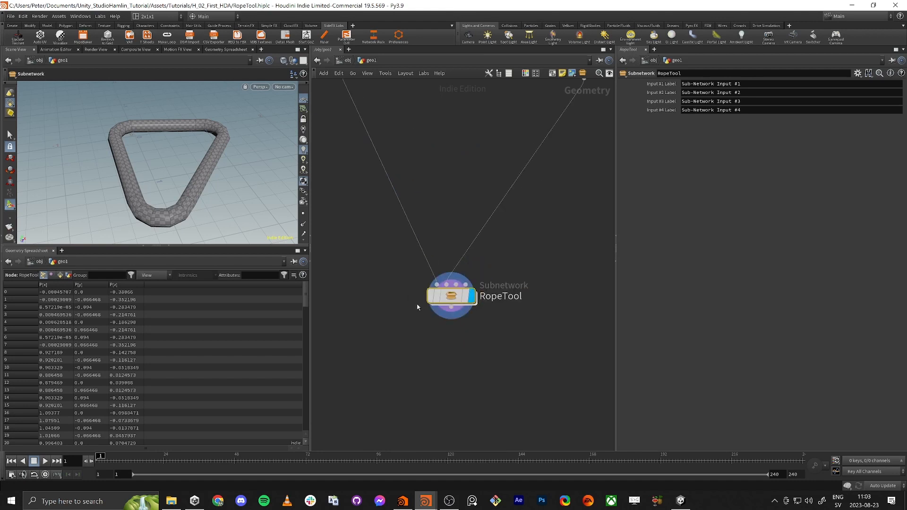
# - Inside the RopeTool subnetwork, move the unused inputs 3 and 4 aside and arrange inputs 1 and 2 above the node chain
pyautogui.doubleClick(450, 299)
pyautogui.moveTo(472, 283); pyautogui.dragTo(522, 262, button='middle')
pyautogui.moveTo(400, 168); pyautogui.dragTo(404, 149)
pyautogui.moveTo(583, 182); pyautogui.dragTo(445, 265, button='middle')
pyautogui.moveTo(417, 230); pyautogui.dragTo(492, 191)
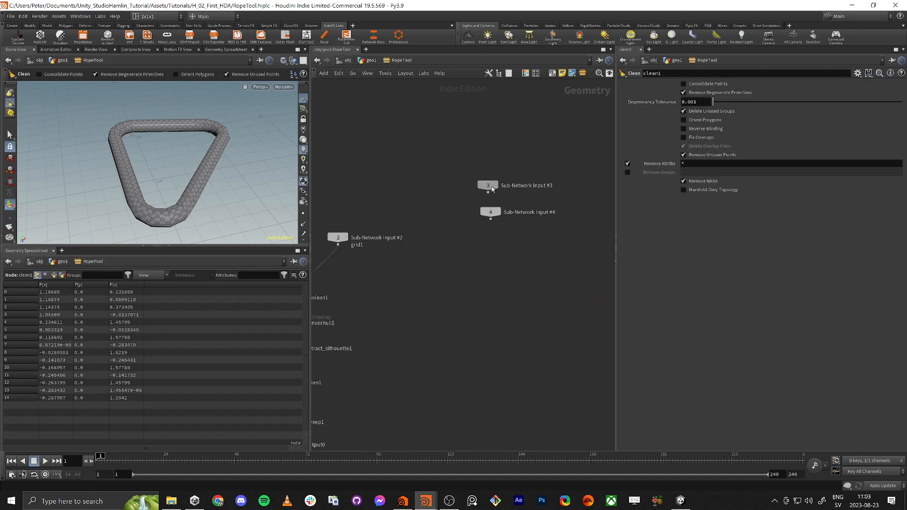
pyautogui.moveTo(443, 264); pyautogui.dragTo(650, 258, button='middle')
pyautogui.moveTo(471, 226); pyautogui.dragTo(462, 205)
pyautogui.moveTo(545, 233); pyautogui.dragTo(552, 203)
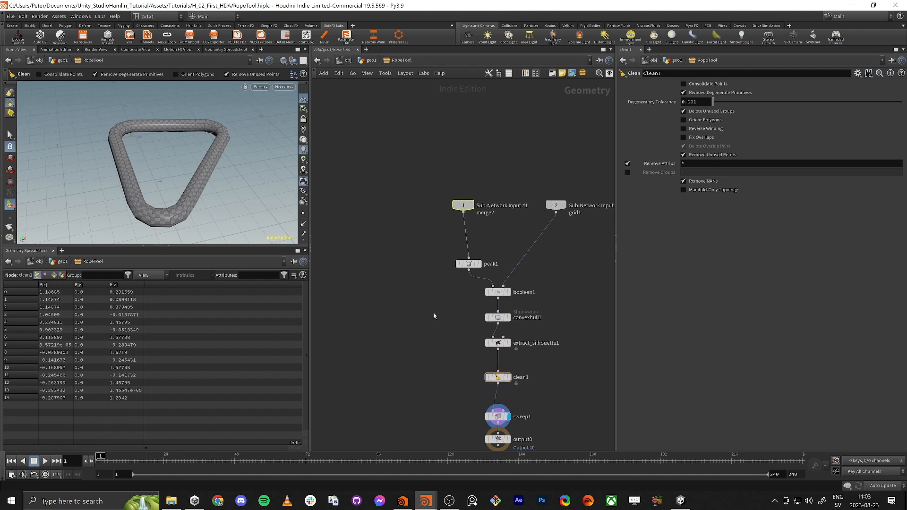
pyautogui.moveTo(407, 340); pyautogui.dragTo(394, 291, button='middle')
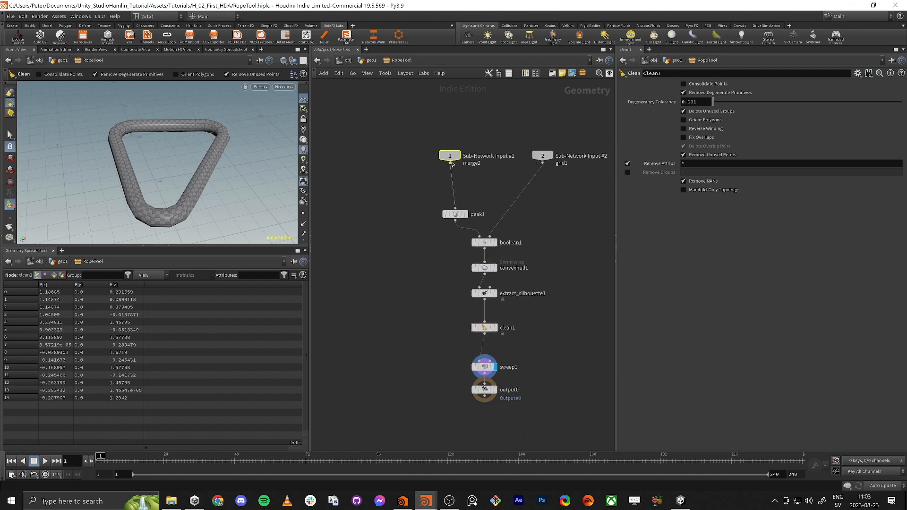
pyautogui.moveTo(450, 160); pyautogui.dragTo(436, 166)
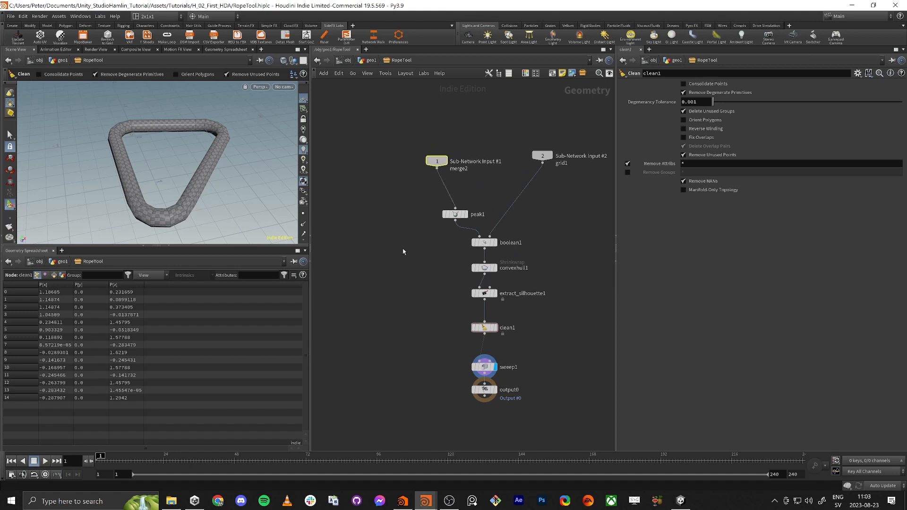
# - Separate output0 from sweep1 and rewire it to take its input directly from clean1
pyautogui.scroll(3, 502, 404)
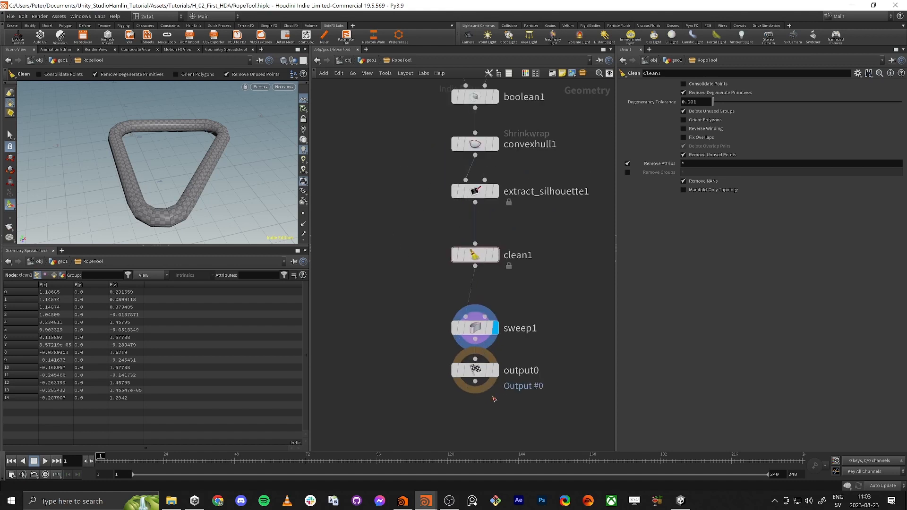
pyautogui.moveTo(476, 376); pyautogui.dragTo(476, 394)
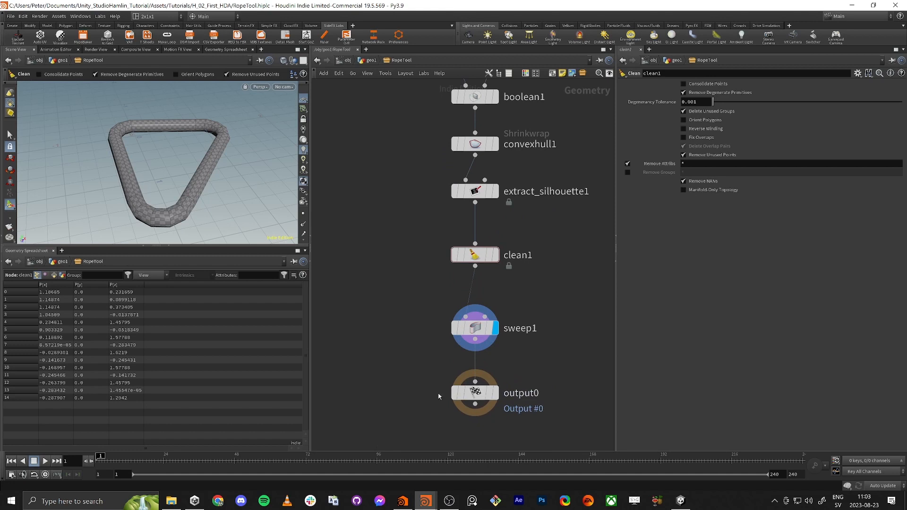
pyautogui.moveTo(427, 370); pyautogui.dragTo(425, 309, button='middle')
pyautogui.moveTo(475, 332)
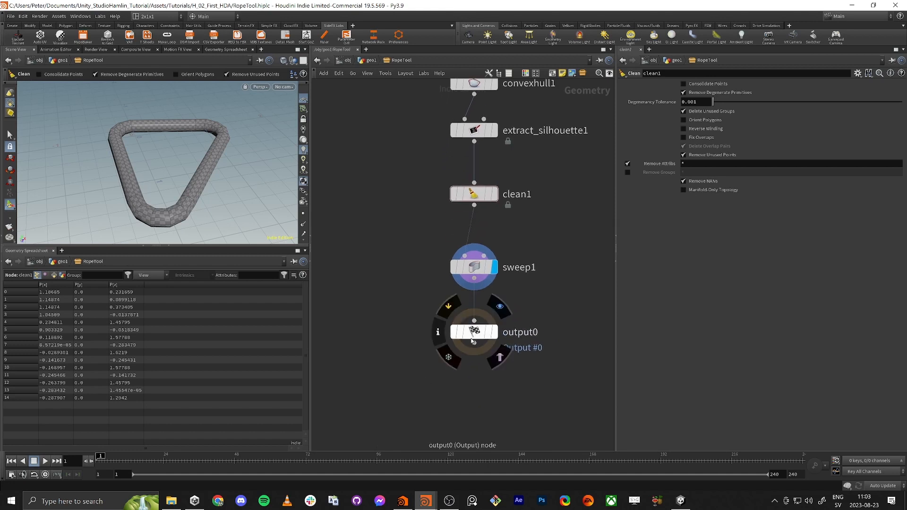
pyautogui.moveTo(472, 341); pyautogui.dragTo(556, 339)
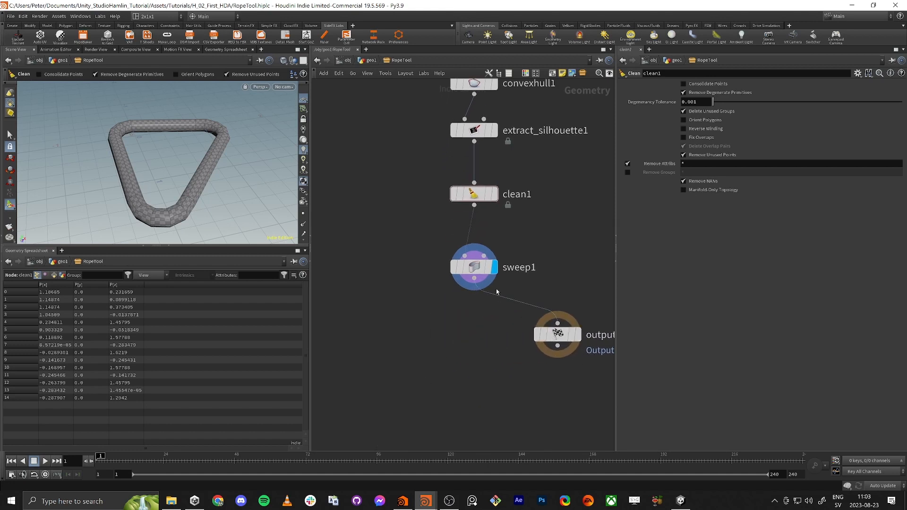
pyautogui.moveTo(474, 268); pyautogui.dragTo(442, 302)
pyautogui.moveTo(475, 206); pyautogui.dragTo(556, 323)
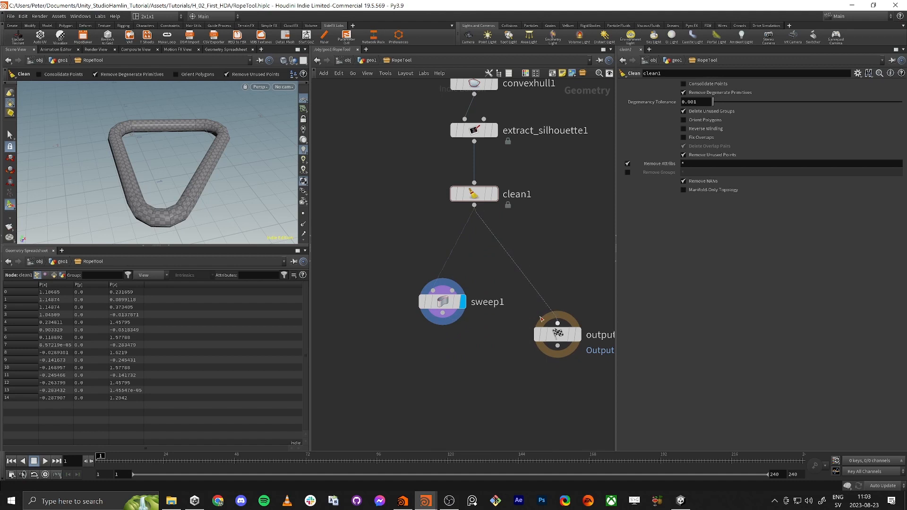
pyautogui.moveTo(459, 304); pyautogui.dragTo(467, 272)
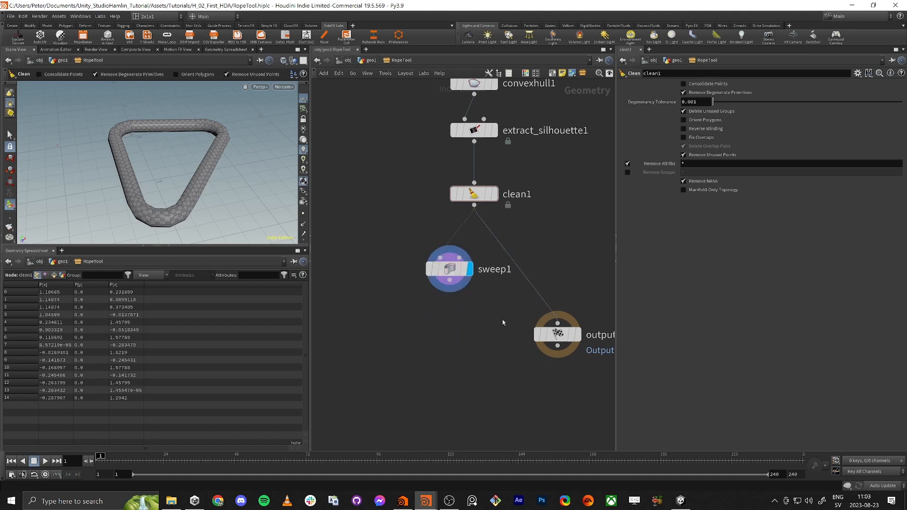
# - Display the output0 node, feed it from sweep1, and lay out the subnetwork's nodes automatically
pyautogui.click(577, 335)
pyautogui.click(556, 334)
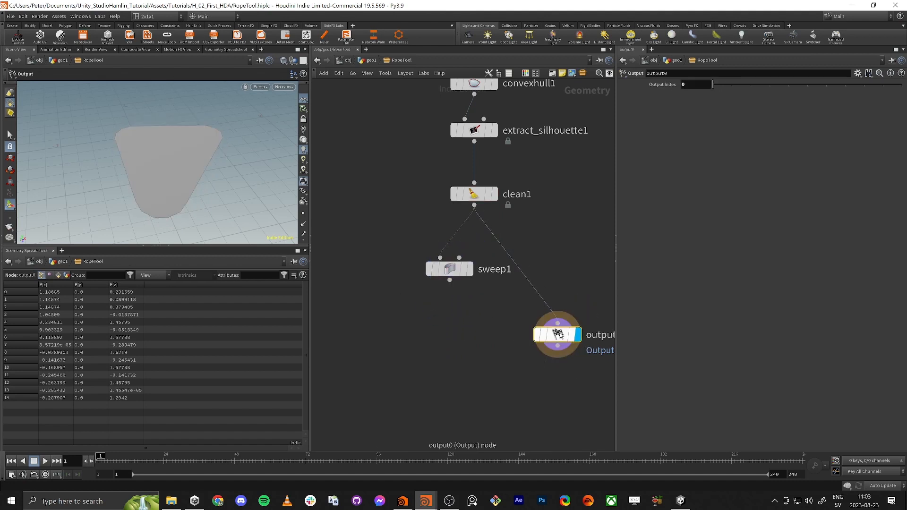
pyautogui.moveTo(476, 358); pyautogui.dragTo(422, 352, button='middle')
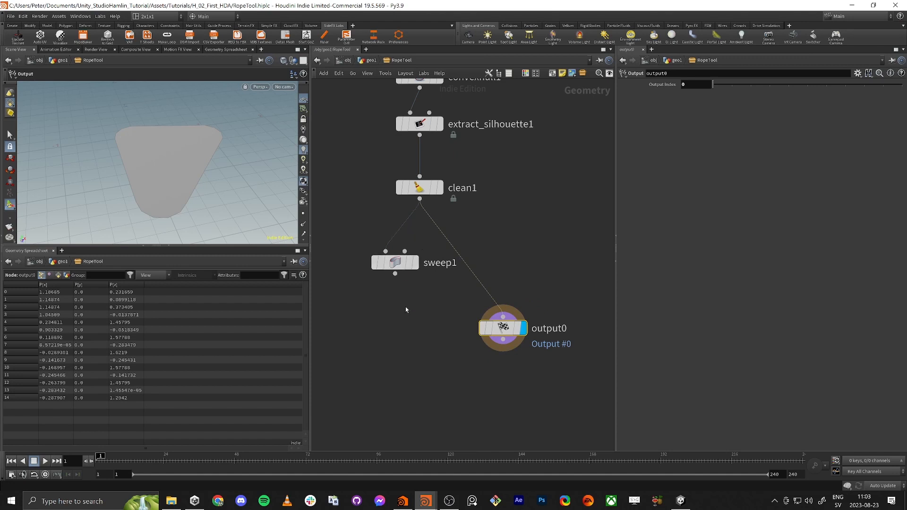
pyautogui.moveTo(395, 273); pyautogui.dragTo(422, 343)
pyautogui.press('l')
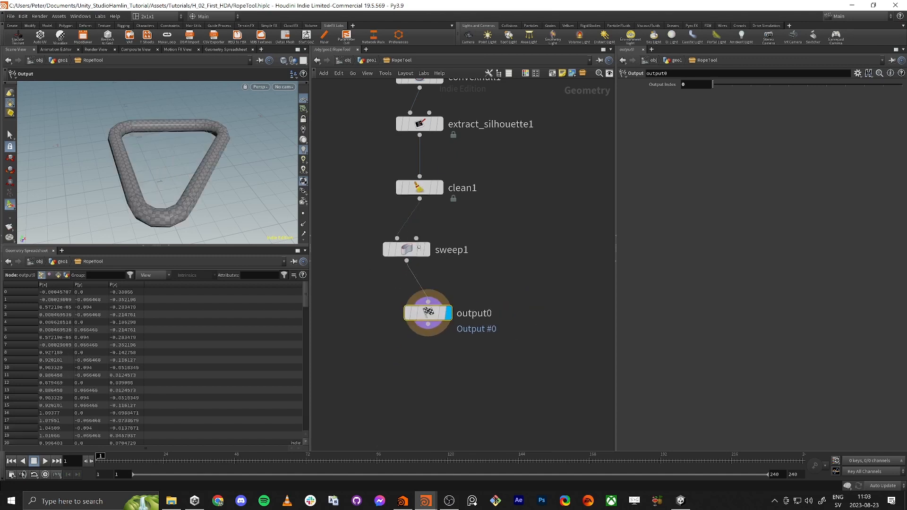
# - Return to the geo1 level and label RopeTool's first input Cylinders and its second input Plane
pyautogui.scroll(-5, 540, 315)
pyautogui.press('u')
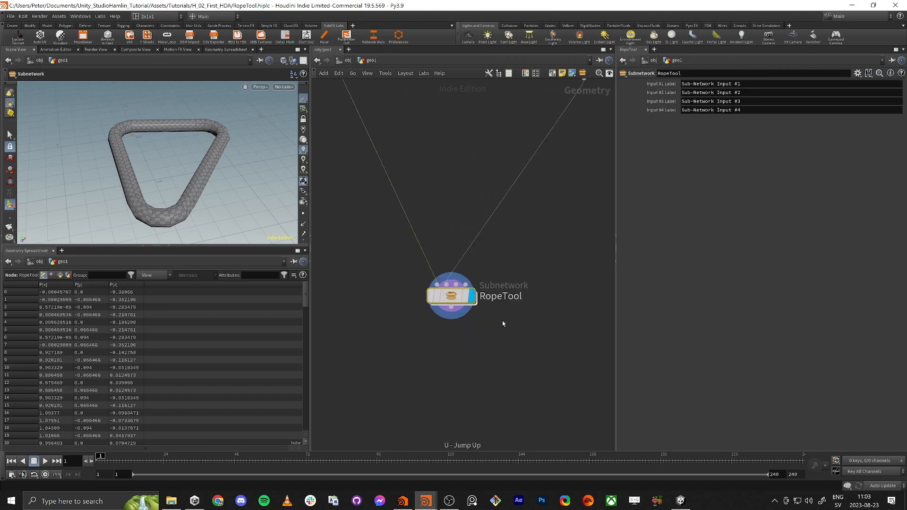
pyautogui.moveTo(502, 325)
pyautogui.mouseDown()
pyautogui.moveTo(492, 318)
pyautogui.moveTo(498, 322)
pyautogui.mouseUp()
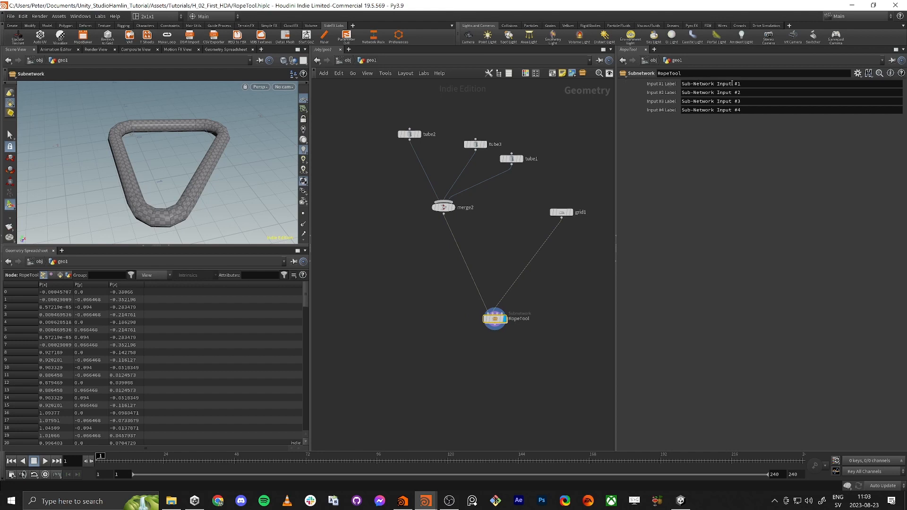
pyautogui.moveTo(756, 84); pyautogui.dragTo(680, 85)
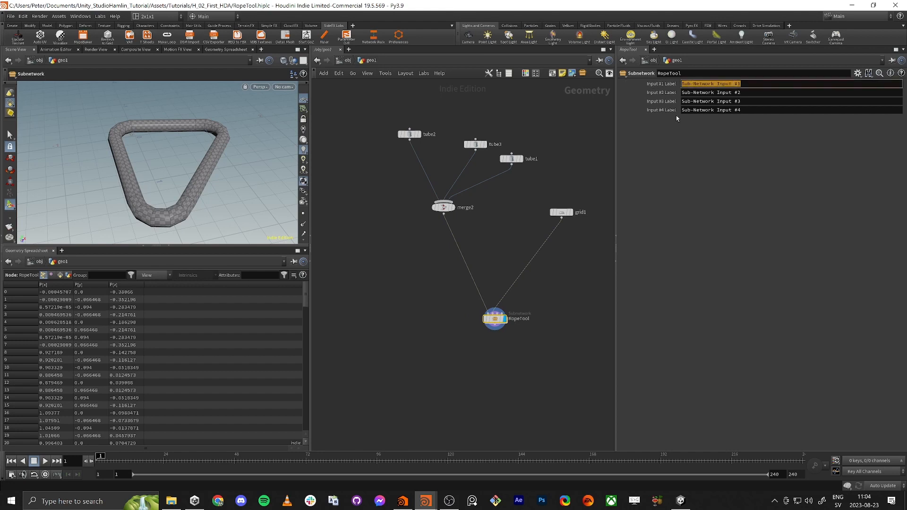
pyautogui.write('Cylinders')
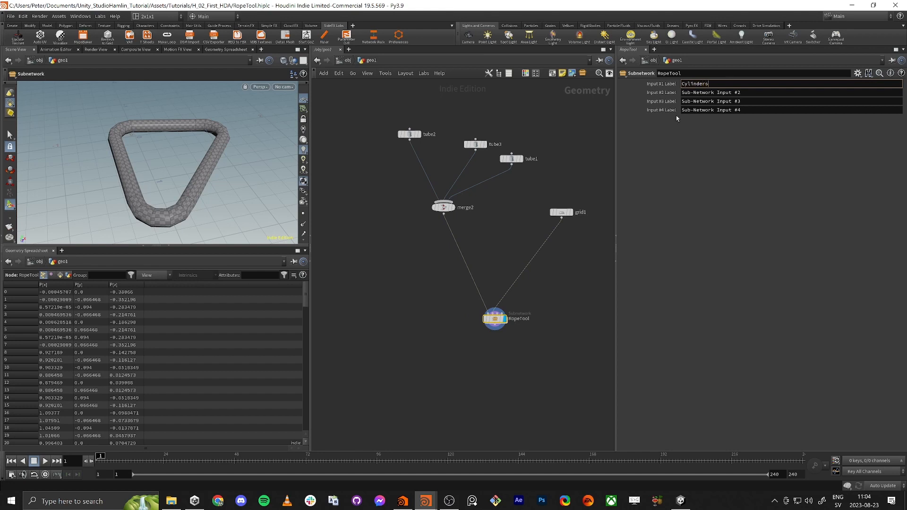
pyautogui.press('Tab')
pyautogui.write('Plane')
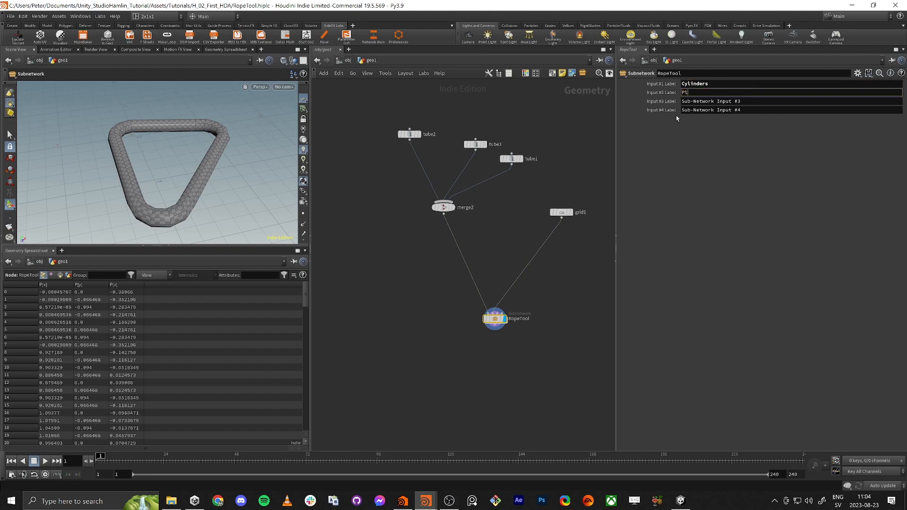
pyautogui.press('Return')
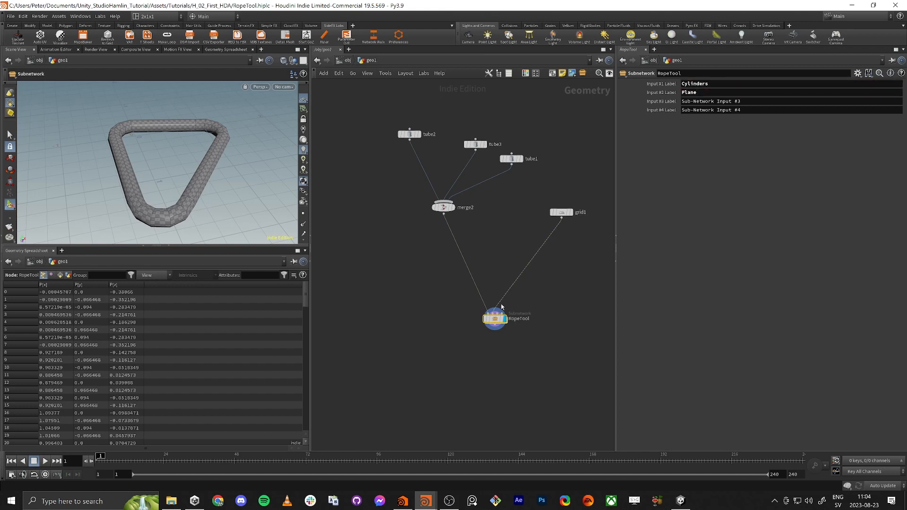
# - Start creating a new digital asset from the RopeTool subnetwork
pyautogui.moveTo(426, 335); pyautogui.dragTo(395, 330, button='middle')
pyautogui.moveTo(467, 319)
pyautogui.mouseDown()
pyautogui.moveTo(481, 326)
pyautogui.moveTo(474, 323)
pyautogui.mouseUp()
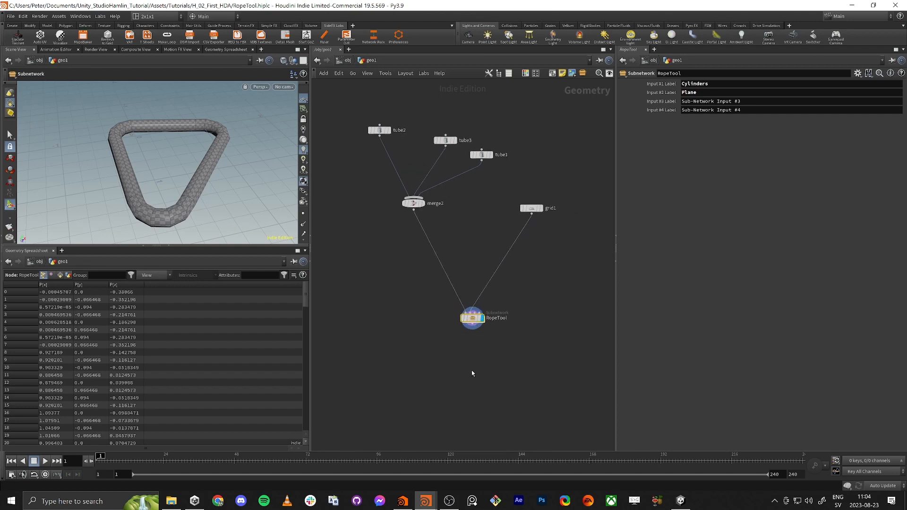
pyautogui.scroll(4, 520, 368)
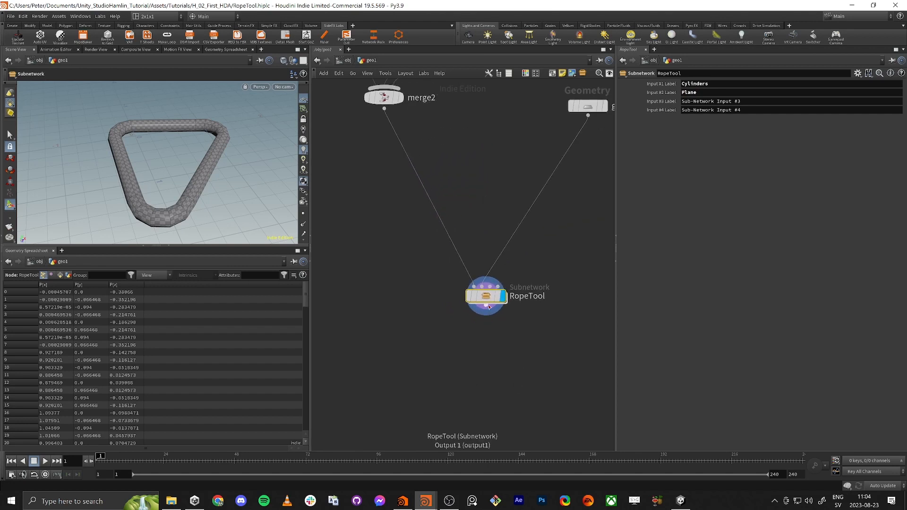
pyautogui.rightClick(488, 300)
pyautogui.moveTo(540, 431)
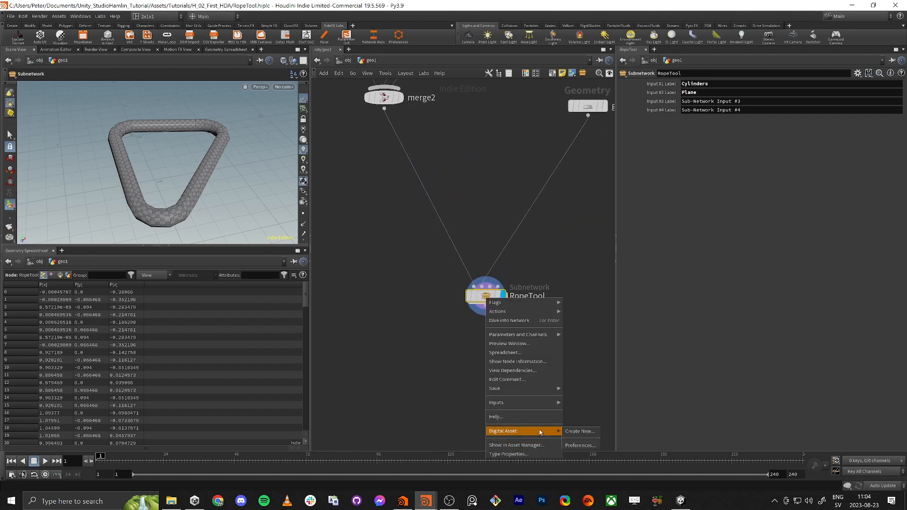
pyautogui.click(579, 431)
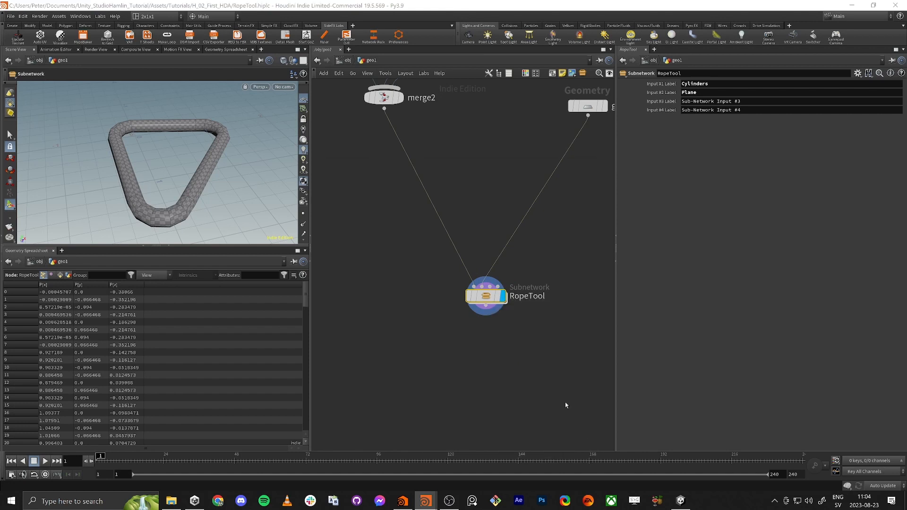
pyautogui.moveTo(496, 166); pyautogui.dragTo(388, 157)
pyautogui.click(273, 180)
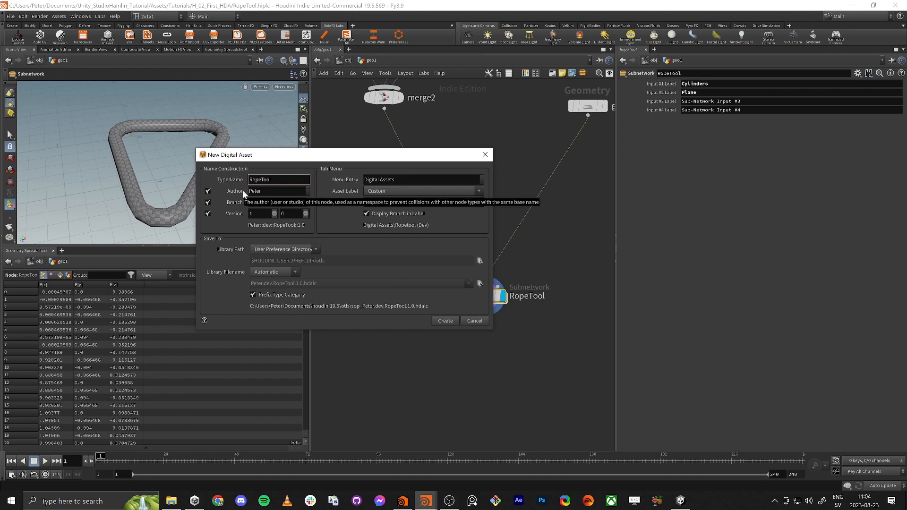
# - Exclude the author and version from the new asset's type name
pyautogui.click(208, 191)
pyautogui.click(207, 191)
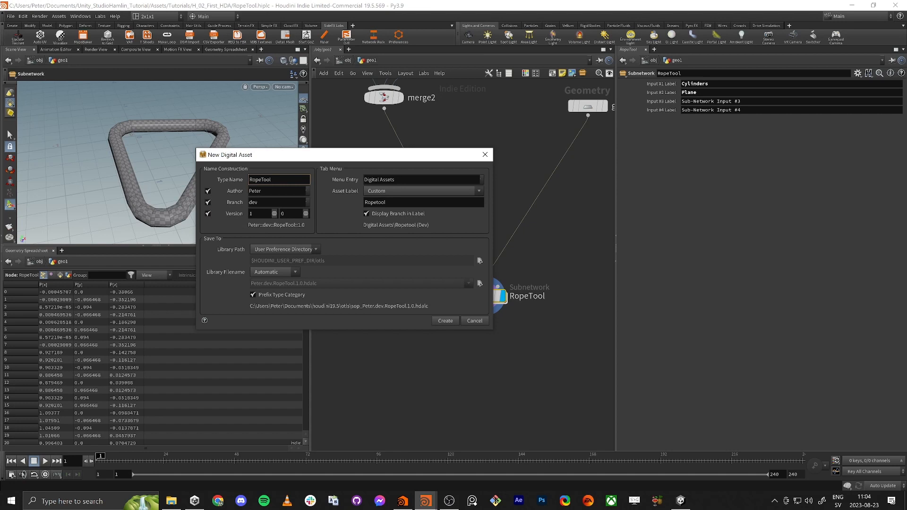
pyautogui.click(208, 191)
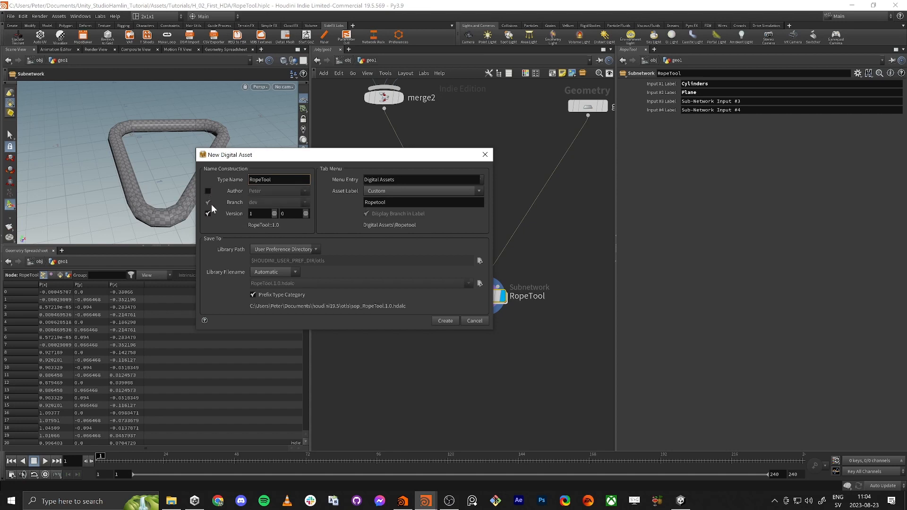
pyautogui.click(208, 213)
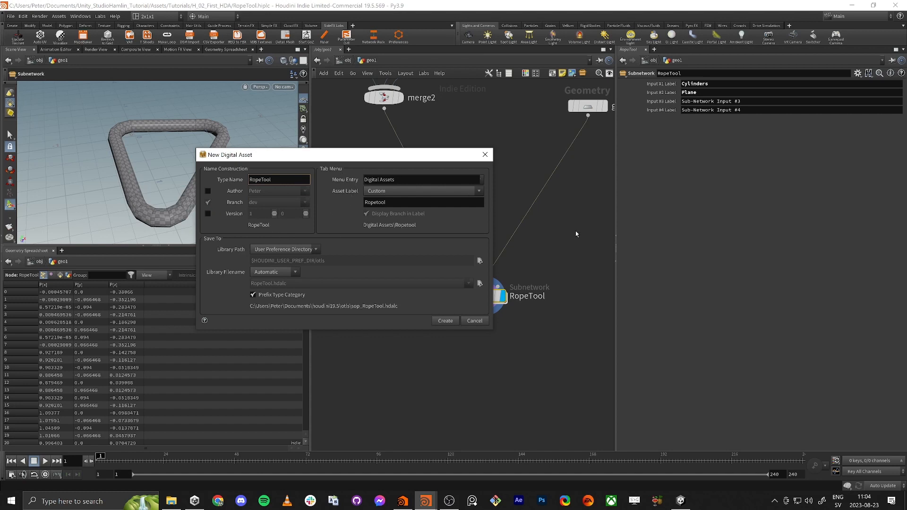
# - Check the node menu's Digital Assets category against the Menu Entry setting of the new asset
pyautogui.press('Tab')
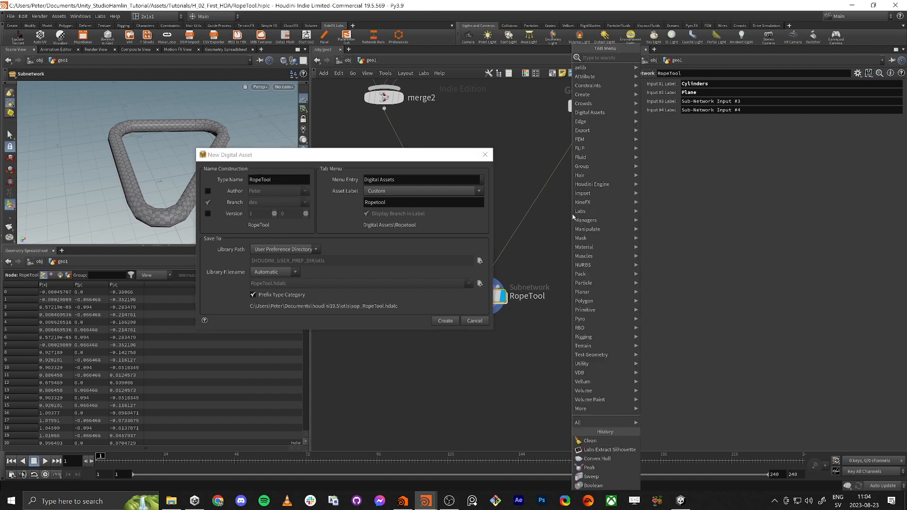
pyautogui.moveTo(611, 114)
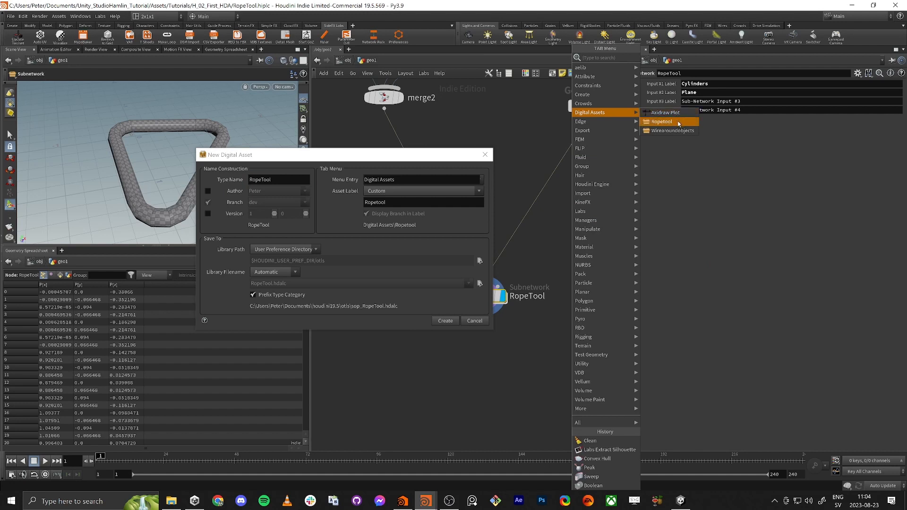
pyautogui.click(667, 122)
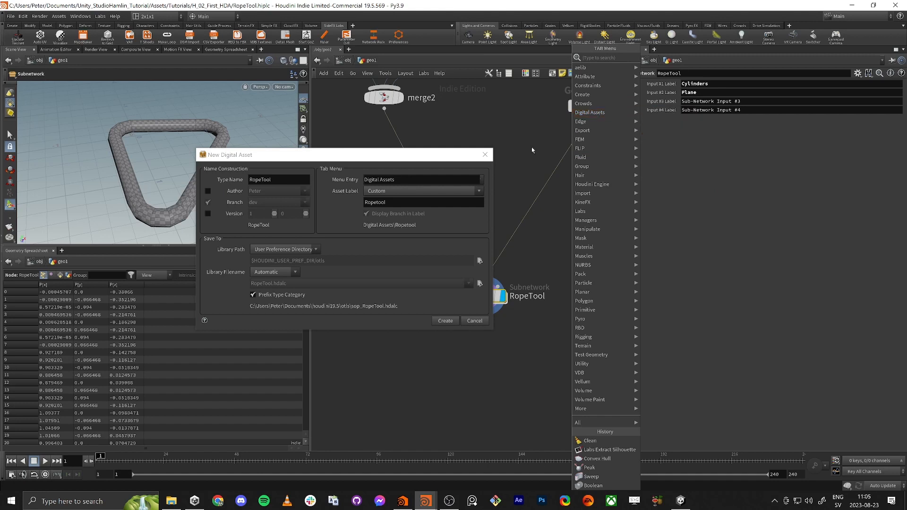
pyautogui.click(421, 180)
pyautogui.moveTo(415, 179); pyautogui.dragTo(364, 179)
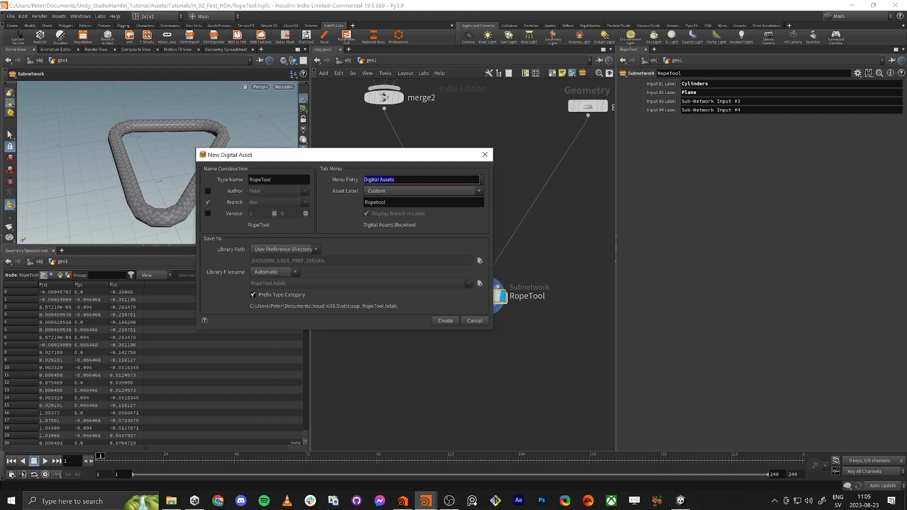
pyautogui.click(416, 180)
# - Set the new asset's type name to RopeCylinderTool
pyautogui.moveTo(284, 180); pyautogui.dragTo(185, 182)
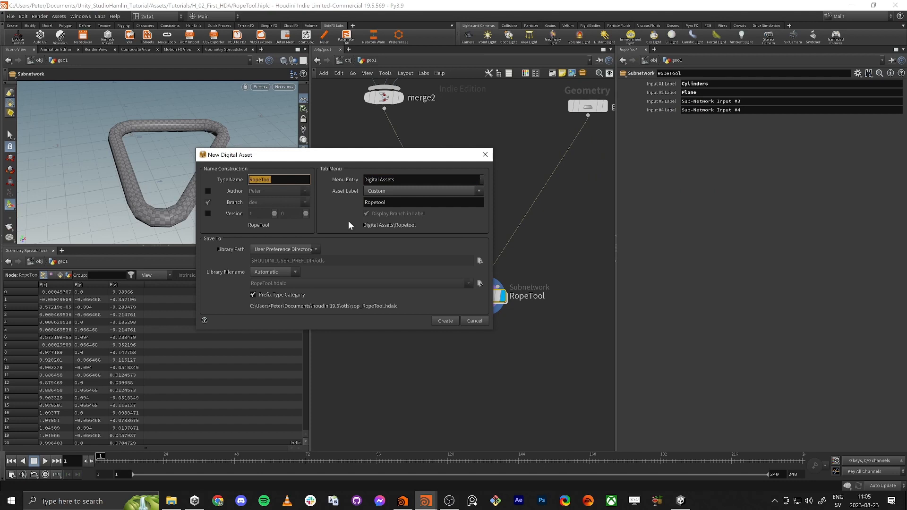
pyautogui.write('RopeCylinderTool')
pyautogui.press('Tab')
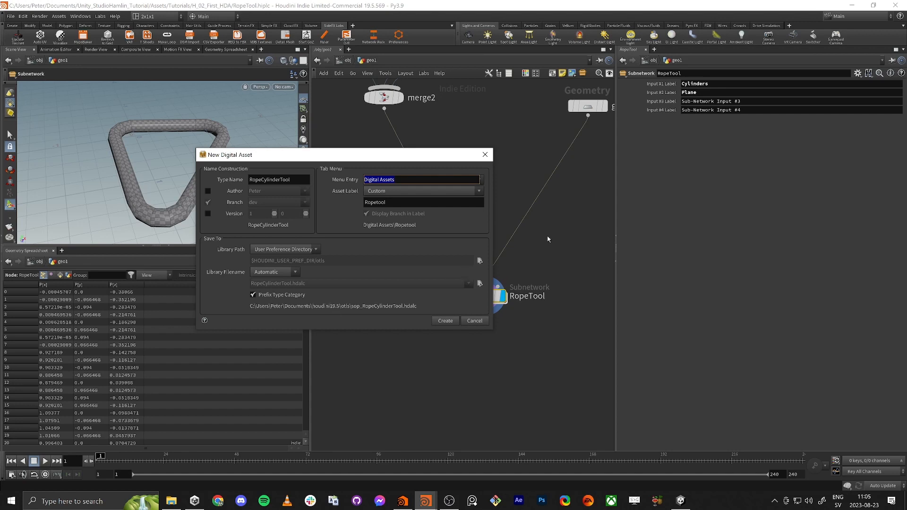
pyautogui.moveTo(547, 239); pyautogui.dragTo(561, 242, button='right')
pyautogui.press('Tab')
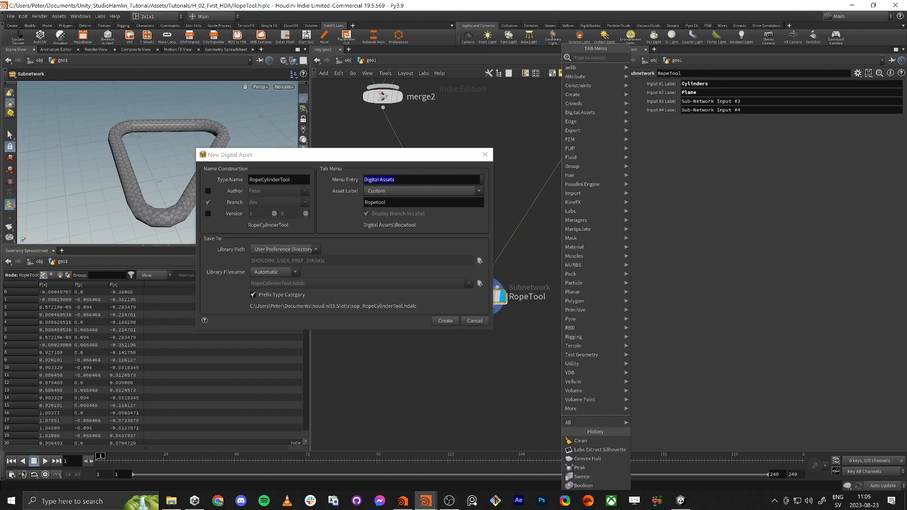
# - Replace the asset label with RopeCylinderTool and create the asset, saving it despite the external reference warning
pyautogui.moveTo(298, 180); pyautogui.dragTo(236, 178)
pyautogui.hotkey('ctrl', 'c')
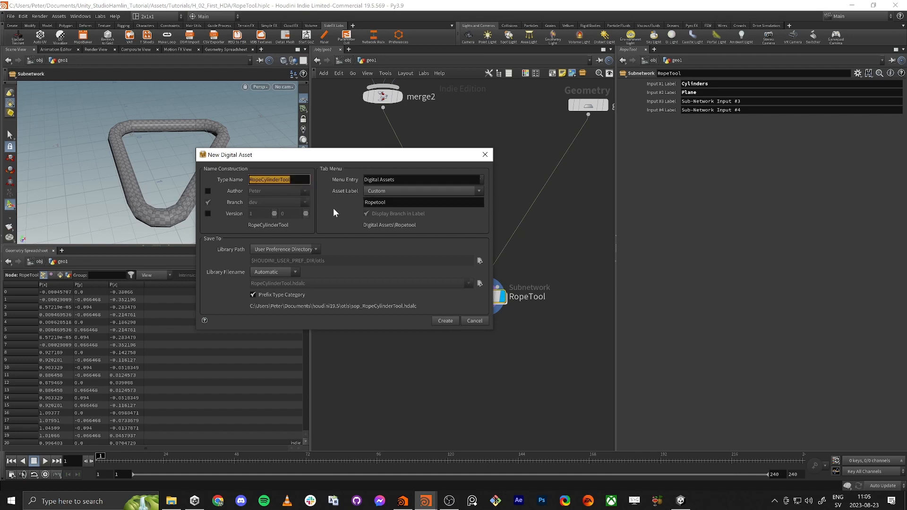
pyautogui.click(425, 202)
pyautogui.hotkey('ctrl', 'v')
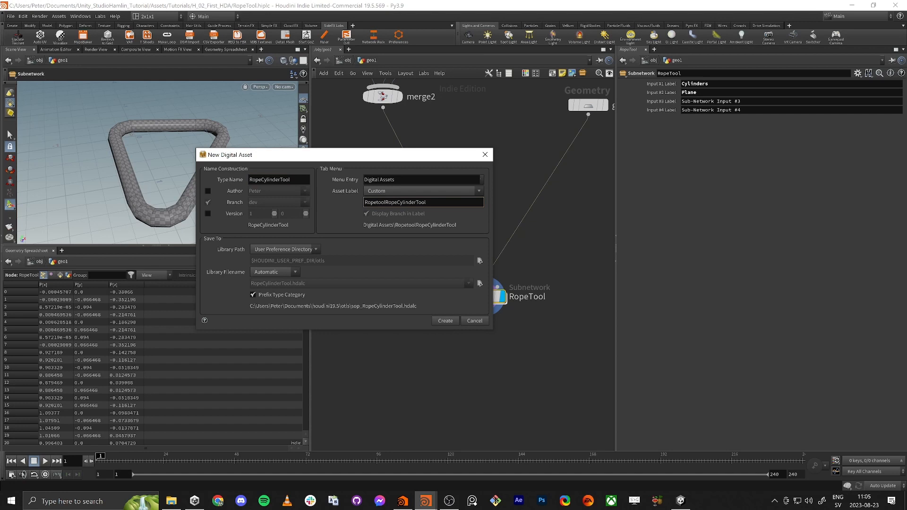
pyautogui.moveTo(364, 202); pyautogui.dragTo(428, 203)
pyautogui.hotkey('ctrl', 'v')
pyautogui.click(442, 322)
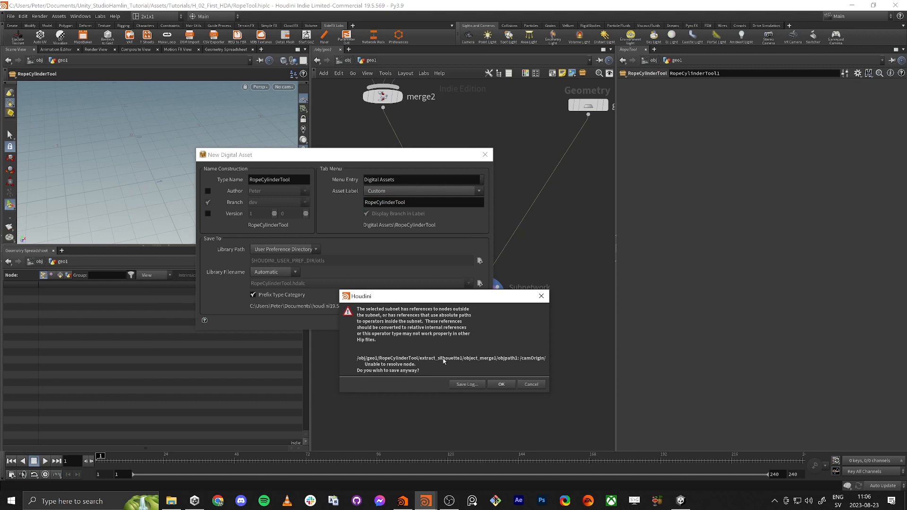
pyautogui.click(501, 384)
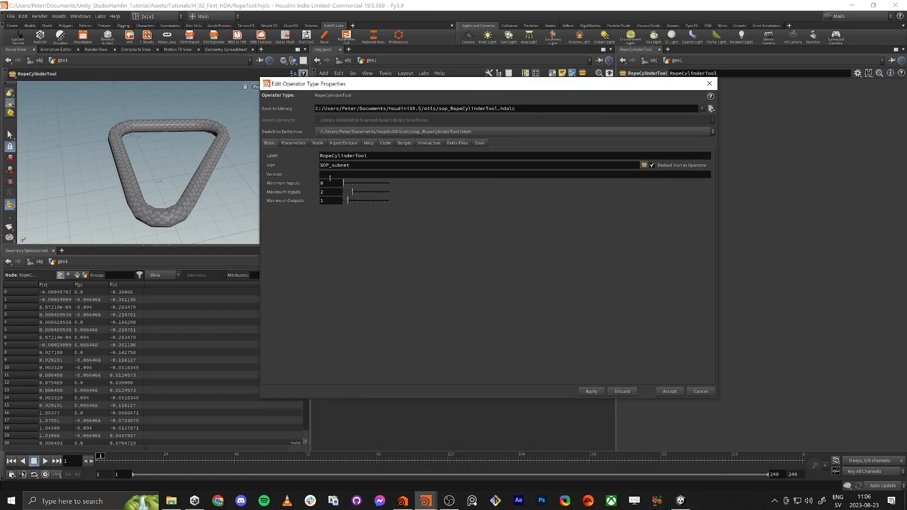
# - Look through the asset's type properties and raise its minimum number of inputs
pyautogui.click(293, 143)
pyautogui.click(317, 142)
pyautogui.click(343, 142)
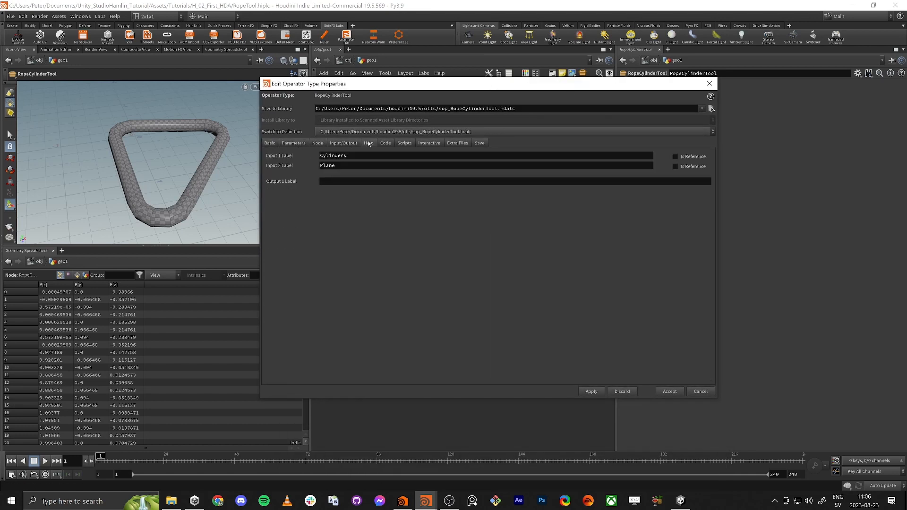
pyautogui.click(368, 143)
pyautogui.click(385, 142)
pyautogui.click(404, 142)
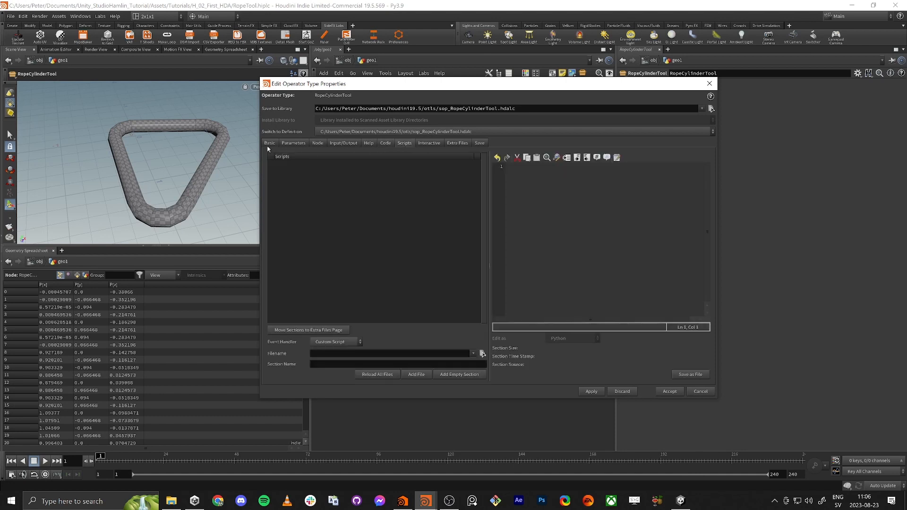
pyautogui.click(269, 143)
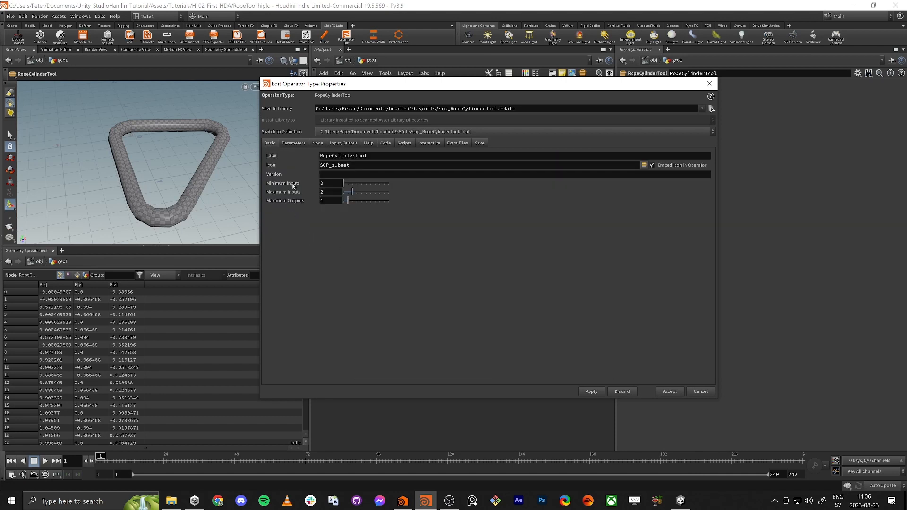
pyautogui.moveTo(343, 184); pyautogui.dragTo(352, 186)
# - Add the Radius parameter of the sweep1 node inside RopeCylinderTool to the asset's parameters under root
pyautogui.click(294, 144)
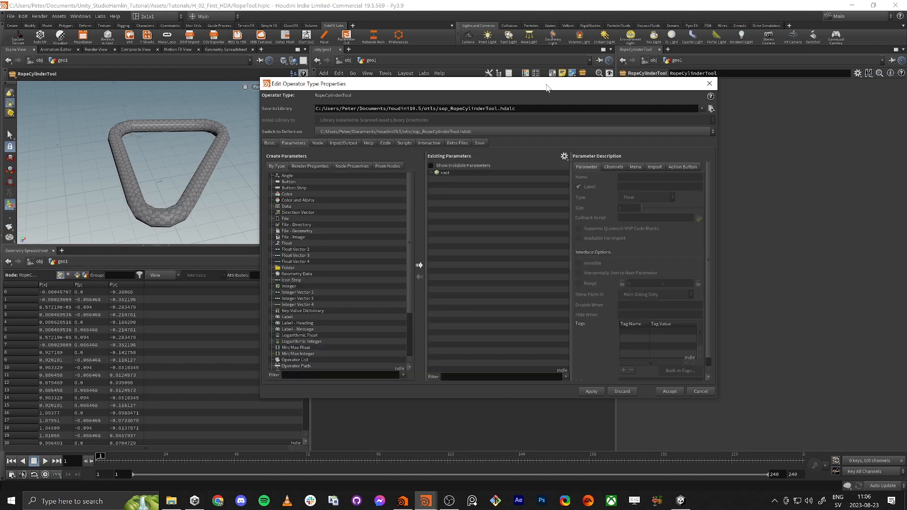
pyautogui.moveTo(543, 84); pyautogui.dragTo(291, 105)
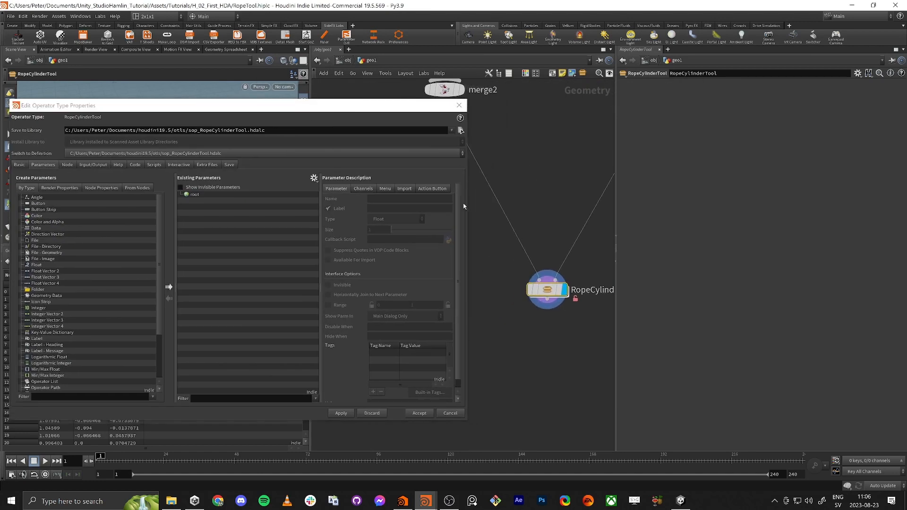
pyautogui.moveTo(392, 107); pyautogui.dragTo(412, 113)
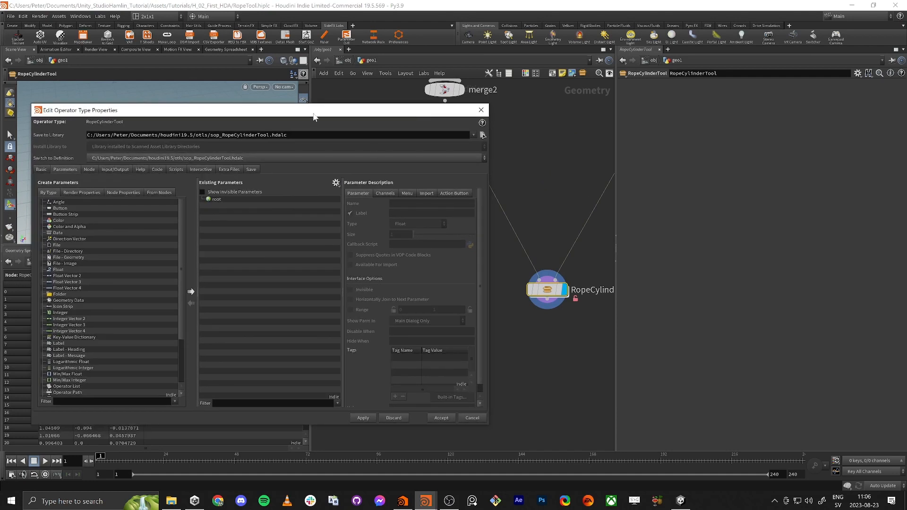
pyautogui.moveTo(314, 113); pyautogui.dragTo(308, 93)
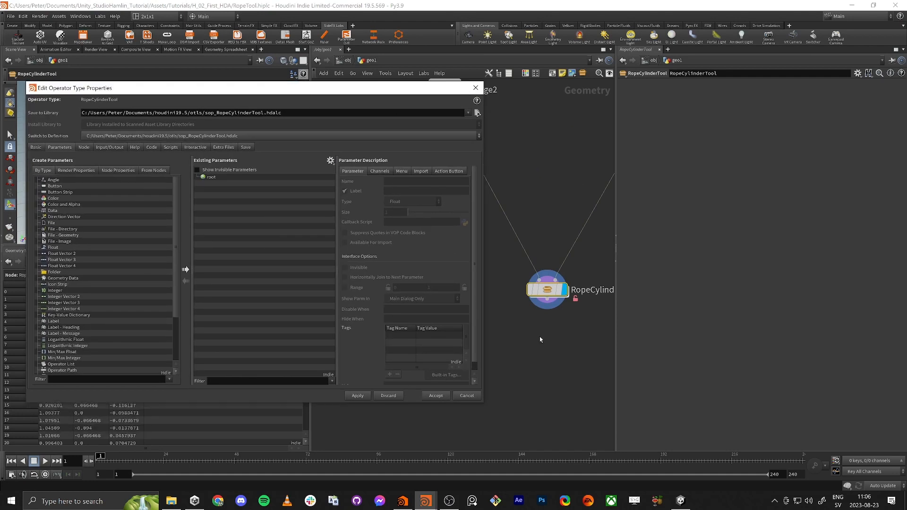
pyautogui.doubleClick(547, 290)
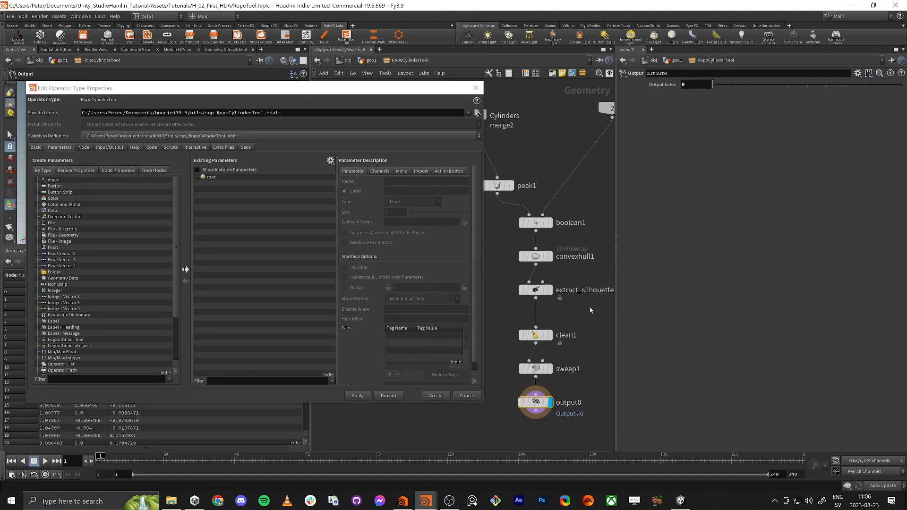
pyautogui.click(553, 343)
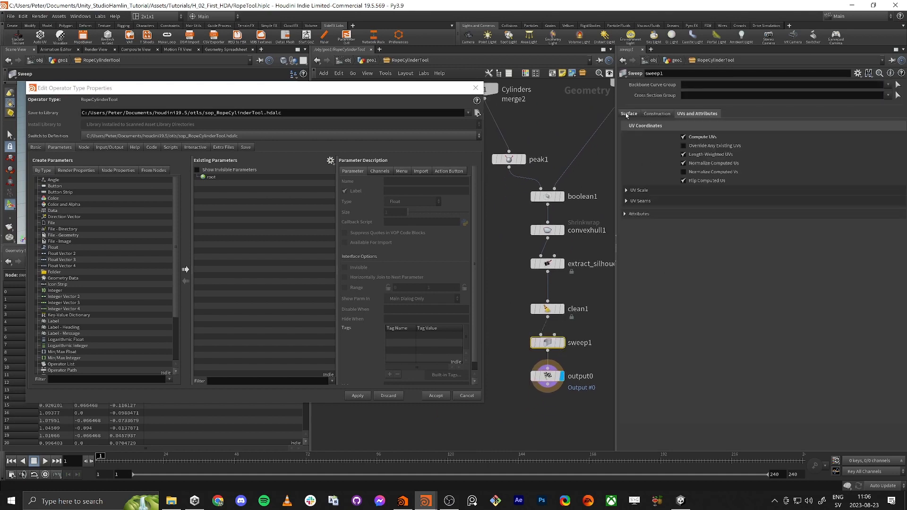
pyautogui.click(628, 114)
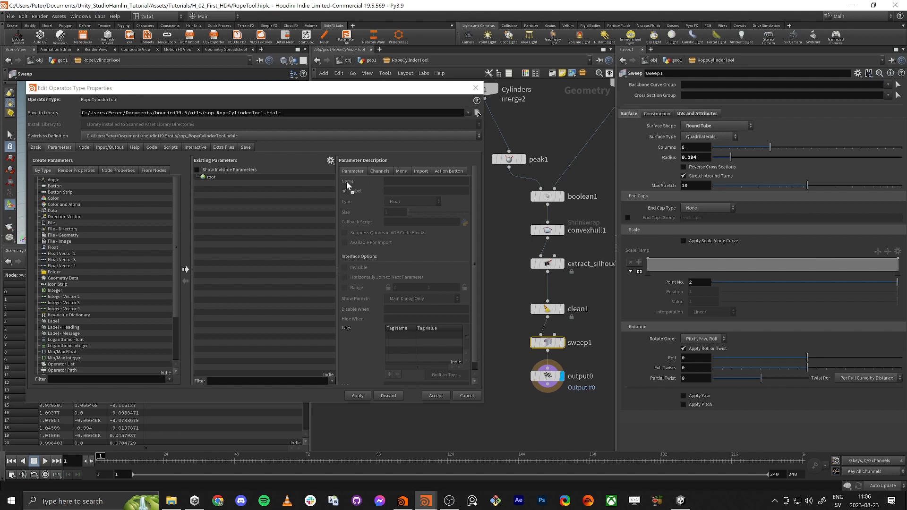
pyautogui.moveTo(267, 223); pyautogui.dragTo(267, 224)
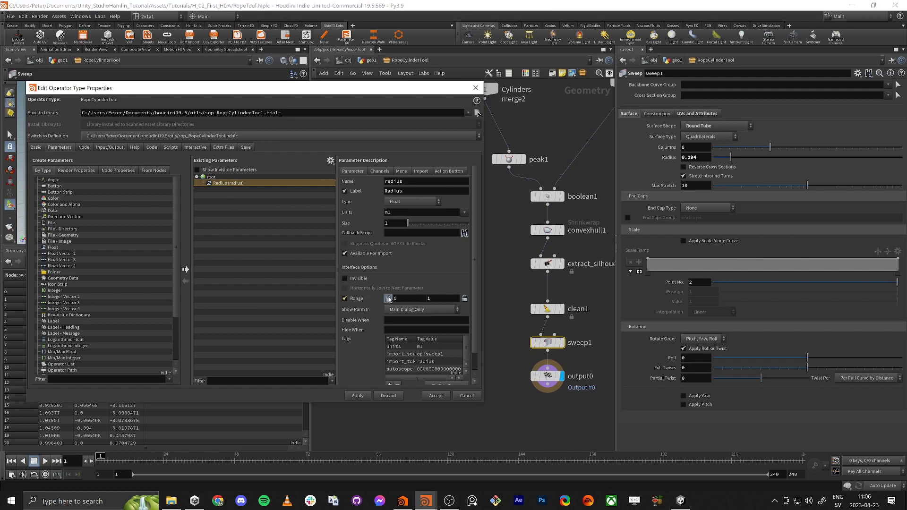
# - Lock the Radius parameter's range from 0.01 to 1 and accept the asset's properties, saving despite the reference warning
pyautogui.click(404, 300)
pyautogui.write('.01')
pyautogui.press('Return')
pyautogui.click(437, 397)
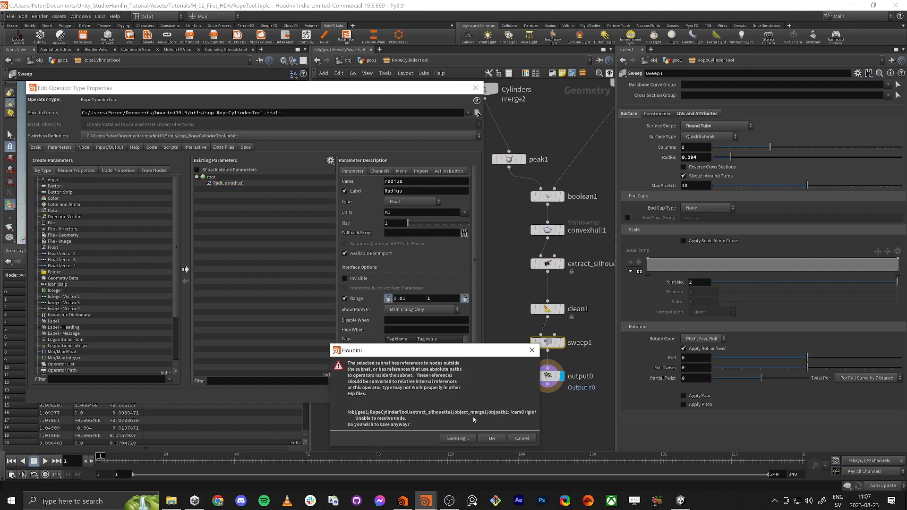
pyautogui.click(491, 439)
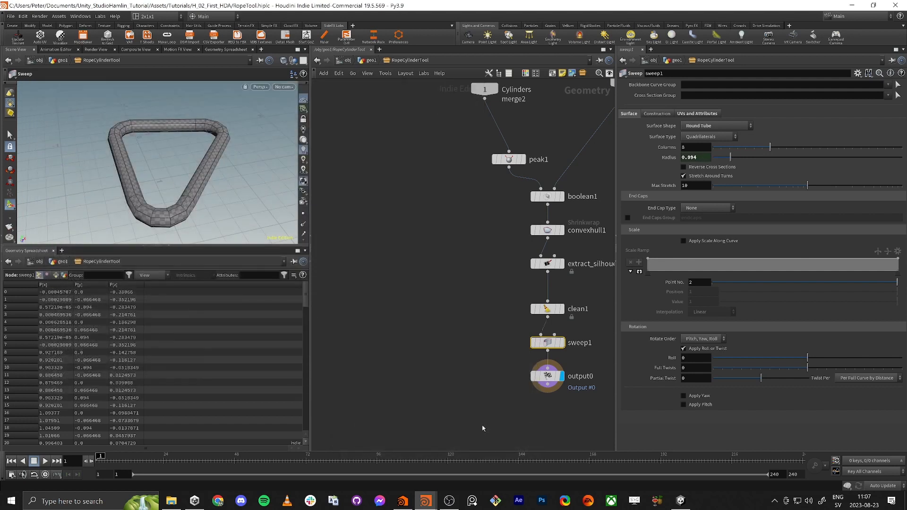
# - Return to the geo1 level and inspect the RopeCylinderTool node
pyautogui.moveTo(478, 374); pyautogui.dragTo(451, 362, button='middle')
pyautogui.scroll(-2, 450, 361)
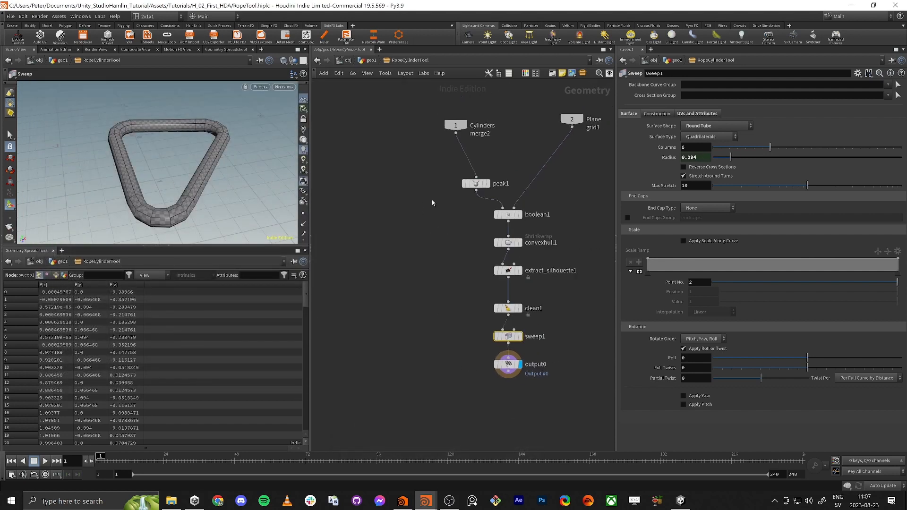
pyautogui.click(371, 60)
pyautogui.moveTo(566, 347); pyautogui.dragTo(374, 348, button='middle')
pyautogui.scroll(-2, 543, 355)
pyautogui.moveTo(450, 317); pyautogui.dragTo(563, 304, button='middle')
pyautogui.moveTo(414, 334); pyautogui.dragTo(467, 342, button='middle')
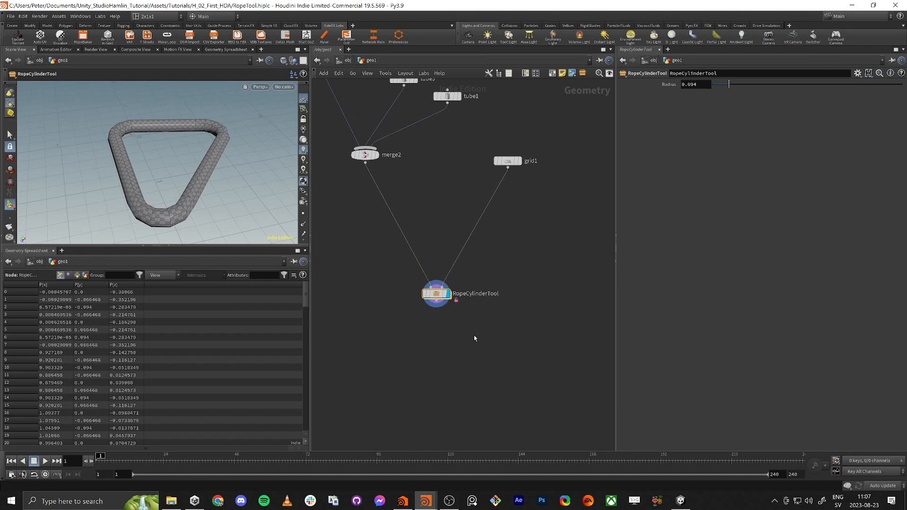
pyautogui.scroll(3, 454, 309)
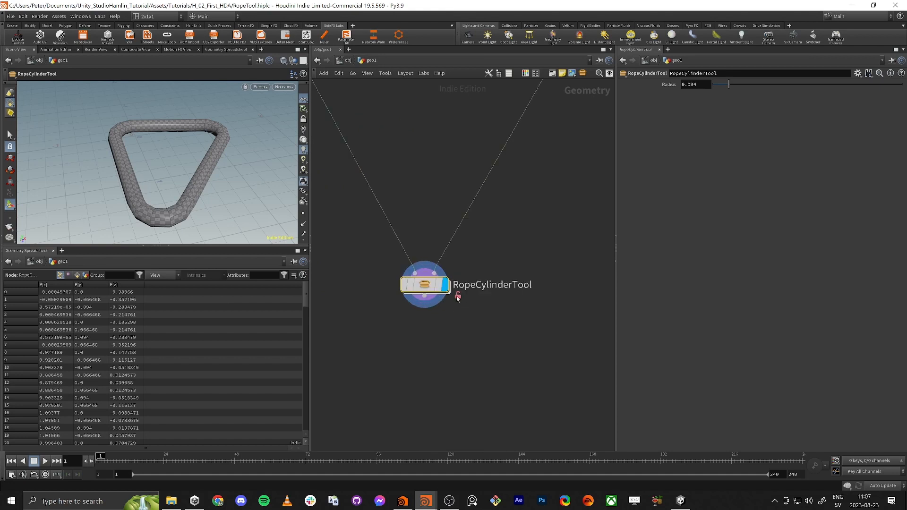
# - Place a second instance of the RopeCylinderTool digital asset beside the original in geo1
pyautogui.doubleClick(427, 285)
pyautogui.press('u')
pyautogui.moveTo(422, 285)
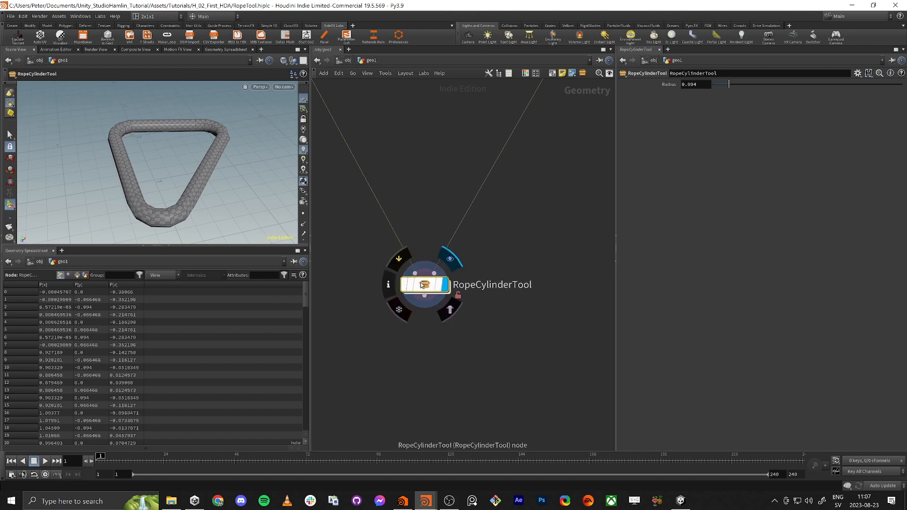
pyautogui.moveTo(553, 307); pyautogui.dragTo(419, 306, button='middle')
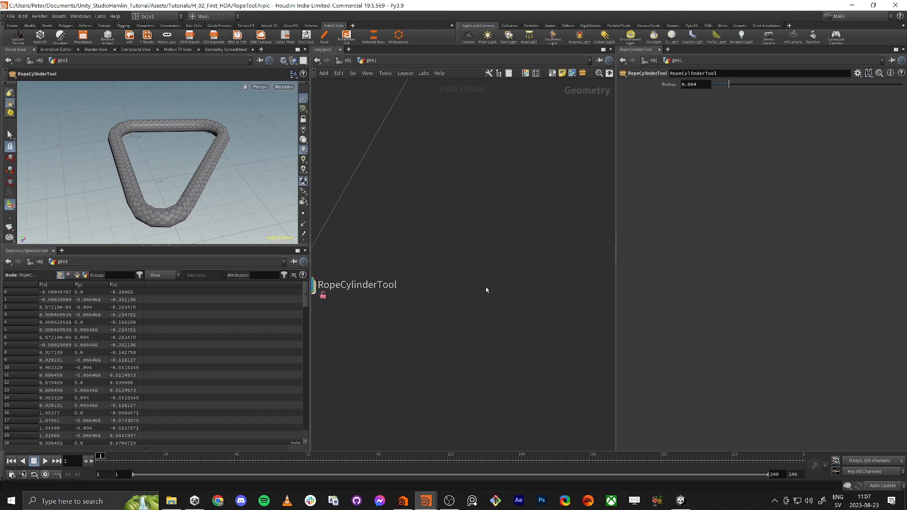
pyautogui.press('Tab')
pyautogui.moveTo(530, 113)
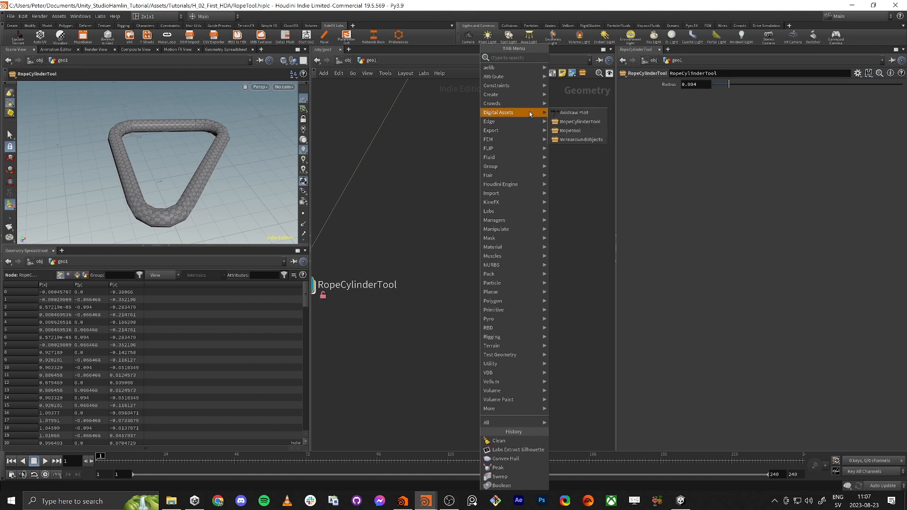
pyautogui.click(570, 124)
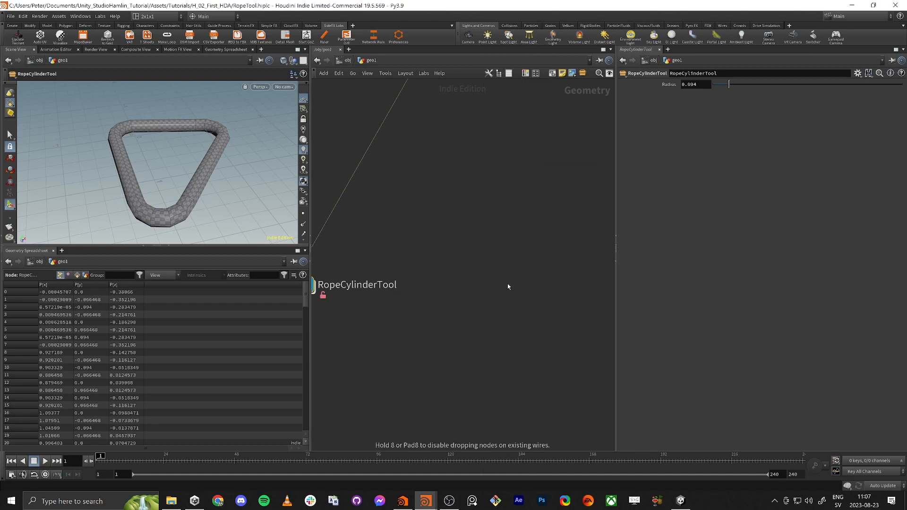
pyautogui.click(473, 311)
pyautogui.moveTo(472, 311); pyautogui.dragTo(482, 276)
pyautogui.moveTo(515, 293)
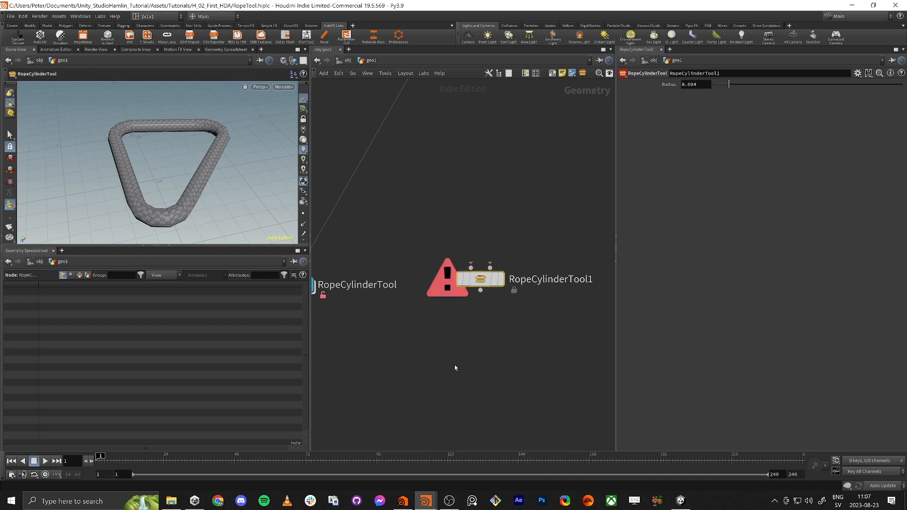
# - Compare the network inside the new RopeCylinderTool1 instance with the one inside the original RopeCylinderTool
pyautogui.press('h')
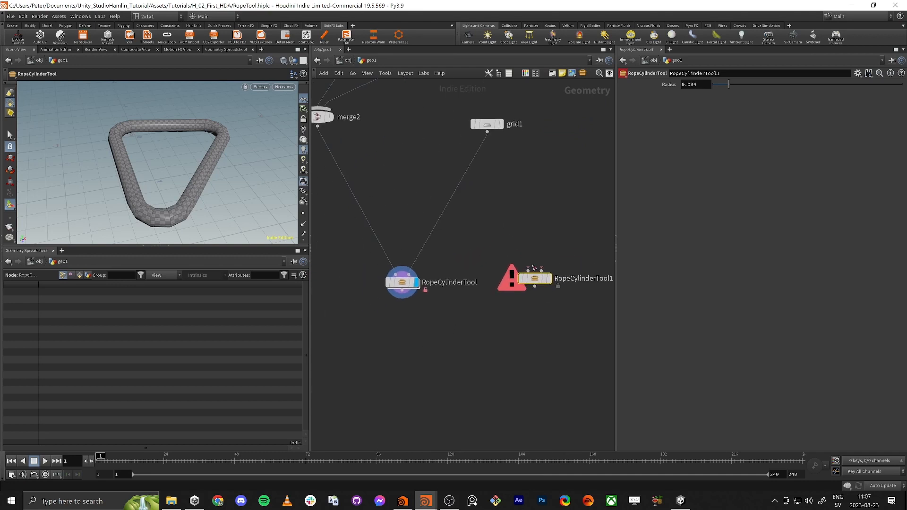
pyautogui.press('i')
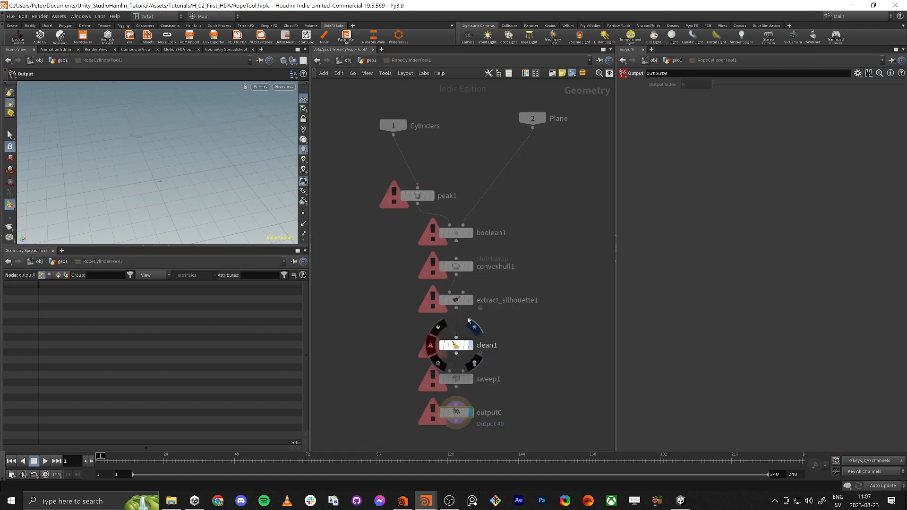
pyautogui.press('u')
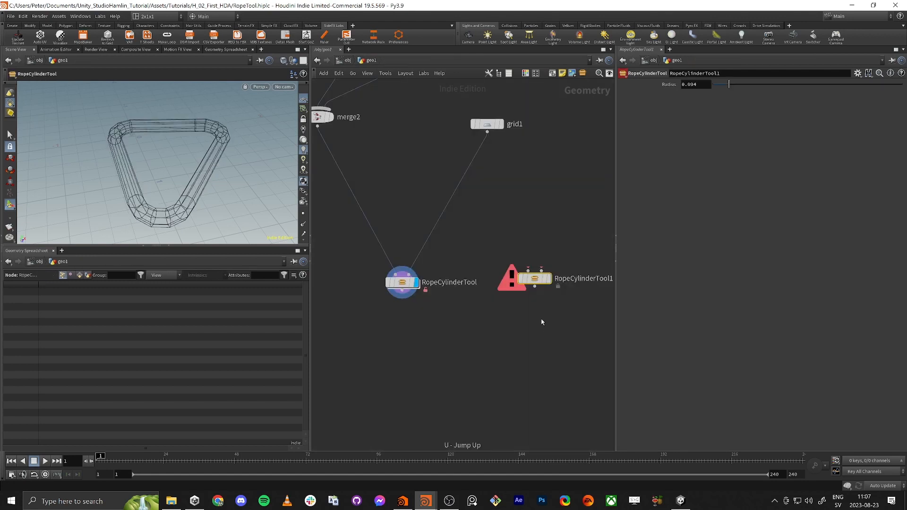
pyautogui.doubleClick(407, 283)
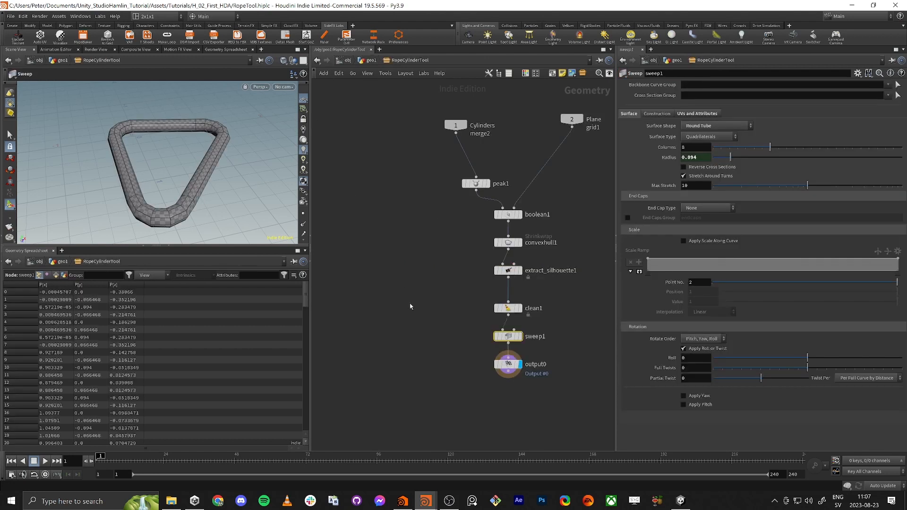
pyautogui.press('u')
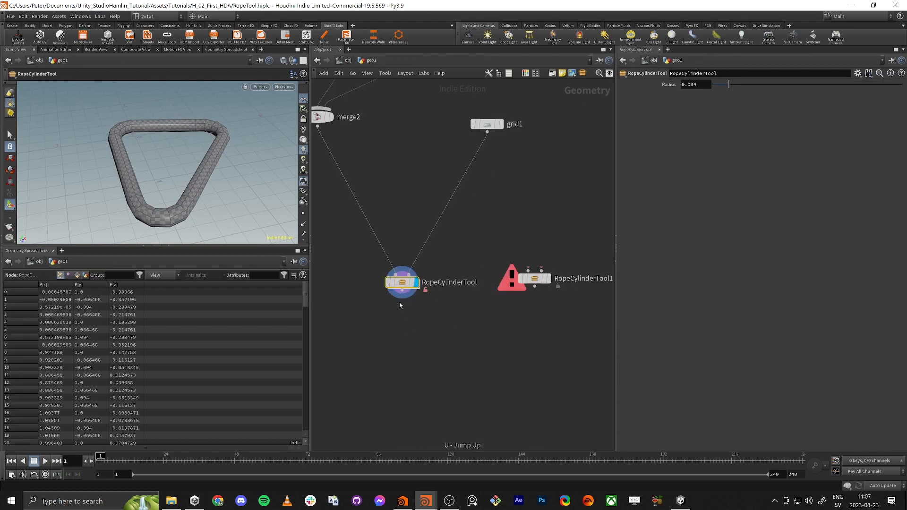
pyautogui.moveTo(405, 289)
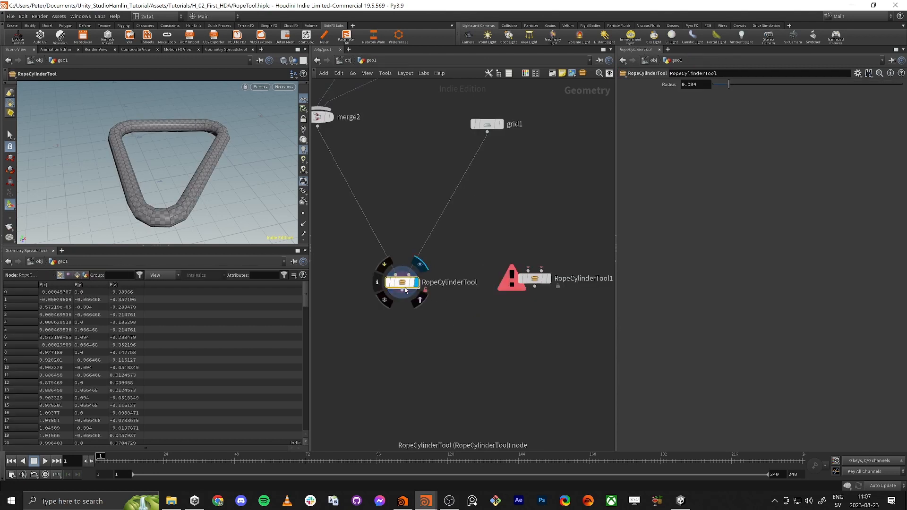
# - Insert a Null node between sweep1 and output0 inside the original RopeCylinderTool, and return to geo1
pyautogui.doubleClick(404, 289)
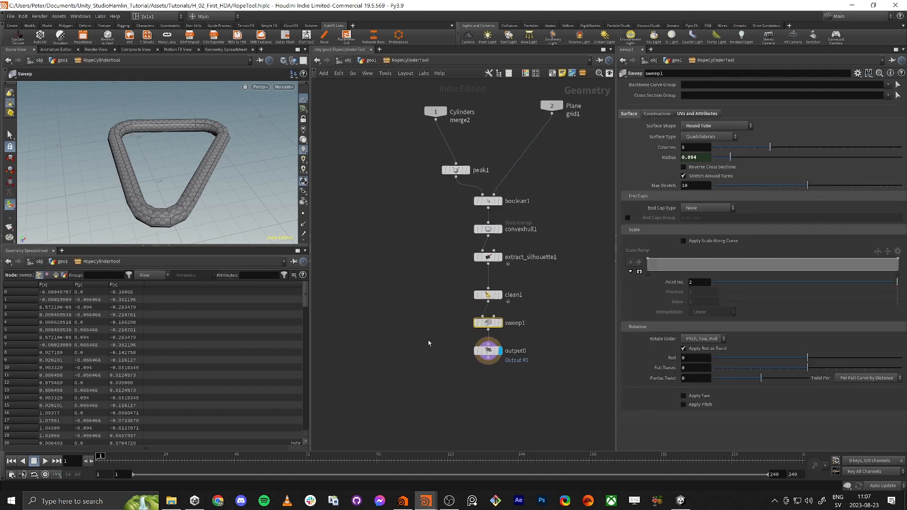
pyautogui.press('Tab')
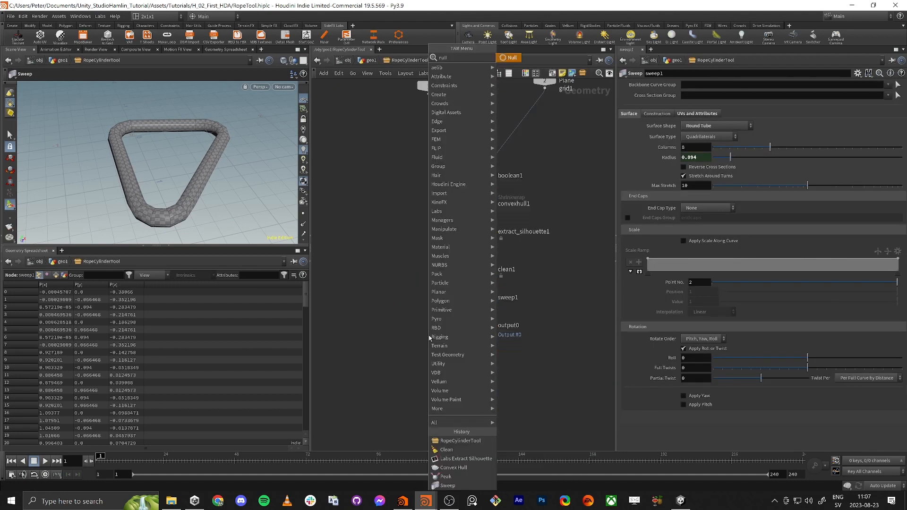
pyautogui.press('Escape')
pyautogui.moveTo(492, 325)
pyautogui.moveTo(481, 324); pyautogui.dragTo(481, 350)
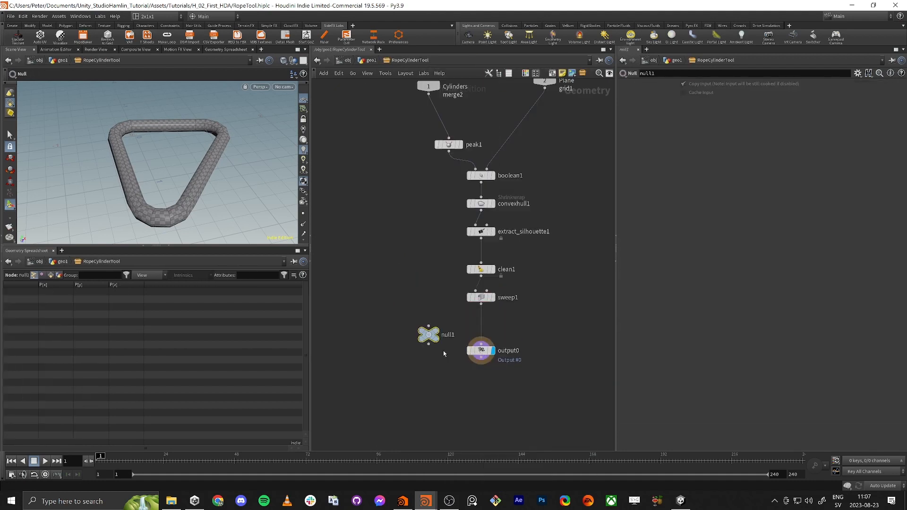
pyautogui.moveTo(428, 335); pyautogui.dragTo(483, 323)
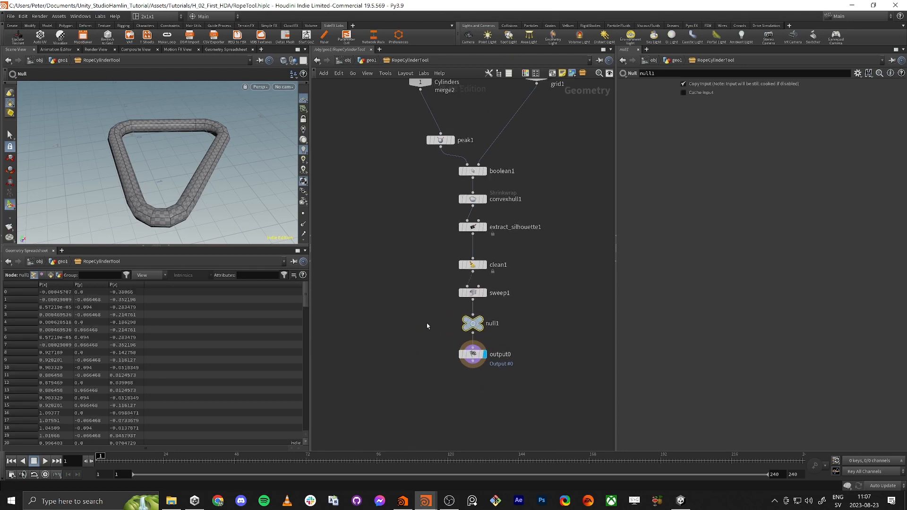
pyautogui.press('u')
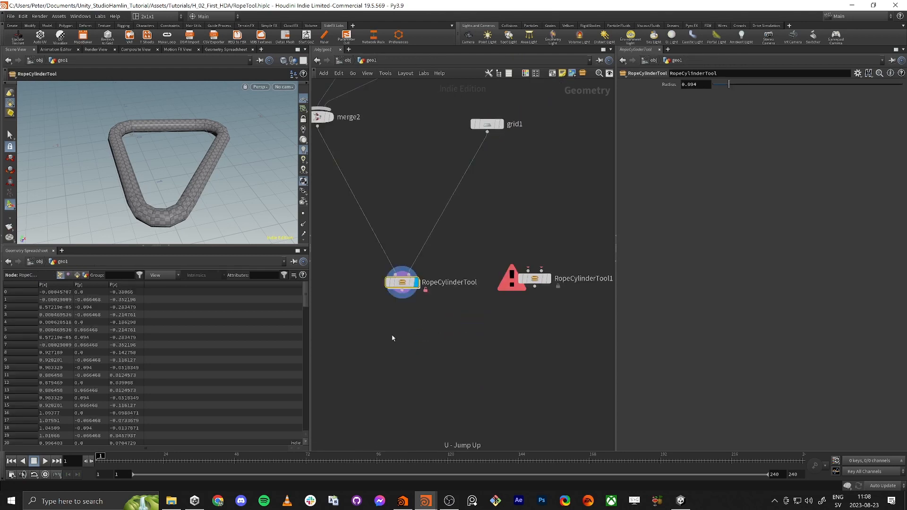
# - Save the RopeCylinderTool node type with its modified contents
pyautogui.rightClick(402, 283)
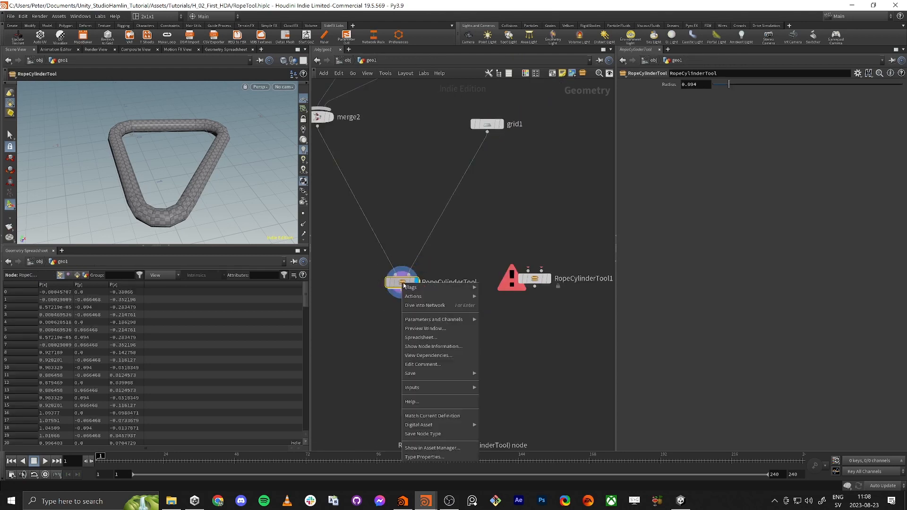
pyautogui.click(440, 434)
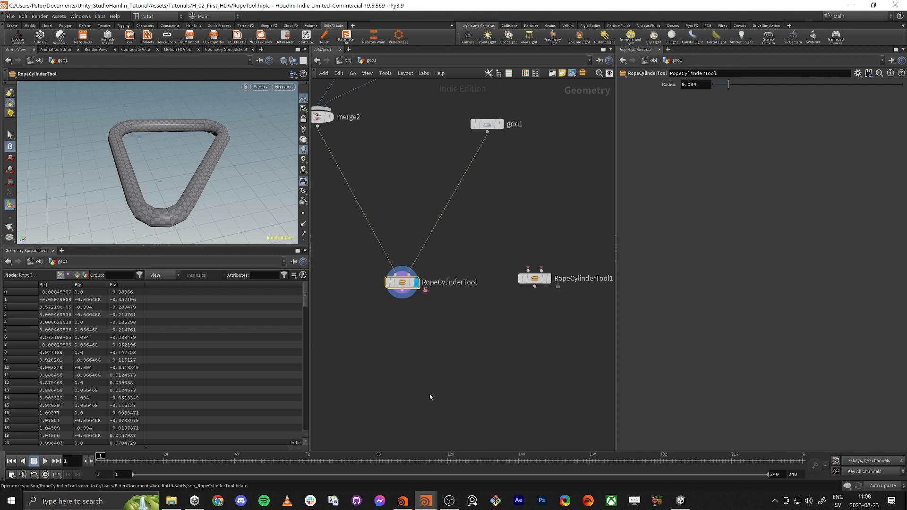
pyautogui.rightClick(403, 286)
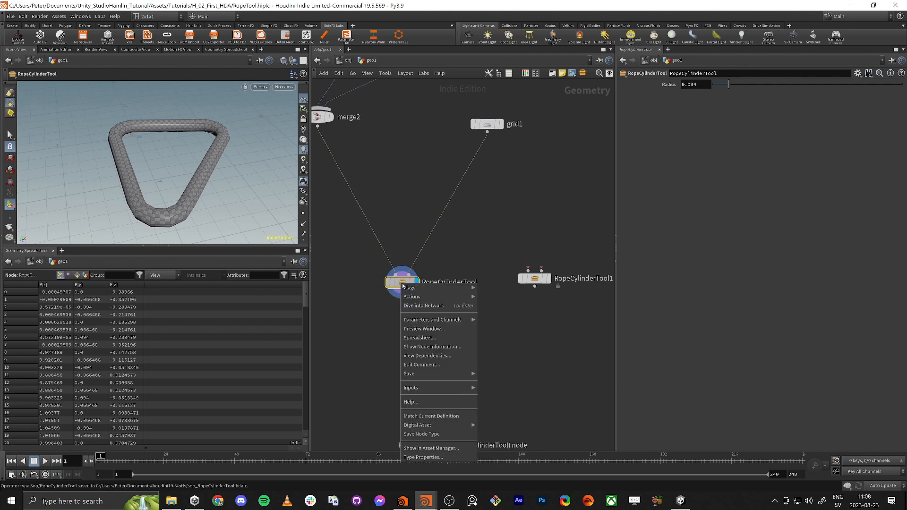
pyautogui.moveTo(426, 427)
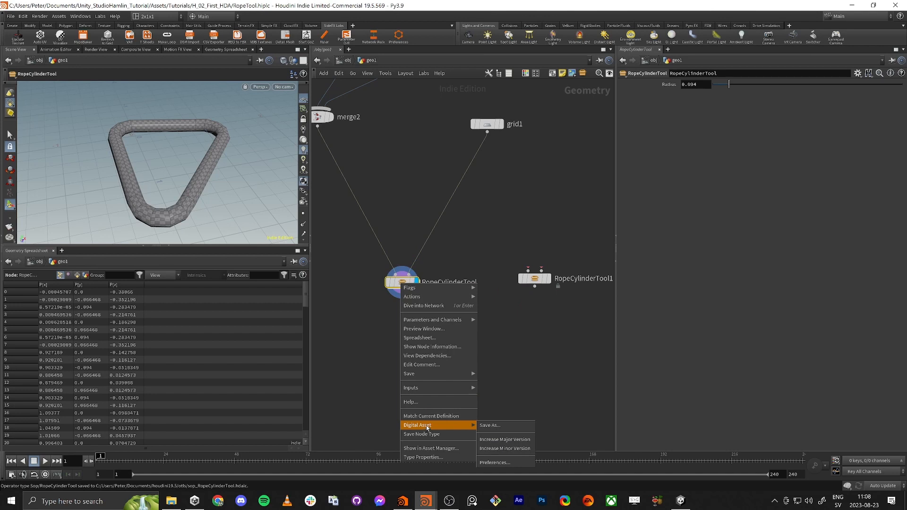
pyautogui.click(426, 434)
pyautogui.moveTo(403, 283)
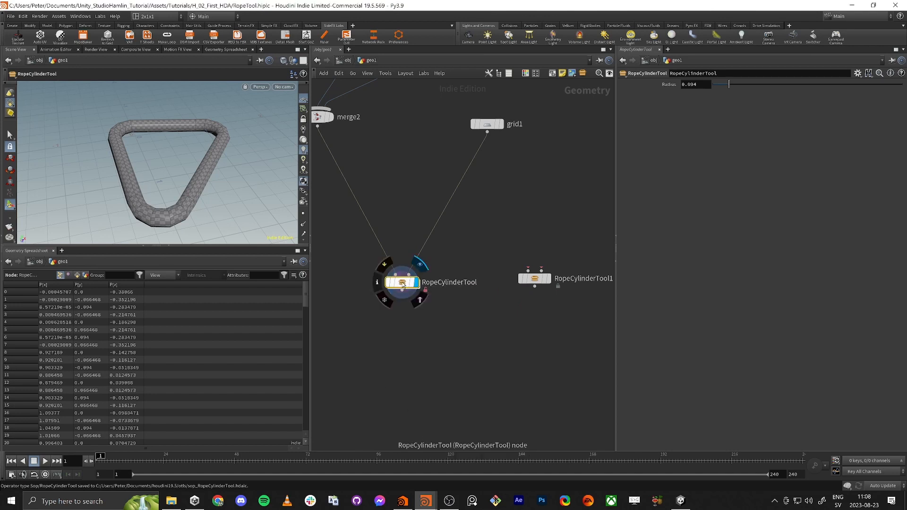
# - Check the network inside RopeCylinderTool1 for the saved Null node change, and return to geo1
pyautogui.moveTo(522, 330); pyautogui.dragTo(470, 277, button='middle')
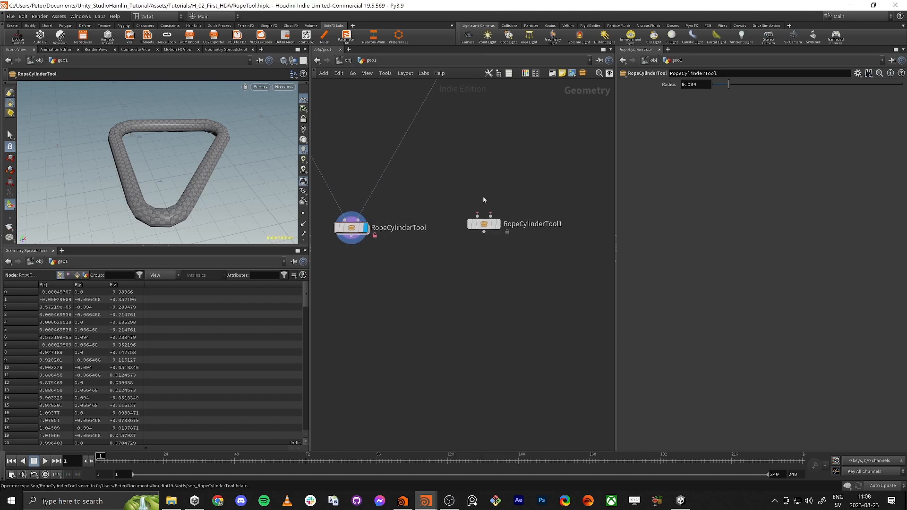
pyautogui.doubleClick(485, 228)
pyautogui.moveTo(516, 385); pyautogui.dragTo(520, 331, button='middle')
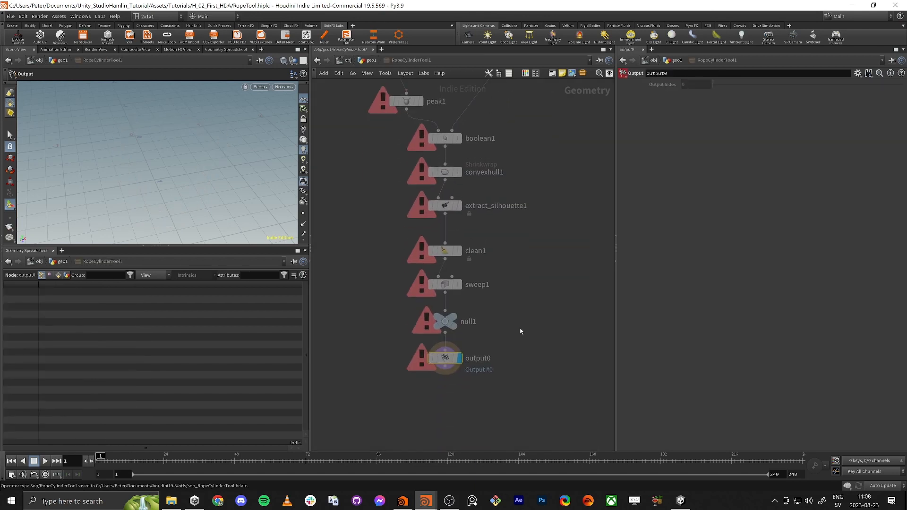
pyautogui.scroll(-3, 518, 325)
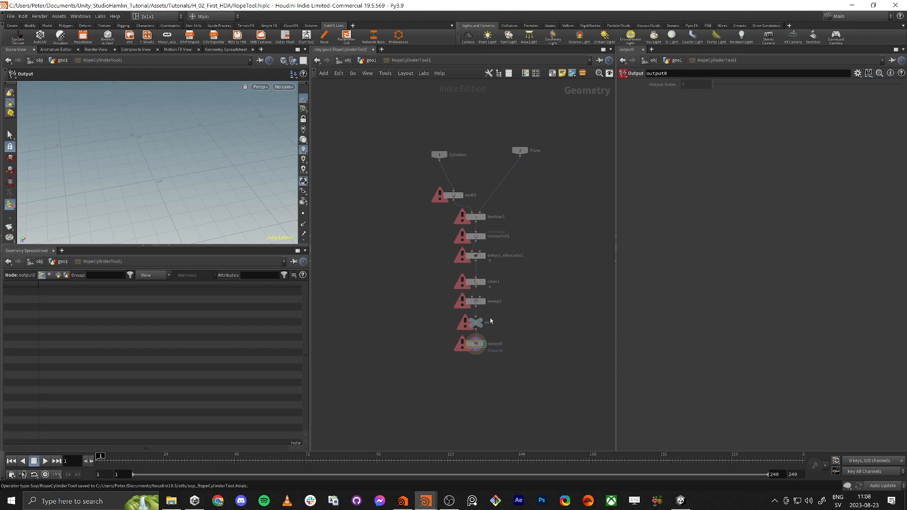
pyautogui.click(369, 60)
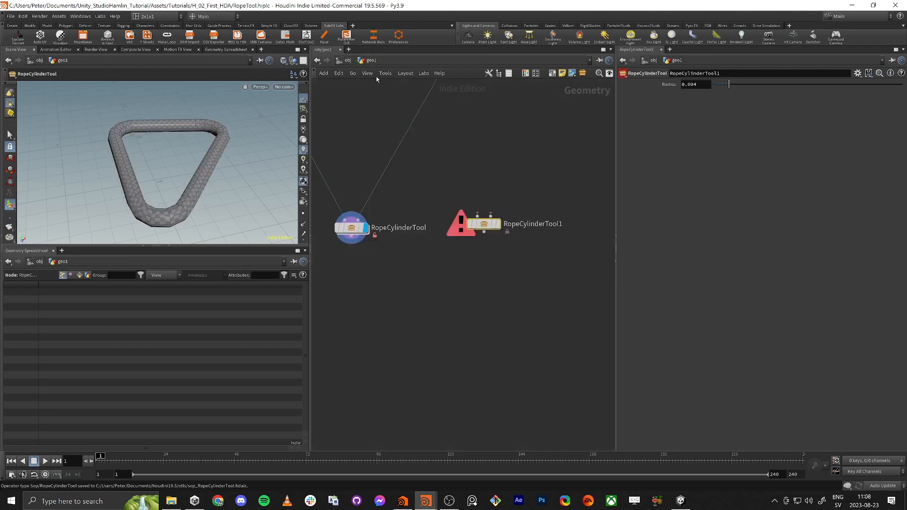
# - Delete the RopeCylinderTool1 test instance from geo1
pyautogui.moveTo(471, 219); pyautogui.dragTo(498, 236)
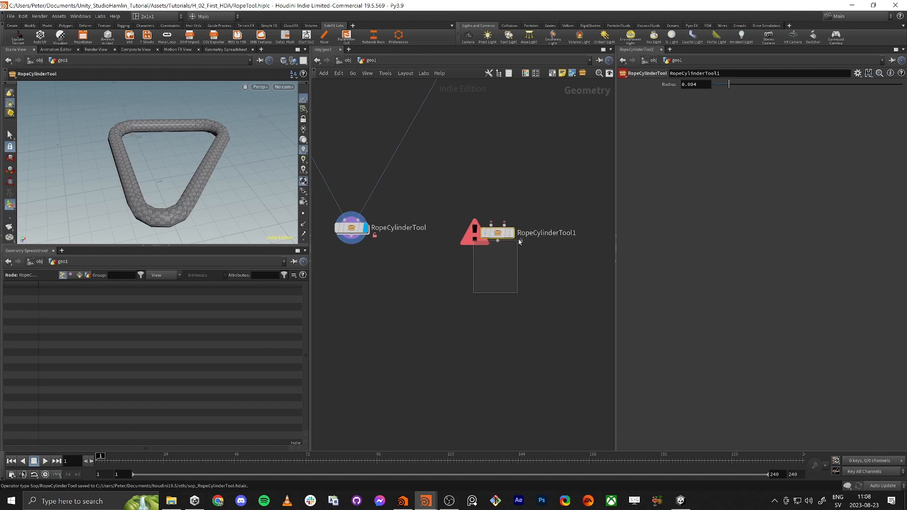
pyautogui.press('Delete')
pyautogui.press('h')
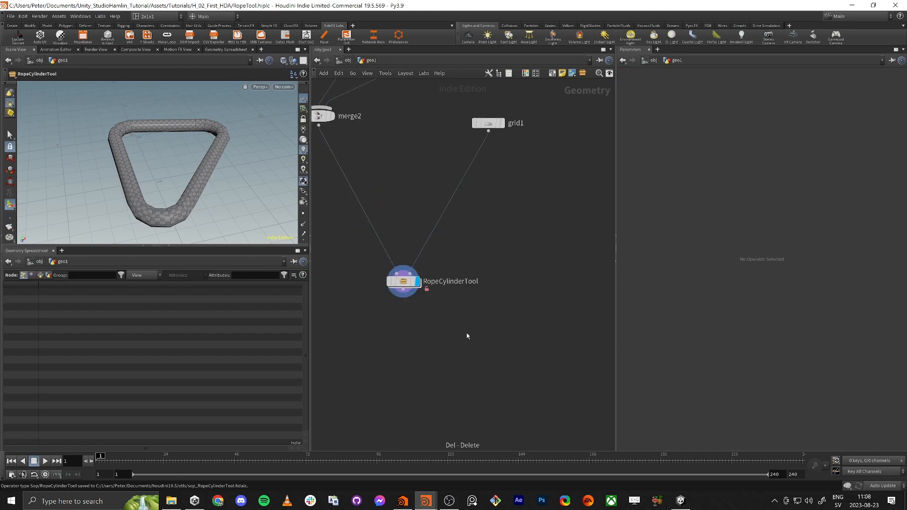
pyautogui.click(851, 6)
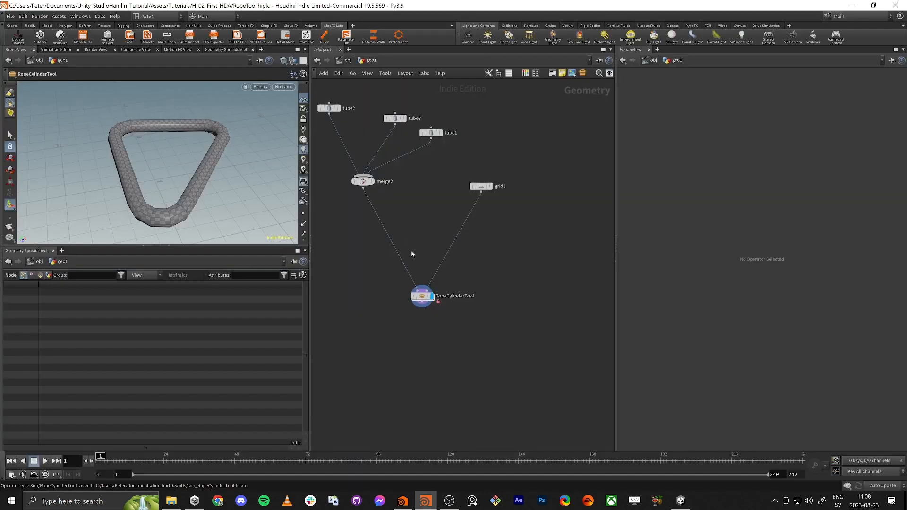
pyautogui.rightClick(424, 297)
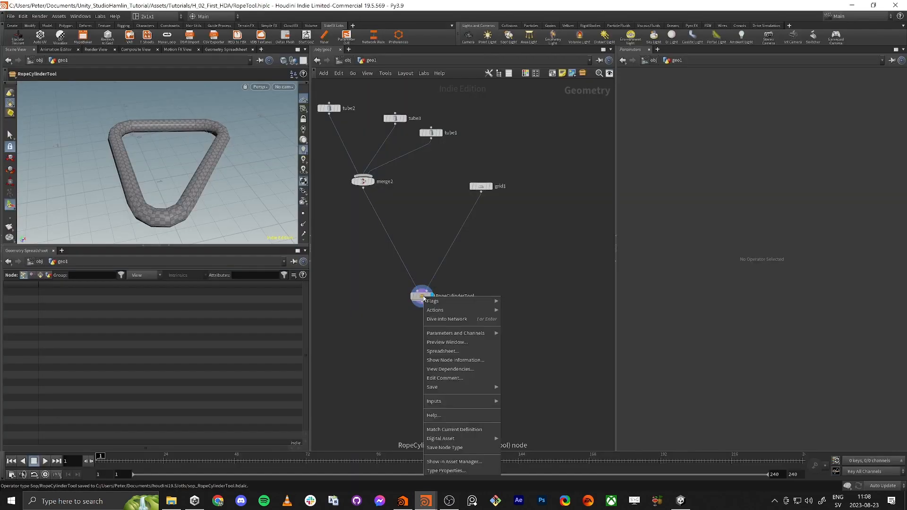
pyautogui.moveTo(473, 439)
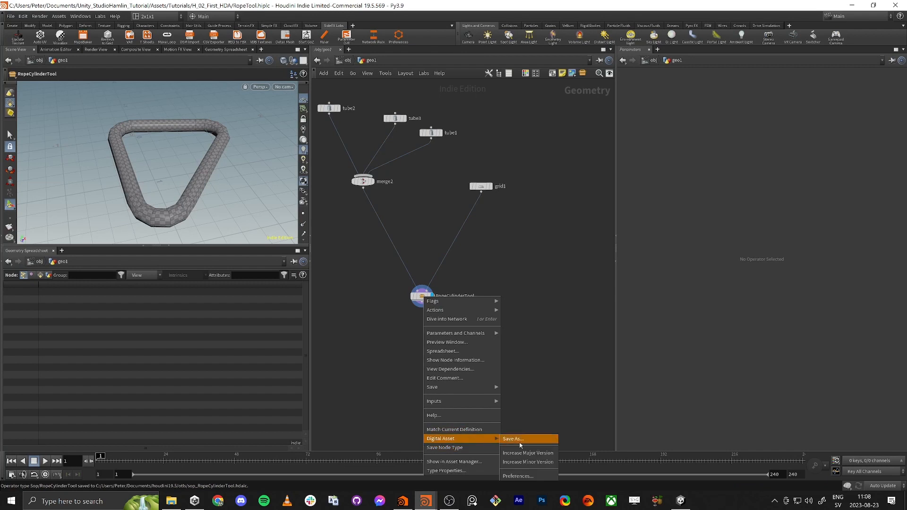
pyautogui.click(522, 476)
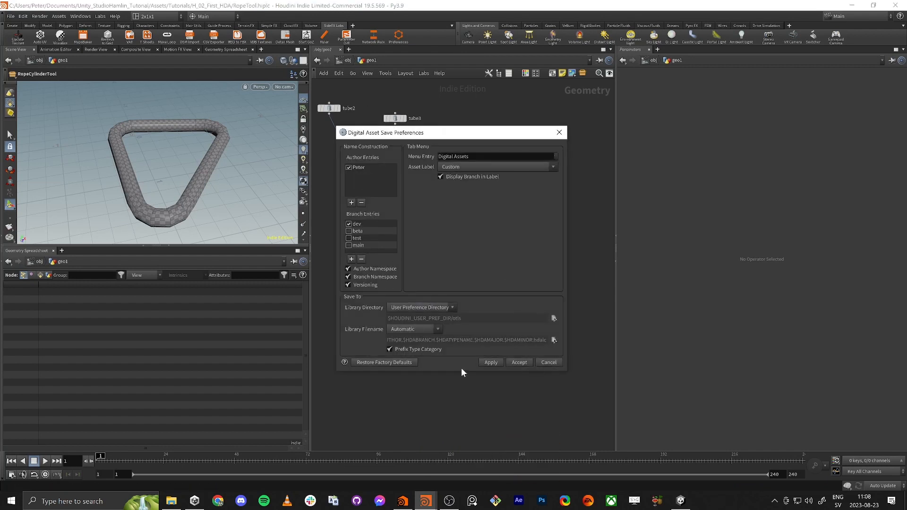
pyautogui.click(548, 363)
# - Copy the folder portion, ending in houdini19.5/otls, of the Save to Library path in RopeCylinderTool's type properties
pyautogui.rightClick(419, 296)
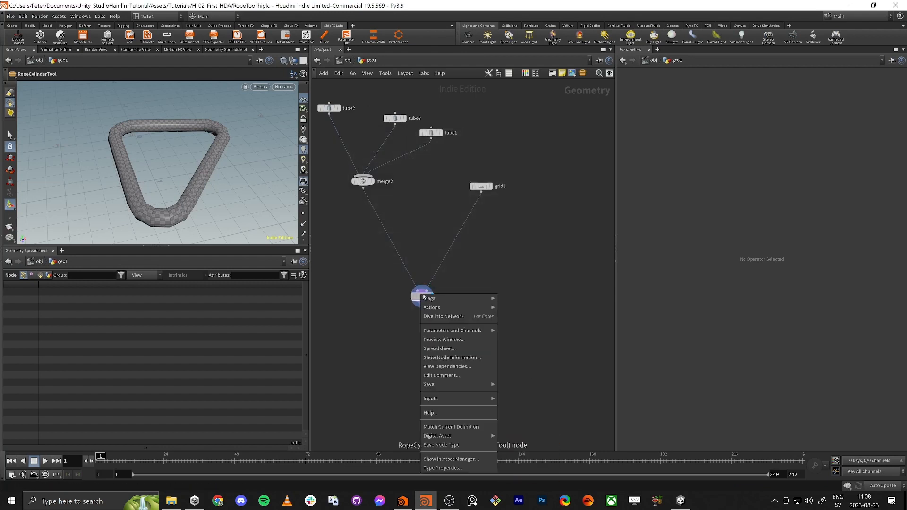
pyautogui.click(439, 468)
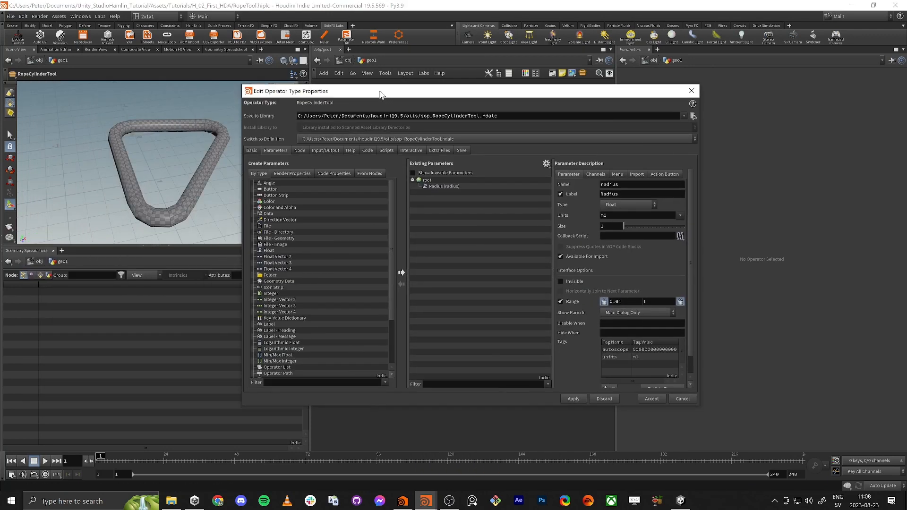
pyautogui.moveTo(381, 94); pyautogui.dragTo(388, 93)
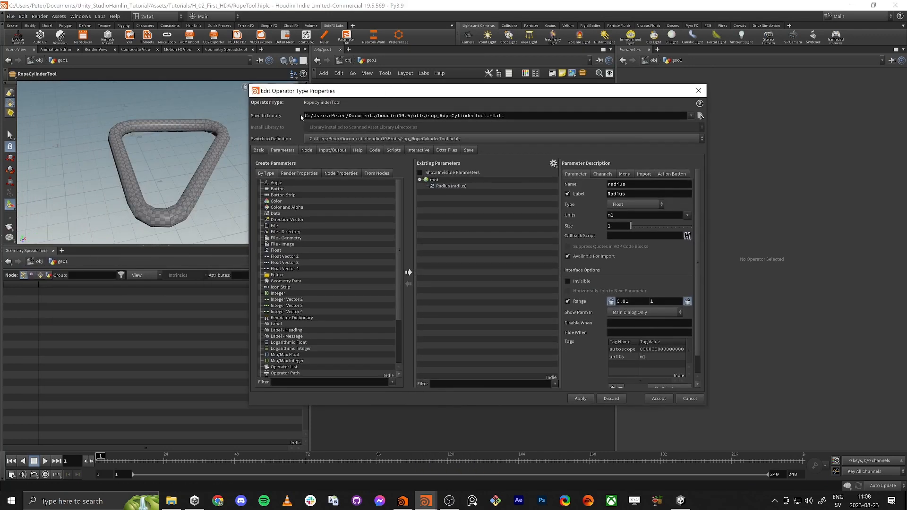
pyautogui.moveTo(303, 115); pyautogui.dragTo(427, 121)
pyautogui.hotkey('ctrl', 'c')
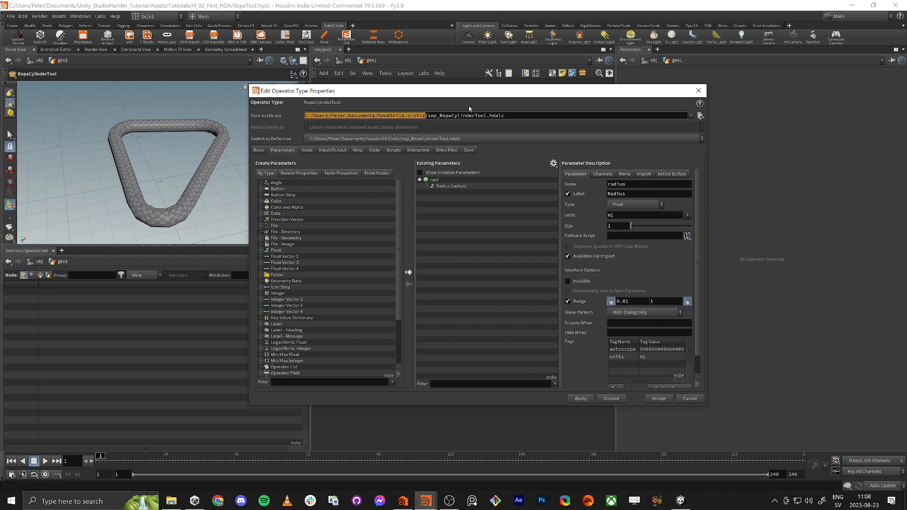
# - Close the type properties, minimise Houdini, and open the copied houdini19.5/otls path in File Explorer
pyautogui.click(698, 91)
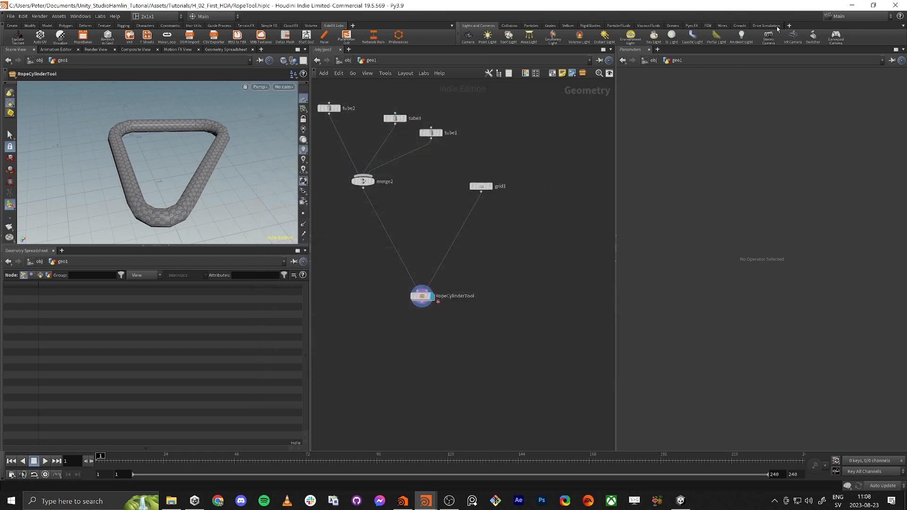
pyautogui.click(852, 6)
pyautogui.hotkey('alt', 'Tab')
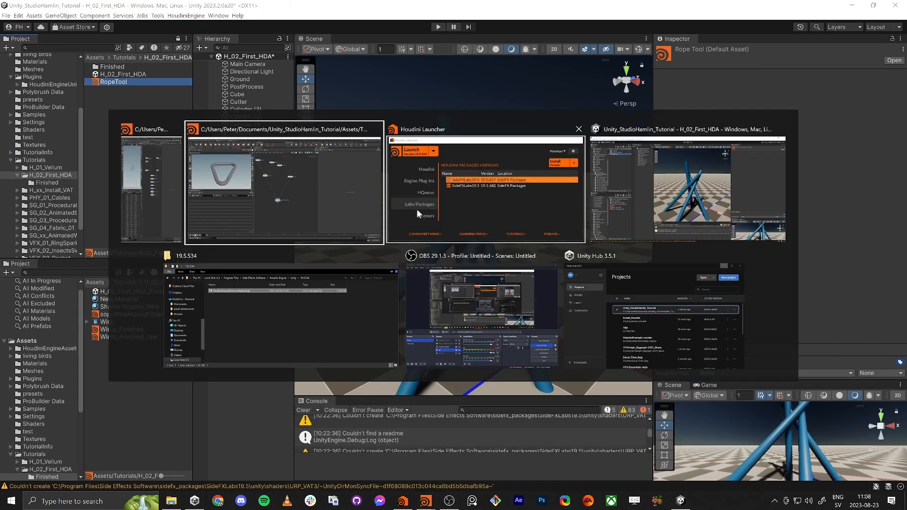
pyautogui.click(284, 325)
pyautogui.click(543, 122)
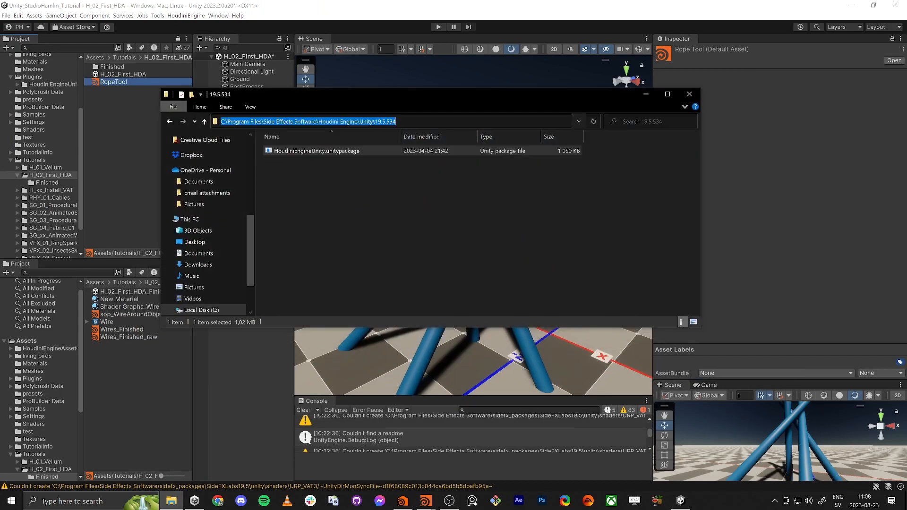
pyautogui.hotkey('ctrl', 'v')
pyautogui.press('Return')
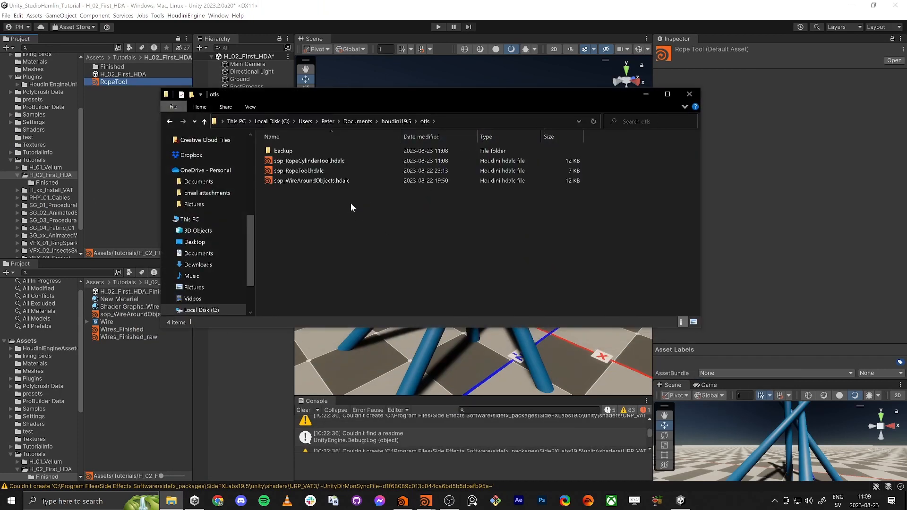
# - Copy sop_RopeCylinderTool.hdalc from the otls folder into Unity's Assets/Tutorials/H_02_First_HDA project folder
pyautogui.click(319, 161)
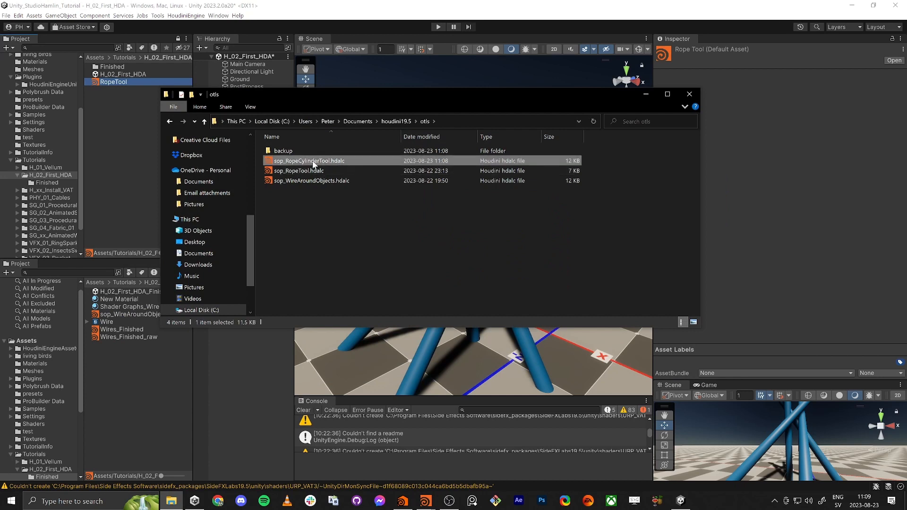
pyautogui.moveTo(313, 164); pyautogui.dragTo(109, 126)
pyautogui.moveTo(303, 92); pyautogui.dragTo(906, 203)
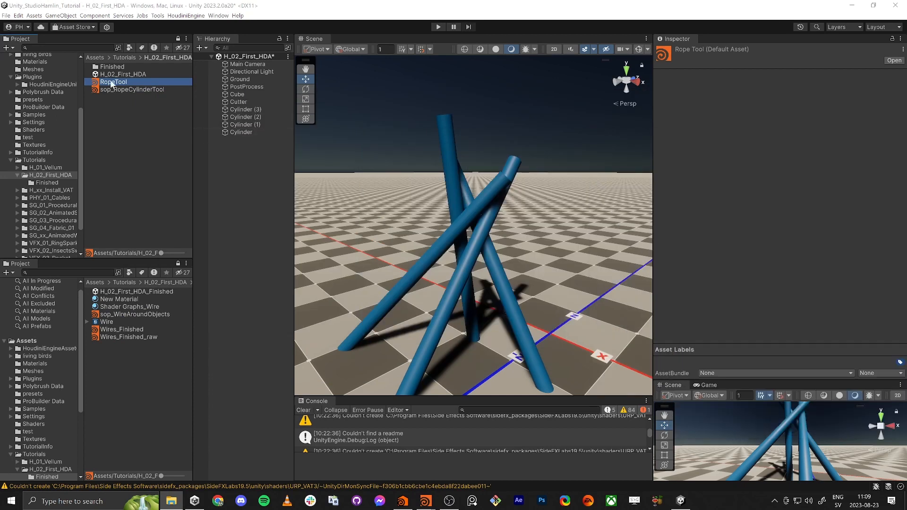
# - Add the sop_RopeCylinderTool asset from the project folder to the H_02_First_HDA scene hierarchy
pyautogui.moveTo(112, 82); pyautogui.dragTo(119, 129)
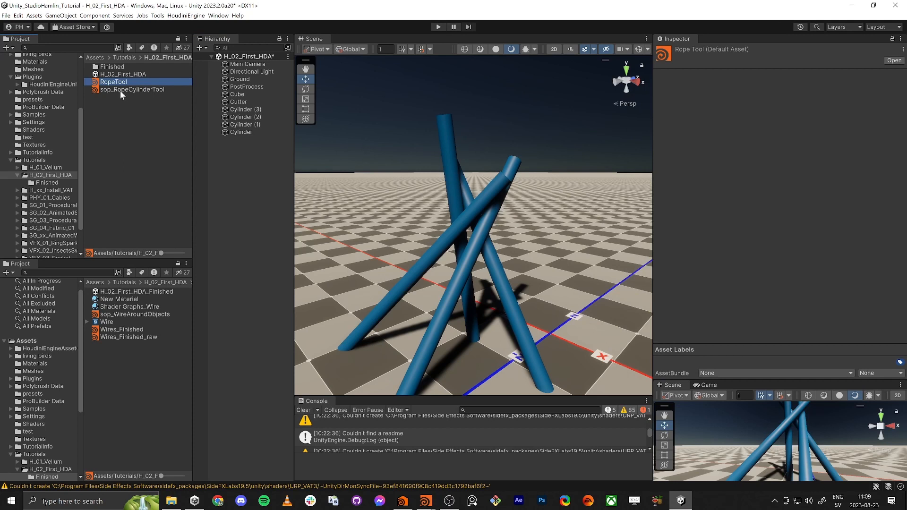
pyautogui.click(107, 90)
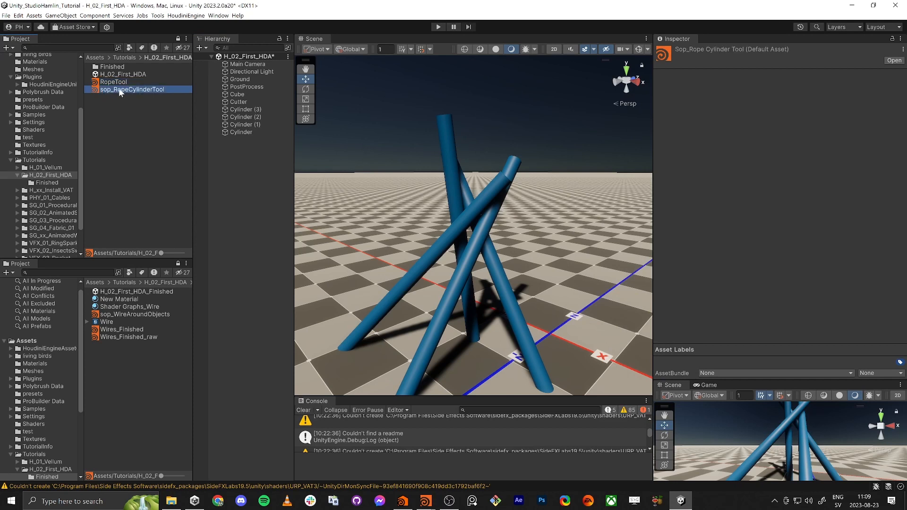
pyautogui.moveTo(118, 89); pyautogui.dragTo(257, 183)
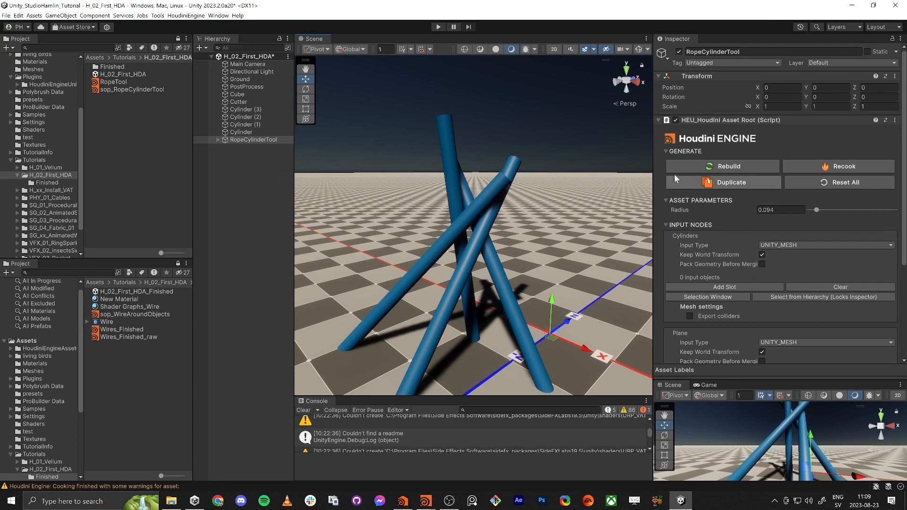
# - Examine RopeCylinderTool's asset parameters and its Cylinders and Plane input nodes, leaving the asset parameters collapsed
pyautogui.scroll(-1, 674, 191)
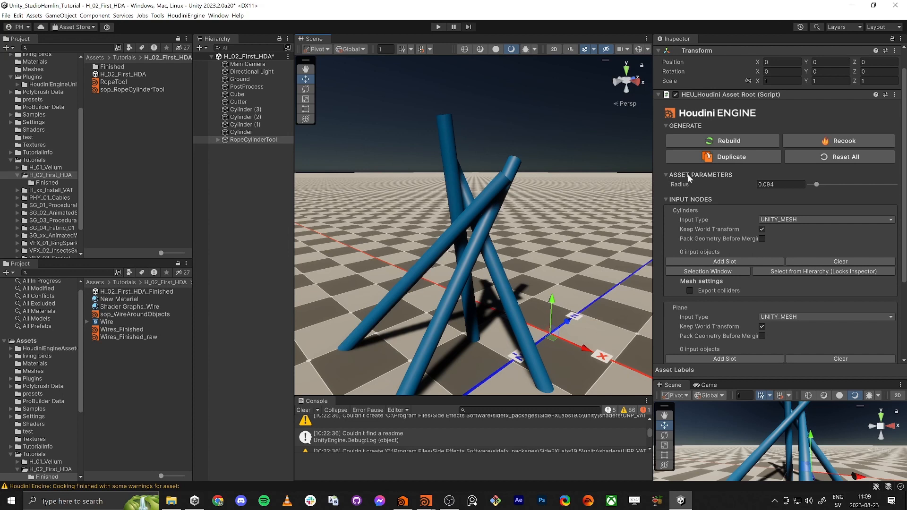
pyautogui.click(666, 174)
pyautogui.click(666, 175)
pyautogui.click(666, 174)
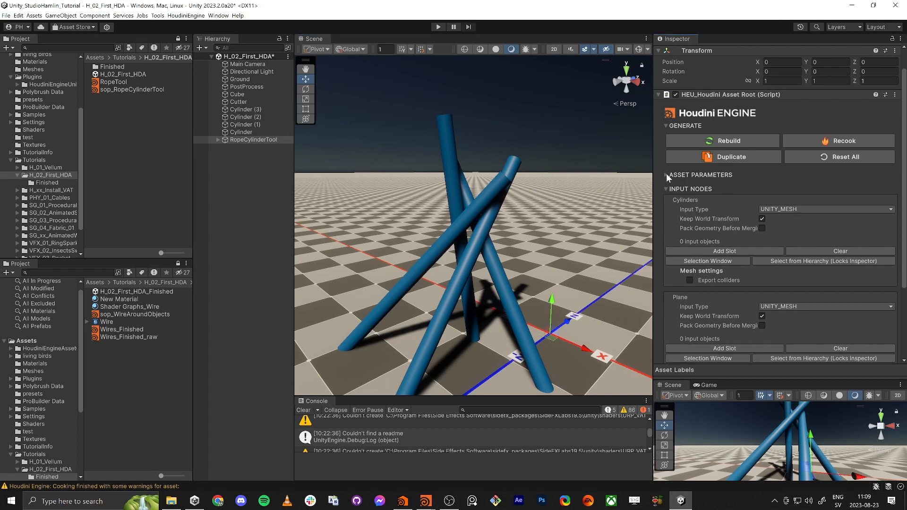
pyautogui.click(666, 175)
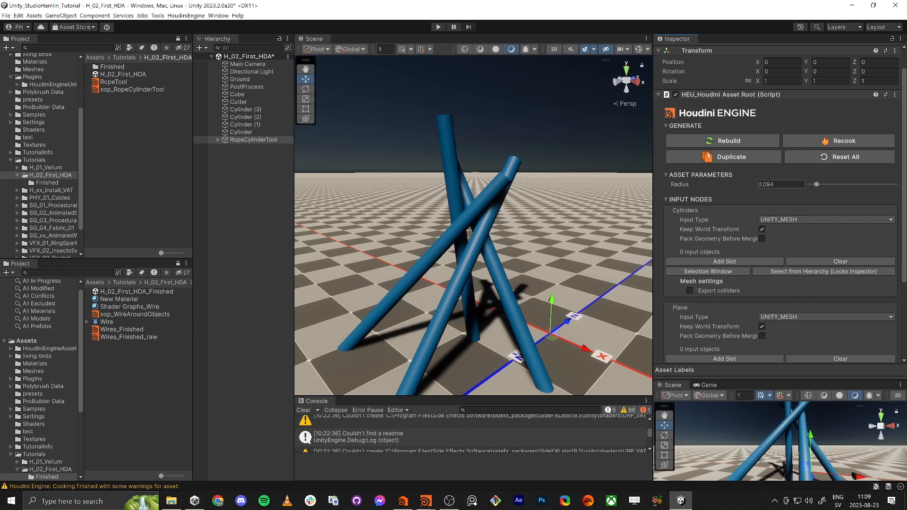
pyautogui.click(664, 175)
pyautogui.click(665, 190)
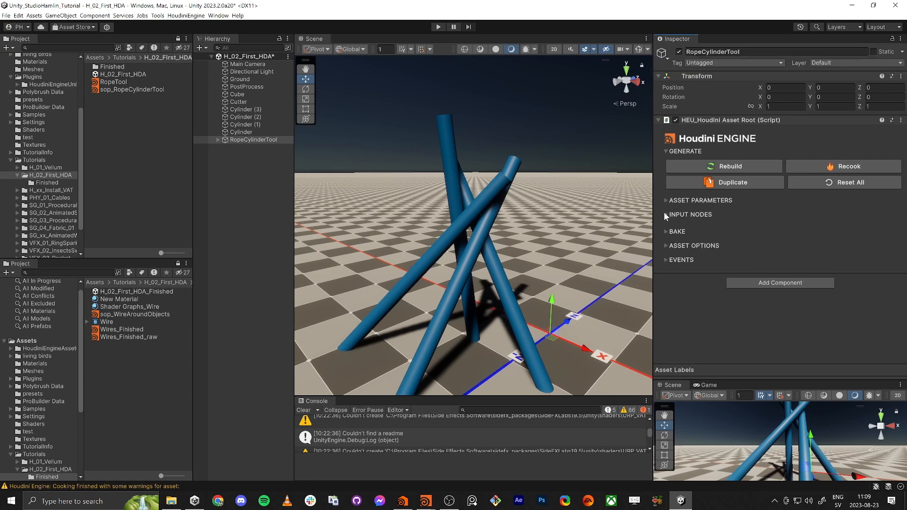
pyautogui.click(666, 215)
pyautogui.click(673, 384)
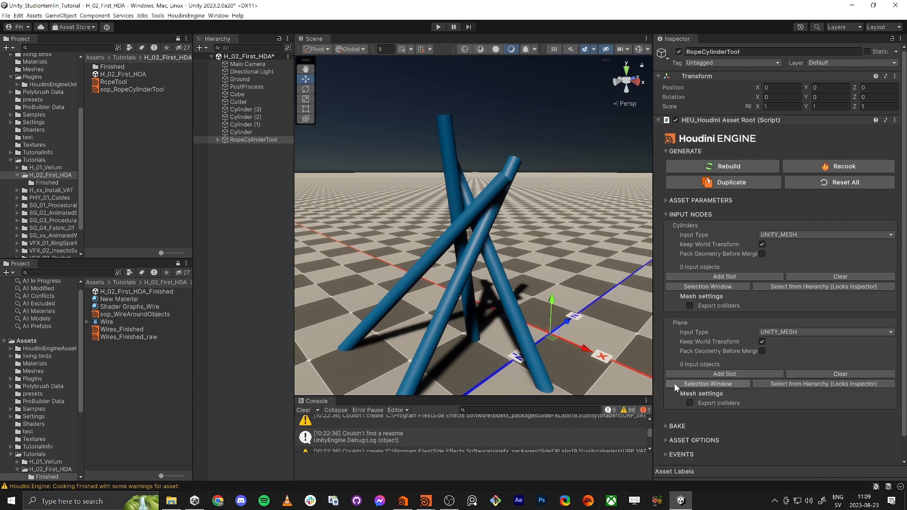
pyautogui.click(697, 215)
pyautogui.click(697, 215)
# - Assign Cylinder, Cylinder (1), Cylinder (2) and Cylinder (3) to RopeCylinderTool's Cylinders input
pyautogui.click(710, 286)
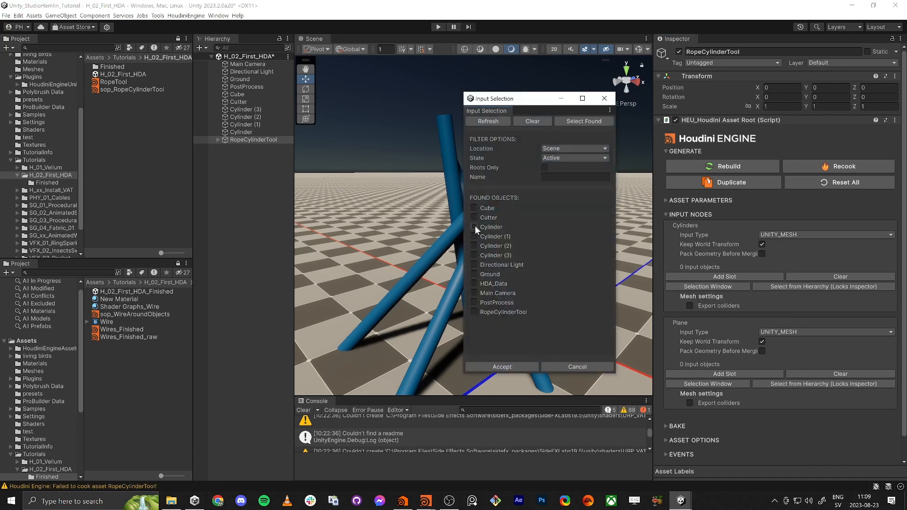
pyautogui.click(474, 227)
pyautogui.click(474, 237)
pyautogui.click(474, 246)
pyautogui.click(474, 255)
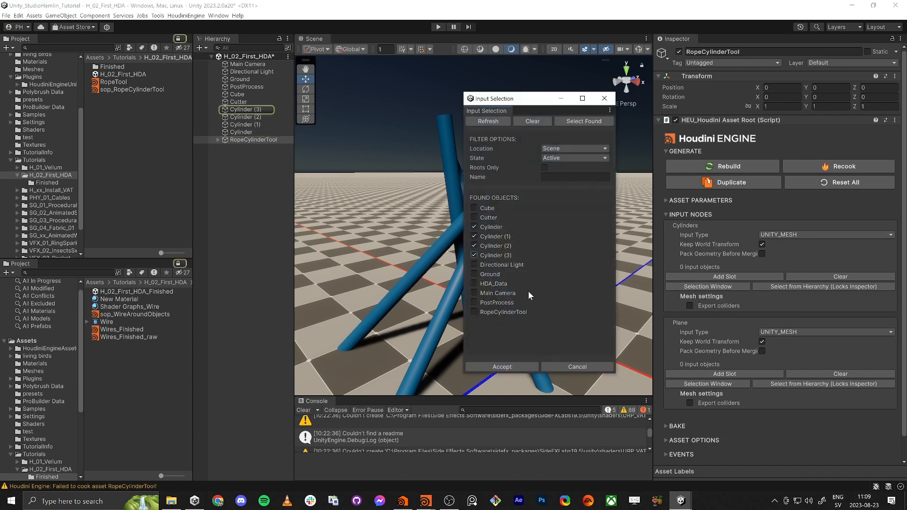
pyautogui.click(496, 369)
pyautogui.scroll(-5, 674, 297)
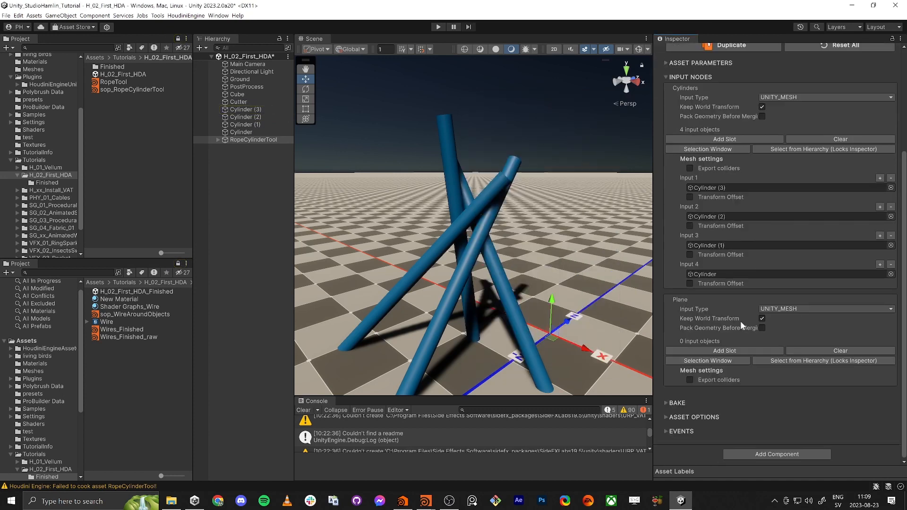
# - Add a 3D plane to the scene and raise it among the cylinders to a Y position of about 1.94
pyautogui.rightClick(237, 181)
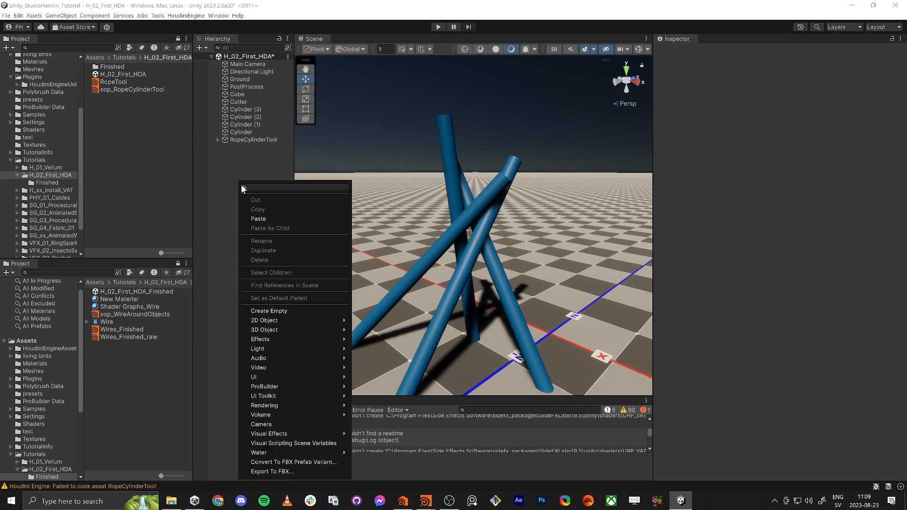
pyautogui.moveTo(316, 328)
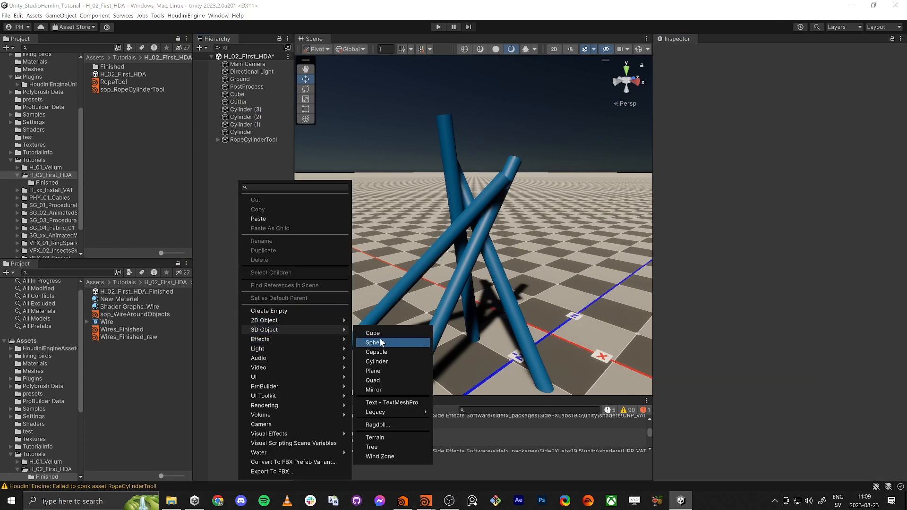
pyautogui.click(384, 368)
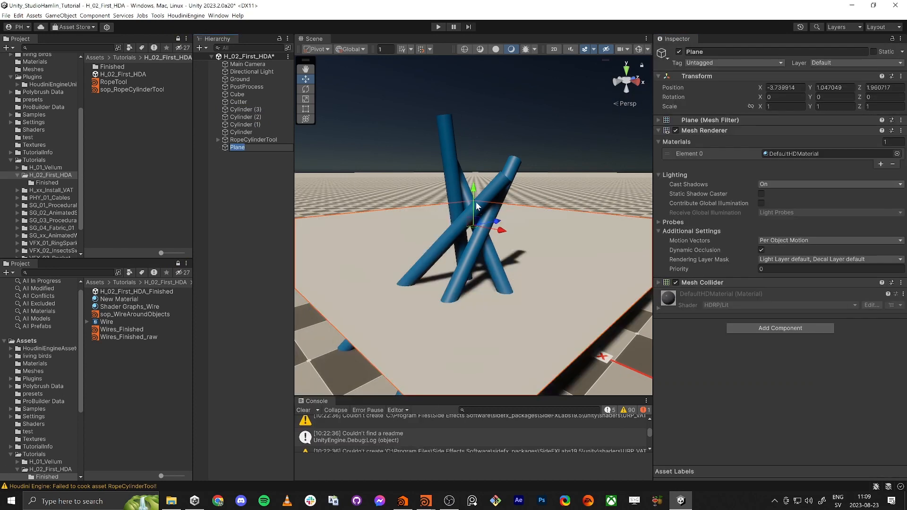
pyautogui.moveTo(474, 198); pyautogui.dragTo(465, 160)
# - Assign the Plane object to RopeCylinderTool's Plane input
pyautogui.click(247, 141)
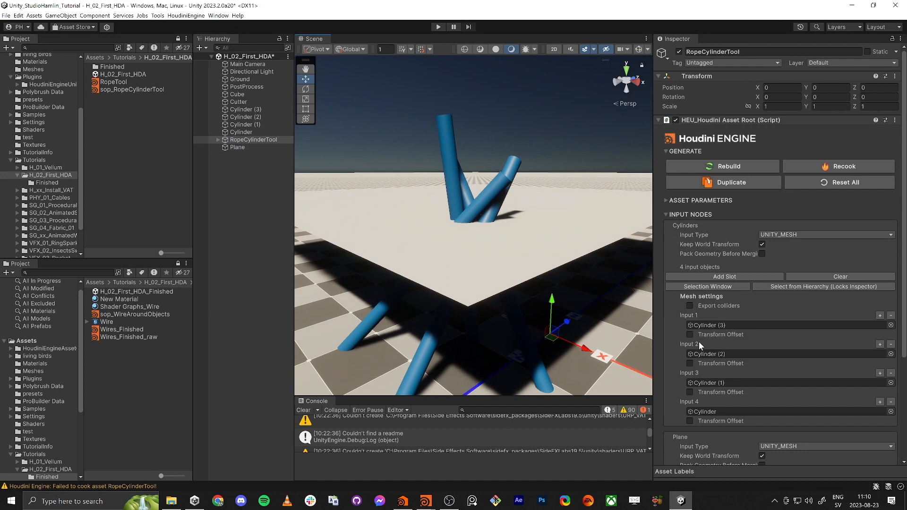
pyautogui.scroll(-5, 698, 341)
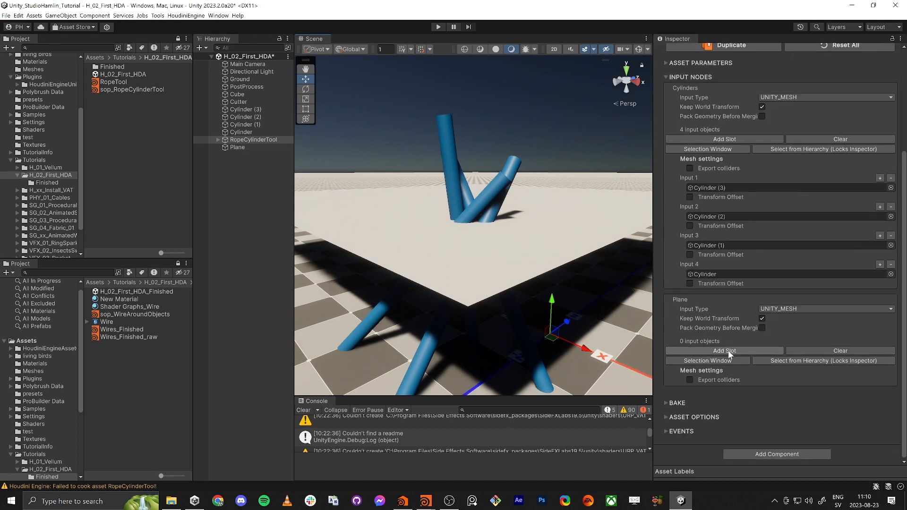
pyautogui.click(720, 359)
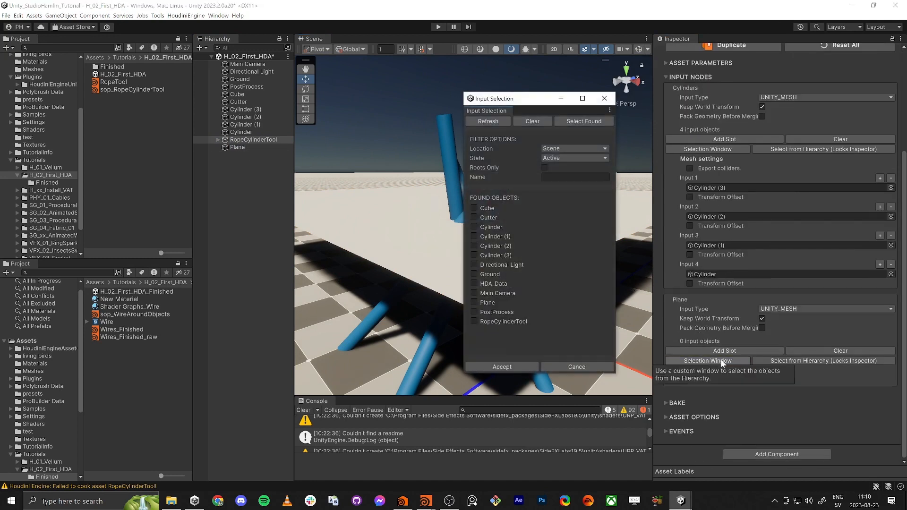
pyautogui.click(489, 302)
pyautogui.click(474, 302)
pyautogui.click(508, 369)
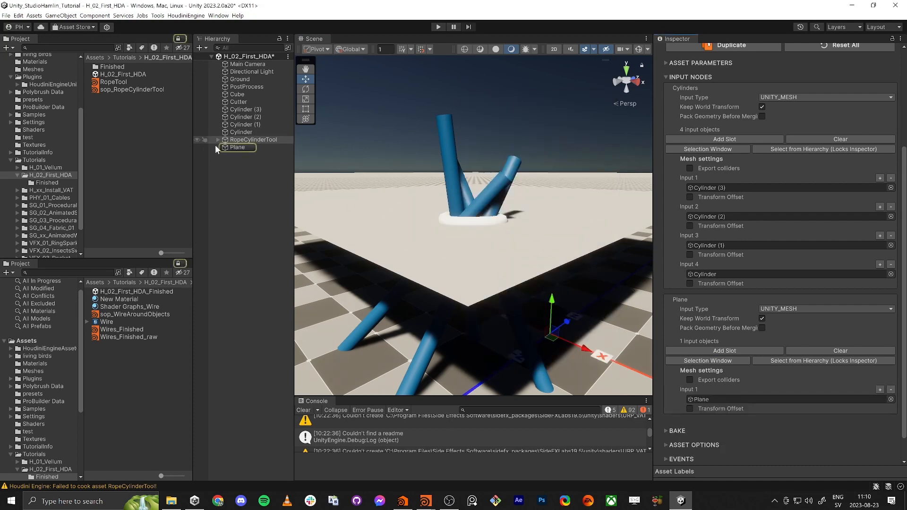
# - Hide the plane by disabling its Mesh Renderer, and inspect the rope around the cylinders
pyautogui.click(236, 146)
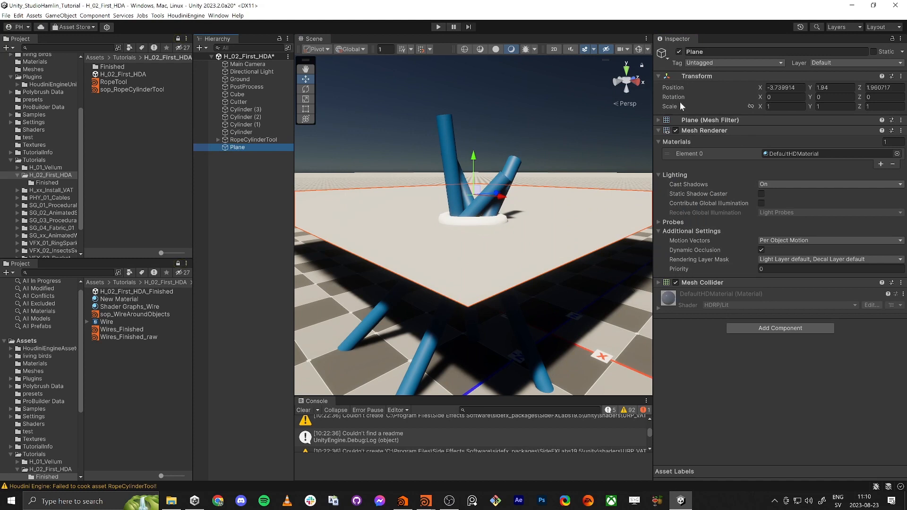
pyautogui.click(675, 130)
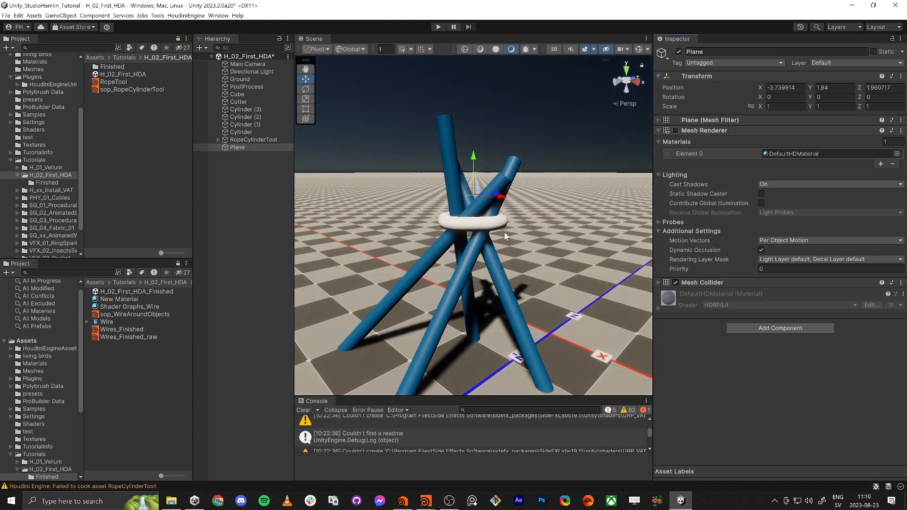
pyautogui.moveTo(505, 236); pyautogui.dragTo(522, 255, button='right')
# - Rename the Plane object as "rope position 1"
pyautogui.click(250, 148)
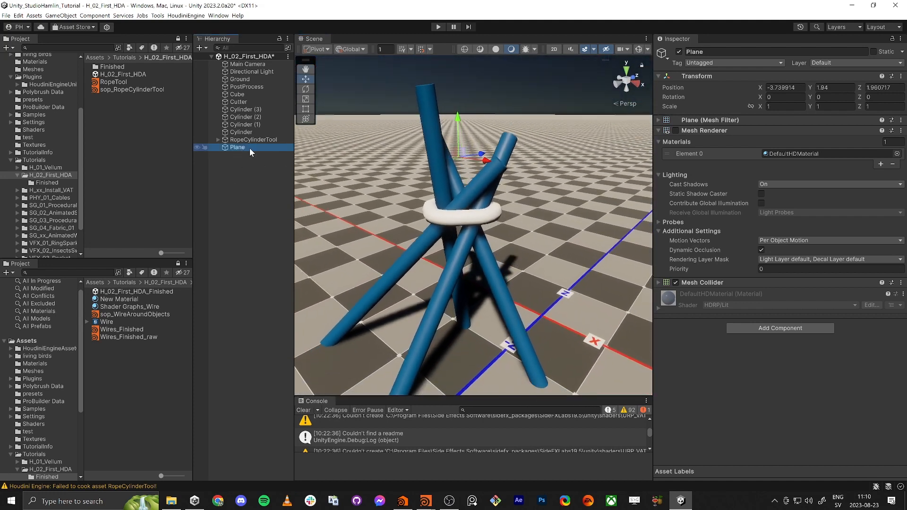
pyautogui.click(243, 146)
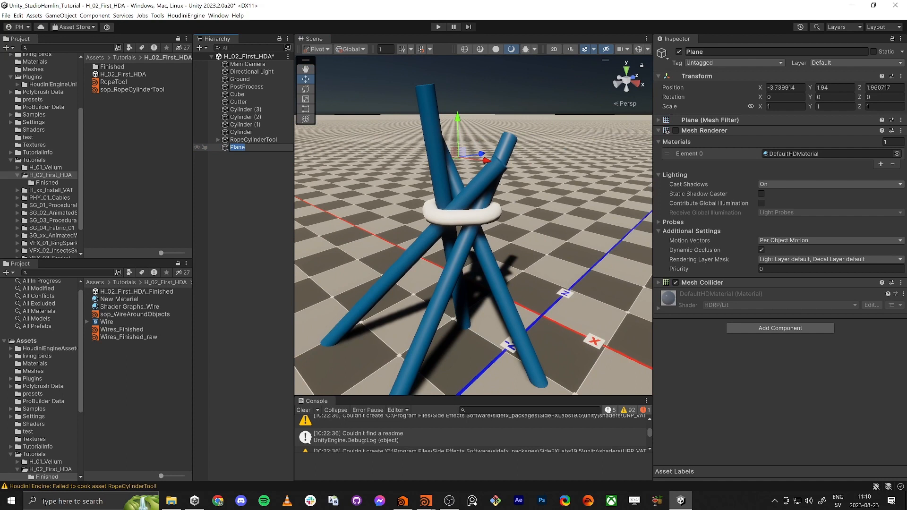
pyautogui.write('rope position 1')
pyautogui.press('Return')
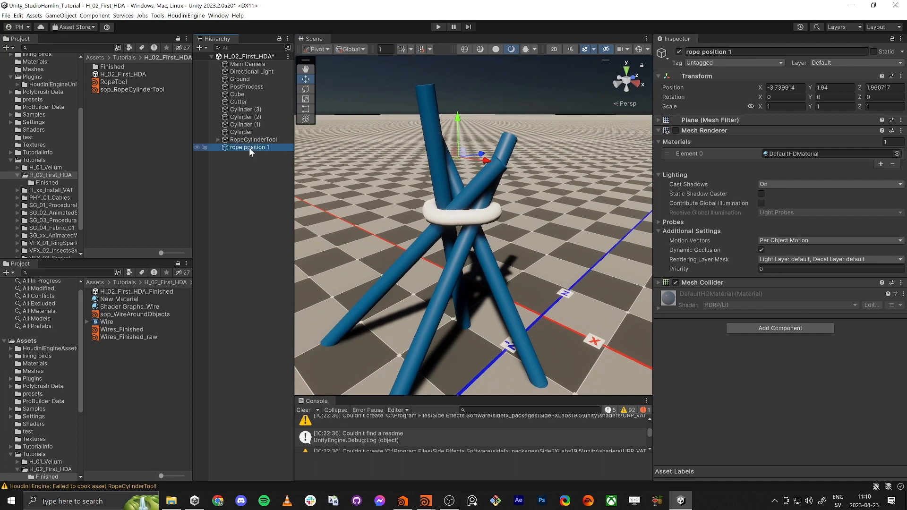
# - Duplicate the rope position 1 plane and the RopeCylinderTool object in the hierarchy
pyautogui.hotkey('ctrl', 'd')
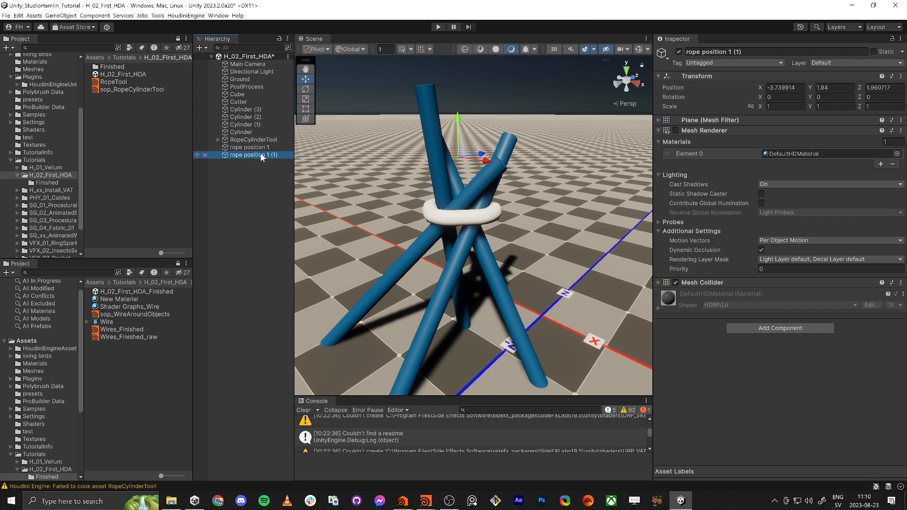
pyautogui.click(253, 140)
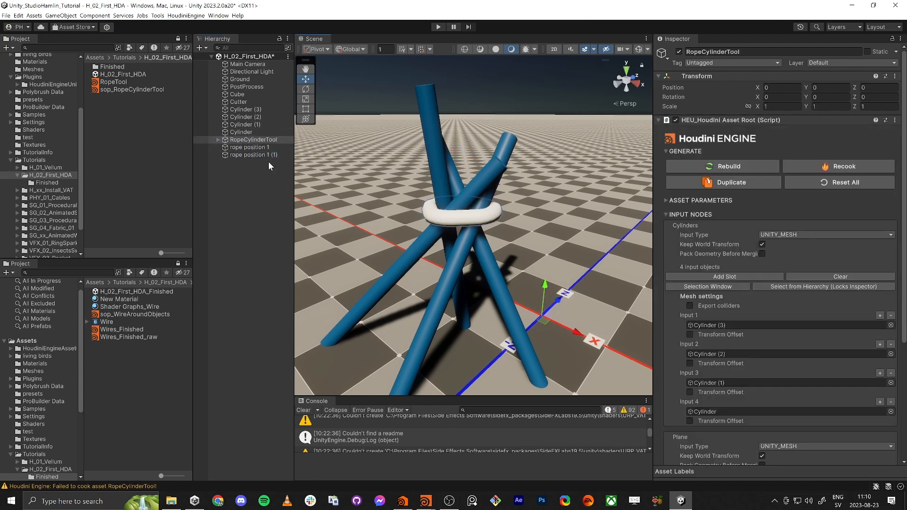
pyautogui.hotkey('ctrl', 'd')
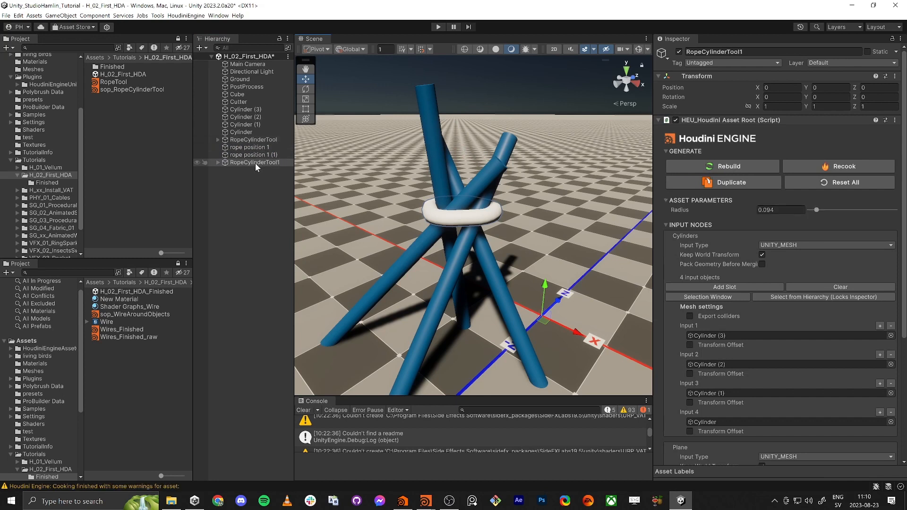
# - Check the inputs of the duplicated RopeCylinderTool1, and rename the duplicated plane as "rope position 2"
pyautogui.click(255, 163)
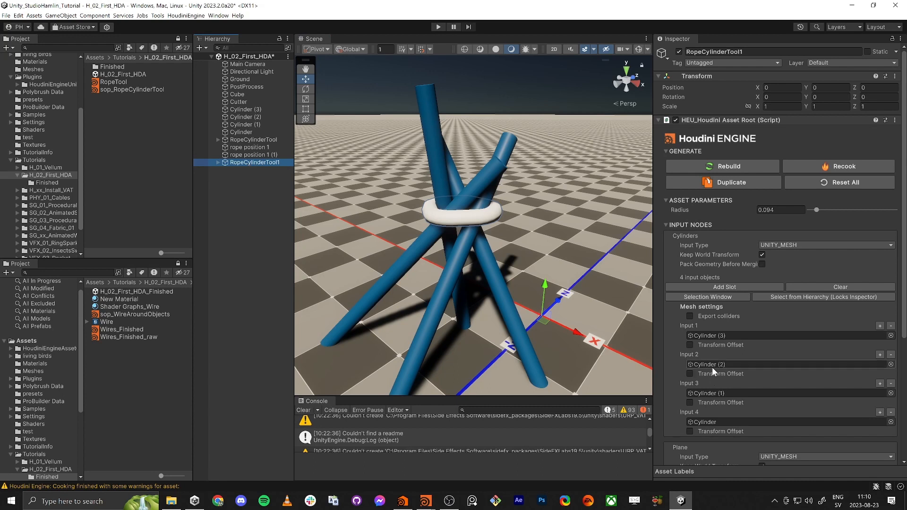
pyautogui.scroll(-5, 712, 366)
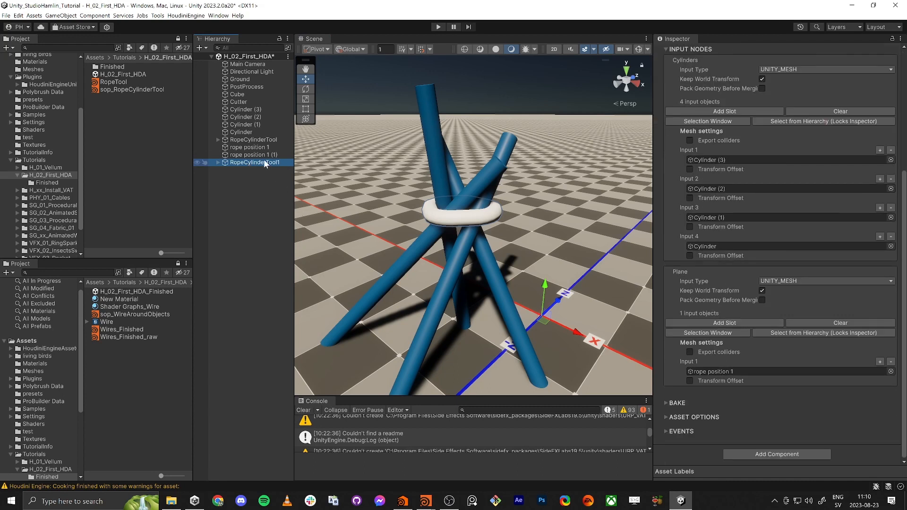
pyautogui.moveTo(262, 155); pyautogui.dragTo(243, 202)
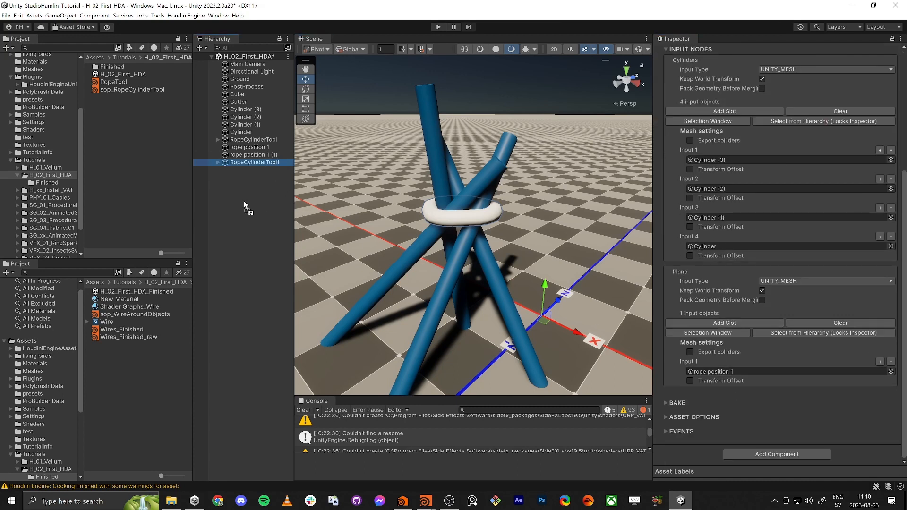
pyautogui.click(262, 157)
pyautogui.press('F2')
pyautogui.press('Right')
pyautogui.press('BackSpace')
pyautogui.press('BackSpace')
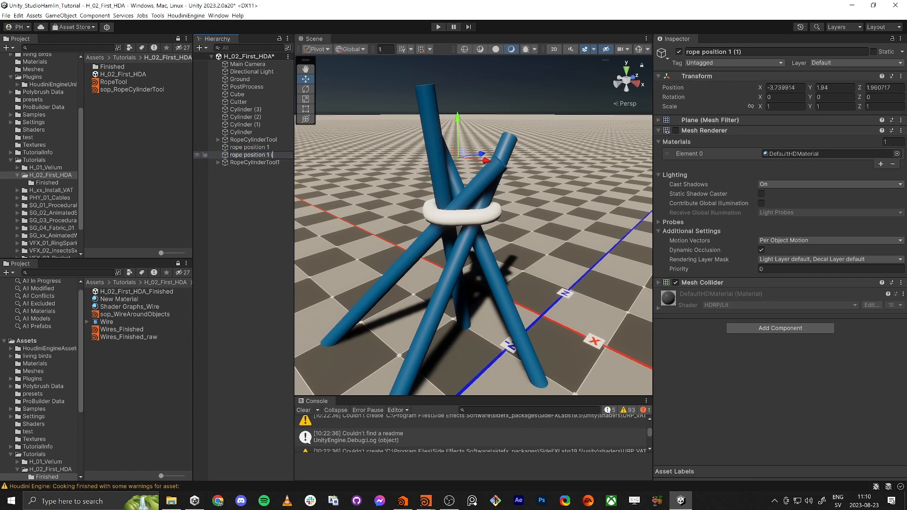
pyautogui.press('BackSpace')
pyautogui.press('BackSpace')
pyautogui.press('BackSpace')
pyautogui.write('2')
pyautogui.press('Return')
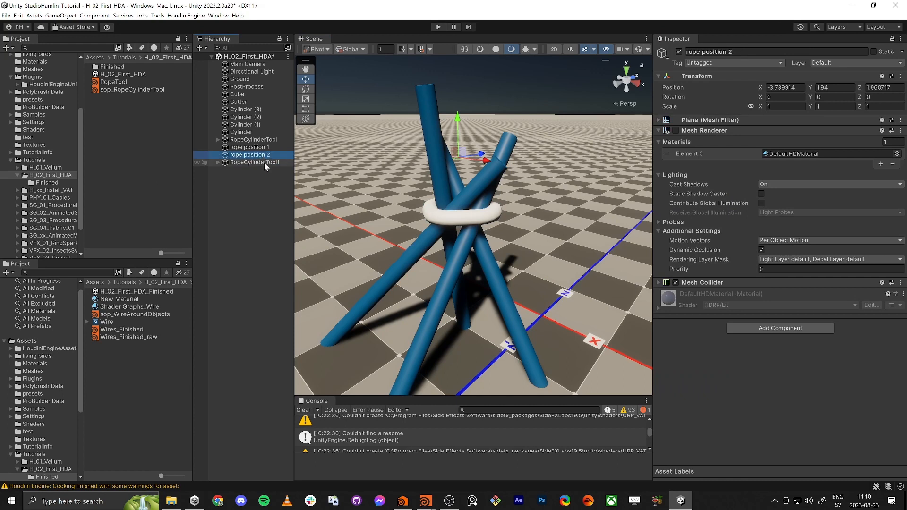
# - Rename the duplicated rope tool as "RopeCylinderTool 2" and assign rope position 2 to its Plane input
pyautogui.click(267, 163)
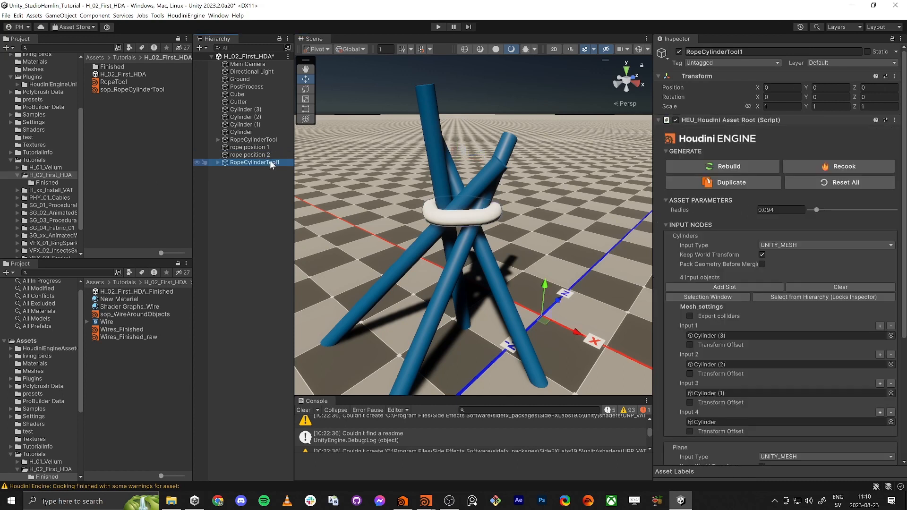
pyautogui.click(270, 162)
pyautogui.press('End')
pyautogui.press('BackSpace')
pyautogui.write('2 2')
pyautogui.press('Return')
pyautogui.scroll(-5, 741, 348)
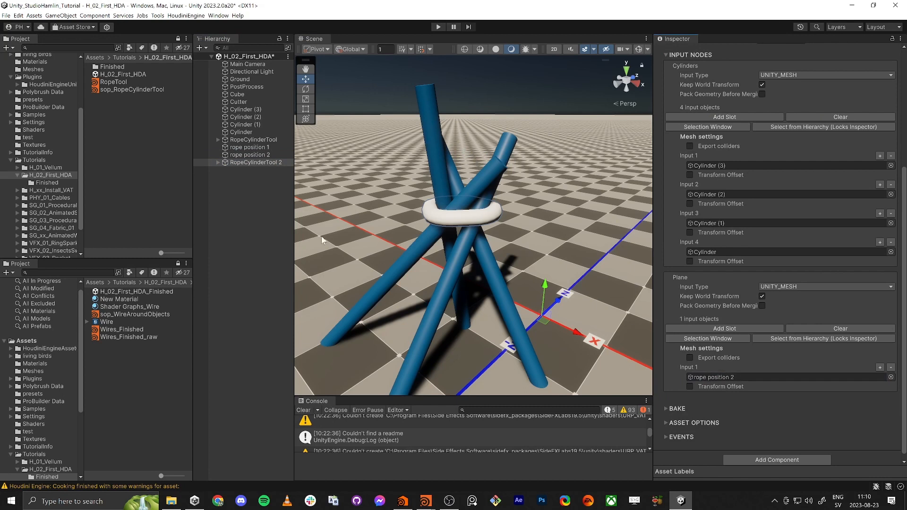
# - Raise the rope position 2 plane to a Y position of about 2.52 and show it by enabling its Mesh Renderer
pyautogui.click(251, 155)
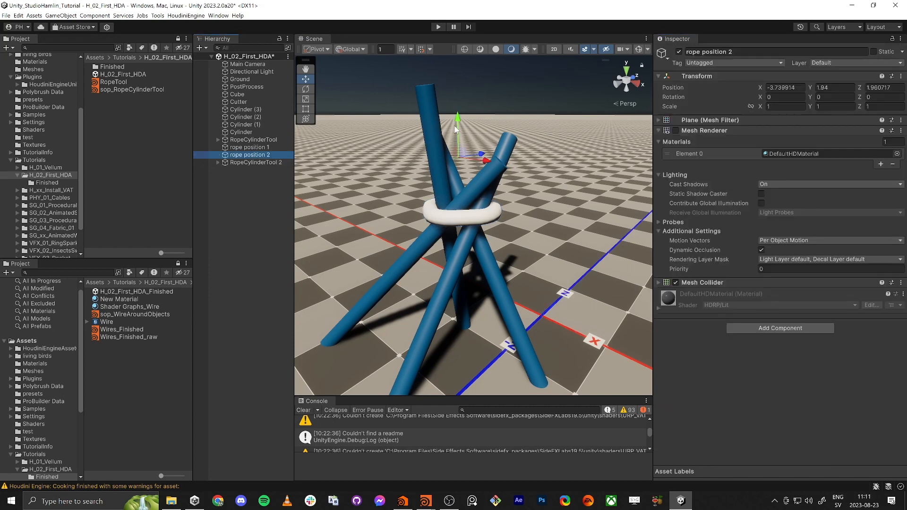
pyautogui.moveTo(458, 122); pyautogui.dragTo(380, 187)
pyautogui.click(675, 130)
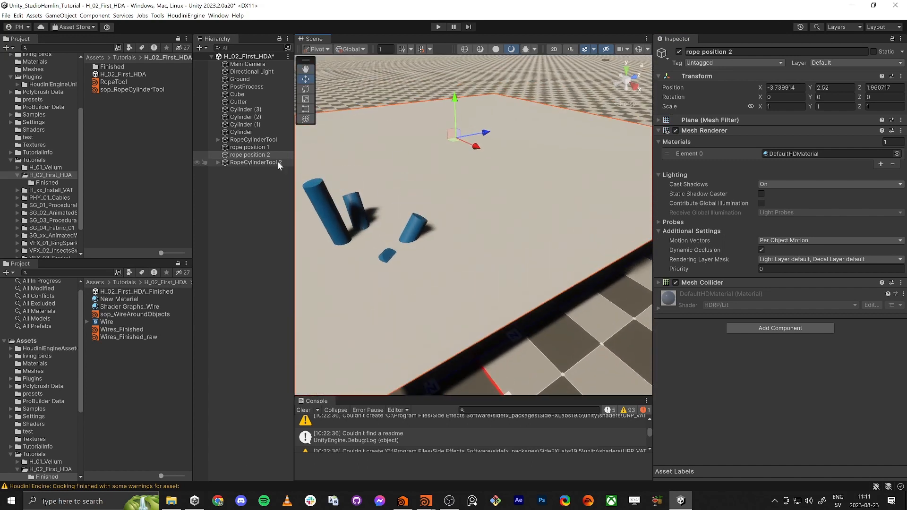
# - Hide the rope position 2 plane by disabling its Mesh Renderer
pyautogui.click(251, 161)
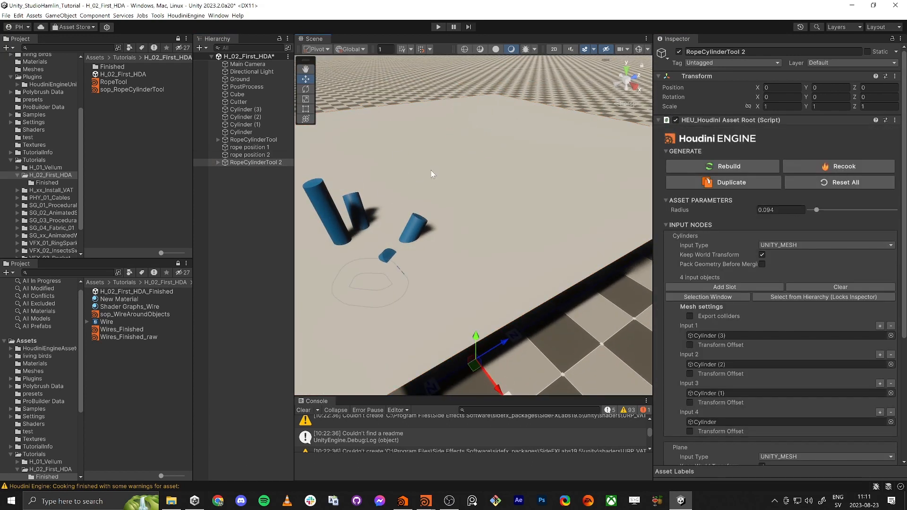
pyautogui.click(276, 154)
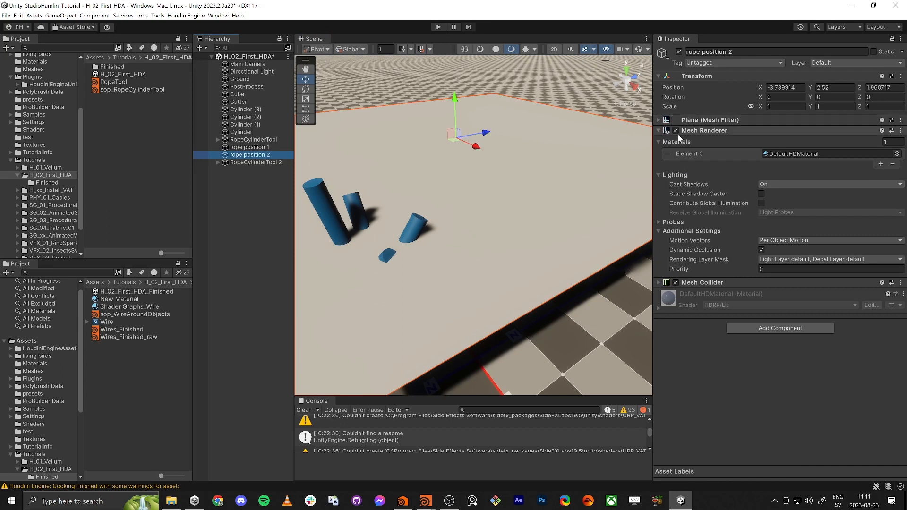
pyautogui.press('f')
# - Recook and rebuild RopeCylinderTool 2 to regenerate the rope at the raised plane's height
pyautogui.click(243, 161)
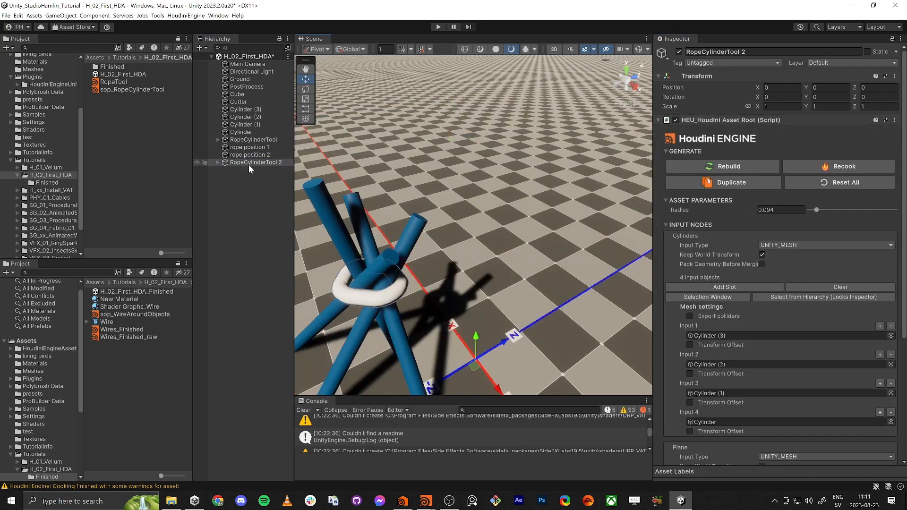
pyautogui.keyDown('alt'); pyautogui.moveTo(386, 285); pyautogui.dragTo(401, 274); pyautogui.keyUp('alt')
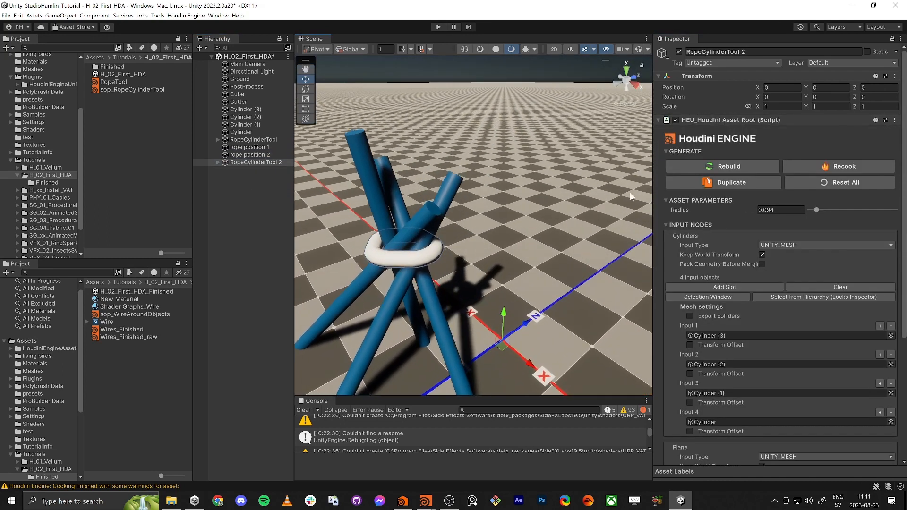
pyautogui.click(845, 167)
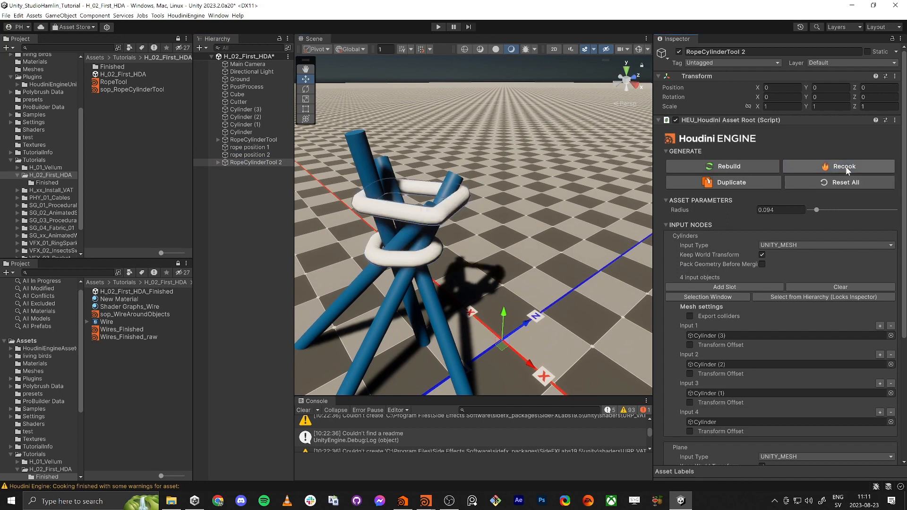
pyautogui.click(732, 166)
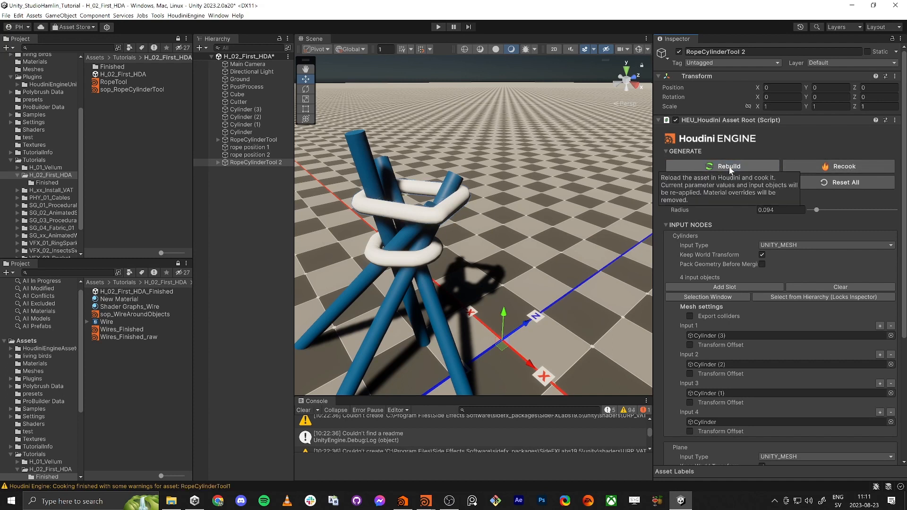
pyautogui.click(731, 167)
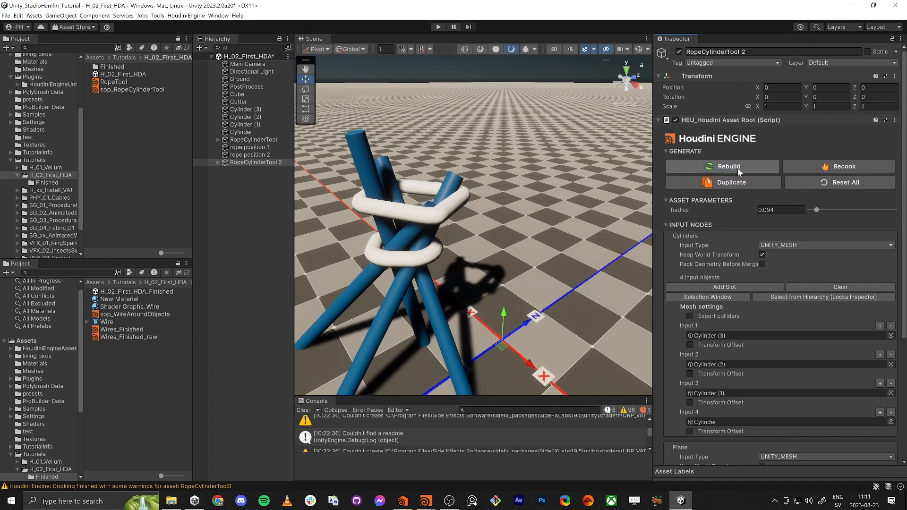
# - Locate the sop_RopeCylinderTool asset in the project, and switch to Houdini to look inside the RopeCylinderTool node
pyautogui.click(131, 90)
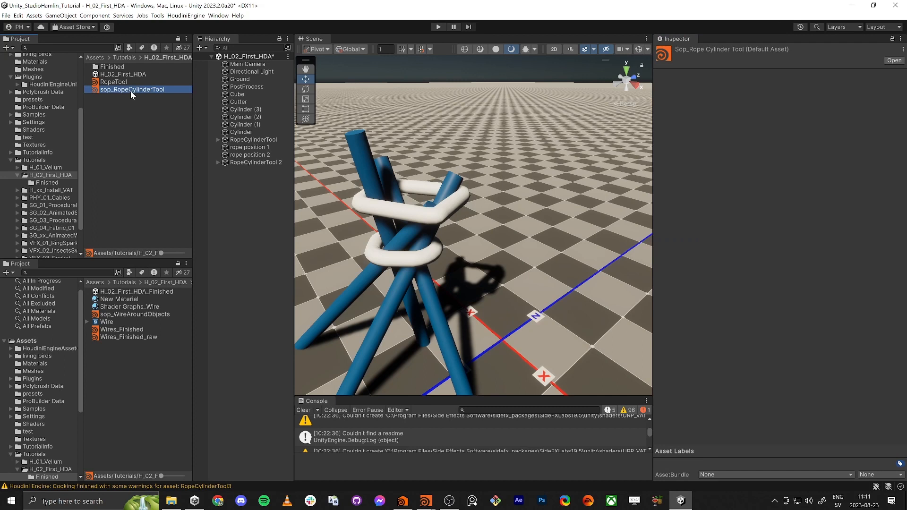
pyautogui.hotkey('alt', 'Tab')
pyautogui.click(652, 198)
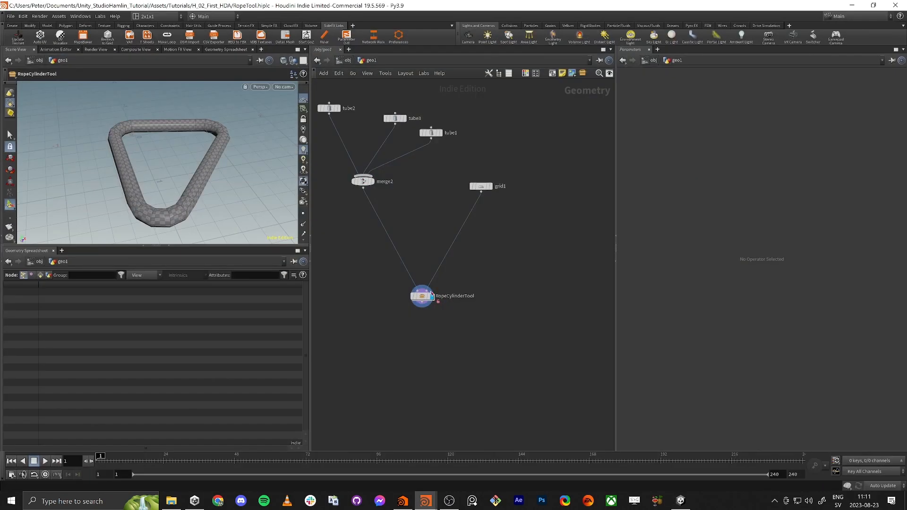
pyautogui.doubleClick(431, 296)
# - Copy sop_RopeCylinderTool.hdalc from the otls folder in File Explorer into Unity's H_02_First_HDA project folder
pyautogui.hotkey('alt', 'Tab')
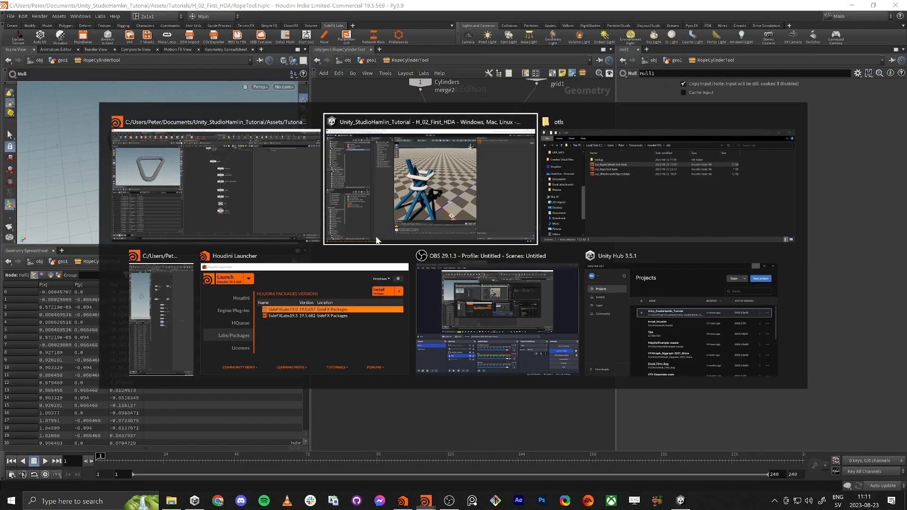
pyautogui.click(605, 196)
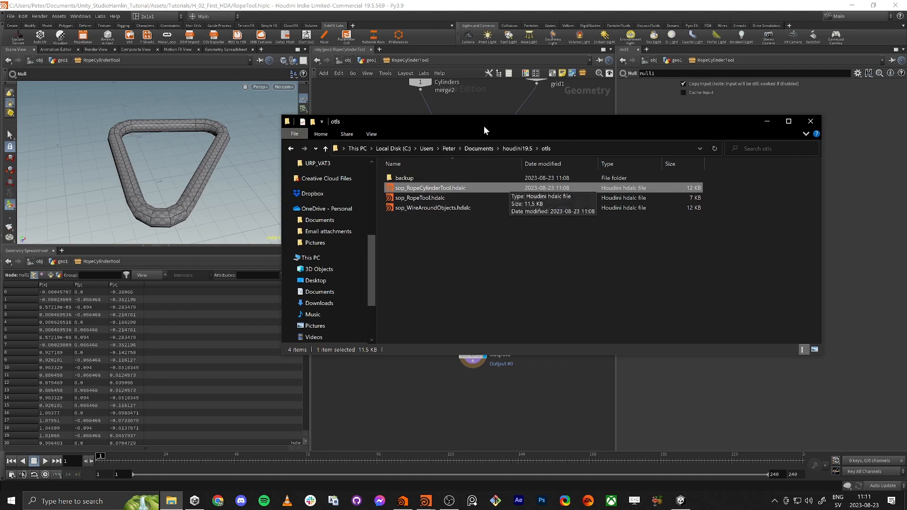
pyautogui.click(830, 4)
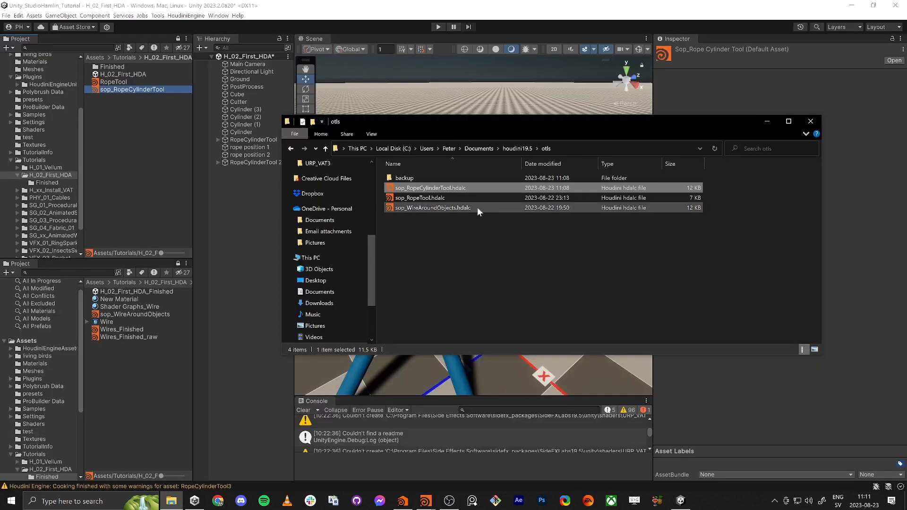
pyautogui.moveTo(454, 189); pyautogui.dragTo(117, 102)
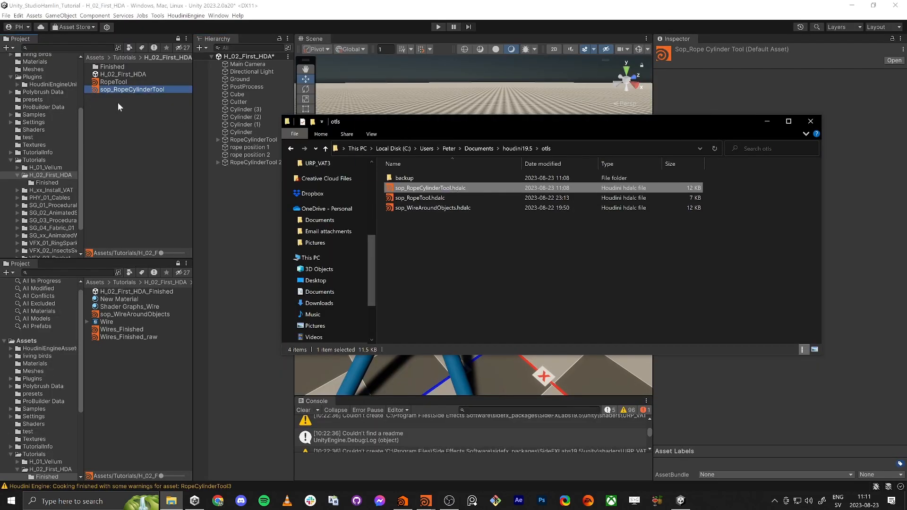
pyautogui.click(707, 98)
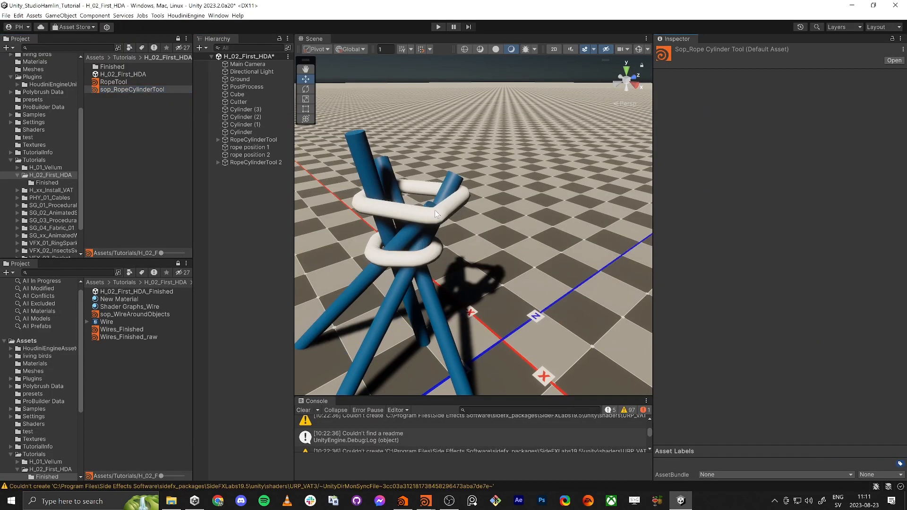
# - Remove Cylinder (1) and Cylinder from RopeCylinderTool 2's Cylinders inputs, keeping only Cylinder (3) and Cylinder (2)
pyautogui.click(250, 162)
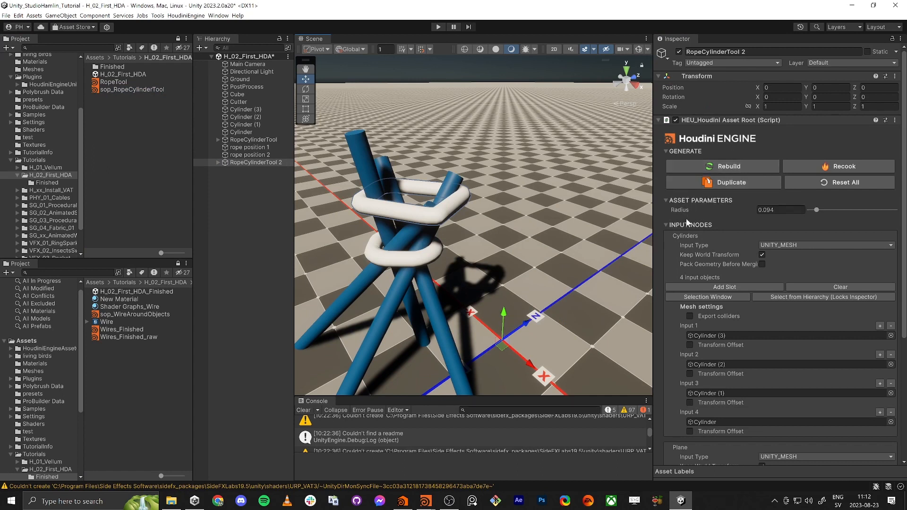
pyautogui.scroll(-5, 693, 228)
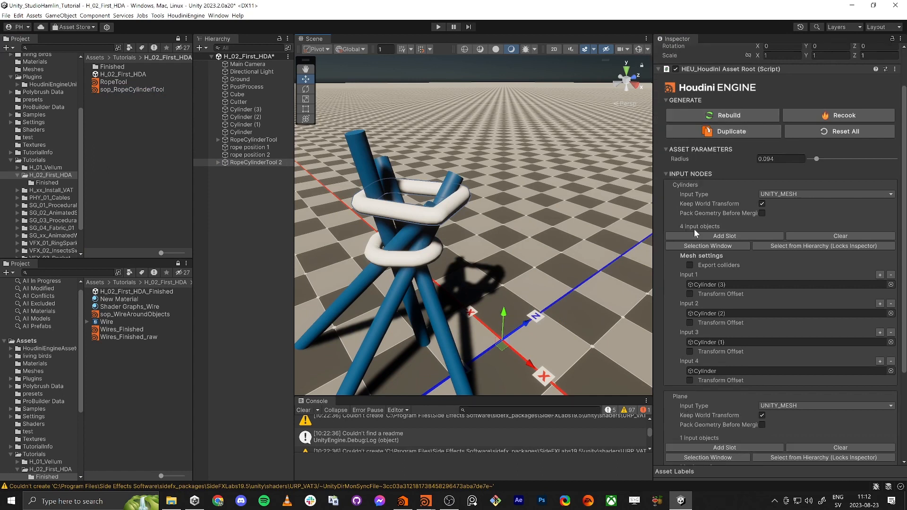
pyautogui.scroll(3, 688, 268)
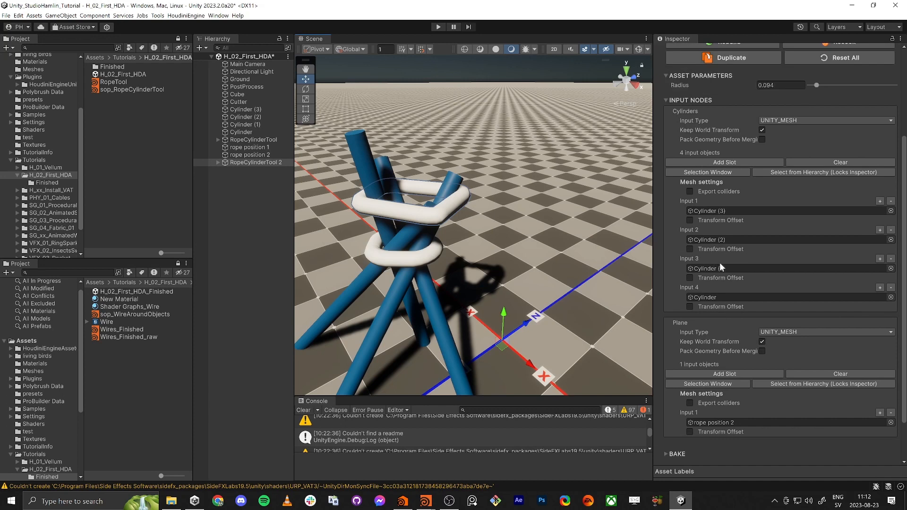
pyautogui.click(888, 258)
pyautogui.click(888, 258)
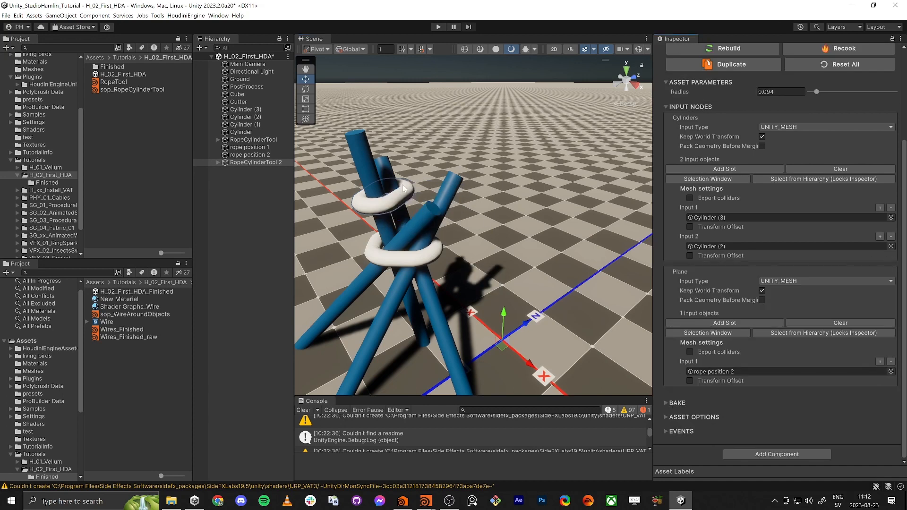
pyautogui.keyDown('alt'); pyautogui.moveTo(484, 288); pyautogui.dragTo(478, 268); pyautogui.keyUp('alt')
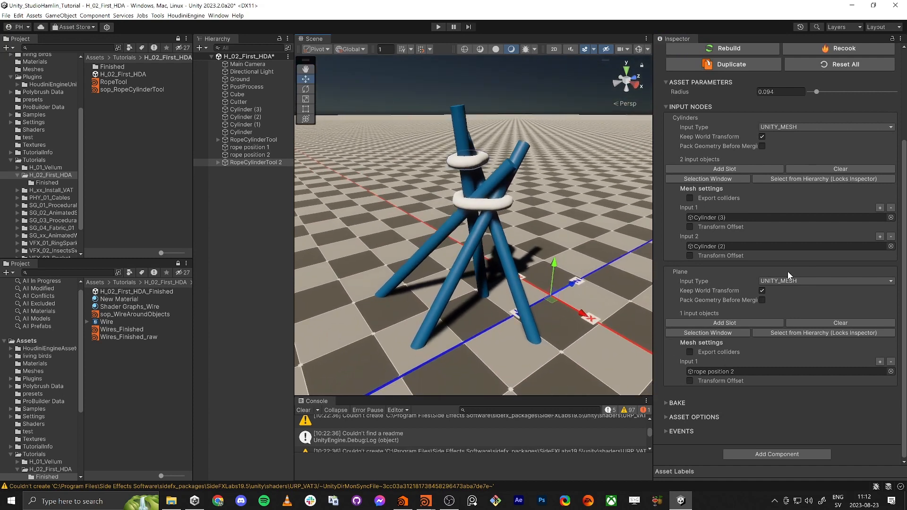
pyautogui.hotkey('alt', 'Tab')
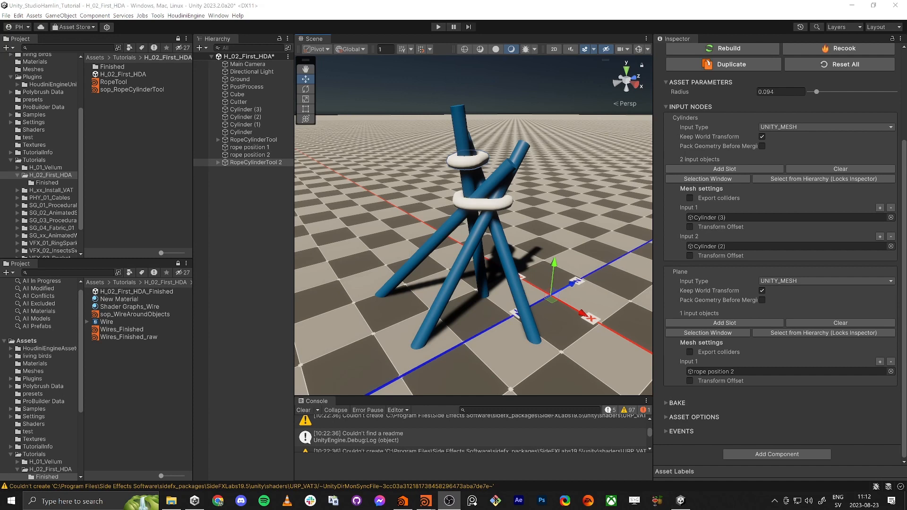
pyautogui.hotkey('alt', 'Tab')
# - Apply the Shader Graphs_Wire material from the Finished folder to both the upper and lower ropes
pyautogui.keyDown('alt'); pyautogui.moveTo(459, 283); pyautogui.dragTo(517, 262); pyautogui.keyUp('alt')
pyautogui.moveTo(517, 262); pyautogui.dragTo(514, 232, button='middle')
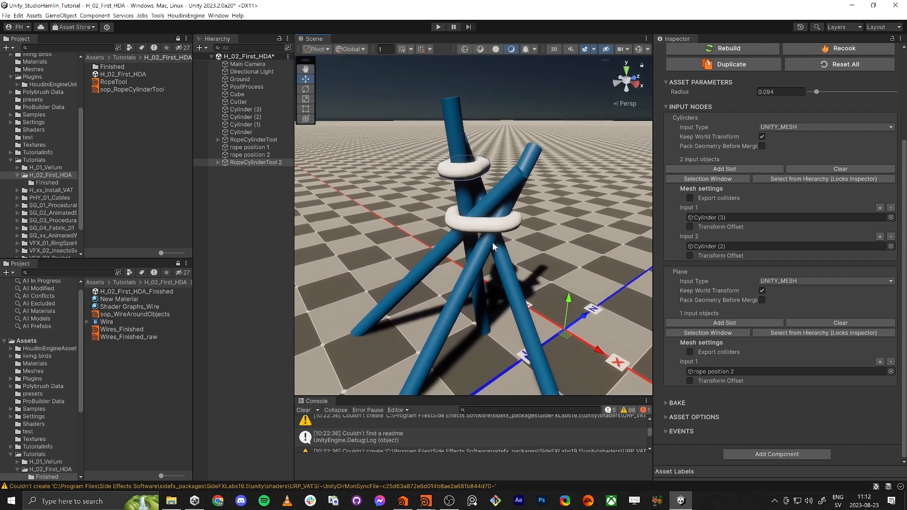
pyautogui.doubleClick(118, 67)
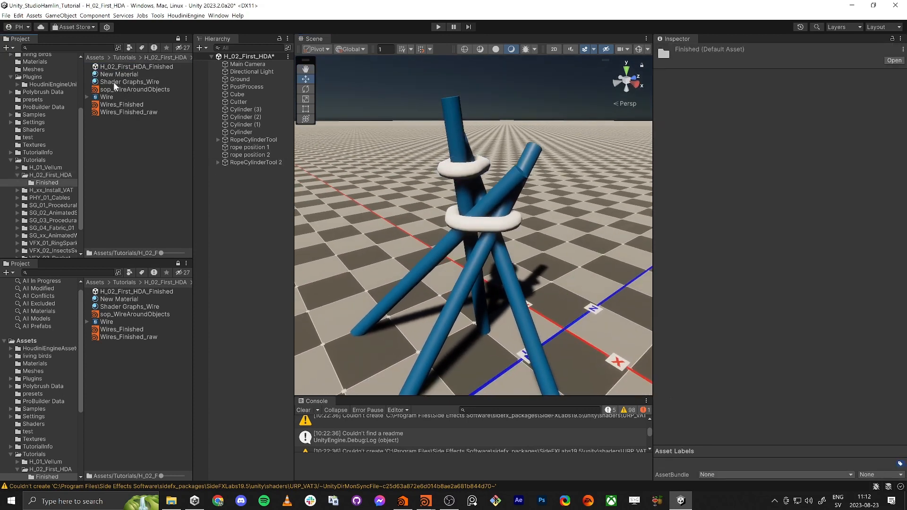
pyautogui.moveTo(114, 81); pyautogui.dragTo(465, 177)
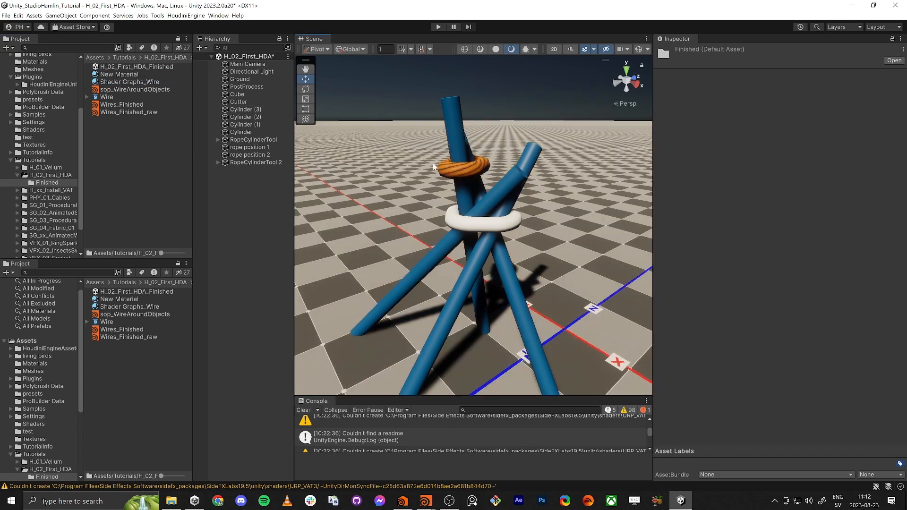
pyautogui.moveTo(112, 80); pyautogui.dragTo(553, 267)
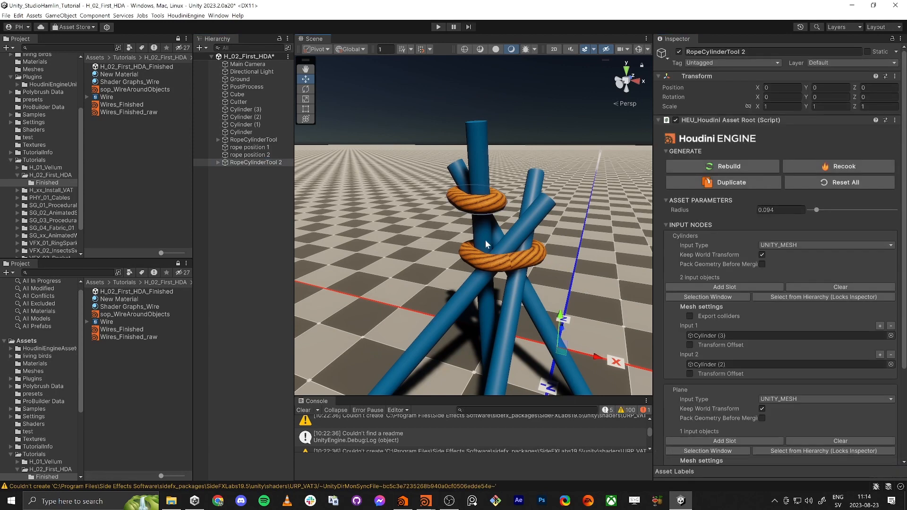
# - View both ropes from farther away and collapse the Input Nodes section of RopeCylinderTool 2
pyautogui.press('s')
pyautogui.moveTo(486, 239); pyautogui.dragTo(496, 282, button='right')
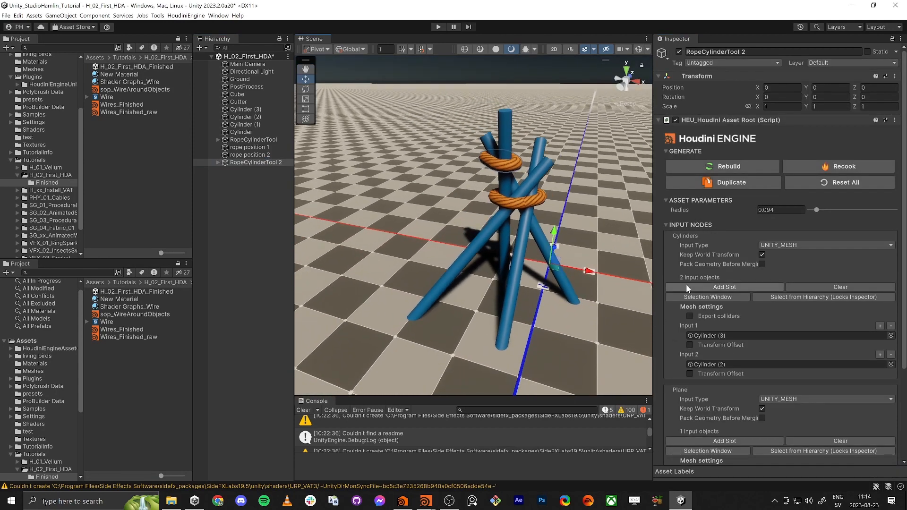
pyautogui.click(665, 225)
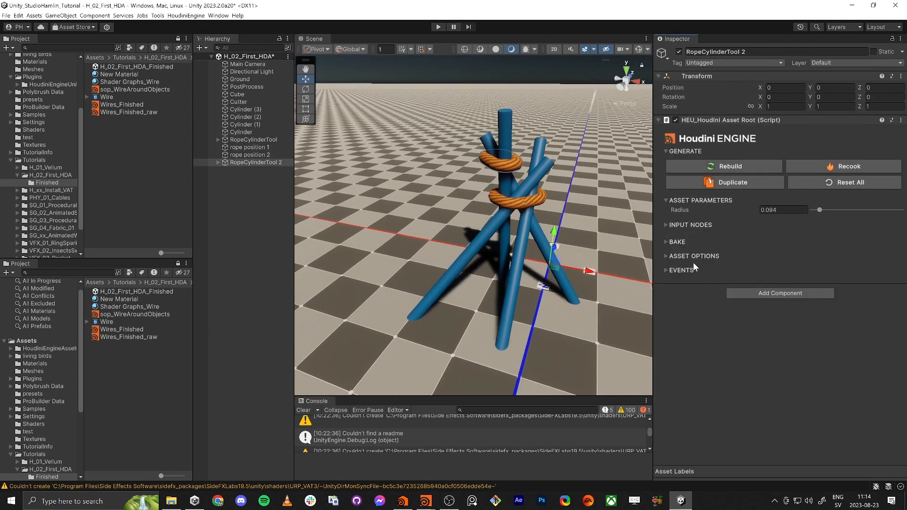
# - Bake RopeCylinderTool 2 out as a standalone GameObject
pyautogui.click(666, 242)
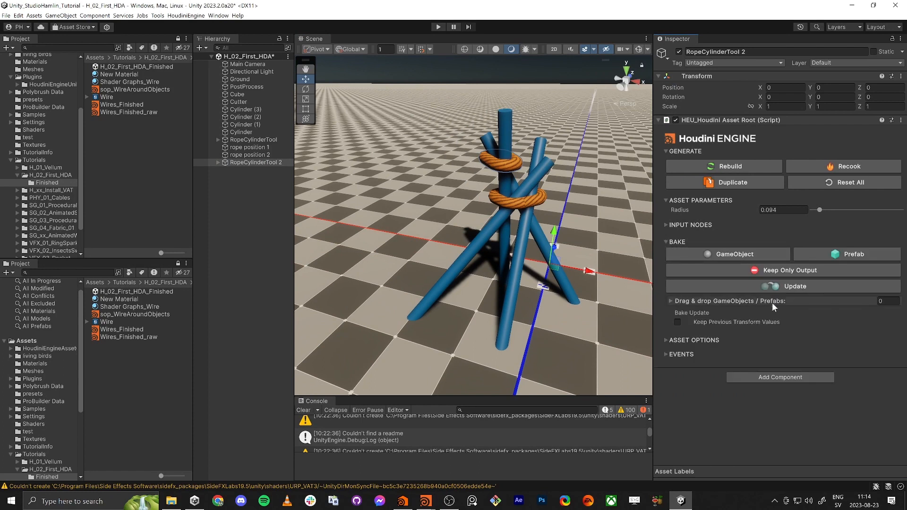
pyautogui.press('w')
pyautogui.moveTo(493, 166); pyautogui.dragTo(501, 197, button='right')
pyautogui.press('s')
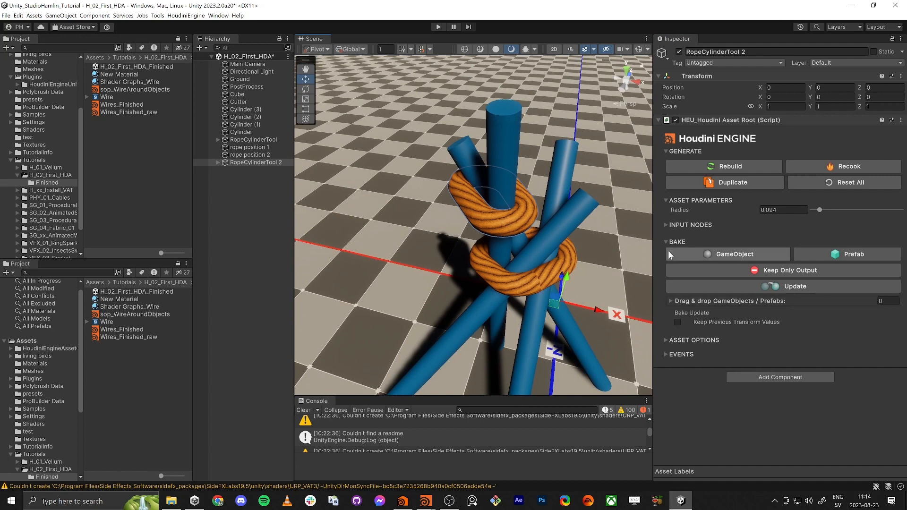
pyautogui.click(738, 255)
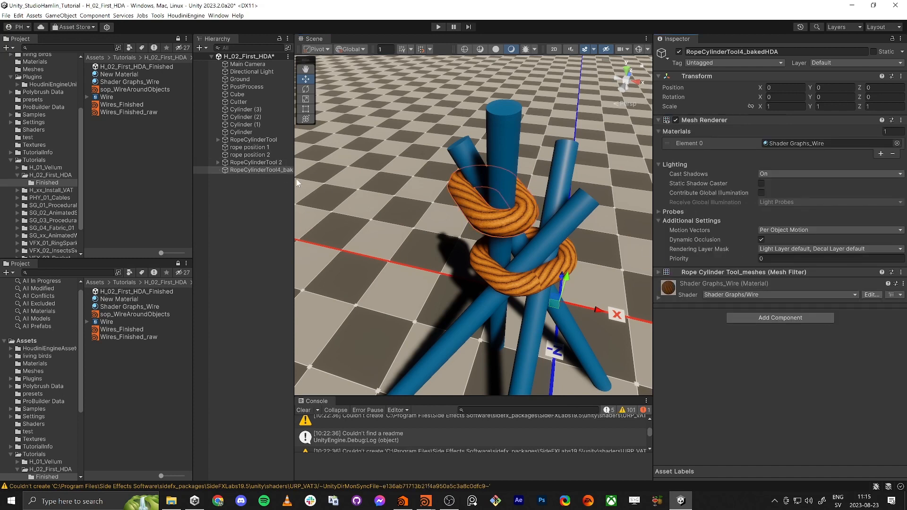
# - Deactivate the original RopeCylinderTool 2, then select RopeCylinderTool4_bakedHDA and inspect the baked rope up close
pyautogui.moveTo(294, 180); pyautogui.dragTo(336, 182)
pyautogui.click(282, 169)
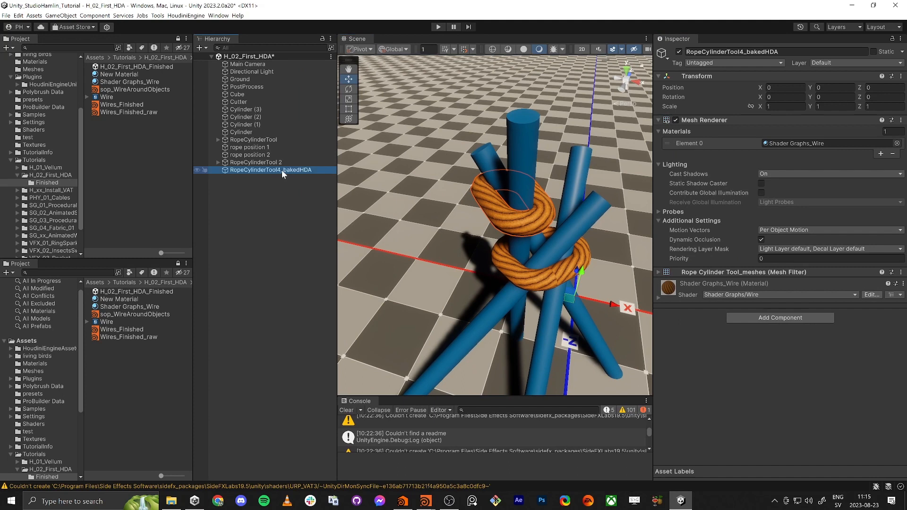
pyautogui.click(253, 163)
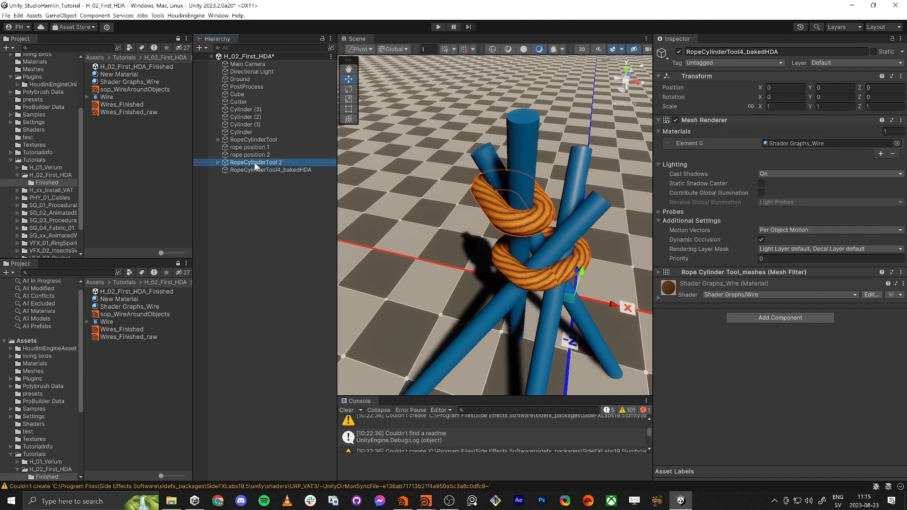
pyautogui.click(679, 52)
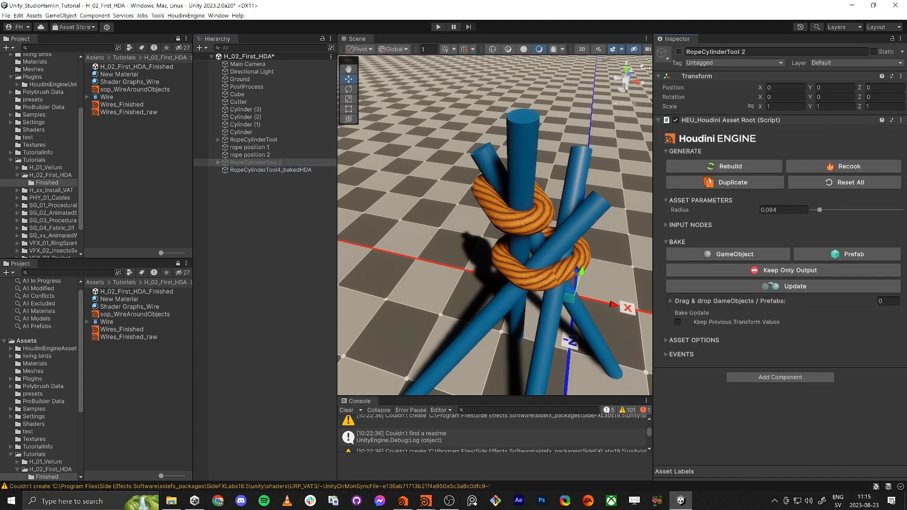
pyautogui.click(257, 170)
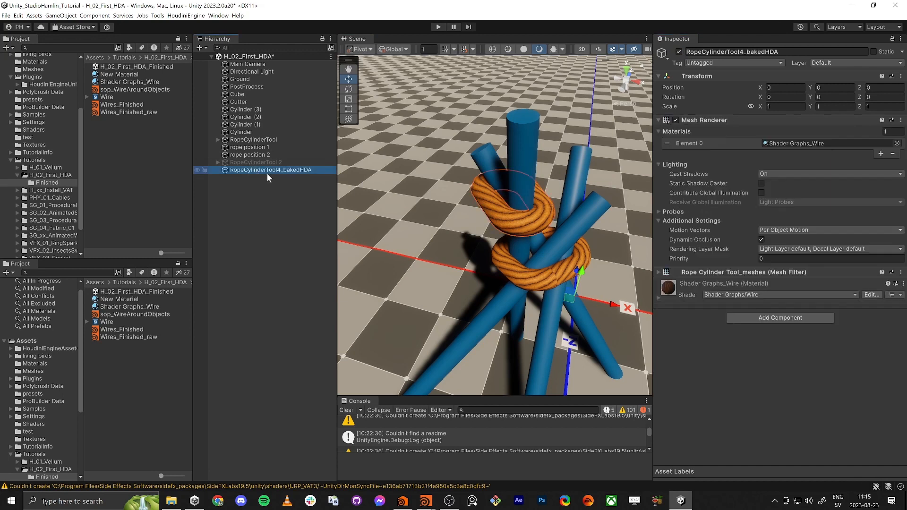
pyautogui.keyDown('alt'); pyautogui.moveTo(508, 244); pyautogui.dragTo(233, 245); pyautogui.keyUp('alt')
pyautogui.scroll(7, 490, 225)
# - Locate the baked RopeCylinderTool_meshes asset in the Meshes subfolder of RopeCylinderTool4 under HoudiniEngineAssetCache's Baked folder
pyautogui.scroll(5, 52, 179)
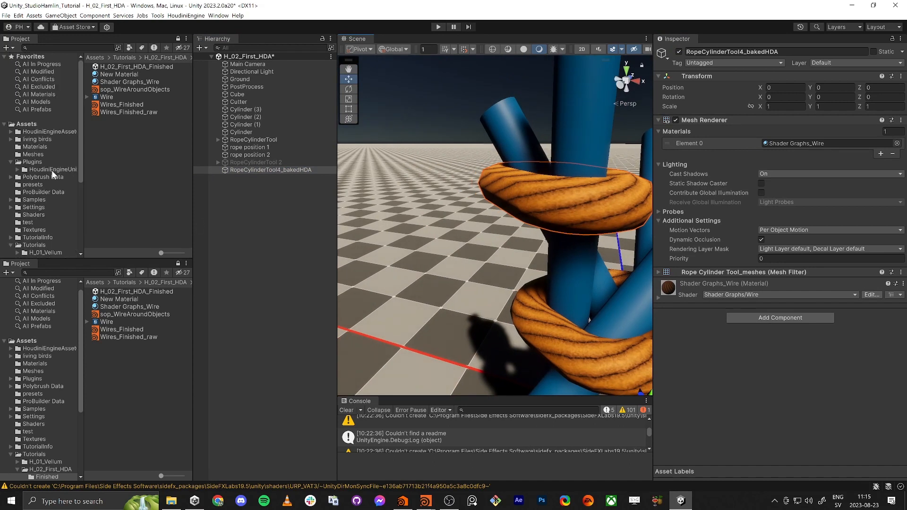
pyautogui.click(27, 124)
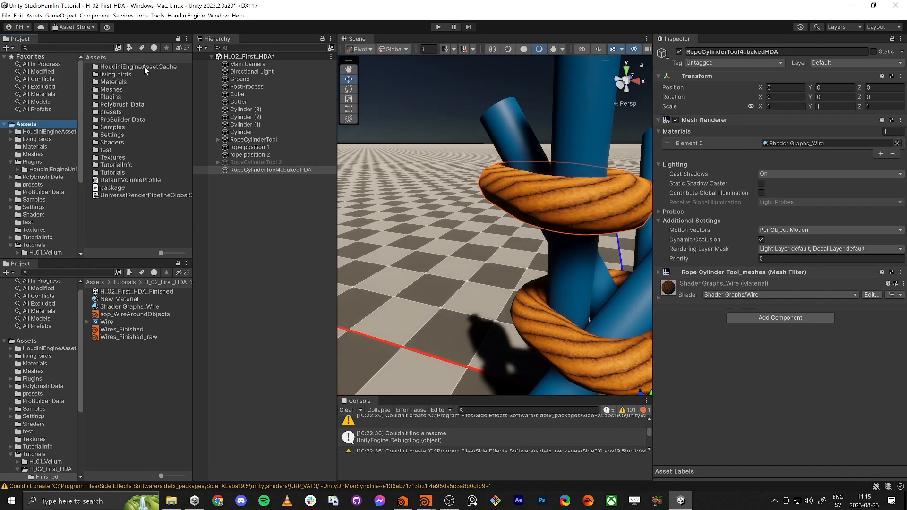
pyautogui.click(11, 132)
pyautogui.click(36, 139)
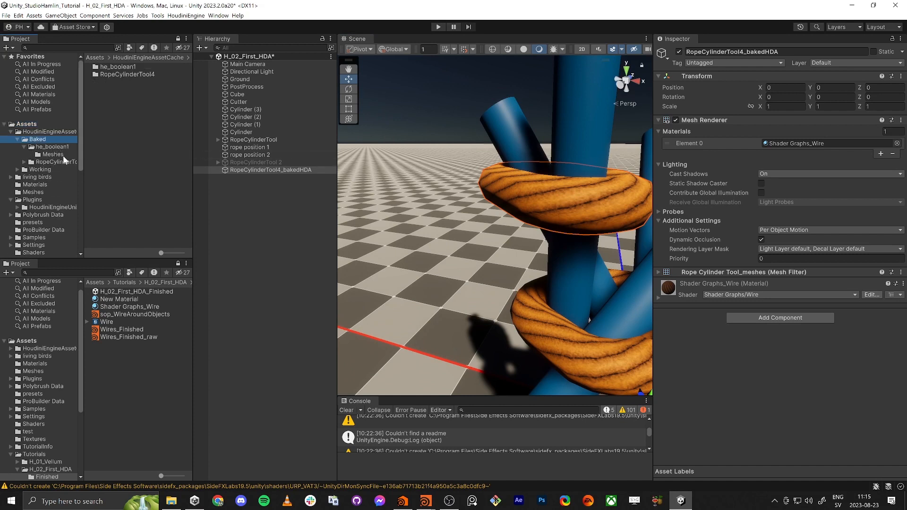
pyautogui.click(53, 161)
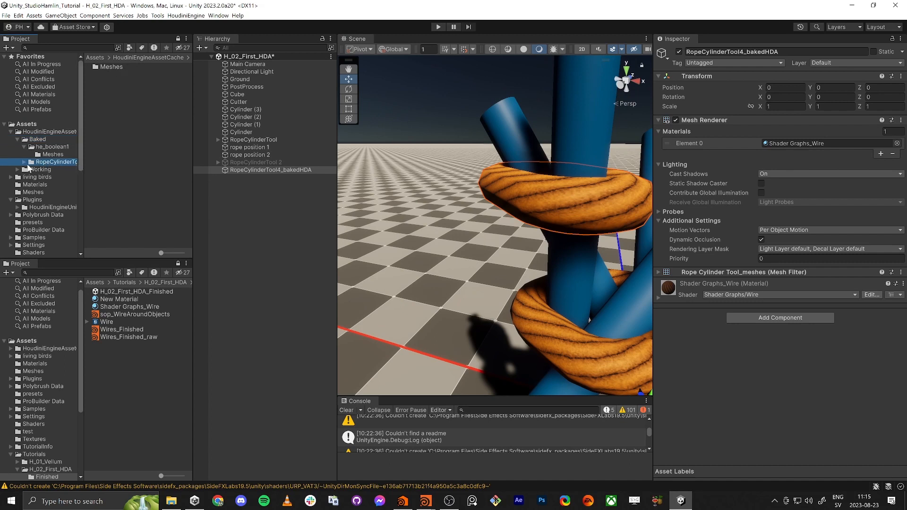
pyautogui.click(24, 147)
pyautogui.click(24, 154)
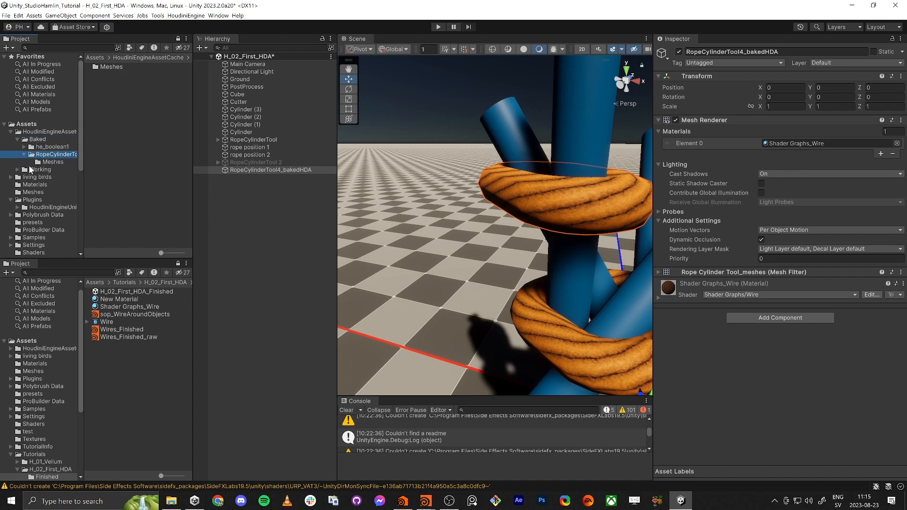
pyautogui.click(41, 162)
pyautogui.click(146, 67)
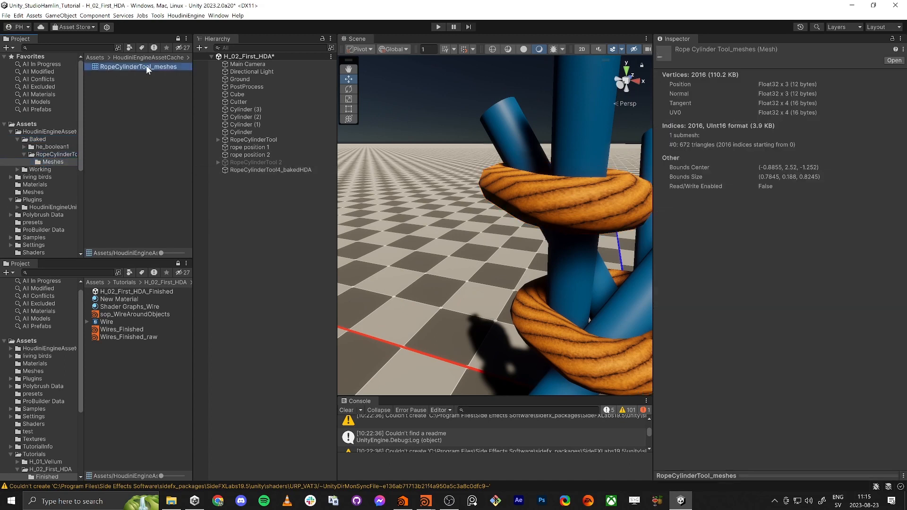
# - Place the baked RopeCylinderTool_meshes mesh in the scene away from the cylinders and apply the Shader Graphs_Wire material to it
pyautogui.moveTo(146, 66); pyautogui.dragTo(433, 286)
pyautogui.press('f')
pyautogui.press('s')
pyautogui.moveTo(432, 293); pyautogui.dragTo(403, 309, button='right')
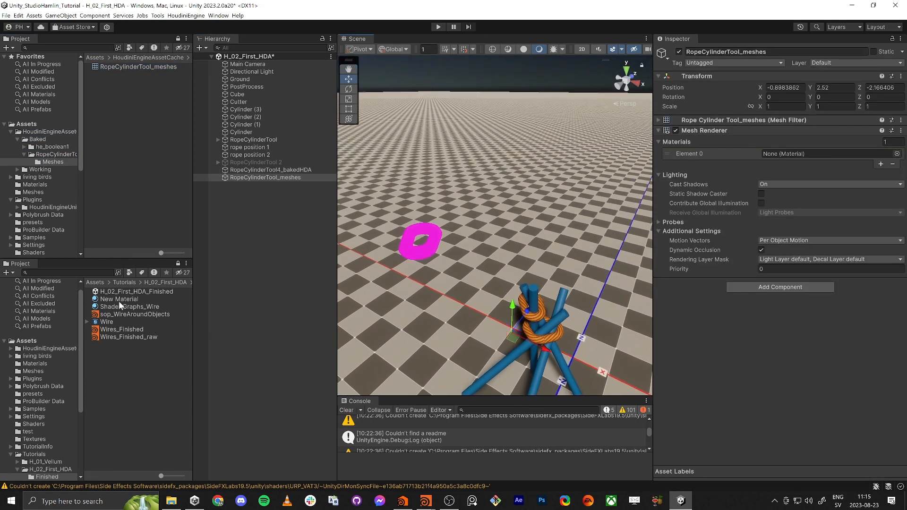
pyautogui.moveTo(118, 306); pyautogui.dragTo(413, 246)
pyautogui.moveTo(489, 306); pyautogui.dragTo(496, 301, button='right')
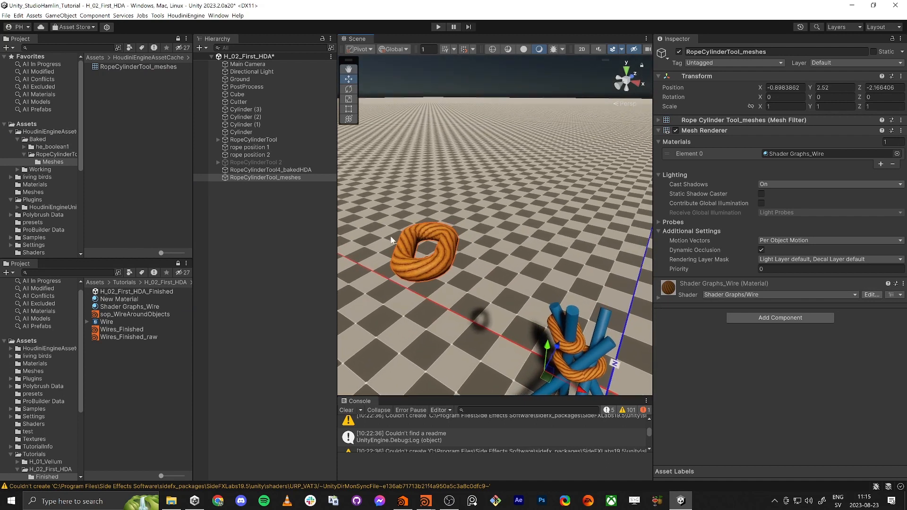
pyautogui.click(133, 66)
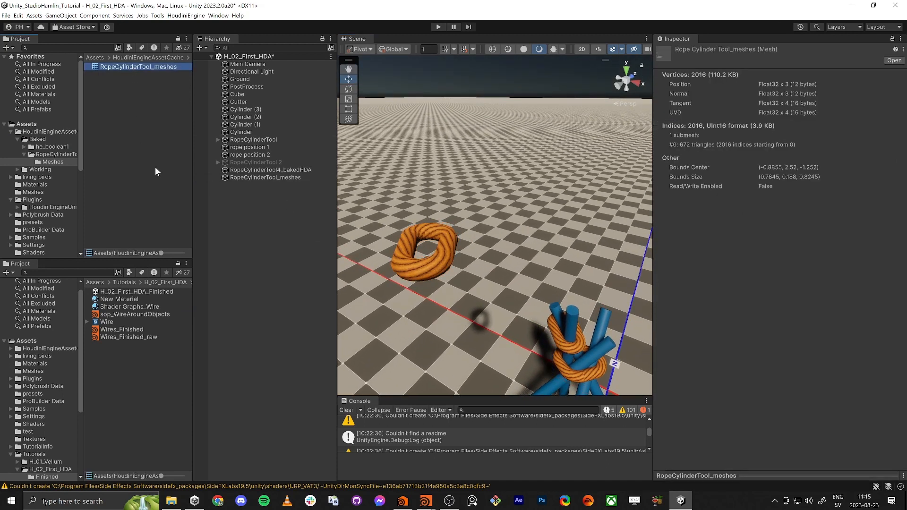